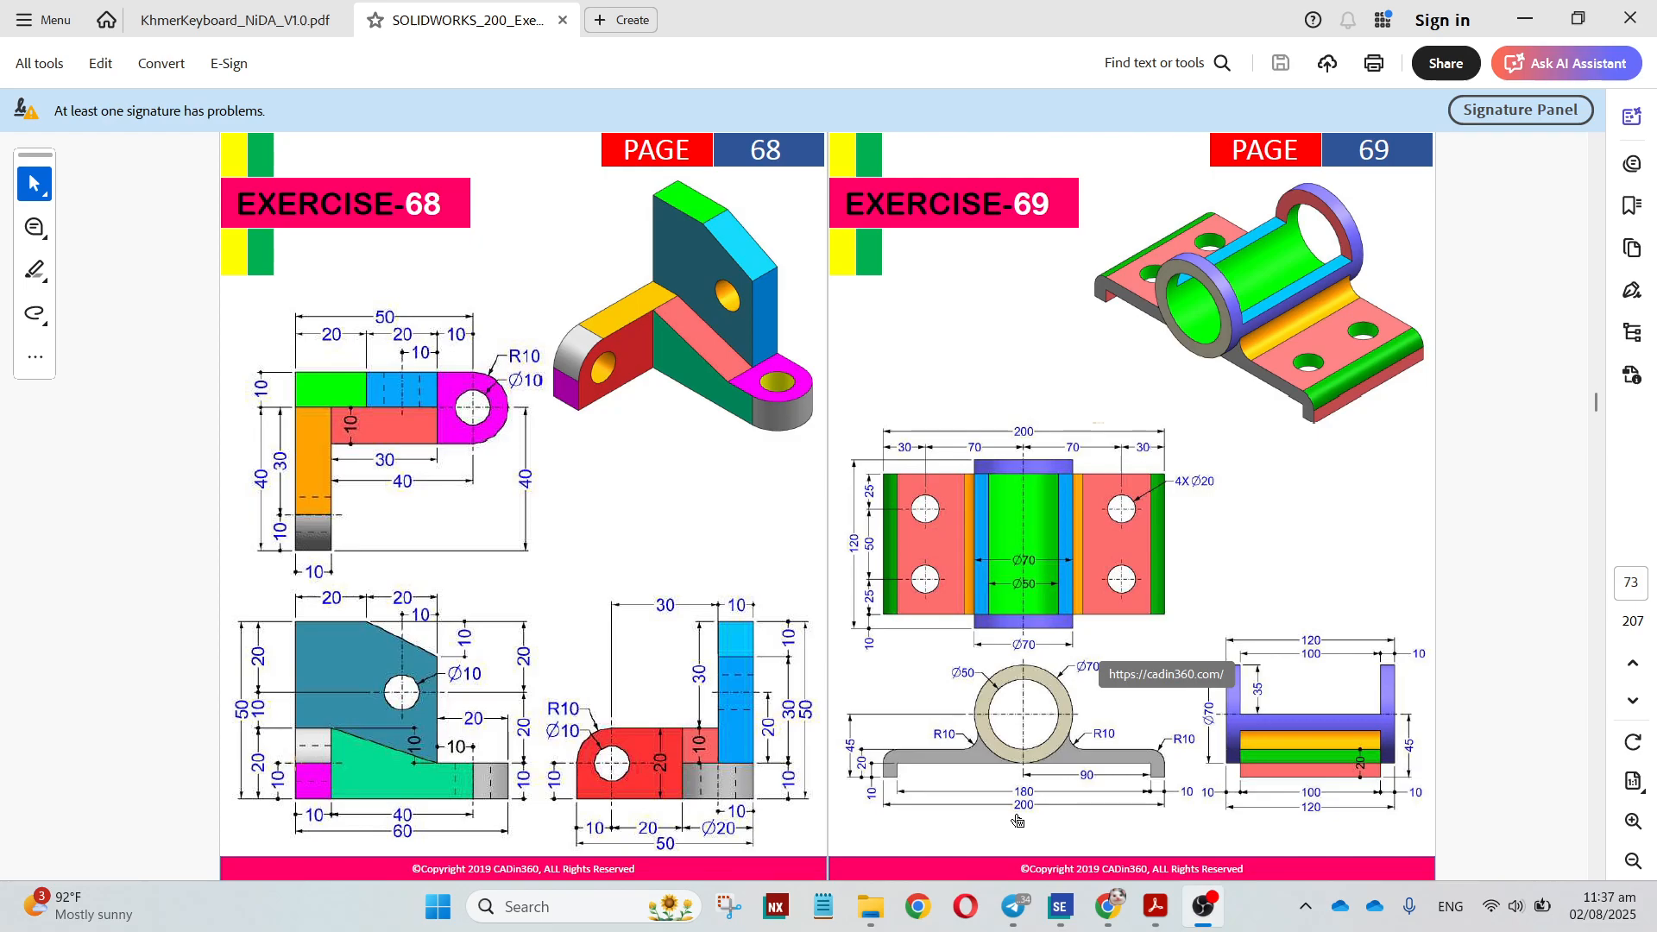
Switch to Solid Edge and draw a 200 by 20 mm centre rectangle at the origin on the front (xz) plane
{"action": "left_click", "coordinate": [1061, 906]}
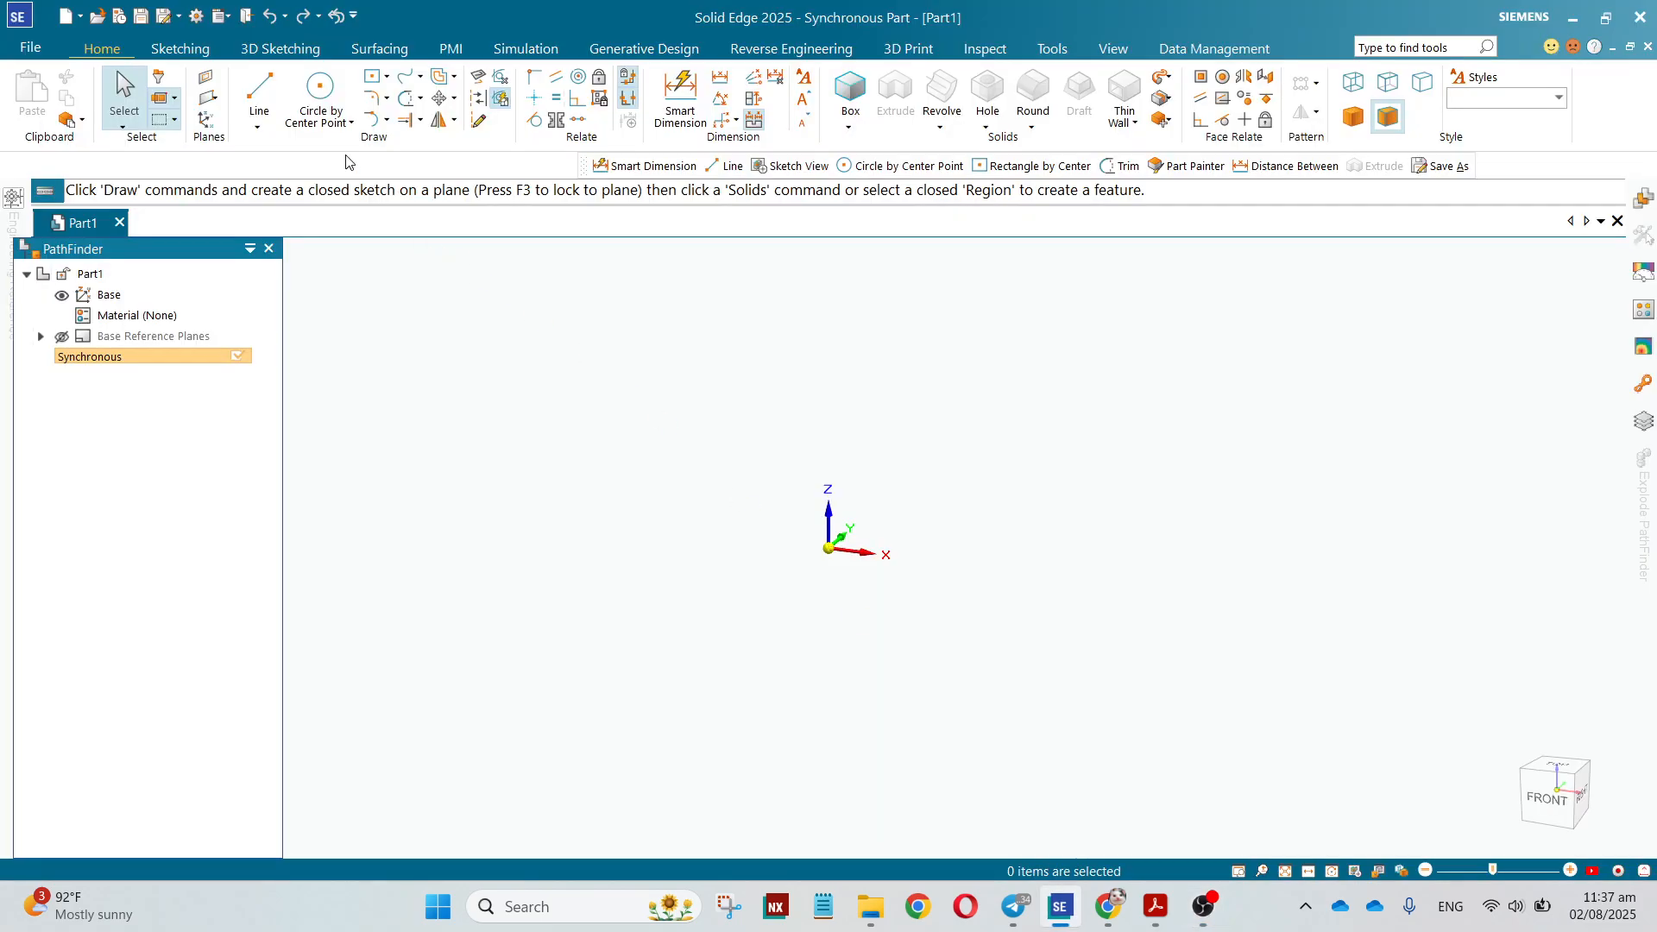
{"action": "left_click", "coordinate": [371, 80]}
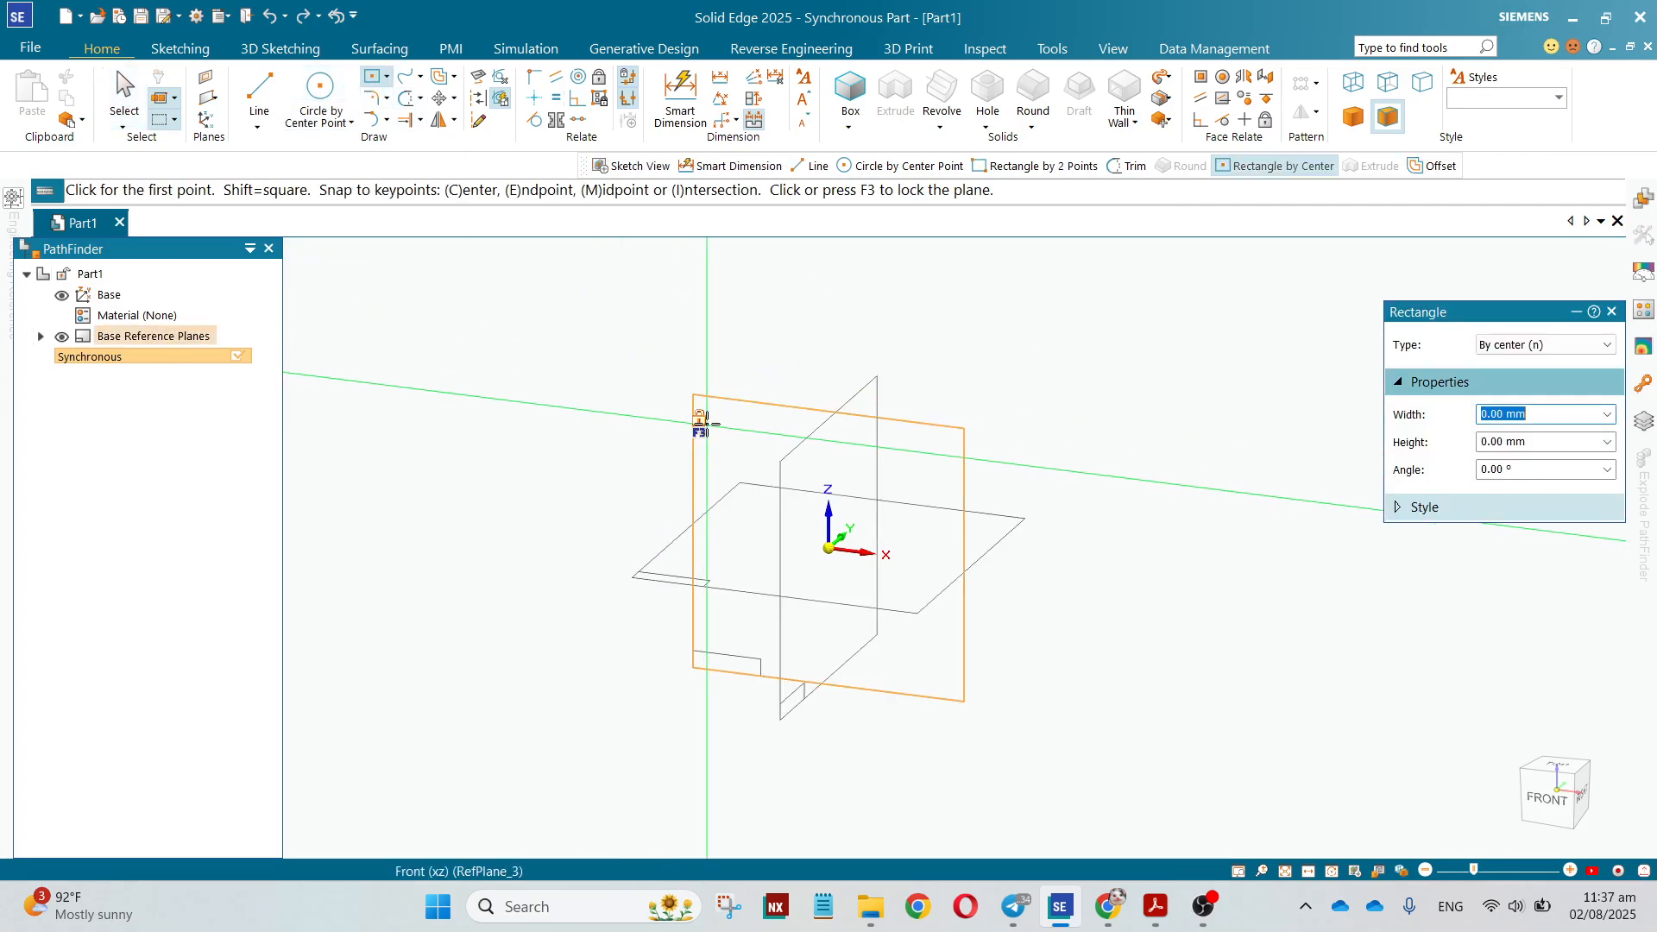
{"action": "left_click", "coordinate": [773, 339]}
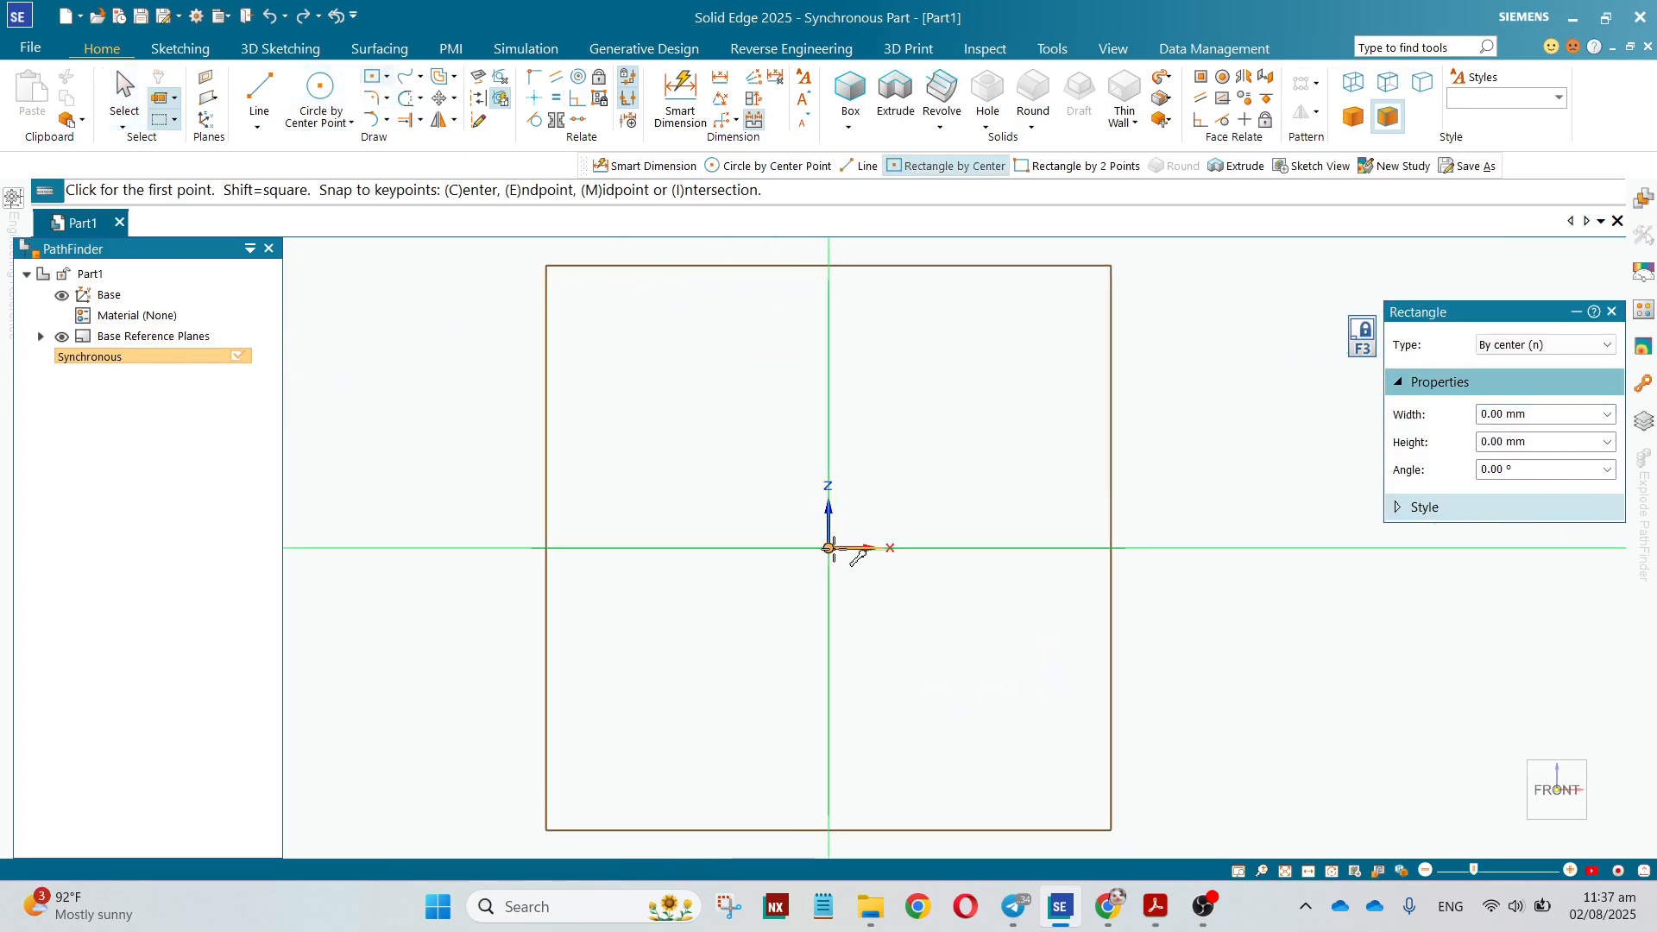
{"action": "type", "text": "200"}
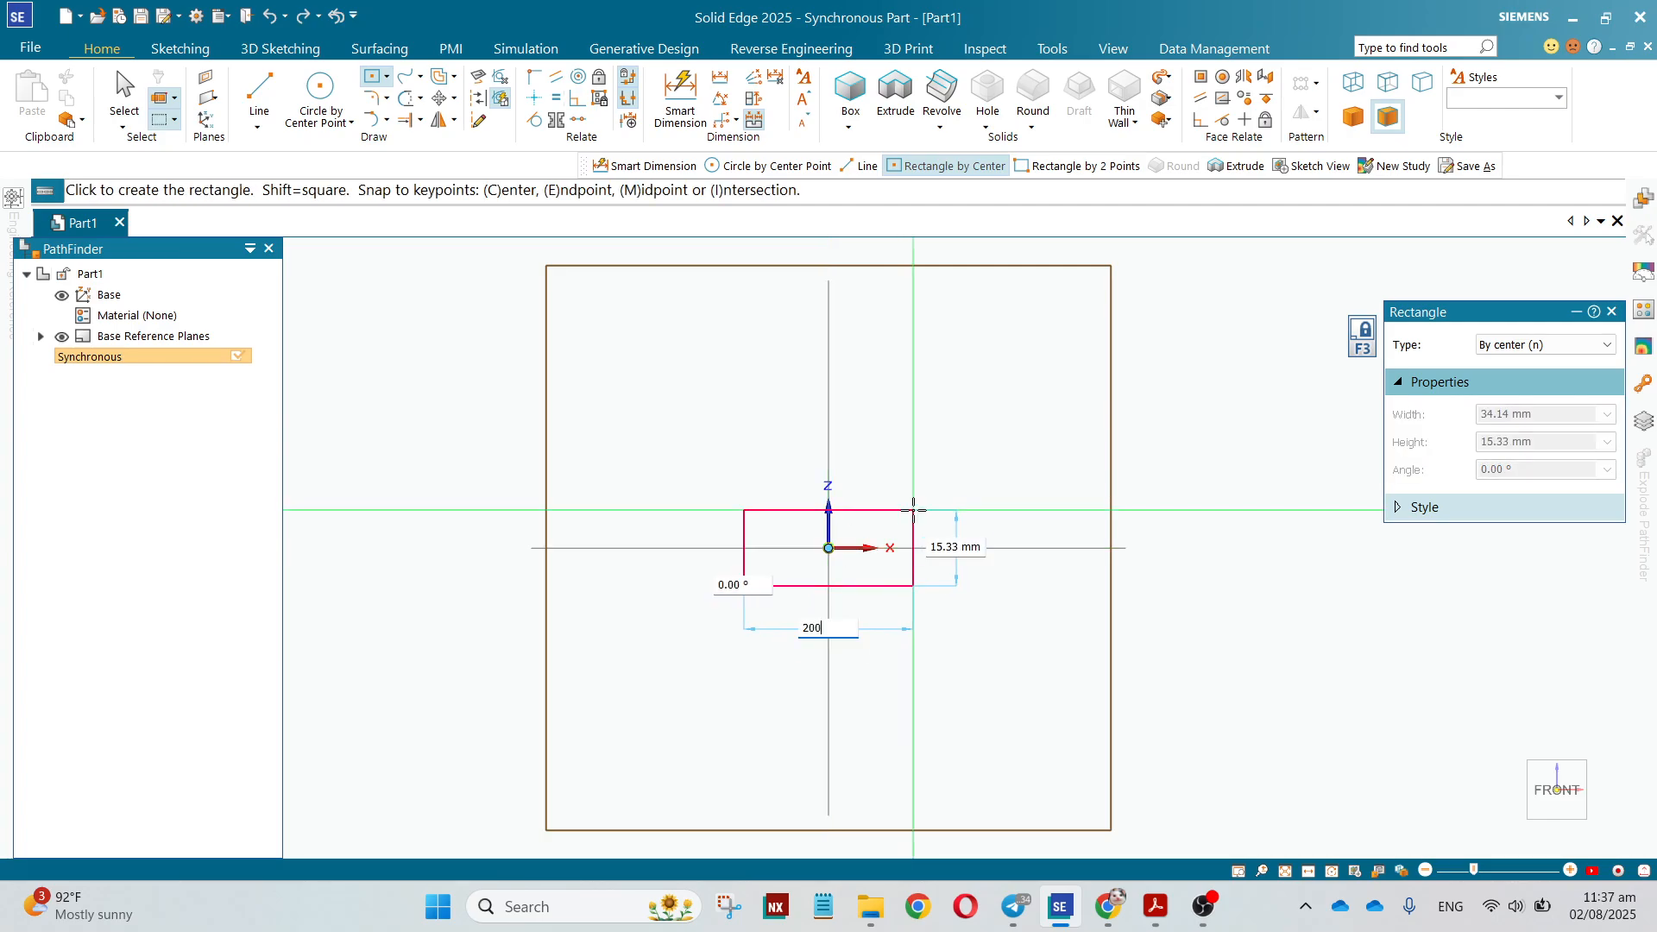
{"action": "key", "text": "Tab"}
{"action": "type", "text": "20"}
{"action": "key", "text": "Return"}
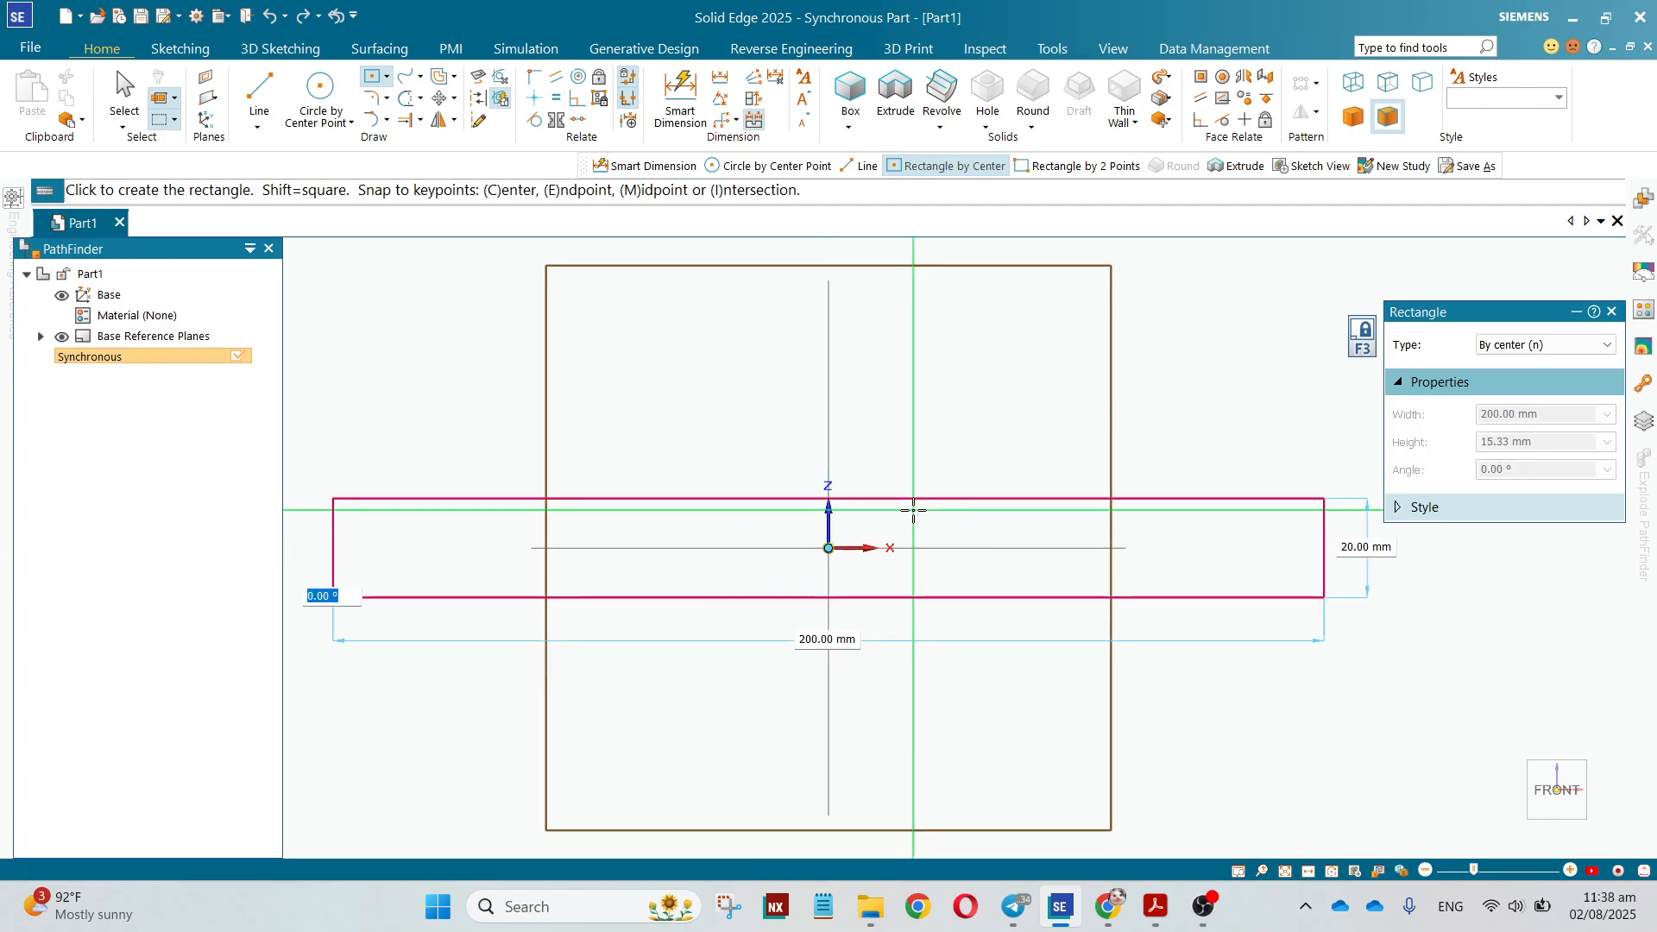
{"action": "key", "text": "Escape"}
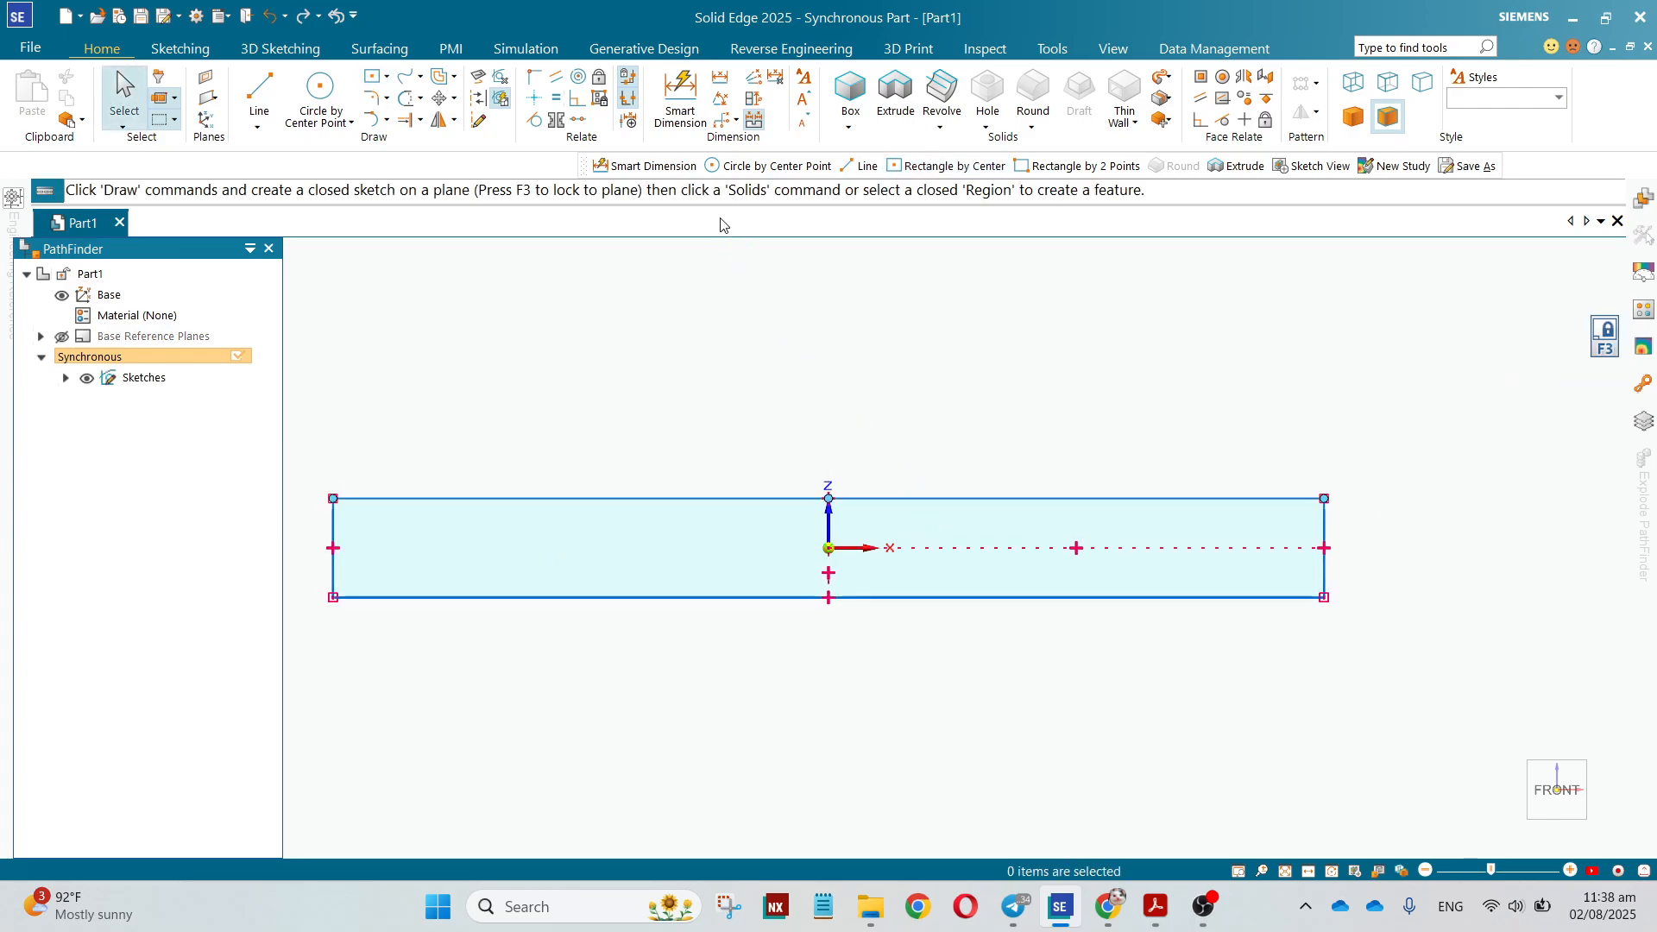
Dimension the rectangle's length below it and its height beside the right edge
{"action": "left_click", "coordinate": [680, 96]}
{"action": "left_click", "coordinate": [737, 597]}
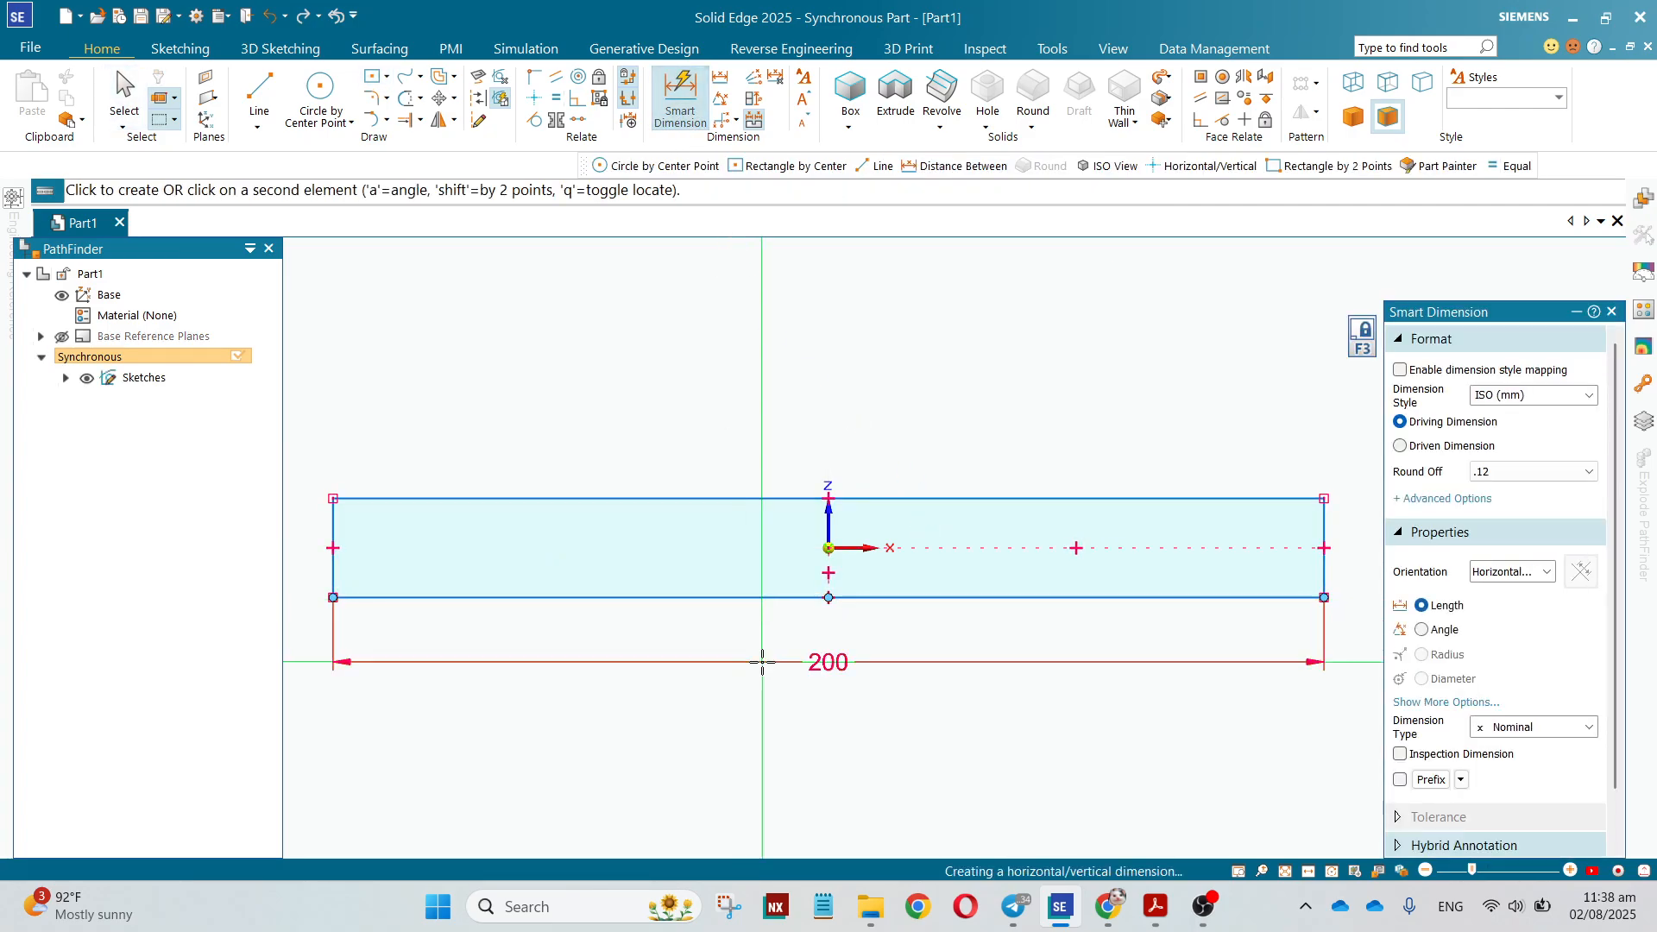
{"action": "left_click", "coordinate": [1325, 518]}
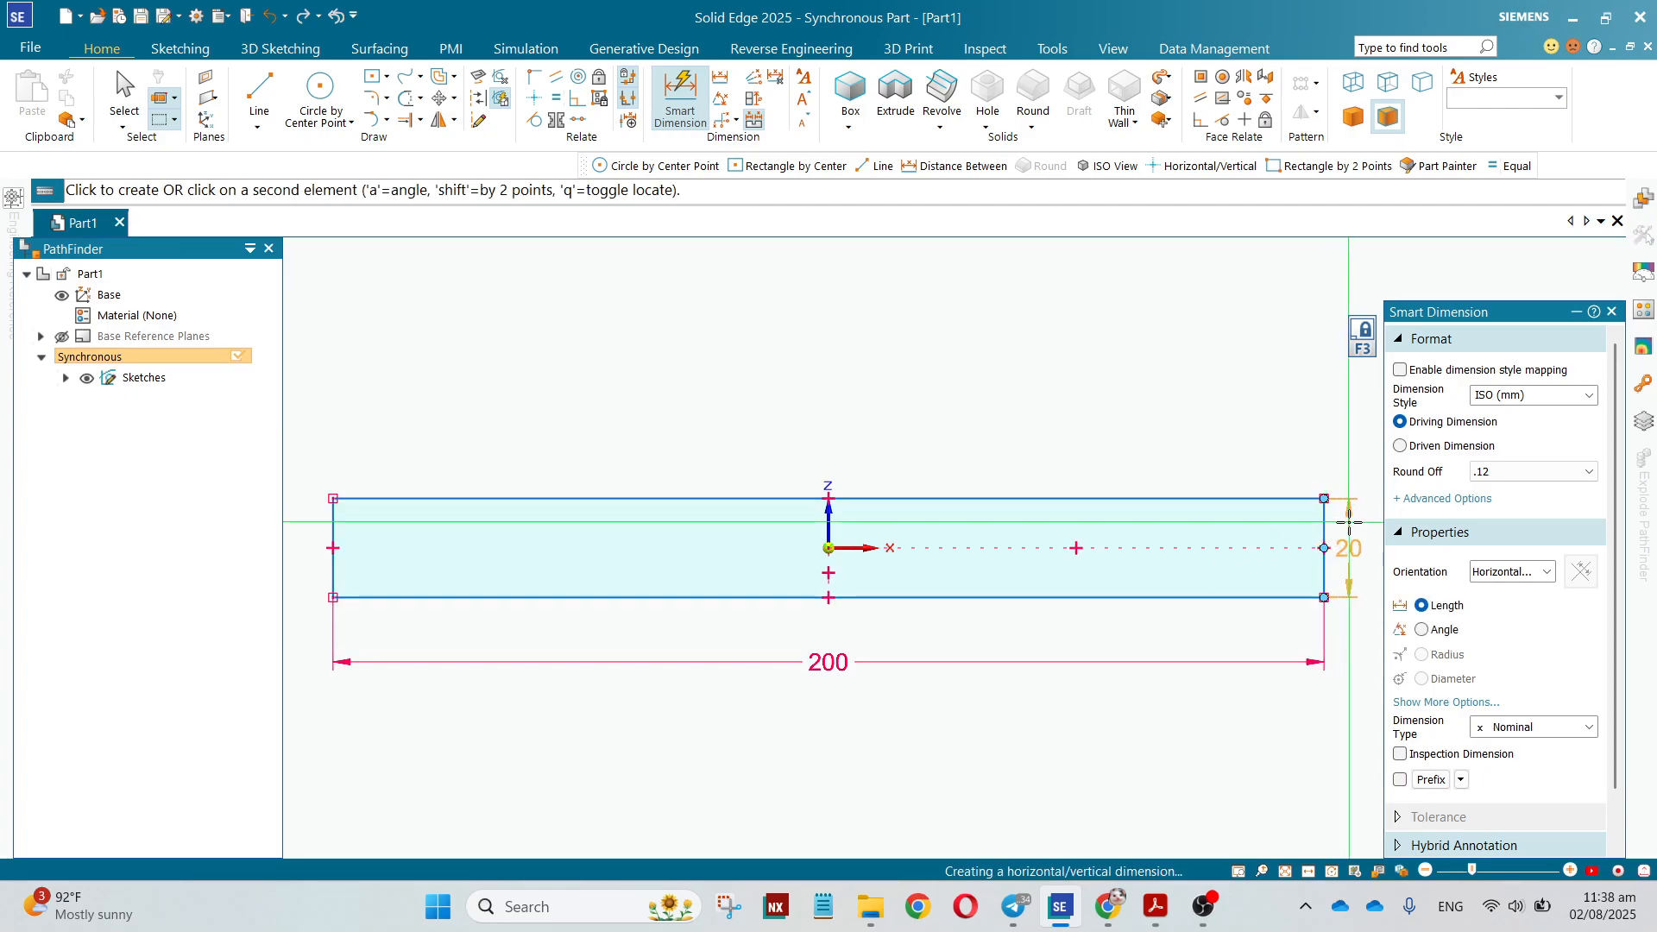
{"action": "left_click", "coordinate": [1349, 518]}
Check the Exercise-69 drawing, and draw a 180 by 20 mm centre rectangle on the midpoint of the first rectangle's bottom edge
{"action": "left_click", "coordinate": [1151, 909]}
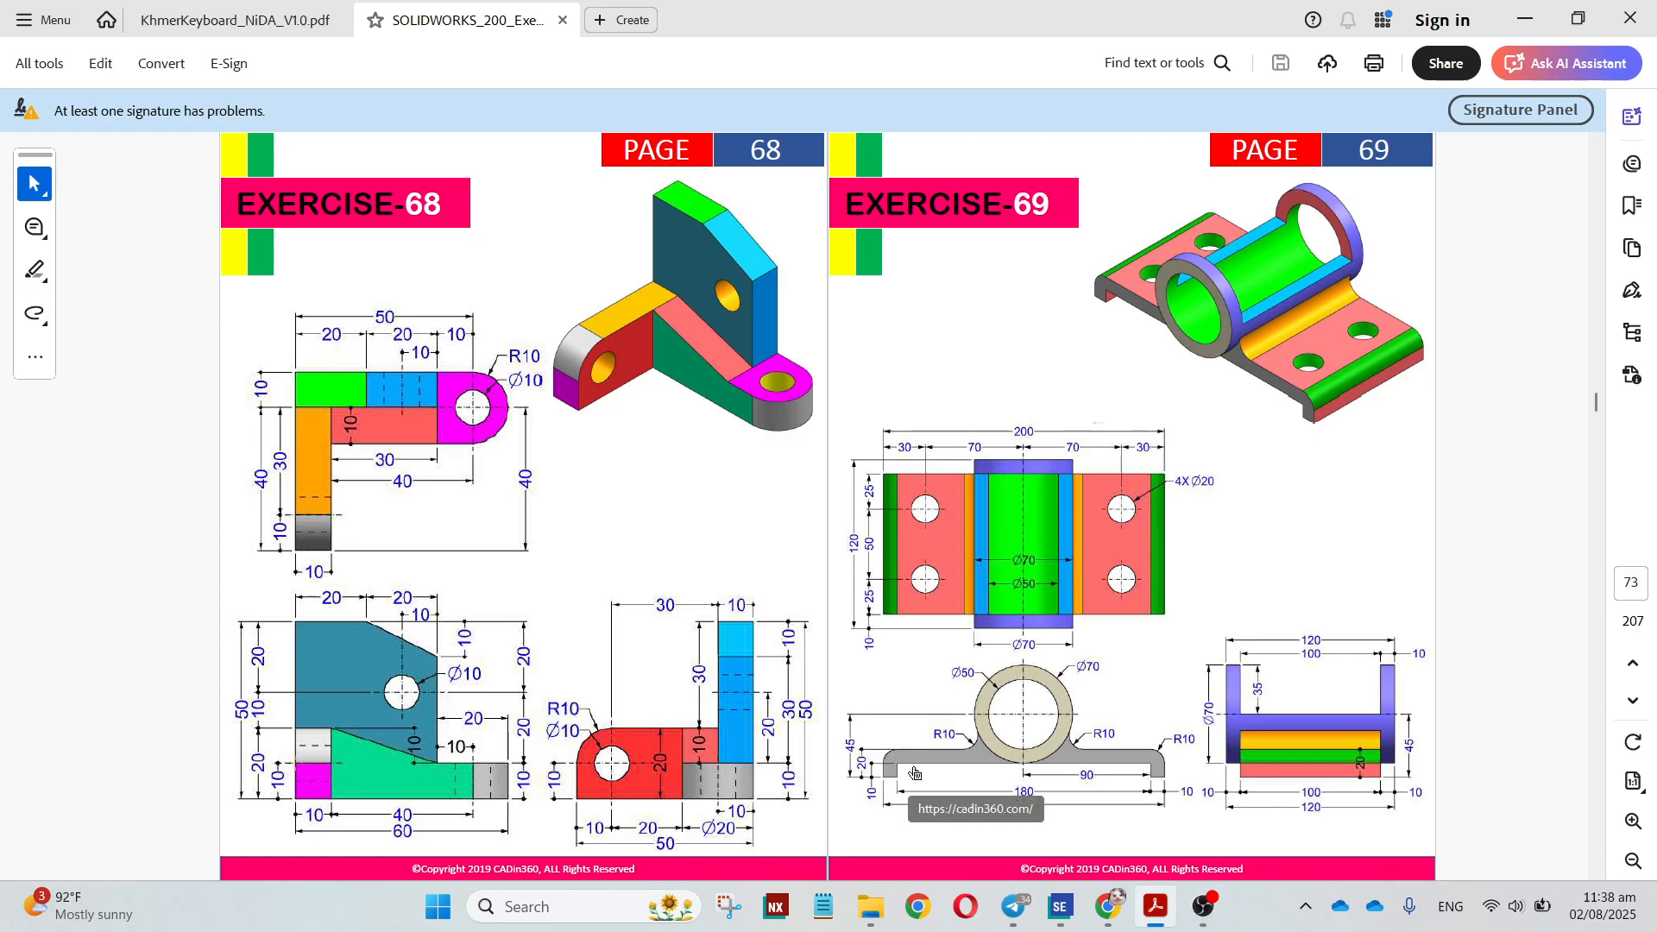
{"action": "left_click", "coordinate": [1060, 906]}
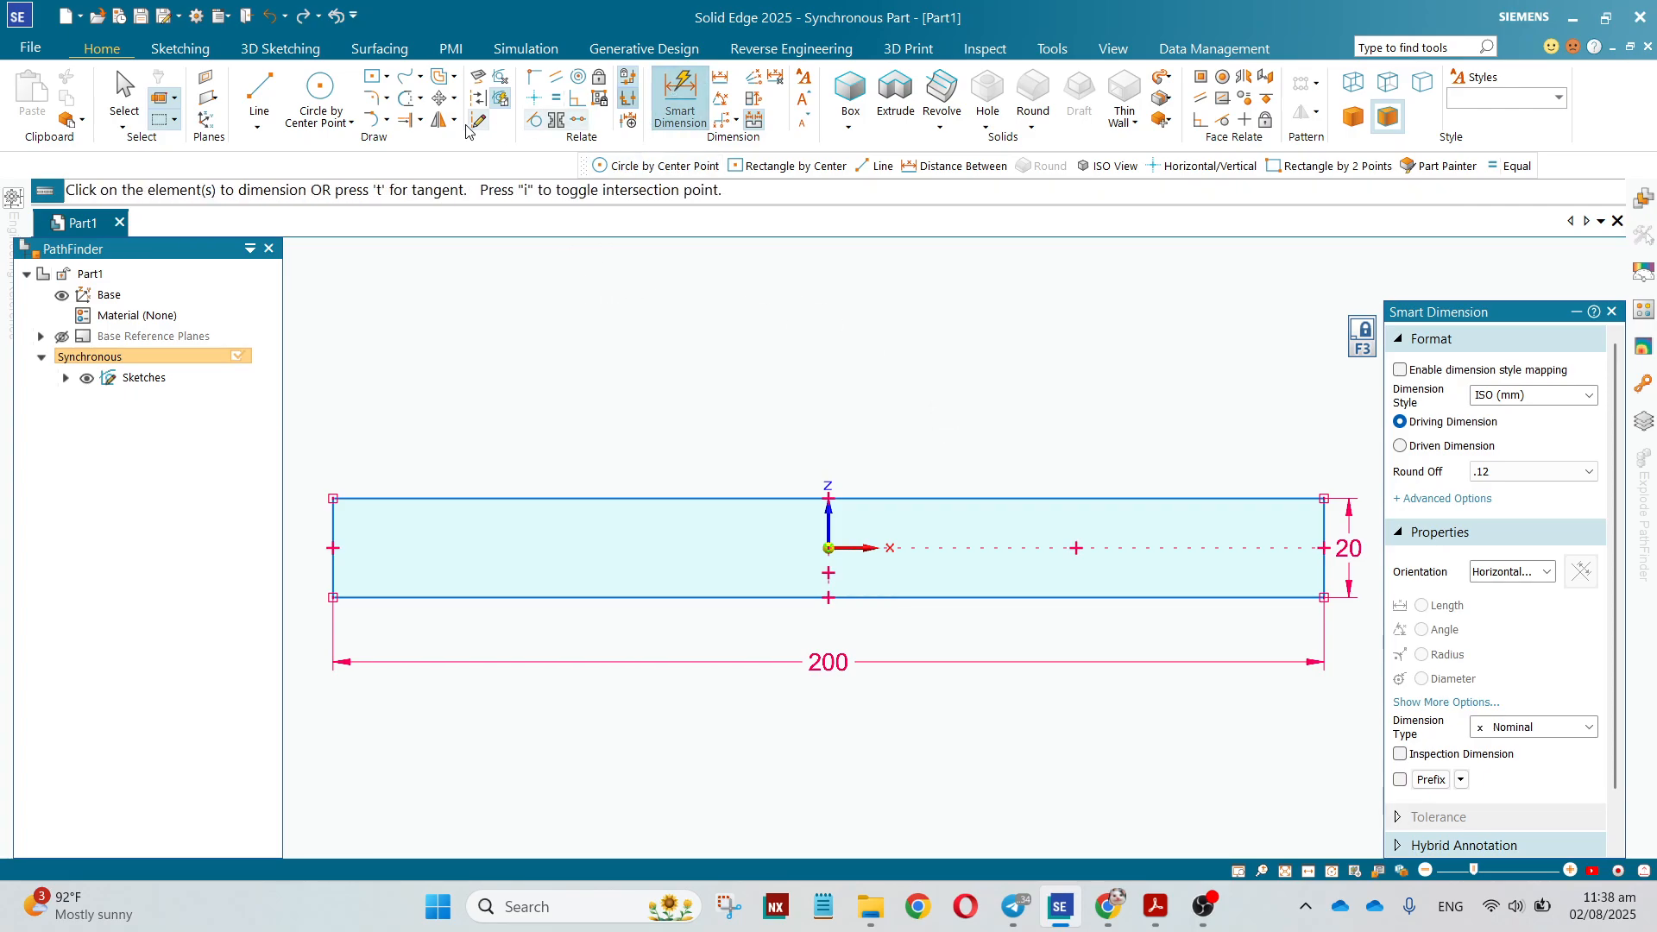
{"action": "left_click", "coordinate": [373, 76]}
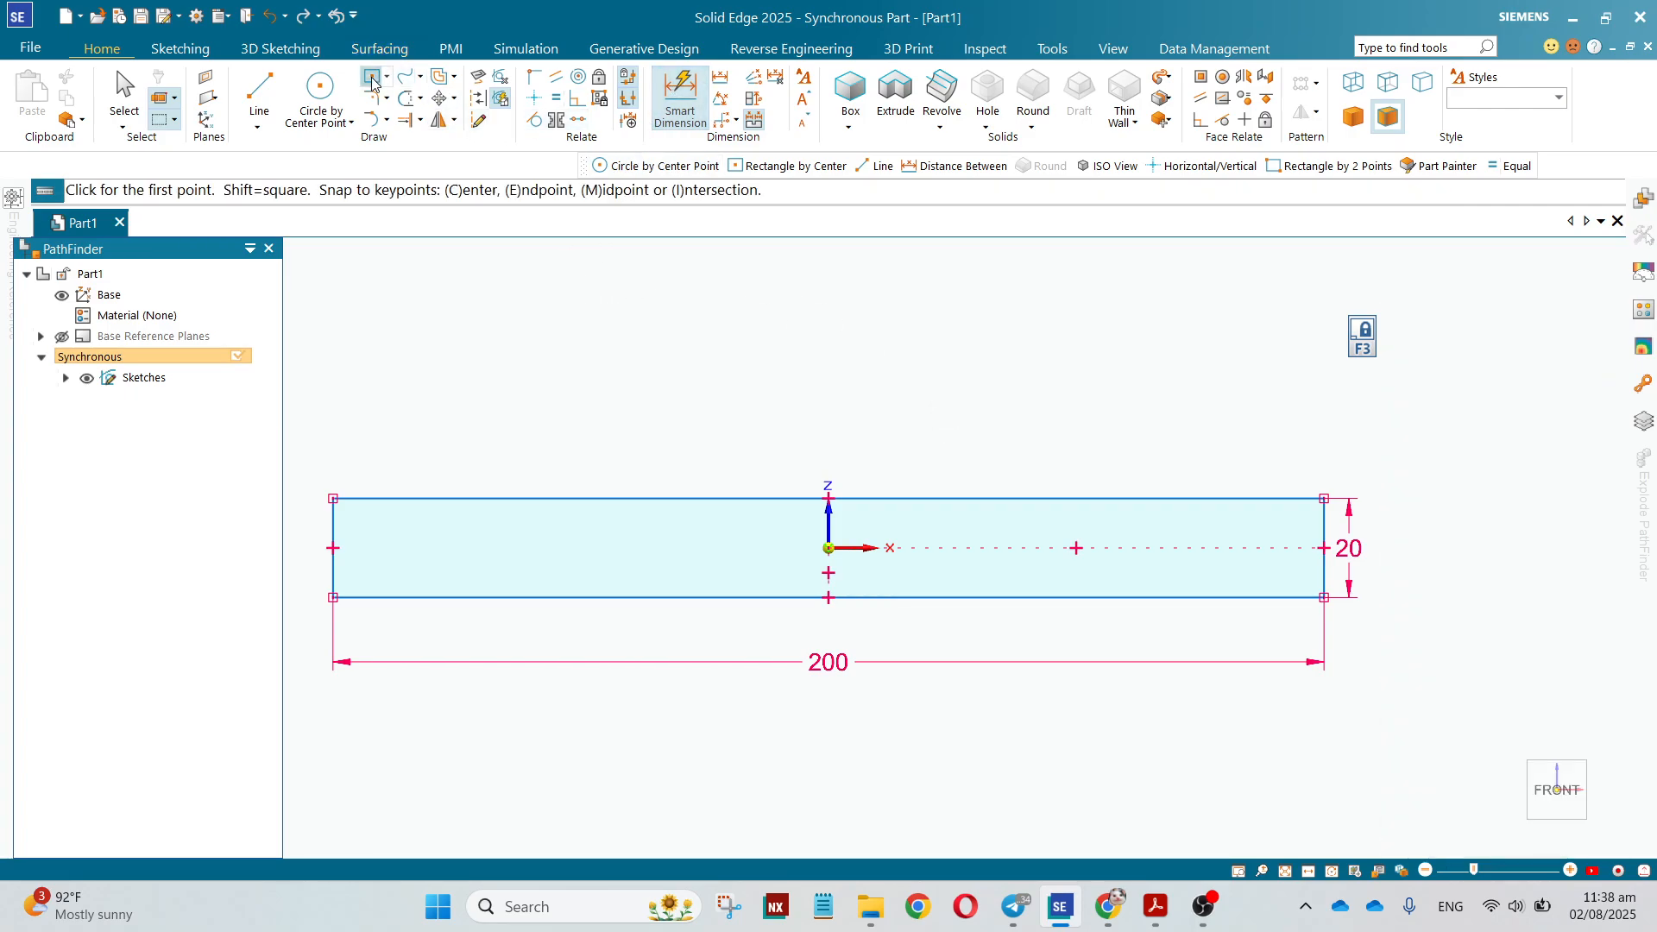
{"action": "left_click", "coordinate": [829, 597]}
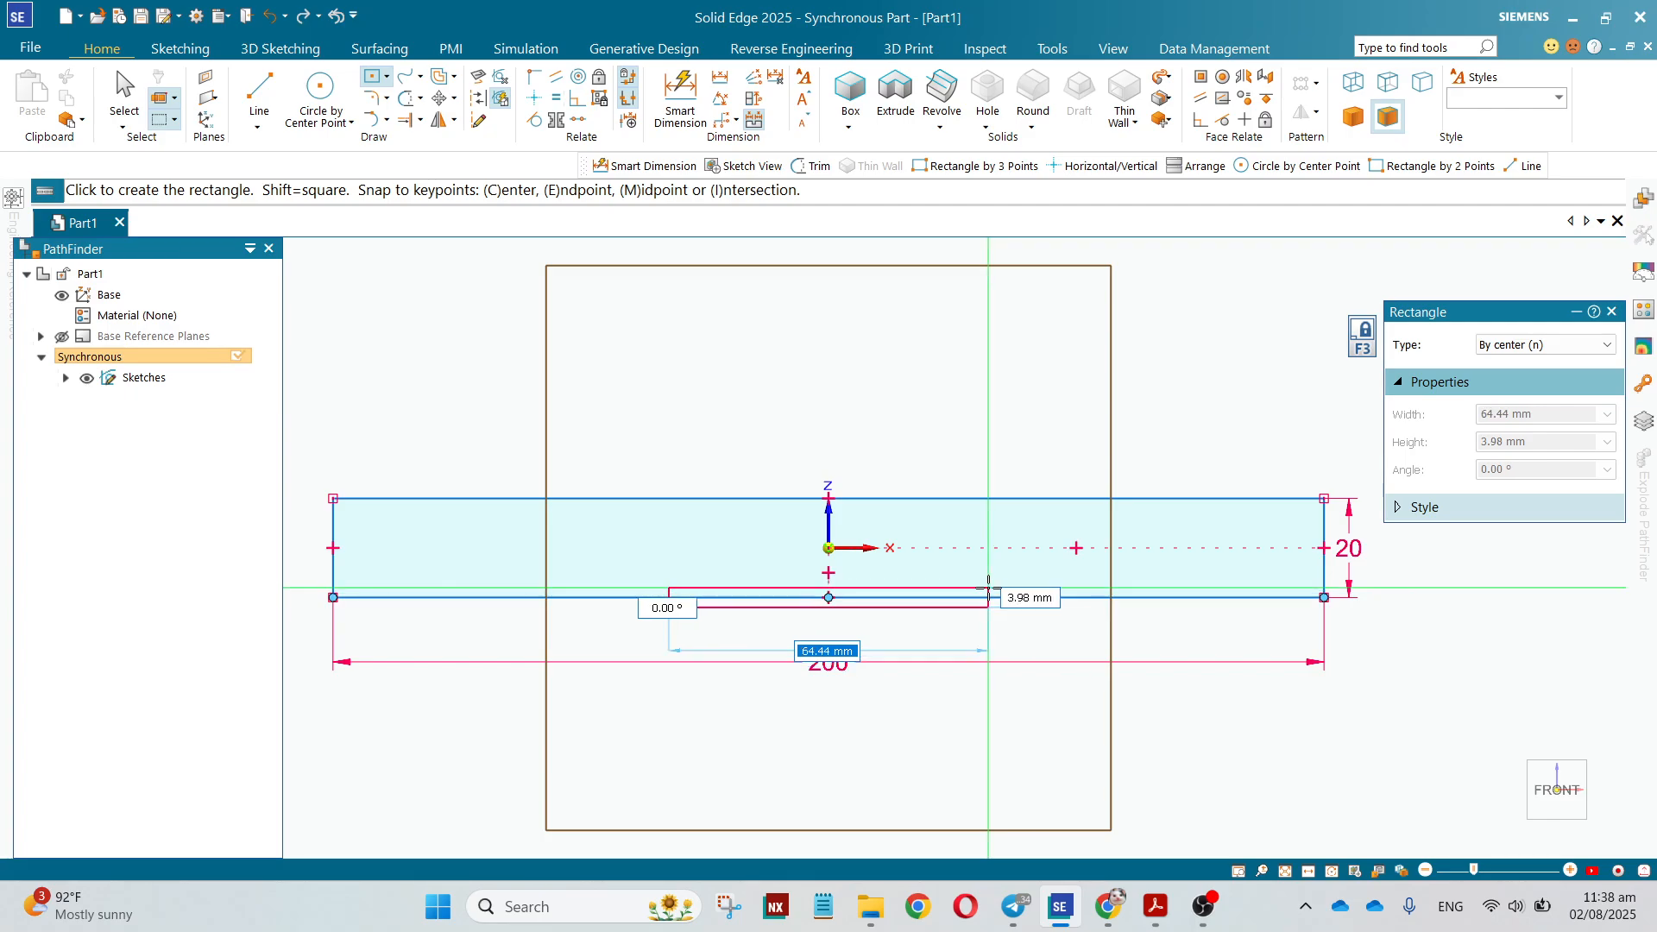
{"action": "type", "text": "180"}
{"action": "key", "text": "Tab"}
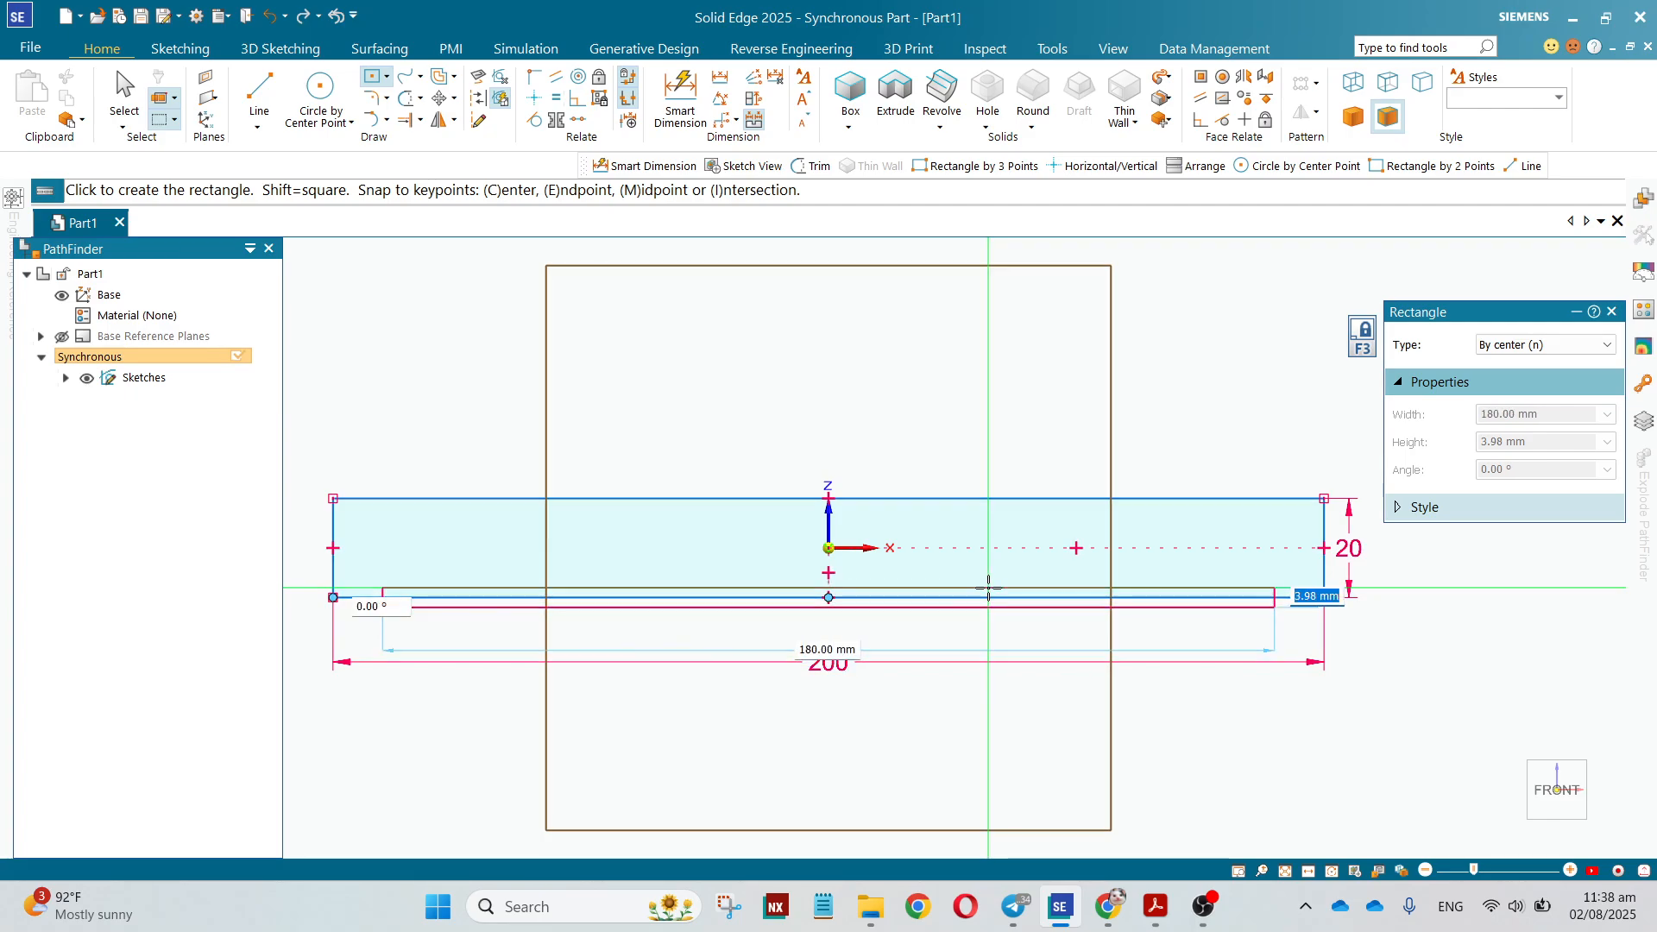
{"action": "key", "text": "Return"}
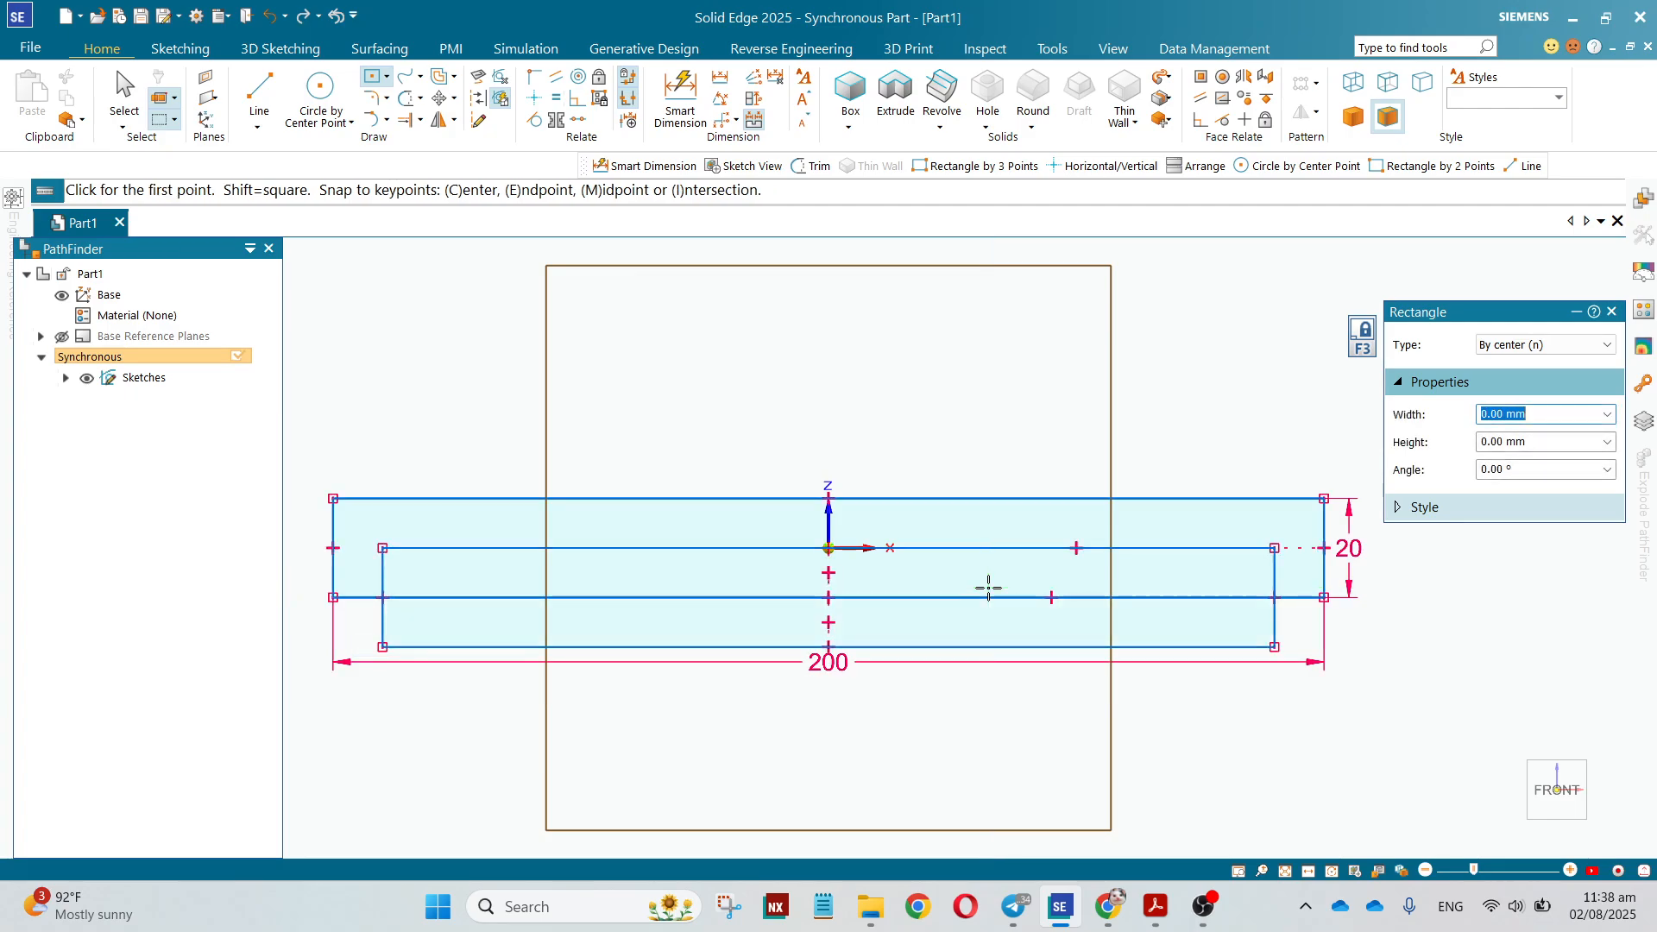
{"action": "key", "text": "Escape"}
Dimension the second rectangle's height on its left side and its width below the sketch
{"action": "left_click", "coordinate": [680, 96]}
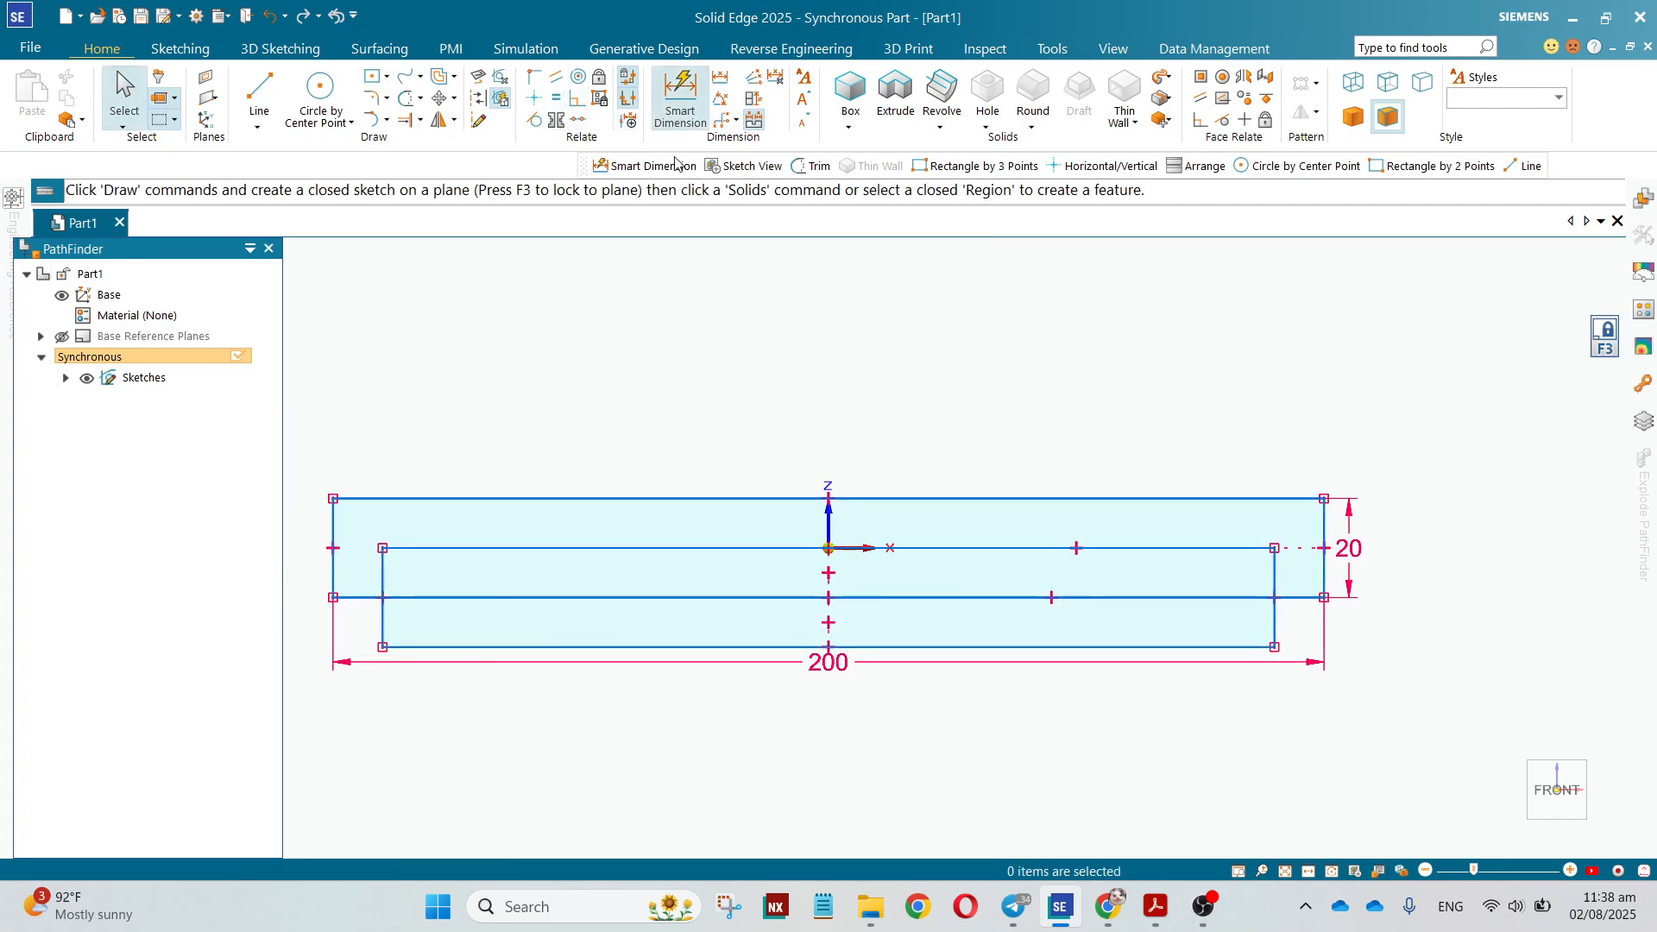
{"action": "left_click", "coordinate": [384, 559]}
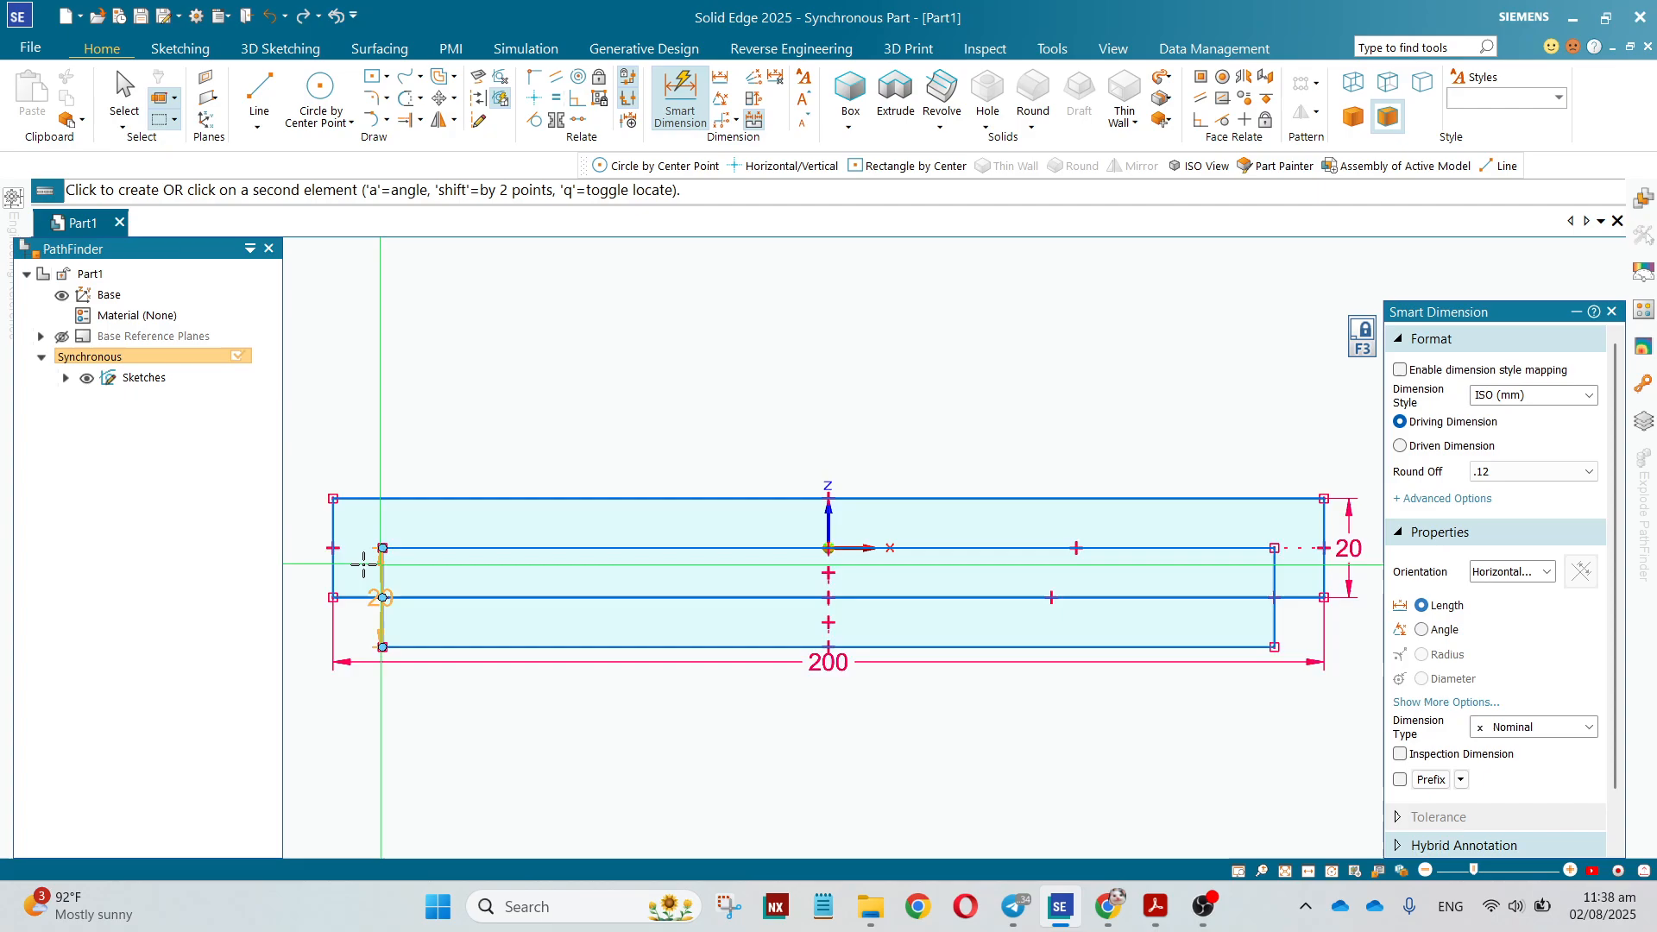
{"action": "left_click", "coordinate": [307, 567]}
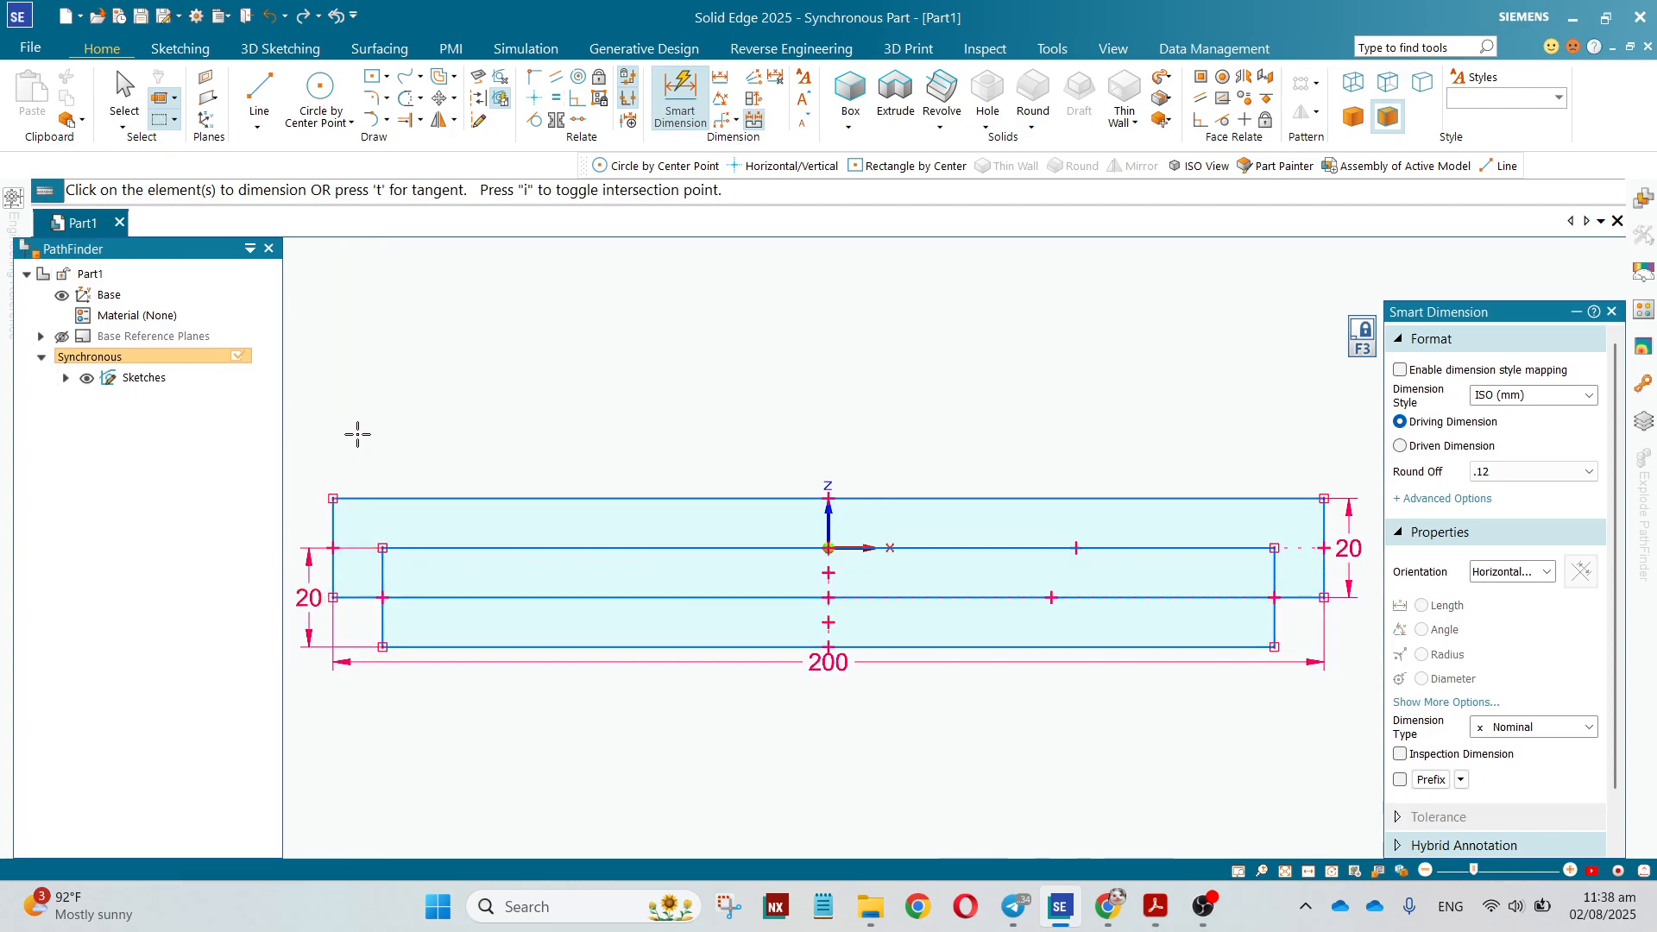
{"action": "left_click", "coordinate": [444, 647]}
{"action": "left_click", "coordinate": [355, 721]}
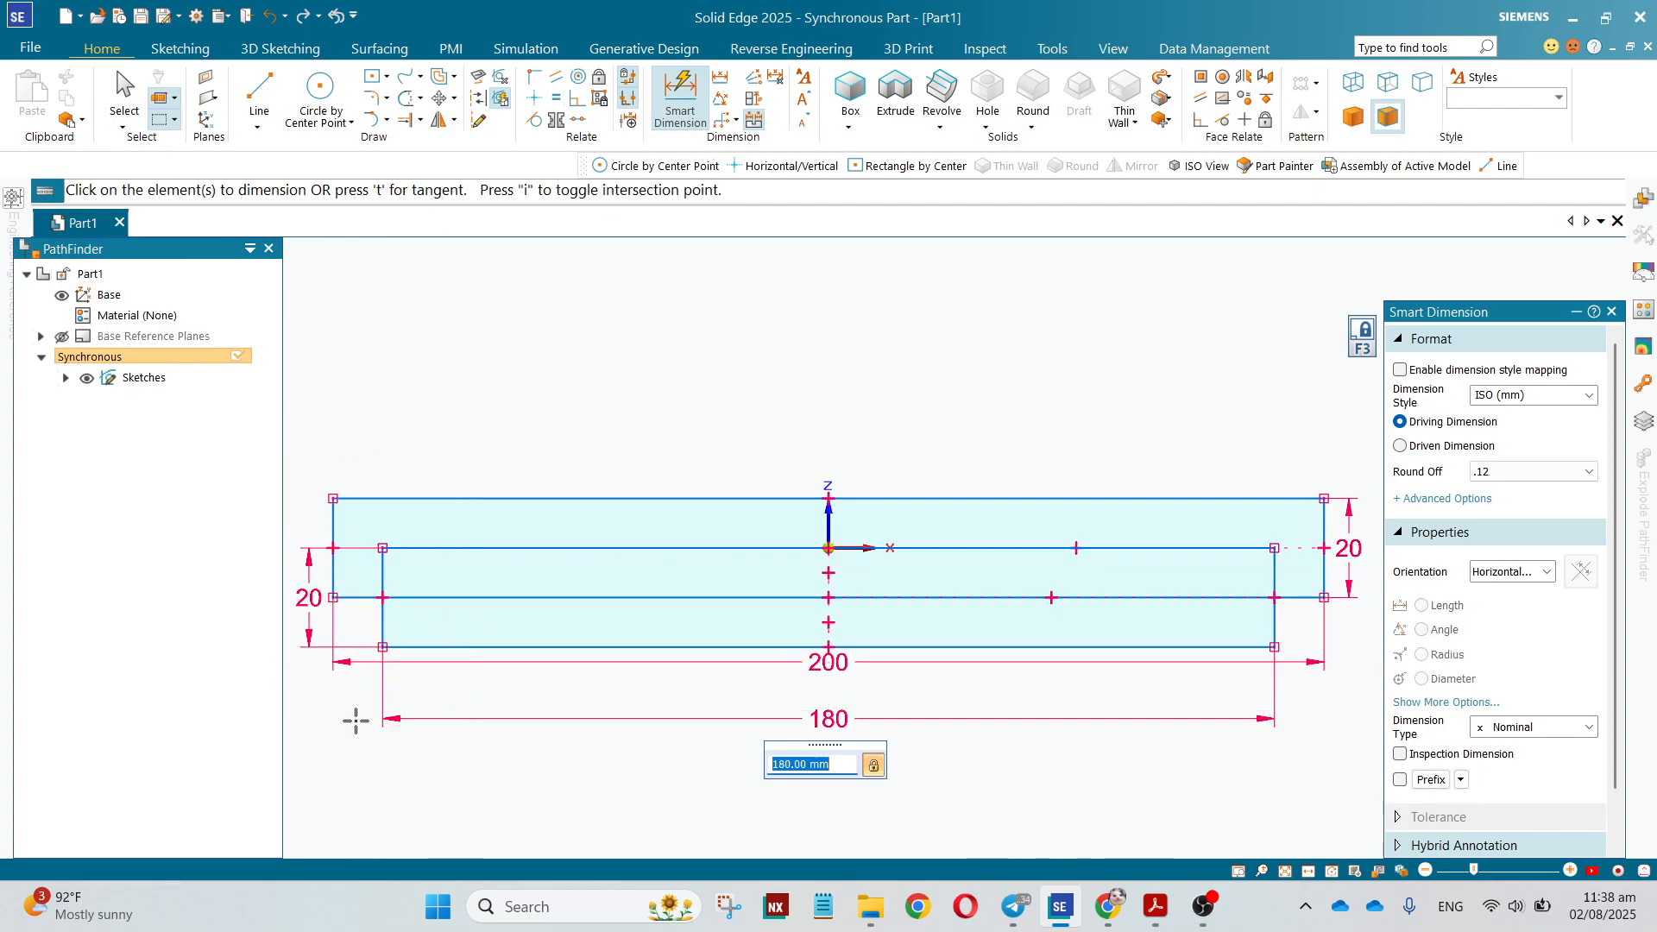
Trim away the lower half of the second rectangle and the base edge between its sides, leaving two downward end legs
{"action": "left_click", "coordinate": [403, 98]}
{"action": "left_click", "coordinate": [389, 629]}
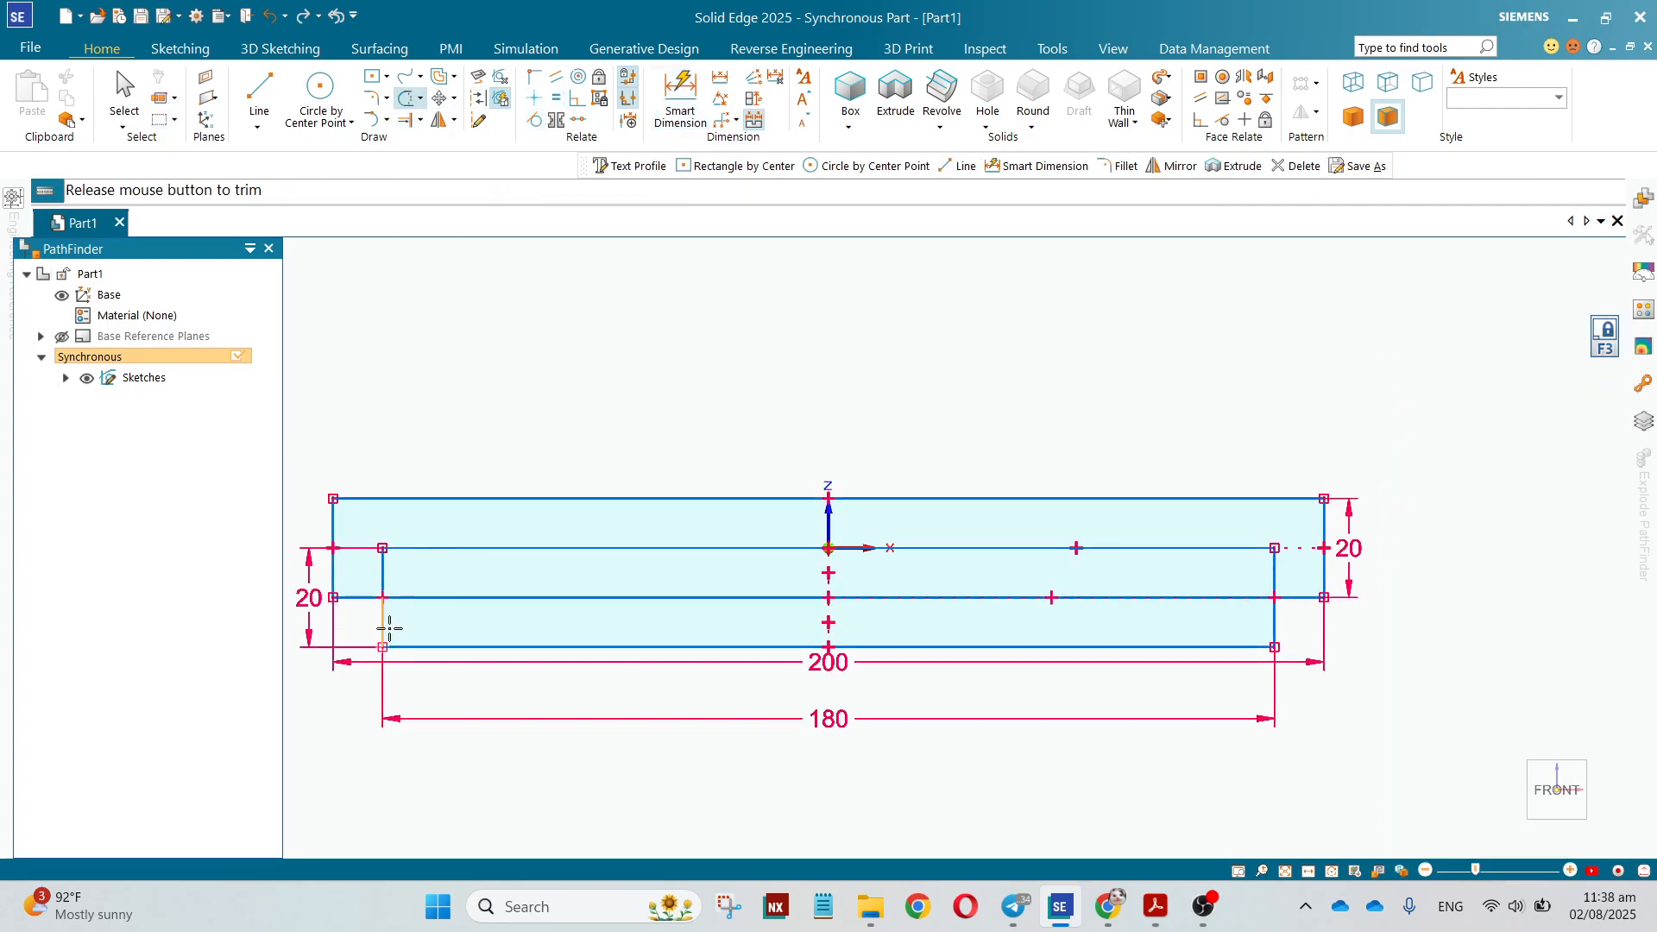
{"action": "left_click_drag", "start_coordinate": [406, 640], "coordinate": [440, 646]}
{"action": "left_click", "coordinate": [1274, 630]}
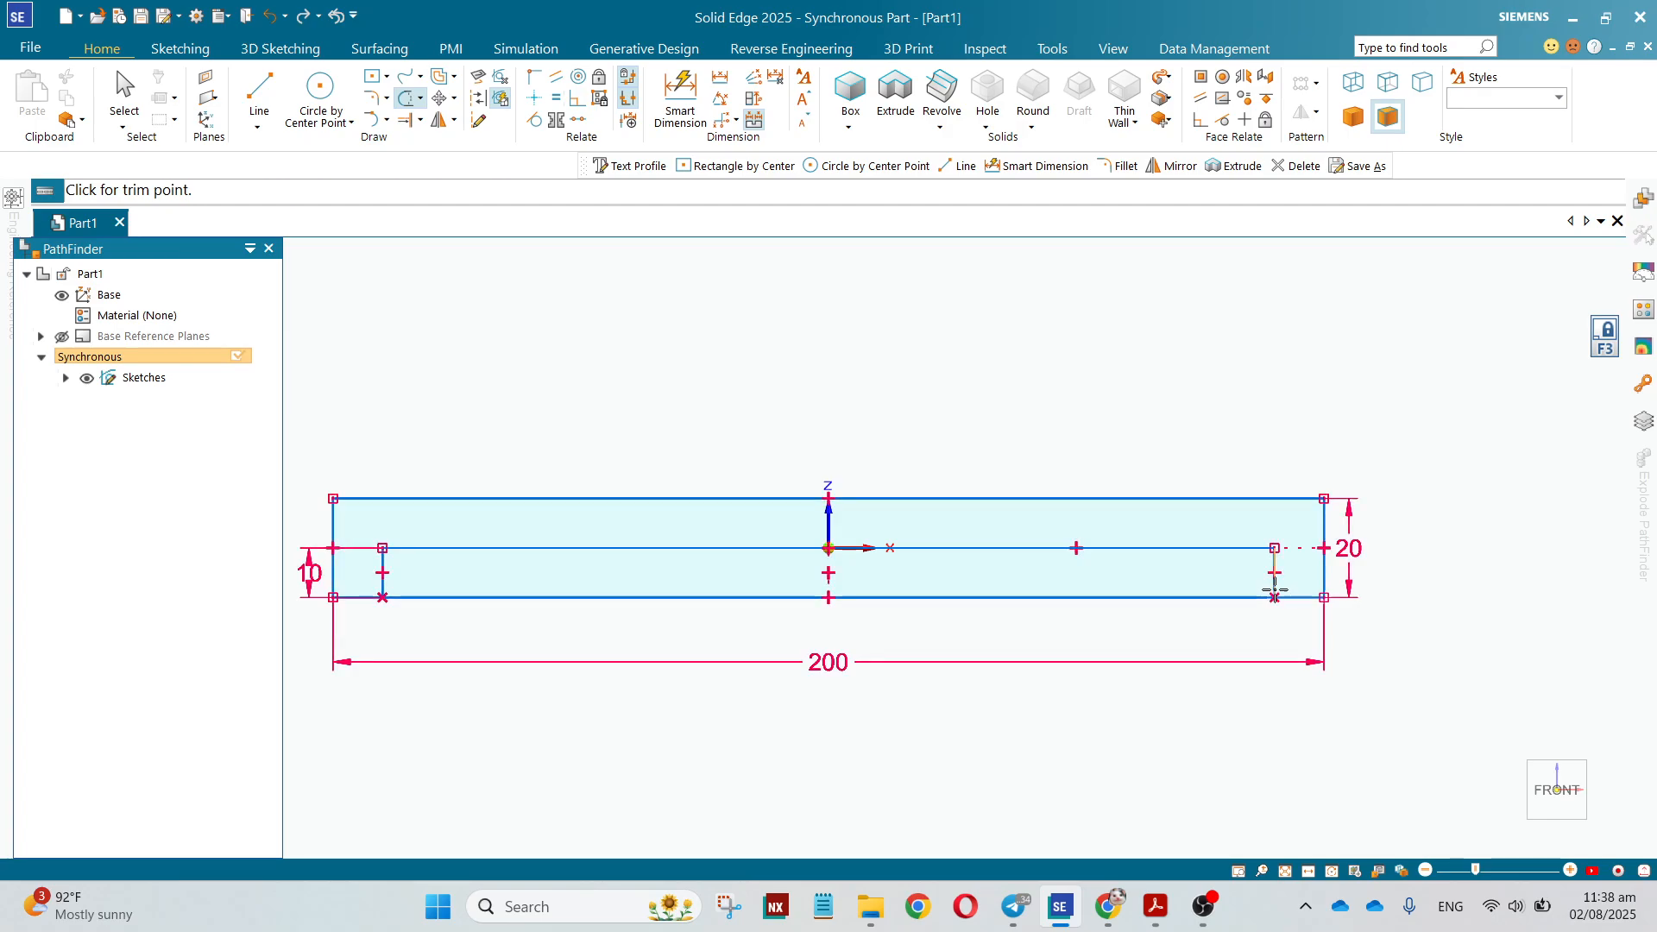
{"action": "left_click", "coordinate": [1203, 600]}
{"action": "key", "text": "Escape"}
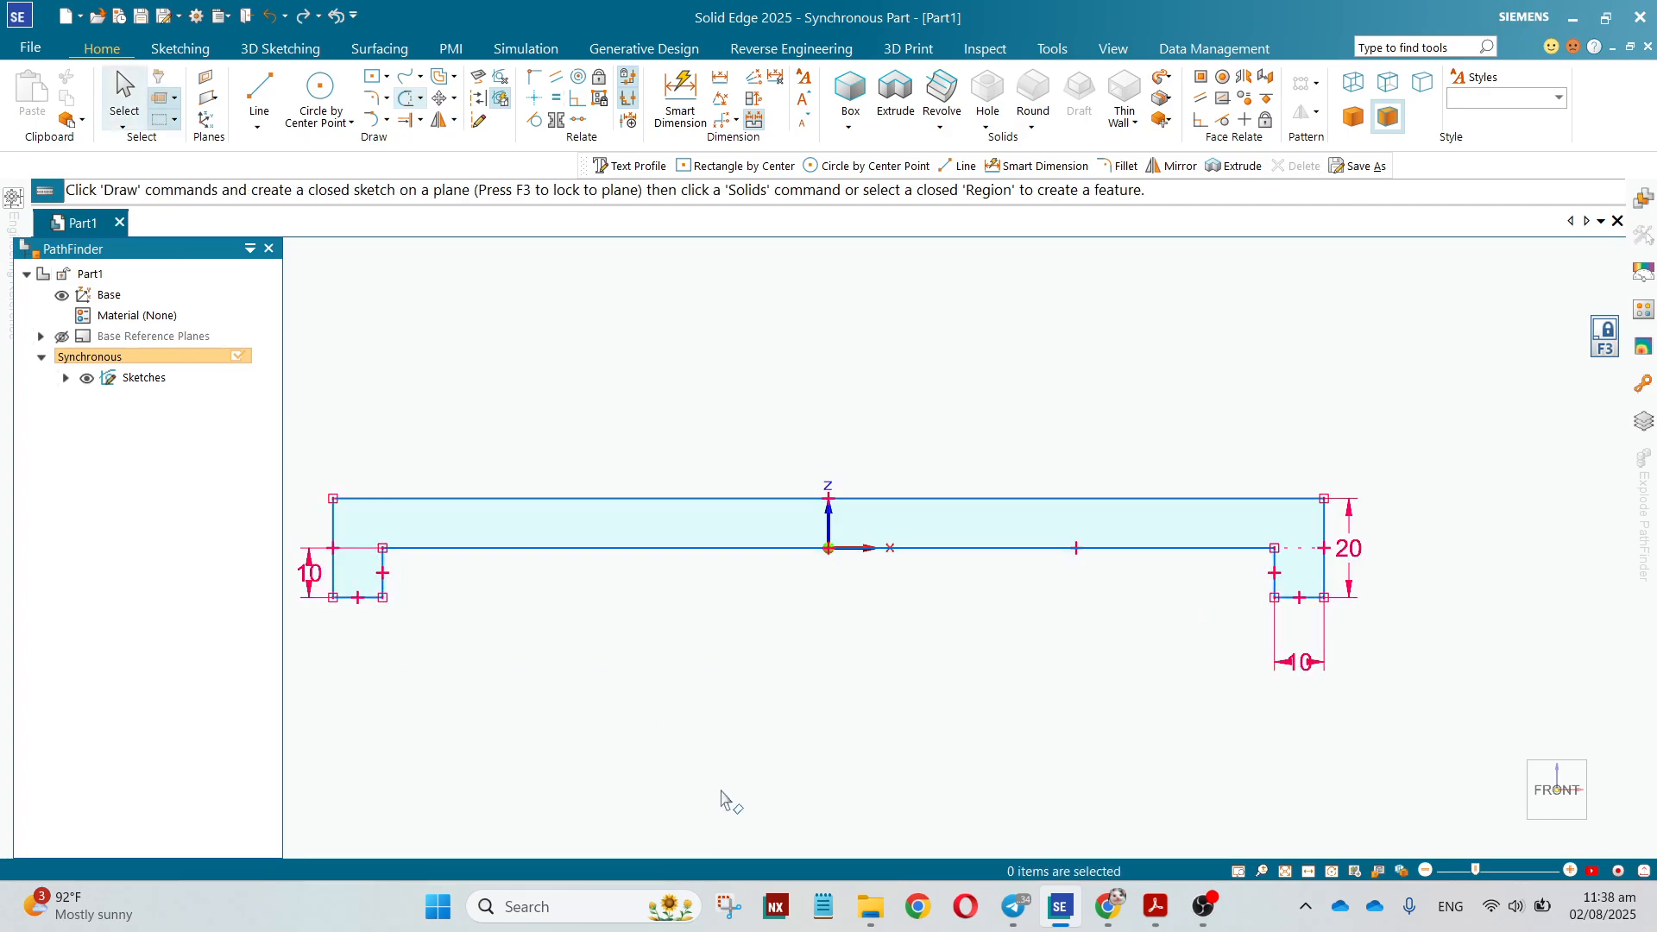
Consult the exercise drawing and draw a 70 mm diameter tangent circle that starts at the origin and extends upward
{"action": "scroll", "coordinate": [1165, 780], "scroll_direction": "down", "scroll_amount": 1}
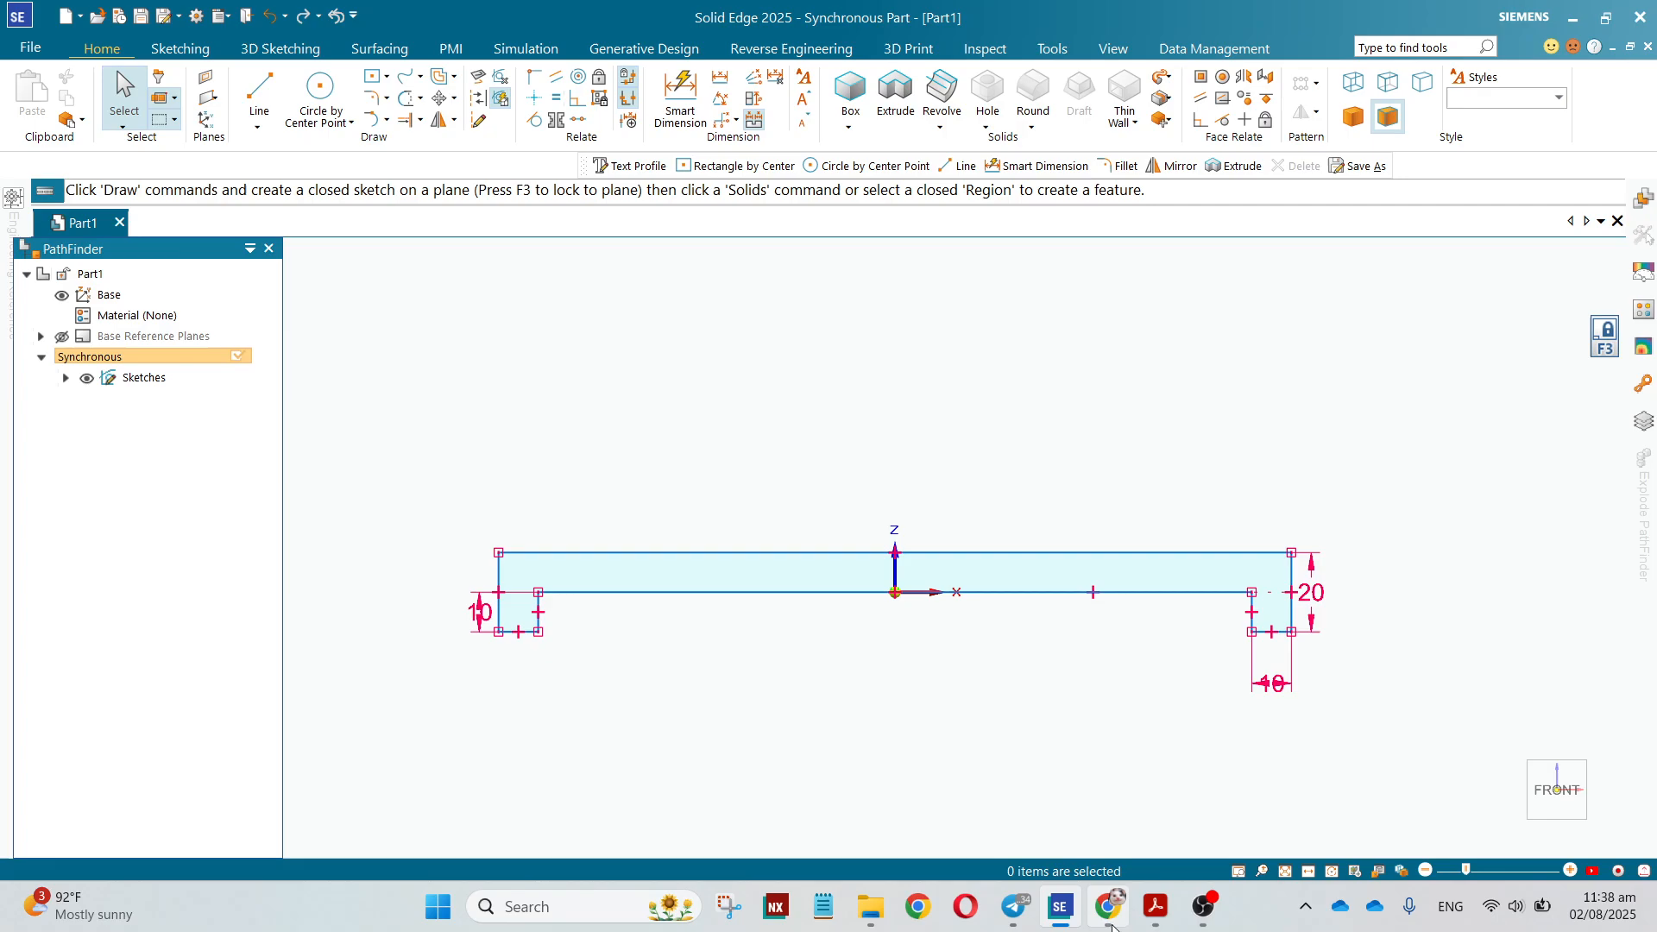
{"action": "left_click", "coordinate": [1155, 907]}
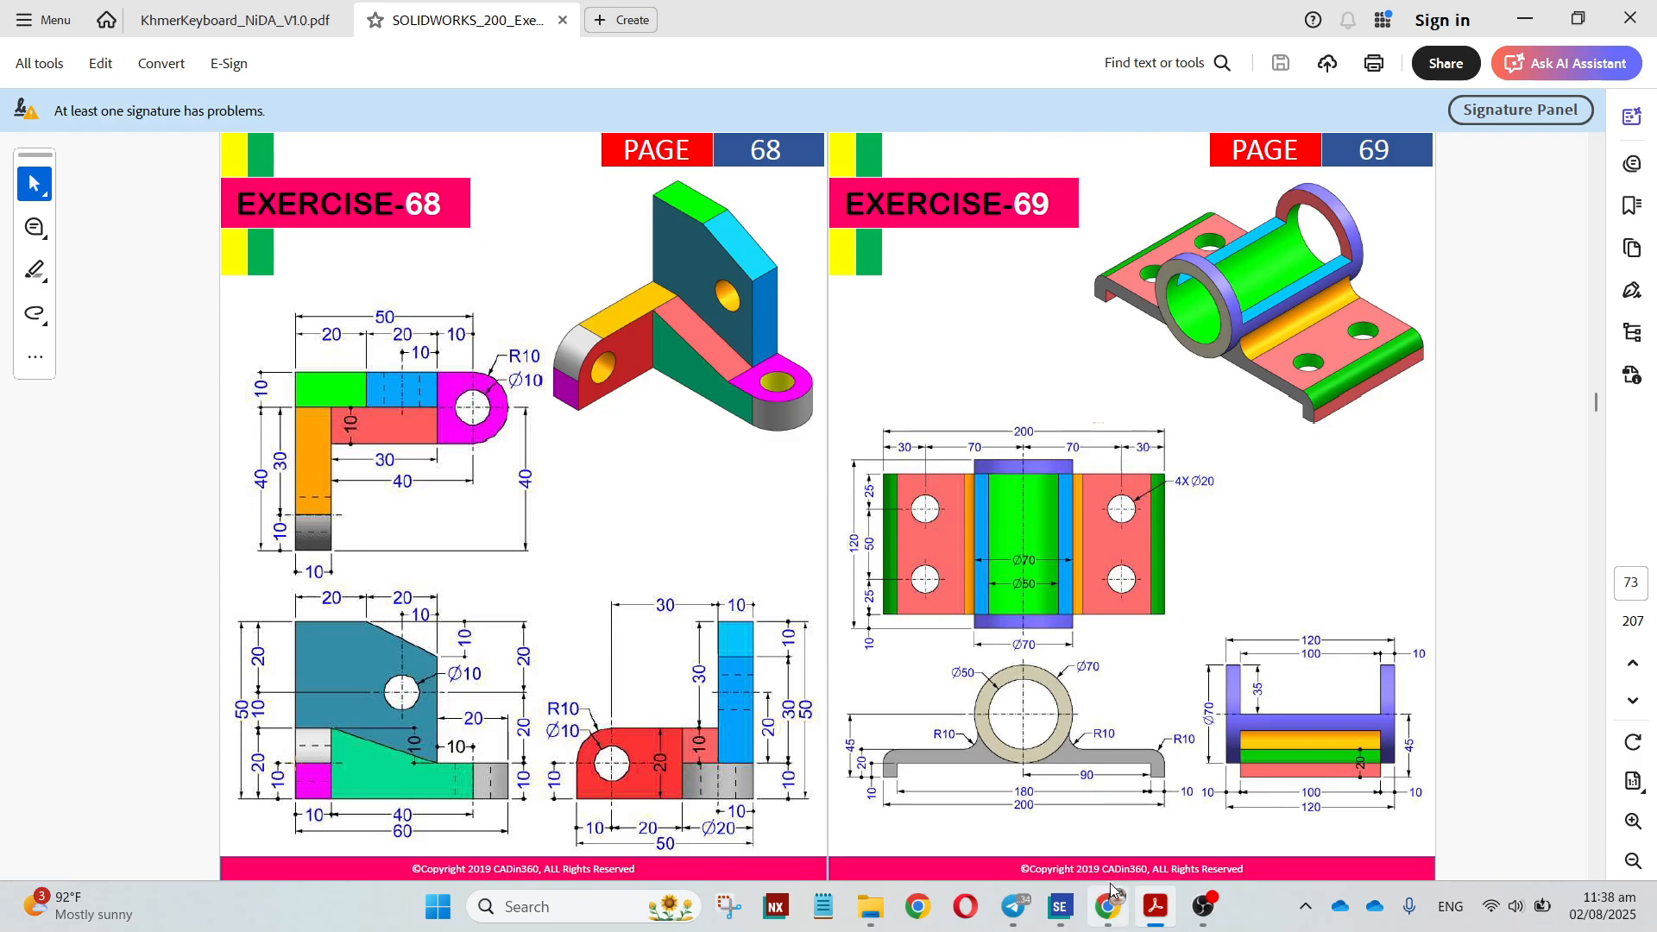
{"action": "left_click", "coordinate": [1061, 906]}
{"action": "left_click", "coordinate": [350, 121]}
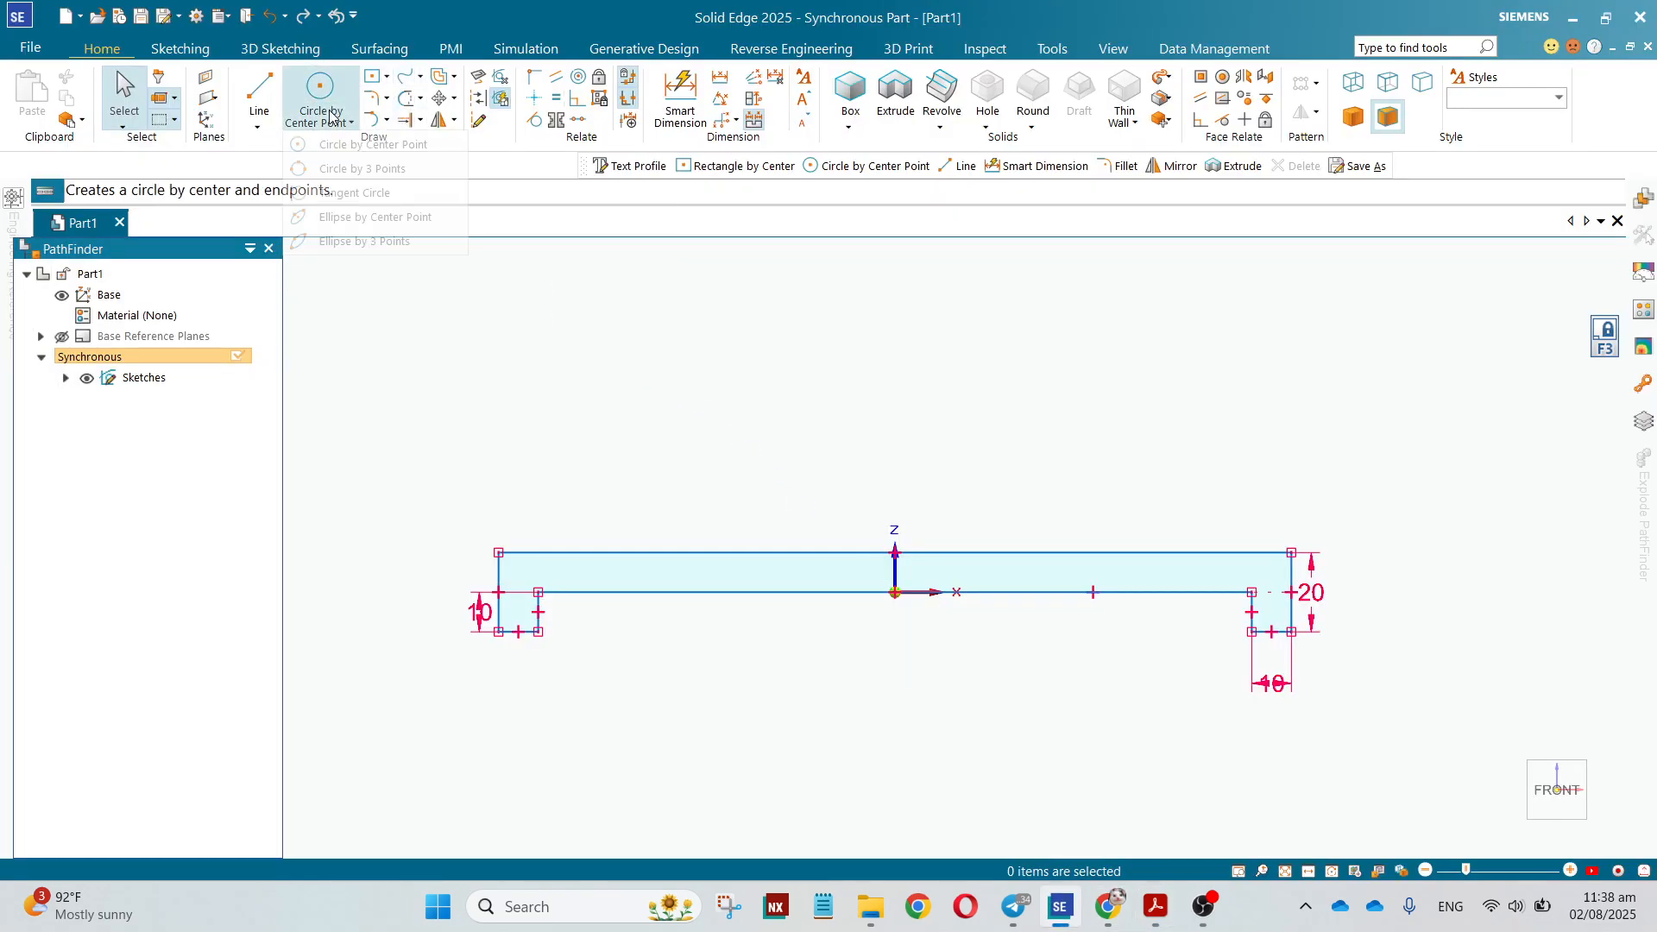
{"action": "left_click", "coordinate": [370, 189]}
{"action": "scroll", "coordinate": [882, 686], "scroll_direction": "down", "scroll_amount": 1}
{"action": "scroll", "coordinate": [882, 685], "scroll_direction": "down", "scroll_amount": 1}
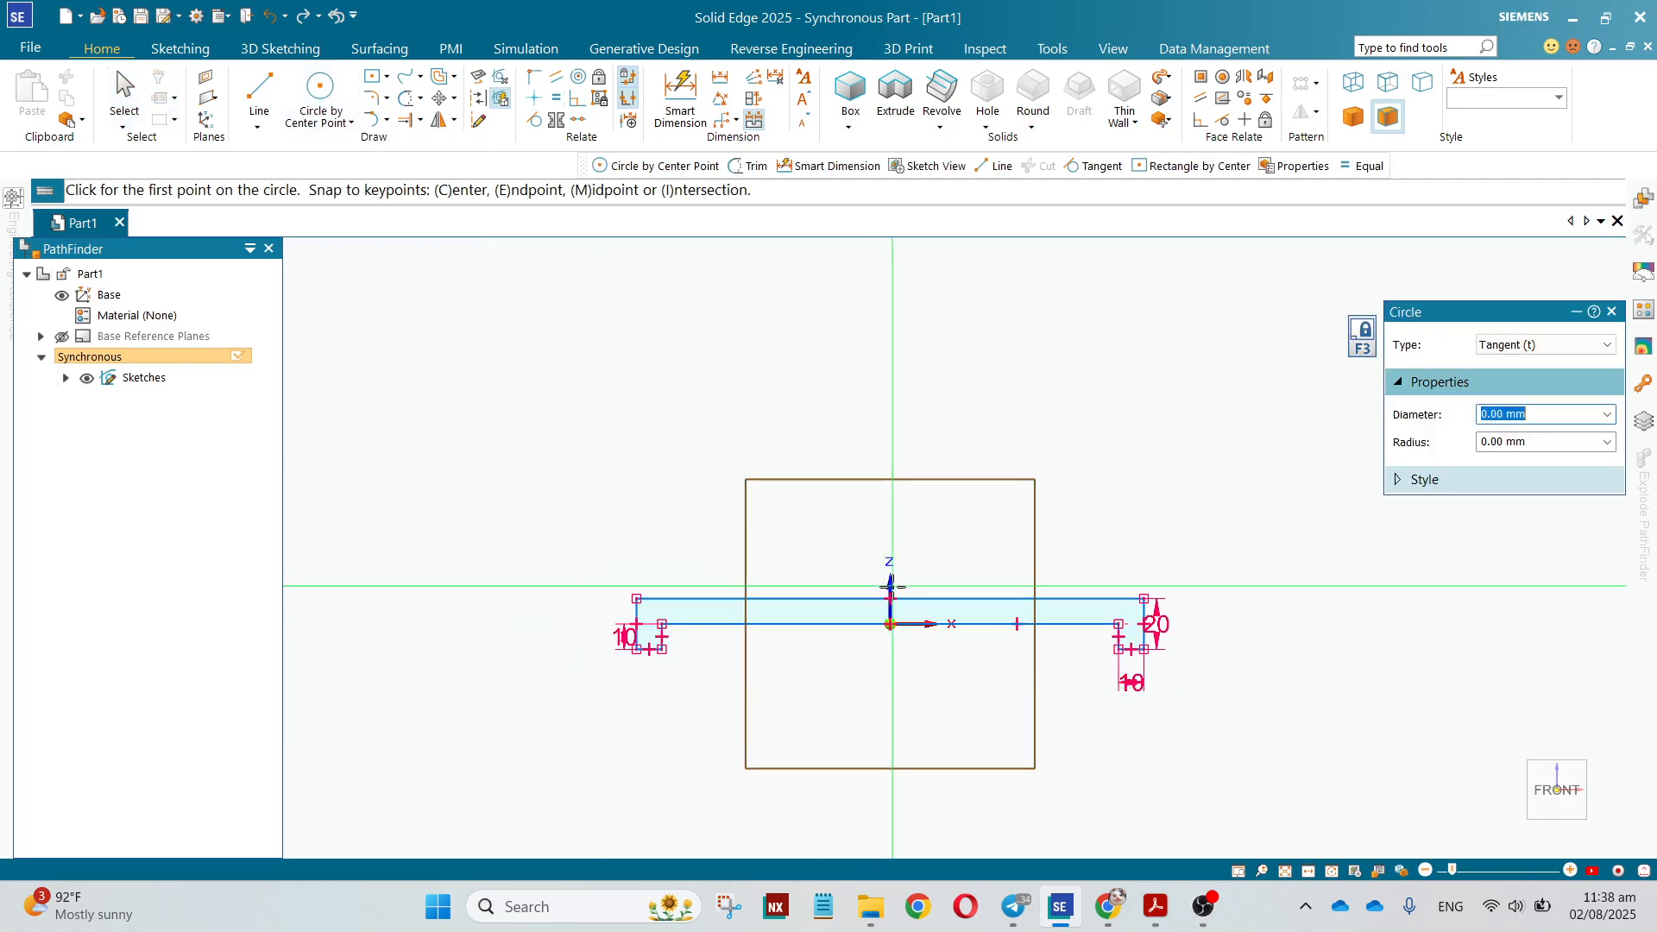
{"action": "left_click", "coordinate": [891, 623]}
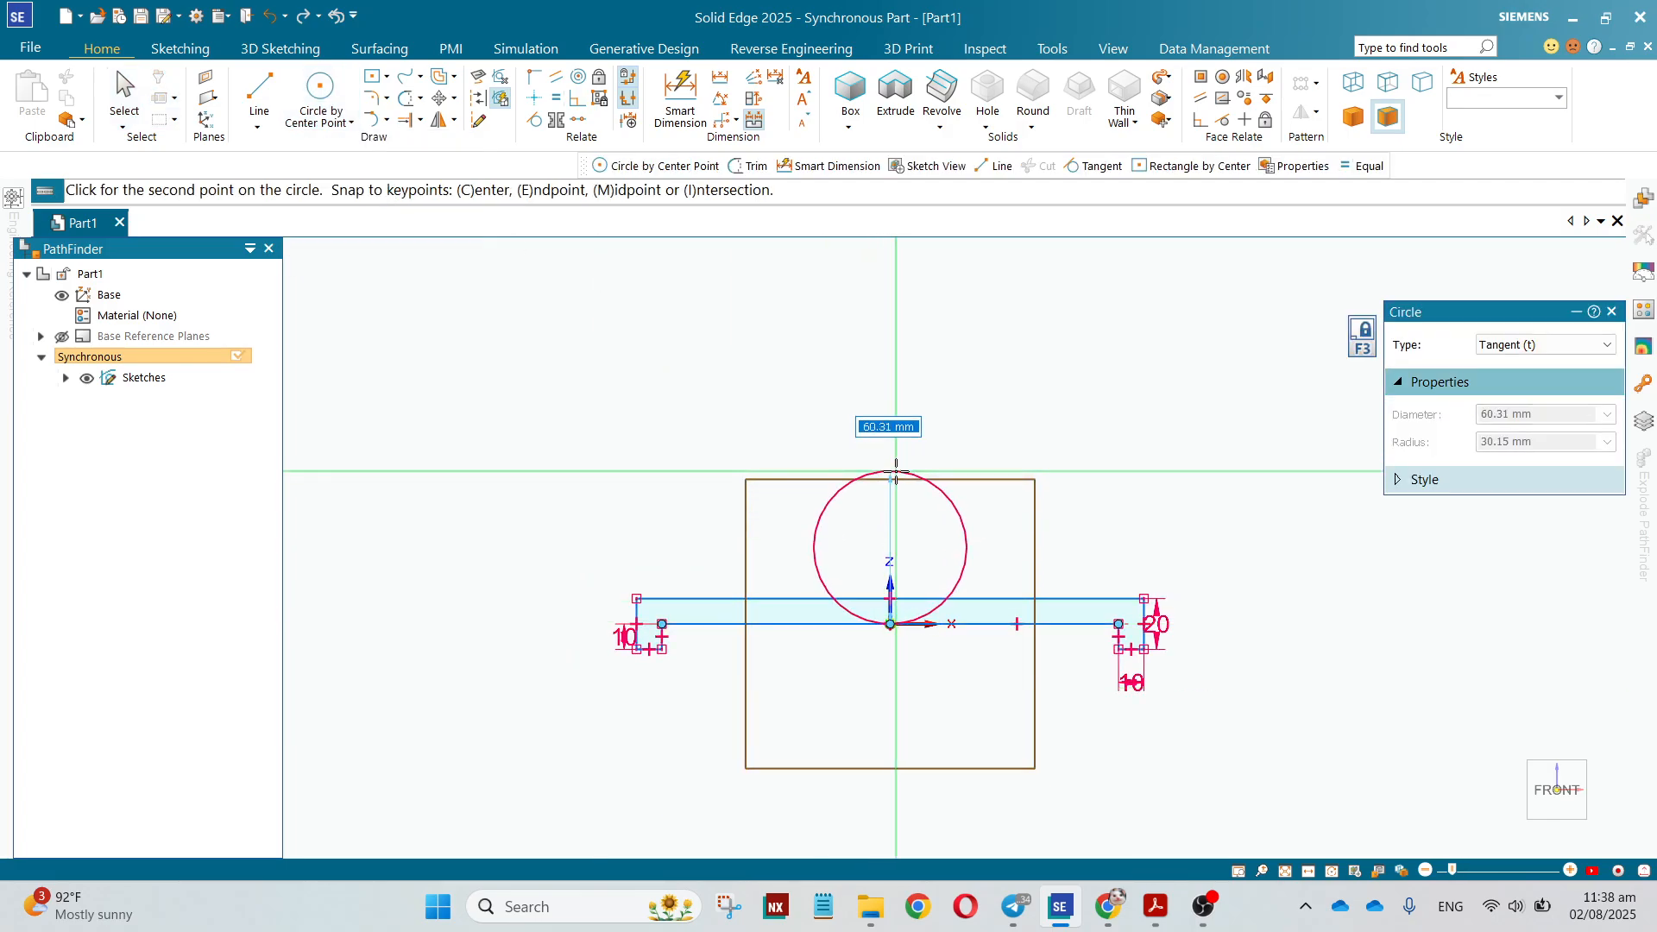
{"action": "type", "text": "70"}
{"action": "key", "text": "Return"}
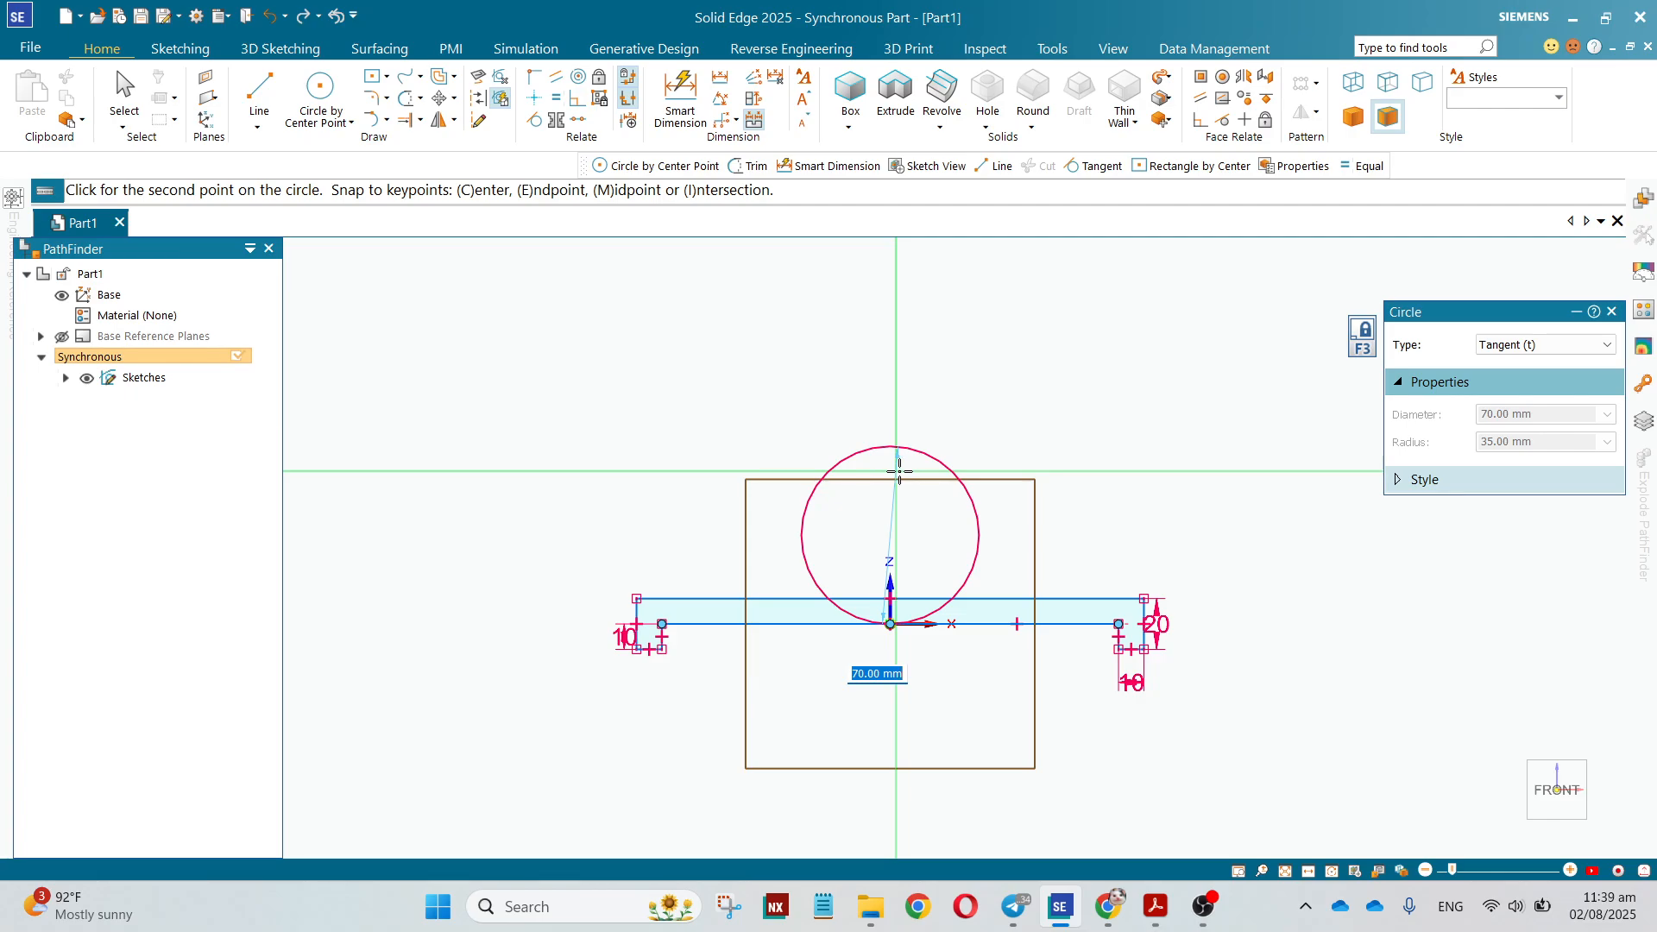
{"action": "left_click", "coordinate": [900, 470]}
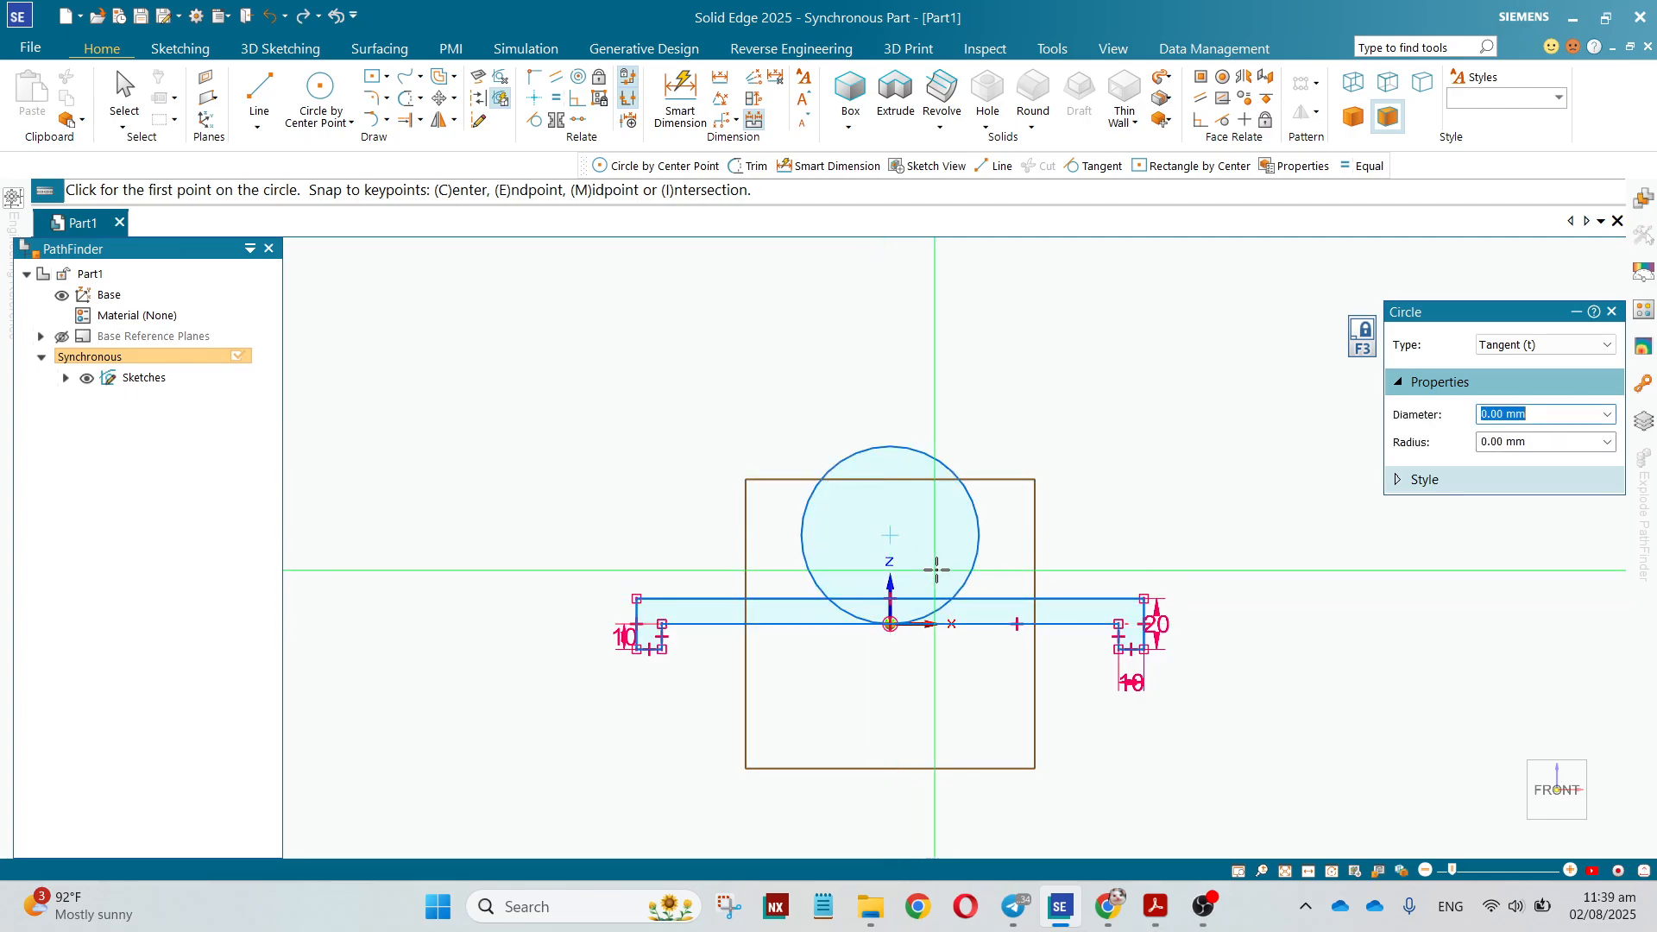
Draw a 50 mm diameter circle concentric with the larger circle
{"action": "left_click", "coordinate": [319, 84]}
{"action": "left_click", "coordinate": [890, 536]}
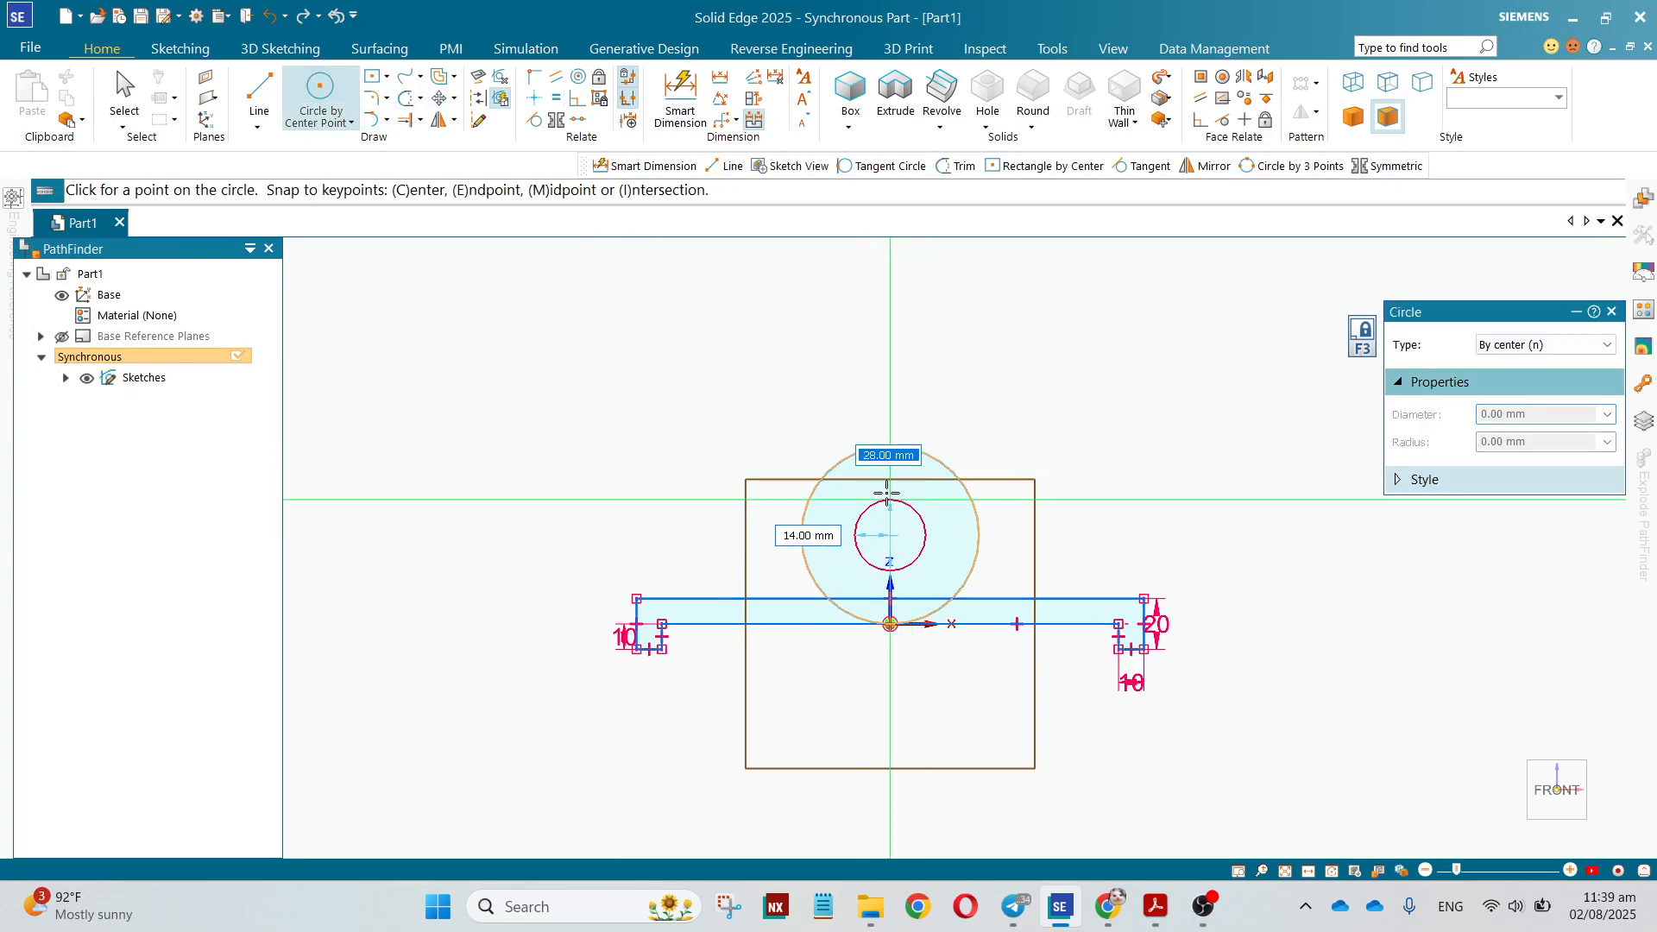
{"action": "type", "text": "50"}
{"action": "key", "text": "Return"}
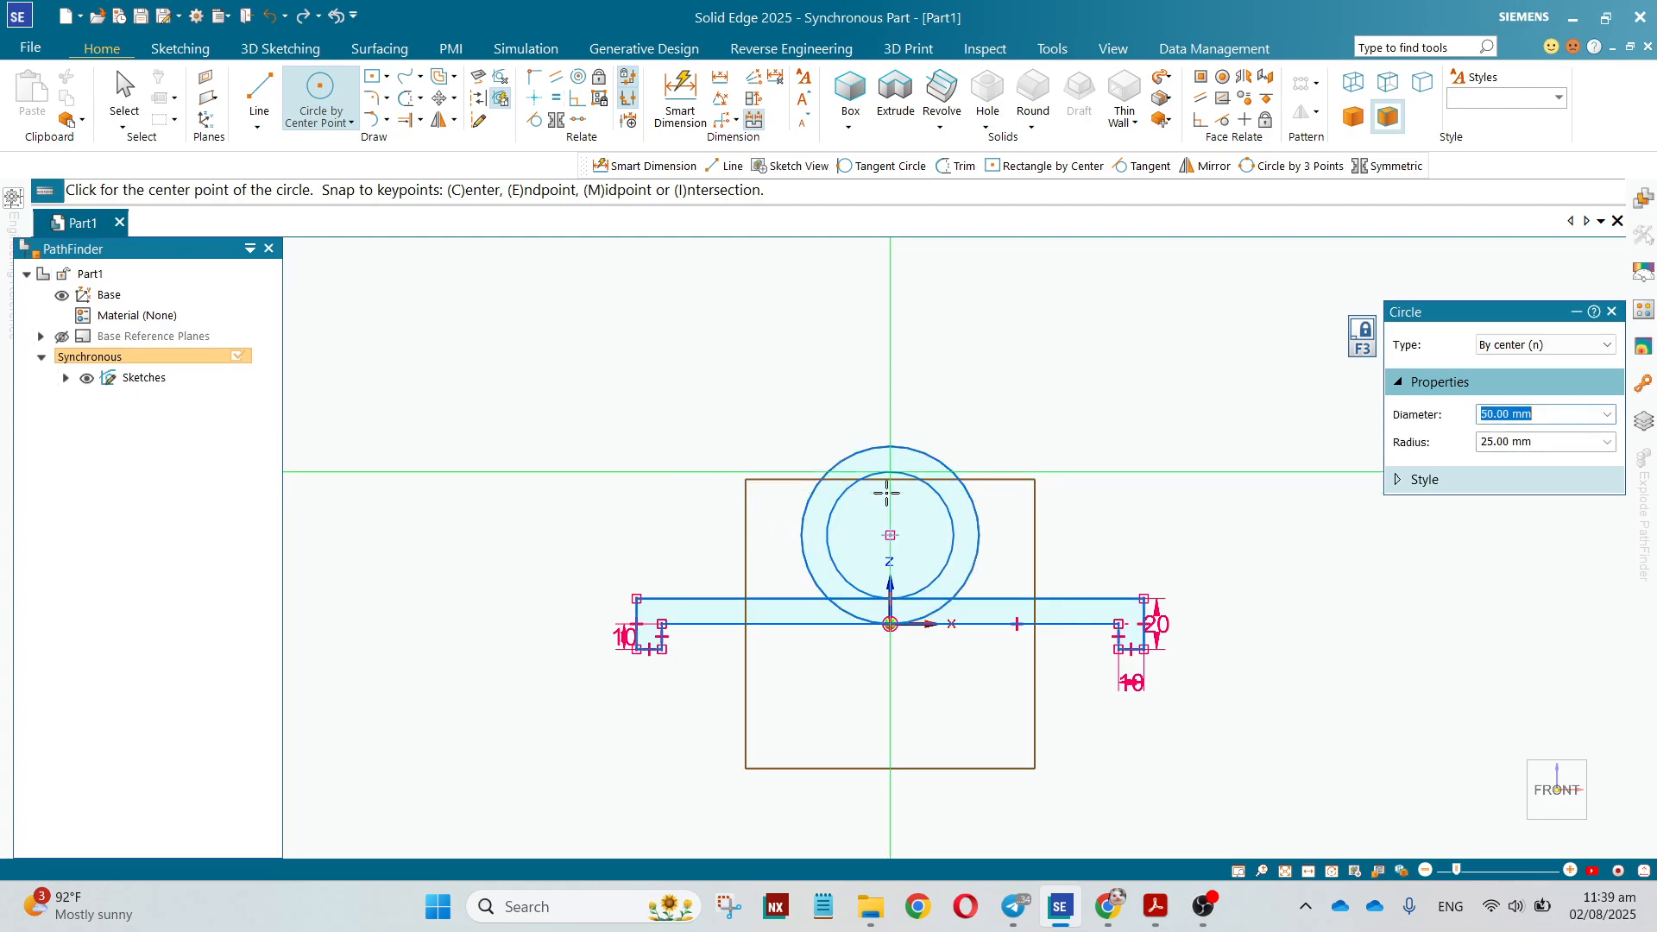
{"action": "key", "text": "Escape"}
Dimension the diameters of the outer and inner circles, and check the profile against the Exercise-69 drawing
{"action": "left_click", "coordinate": [680, 99]}
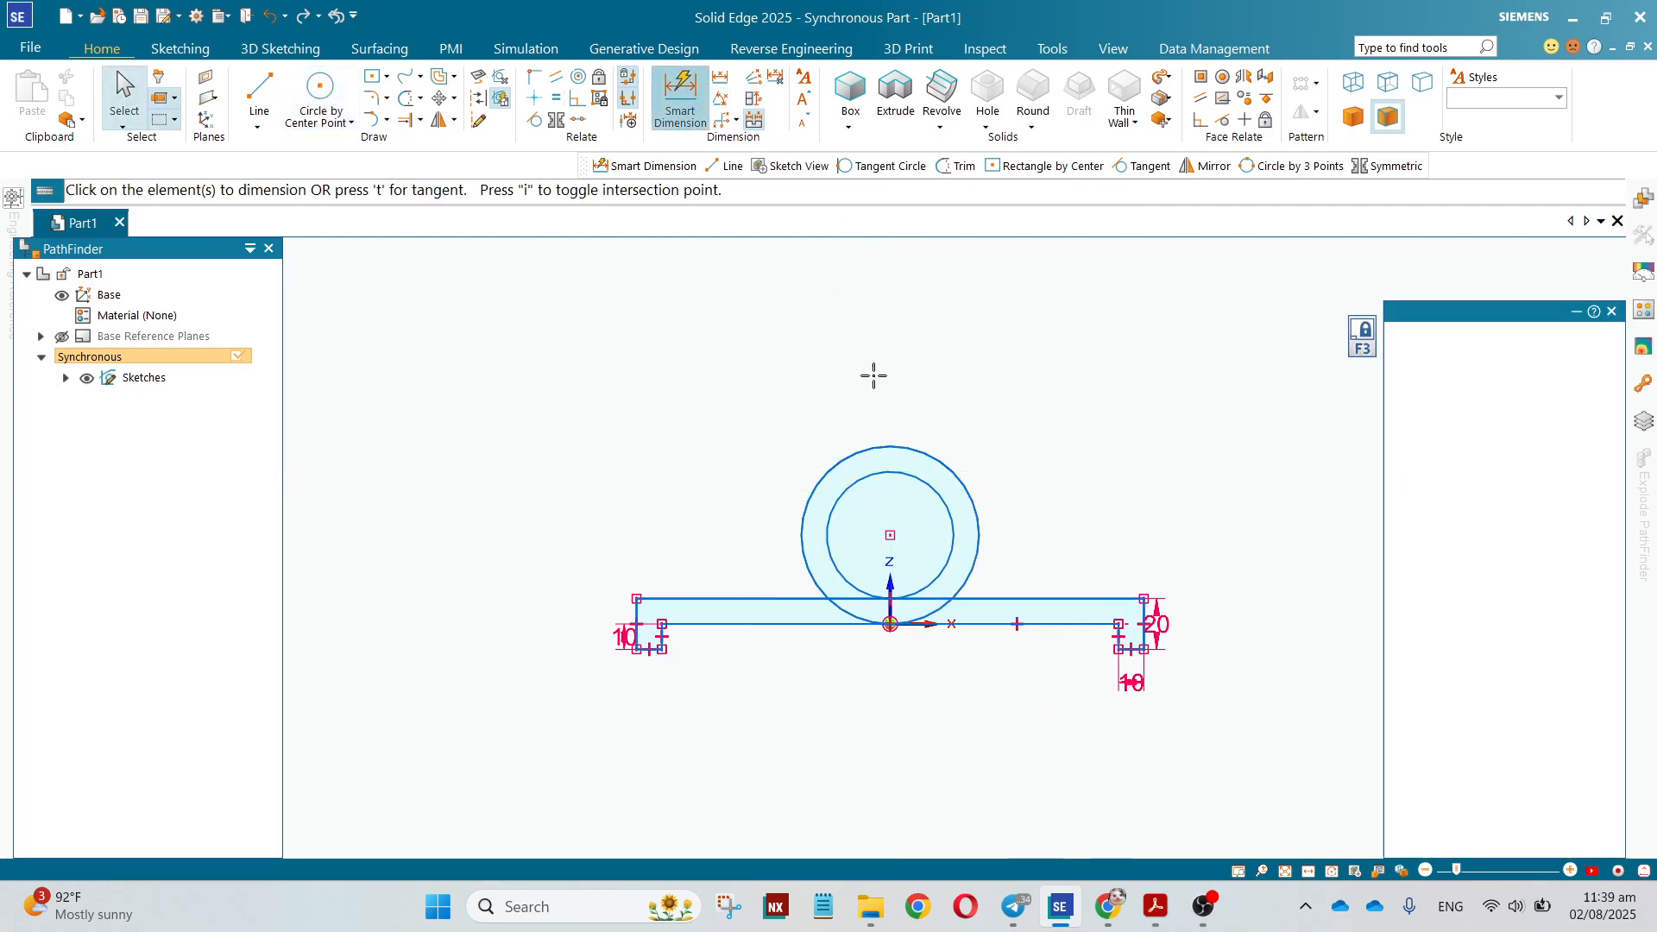
{"action": "left_click", "coordinate": [903, 447]}
{"action": "left_click", "coordinate": [945, 401]}
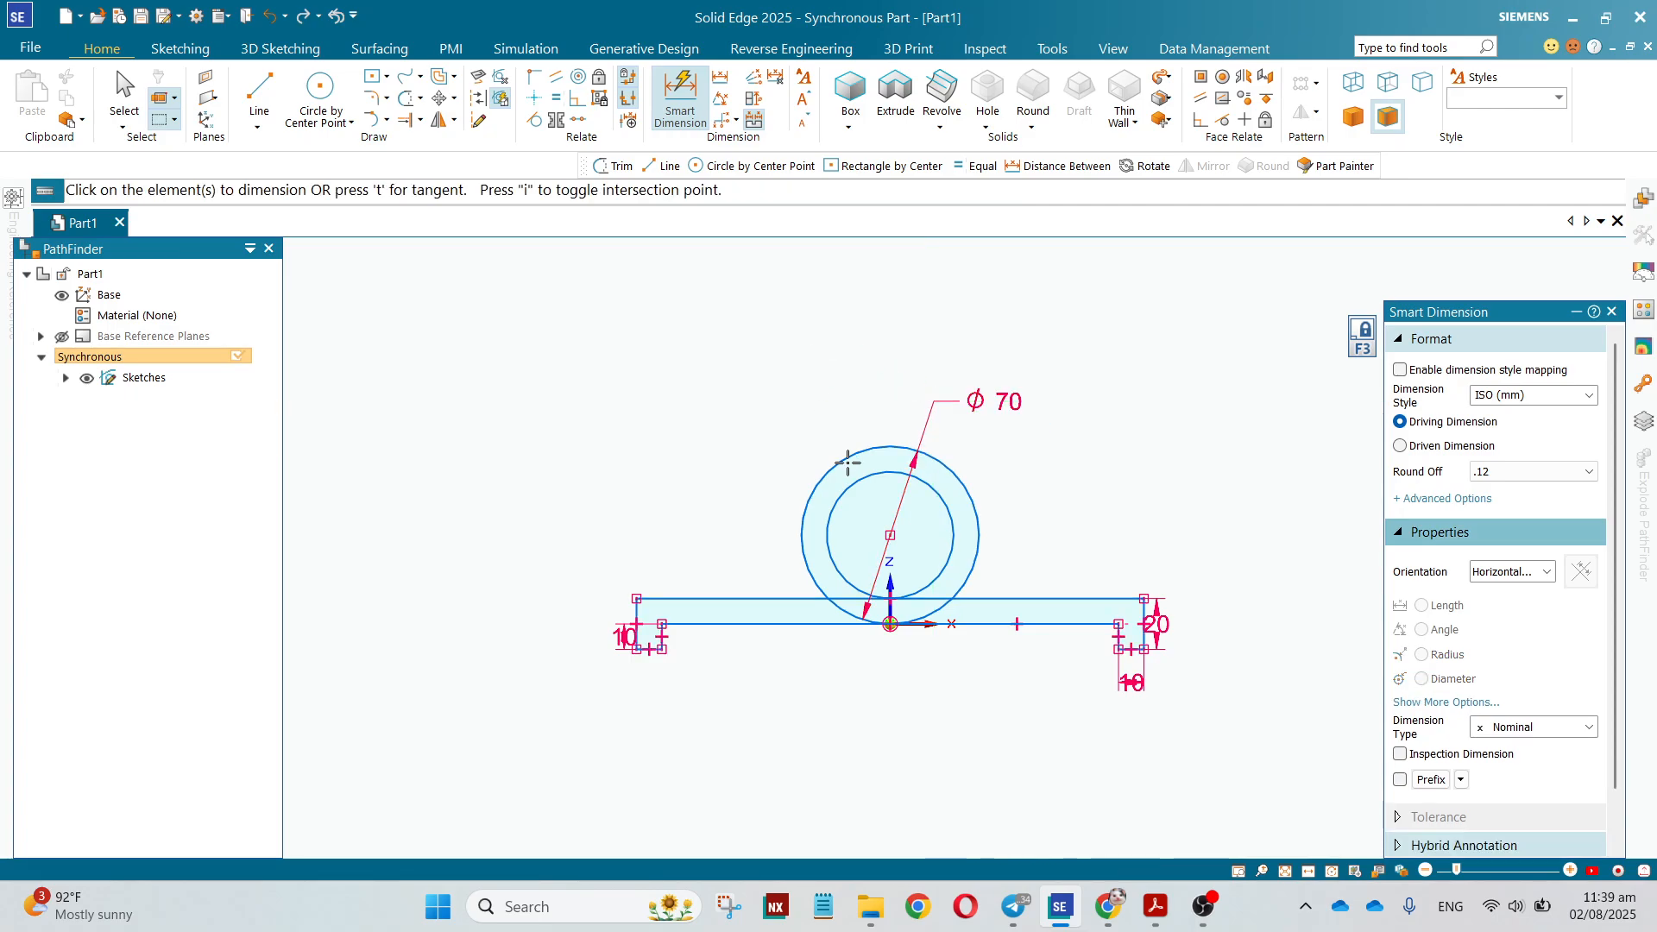
{"action": "left_click", "coordinate": [855, 476]}
{"action": "left_click", "coordinate": [822, 412]}
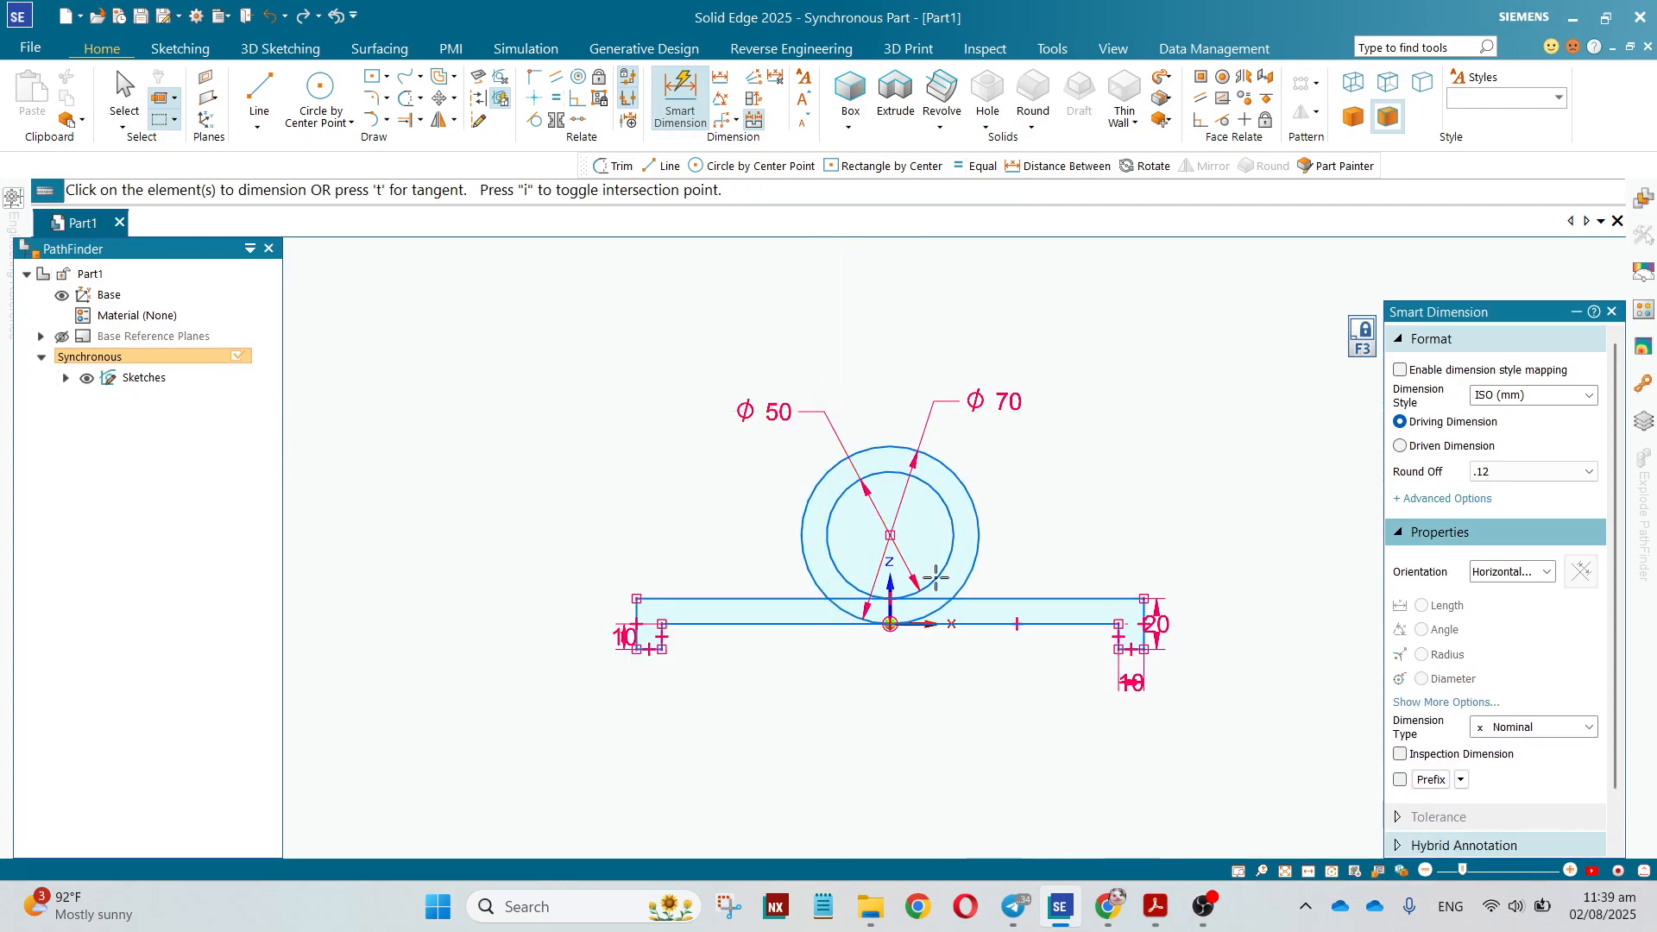
{"action": "left_click", "coordinate": [1155, 906]}
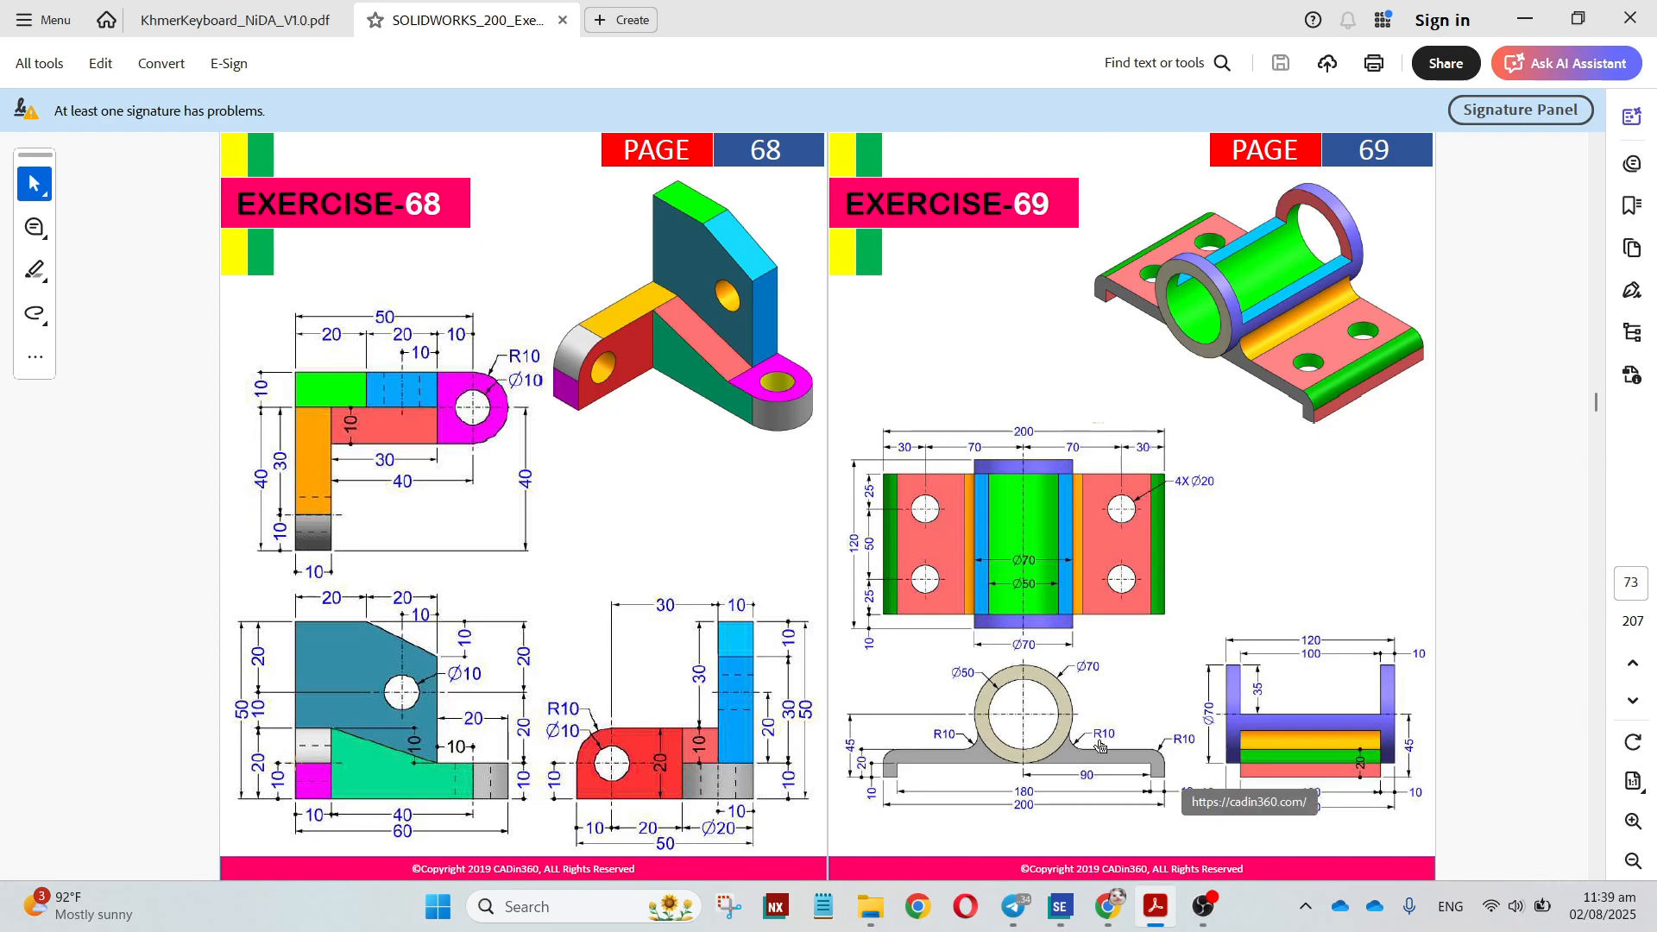
{"action": "left_click", "coordinate": [1063, 906]}
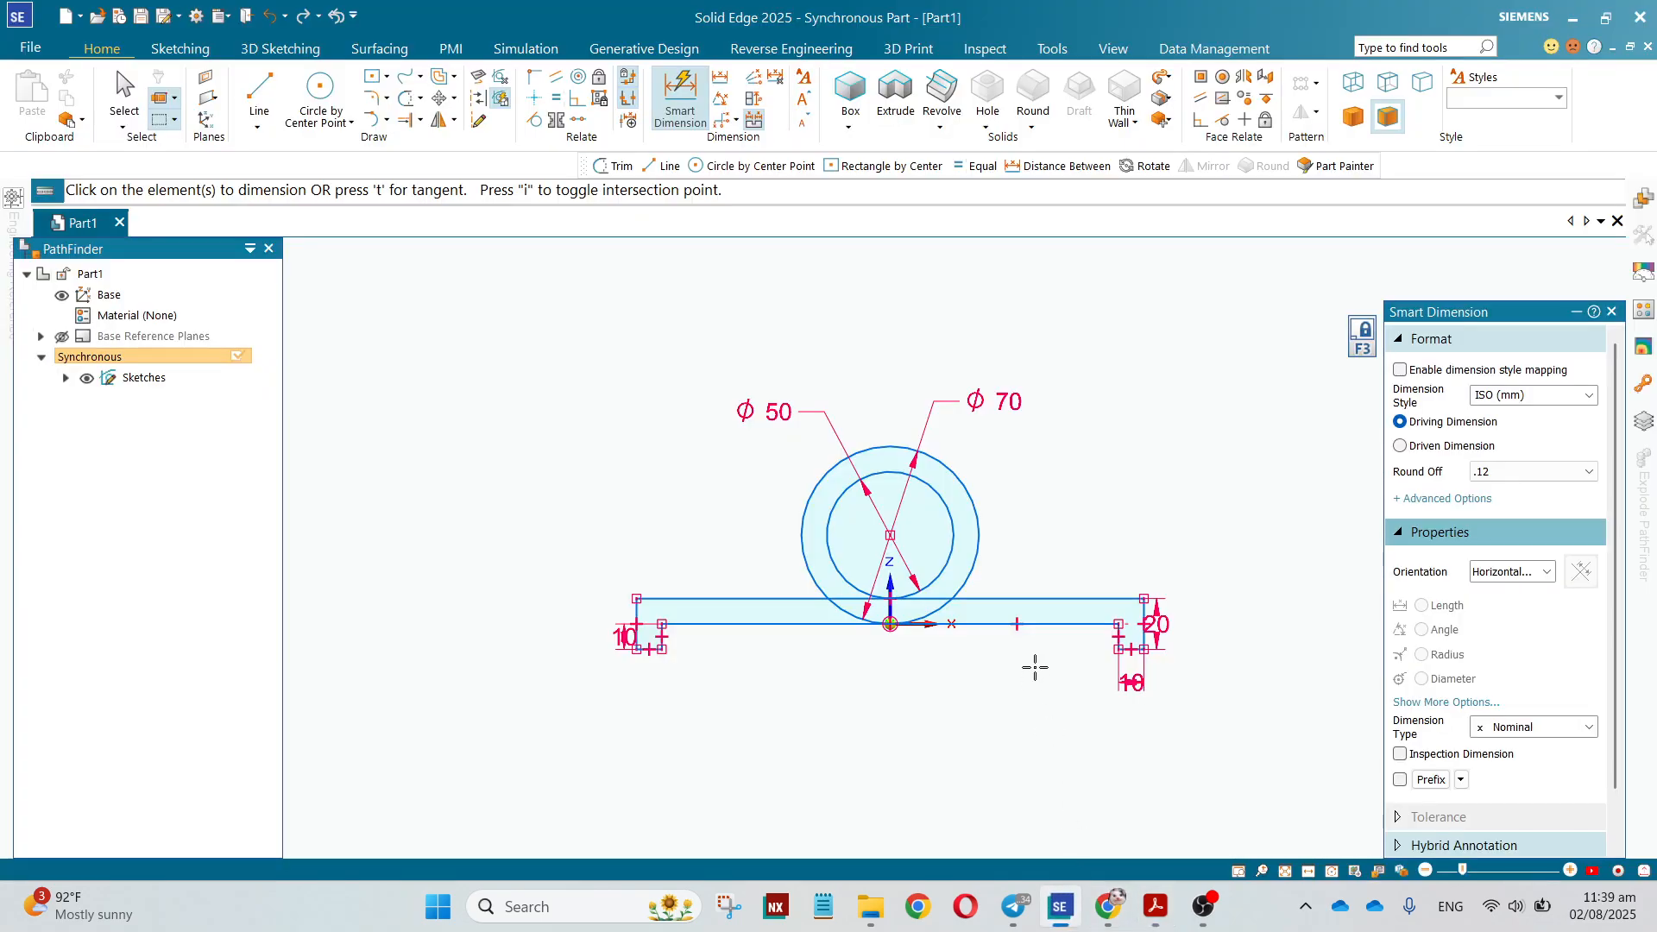
Fillet the upper-left corner of the base profile with a 10 mm radius
{"action": "left_click", "coordinate": [386, 98]}
{"action": "left_click", "coordinate": [405, 123]}
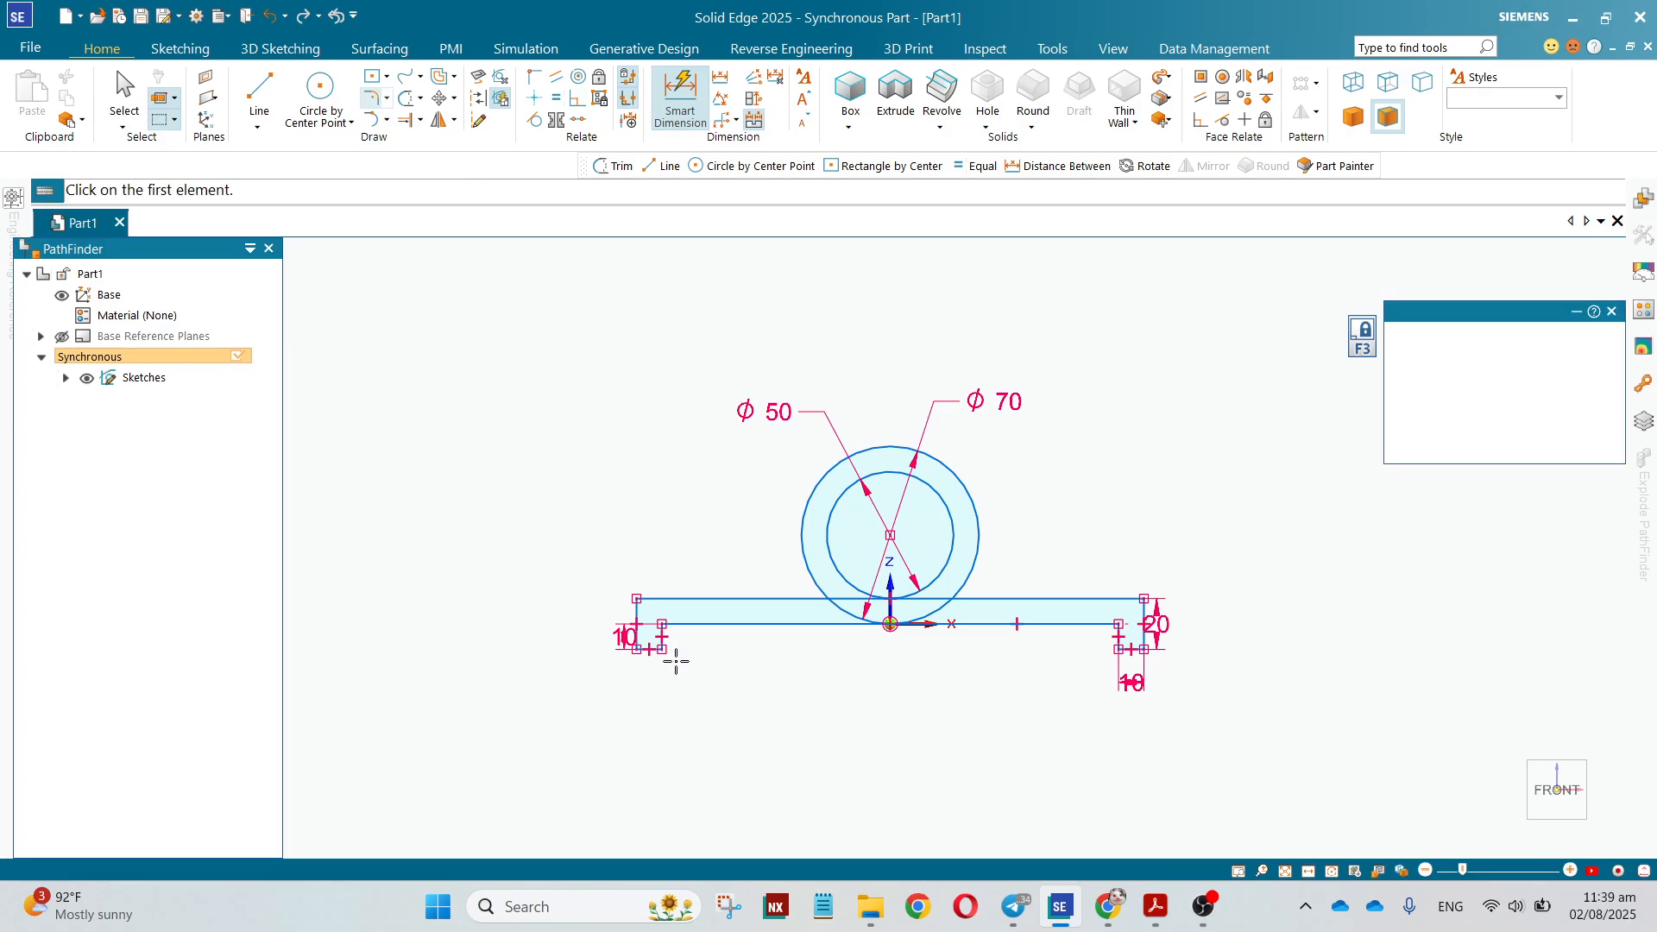
{"action": "scroll", "coordinate": [685, 564], "scroll_direction": "up", "scroll_amount": 3}
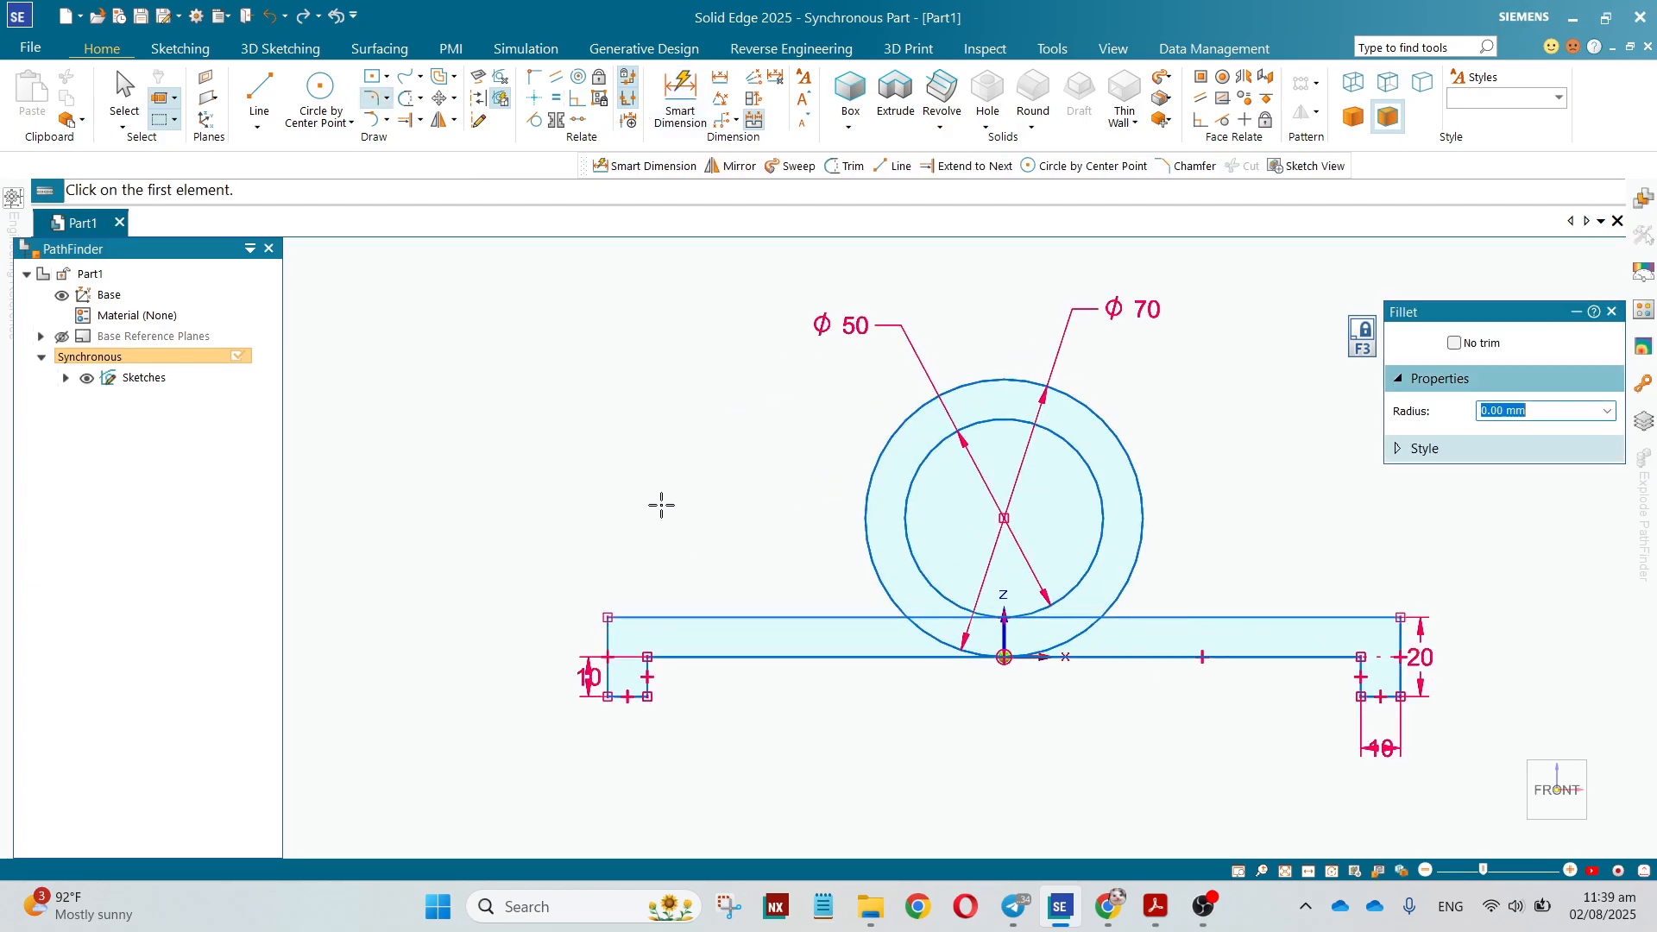
{"action": "left_click", "coordinate": [613, 639]}
{"action": "left_click", "coordinate": [641, 618]}
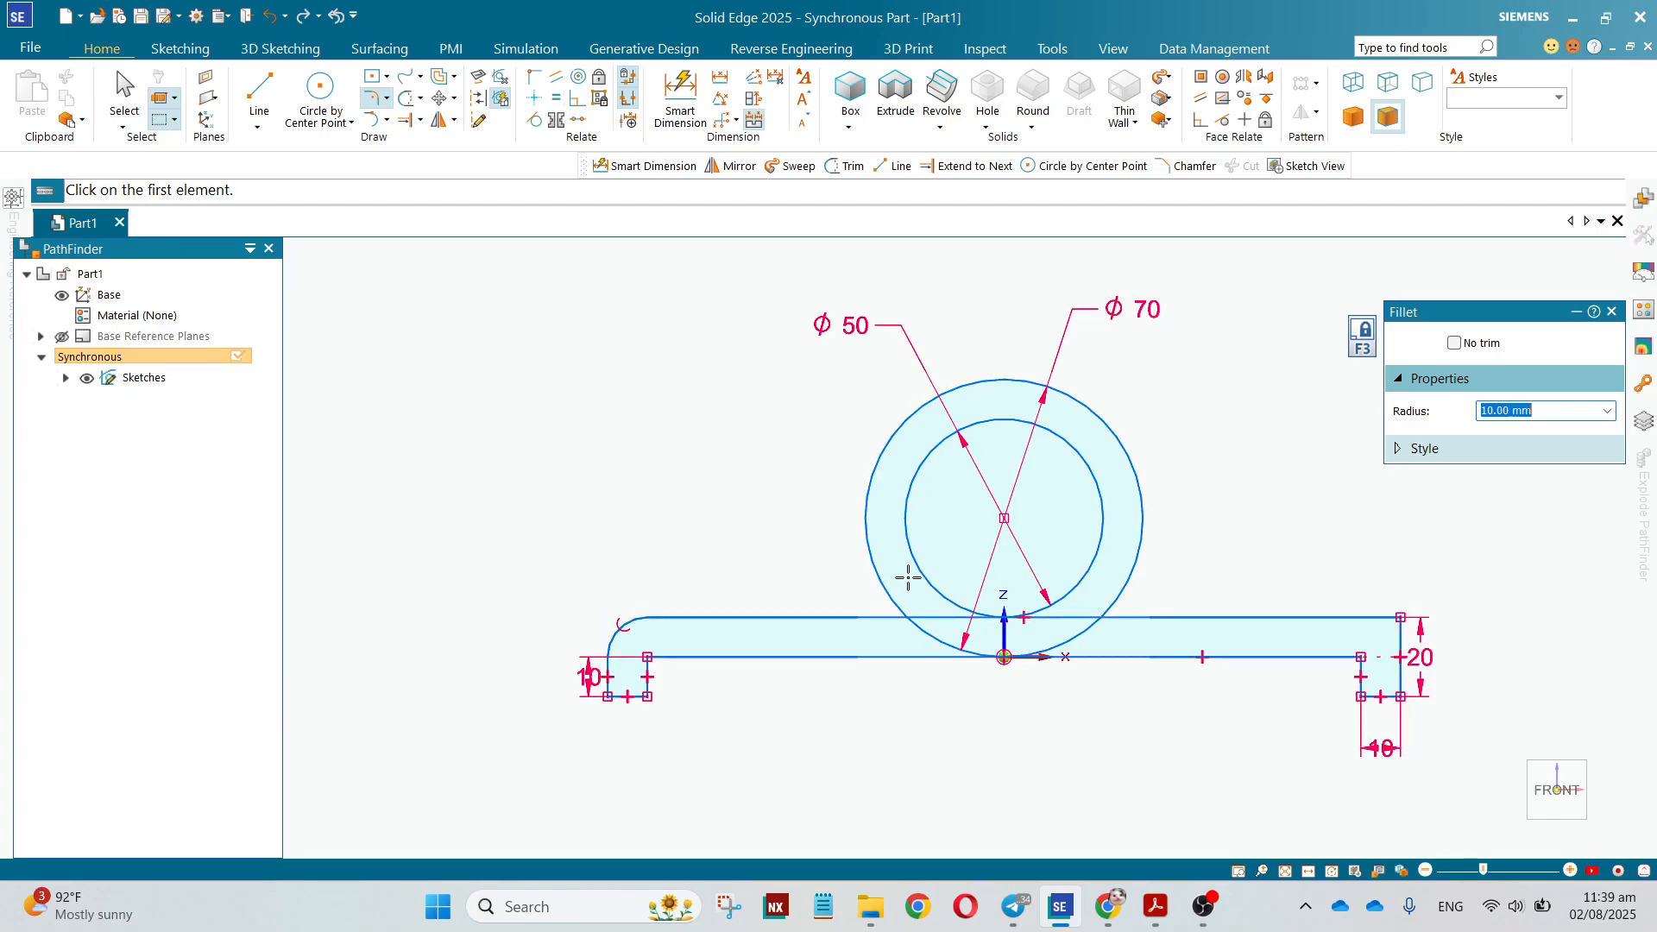
Try a 10 mm trimming fillet between the base's top edge and the outer circle on the left, and undo it
{"action": "left_click", "coordinate": [887, 618]}
{"action": "left_click", "coordinate": [889, 593]}
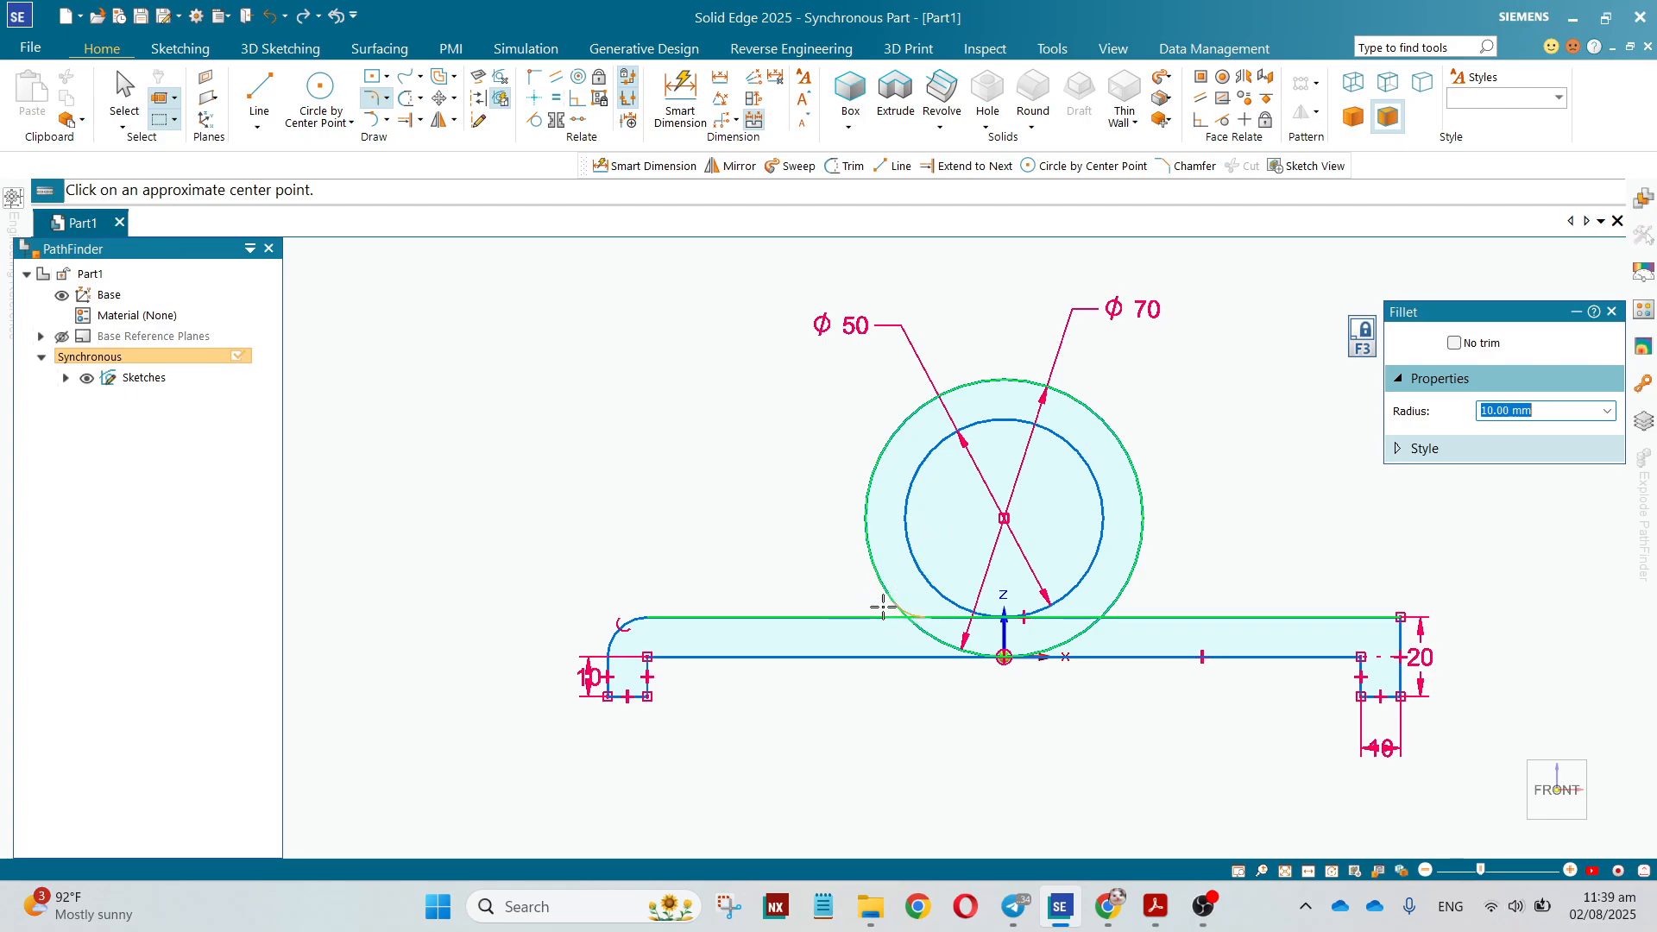
{"action": "left_click", "coordinate": [840, 587]}
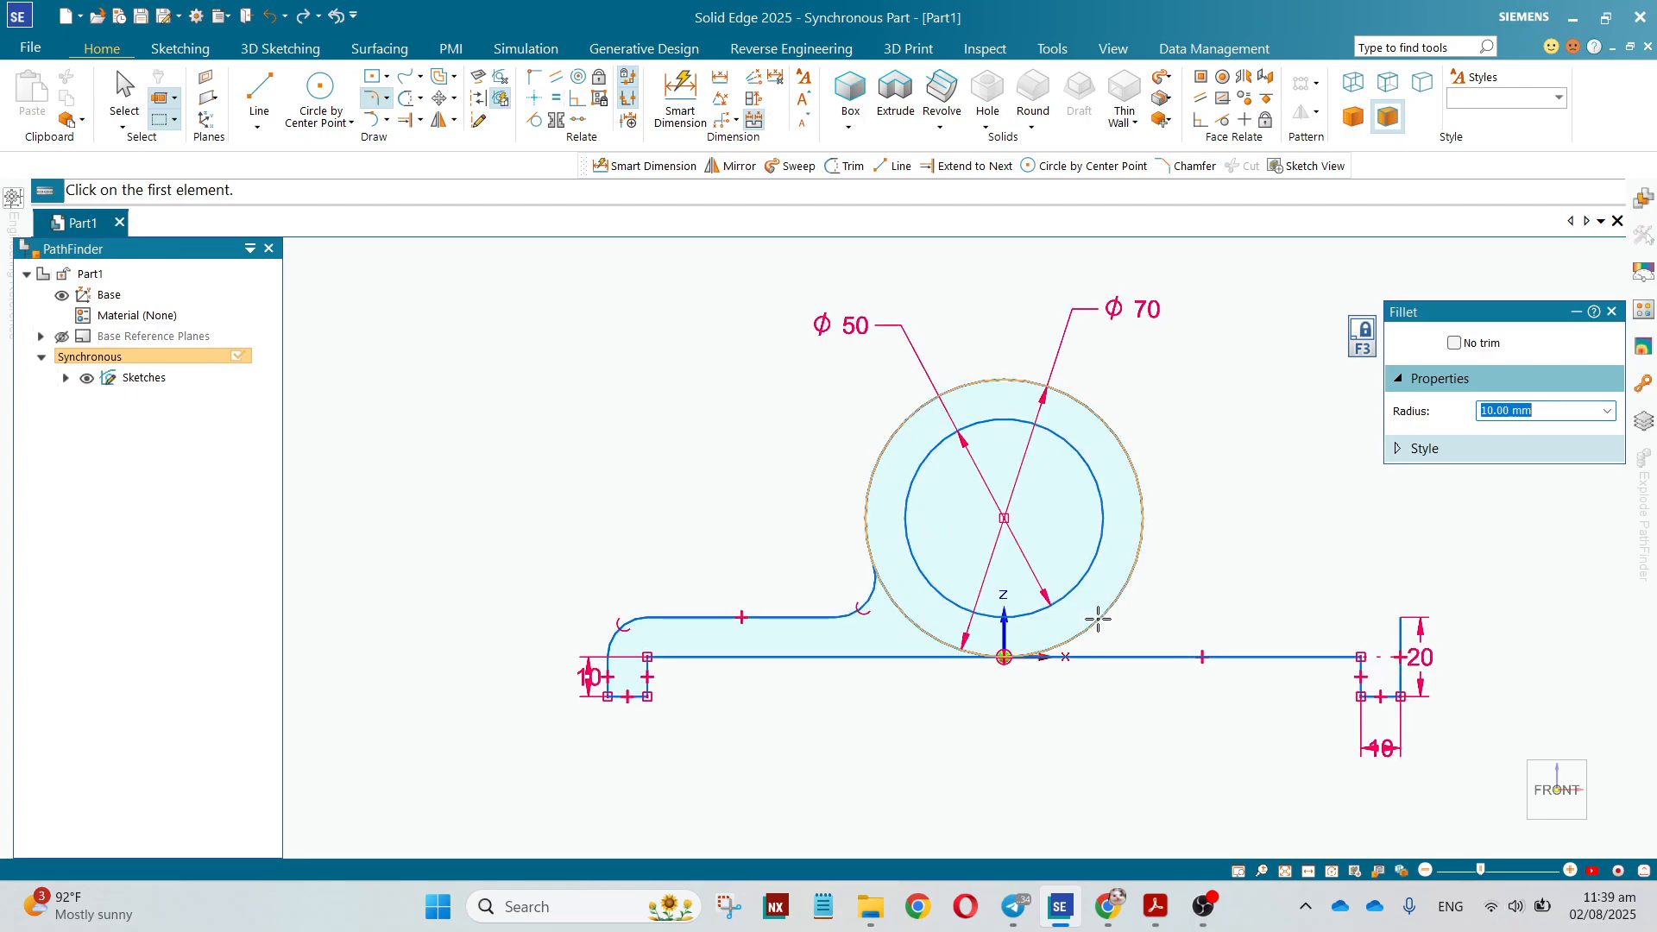
{"action": "key", "text": "ctrl+z"}
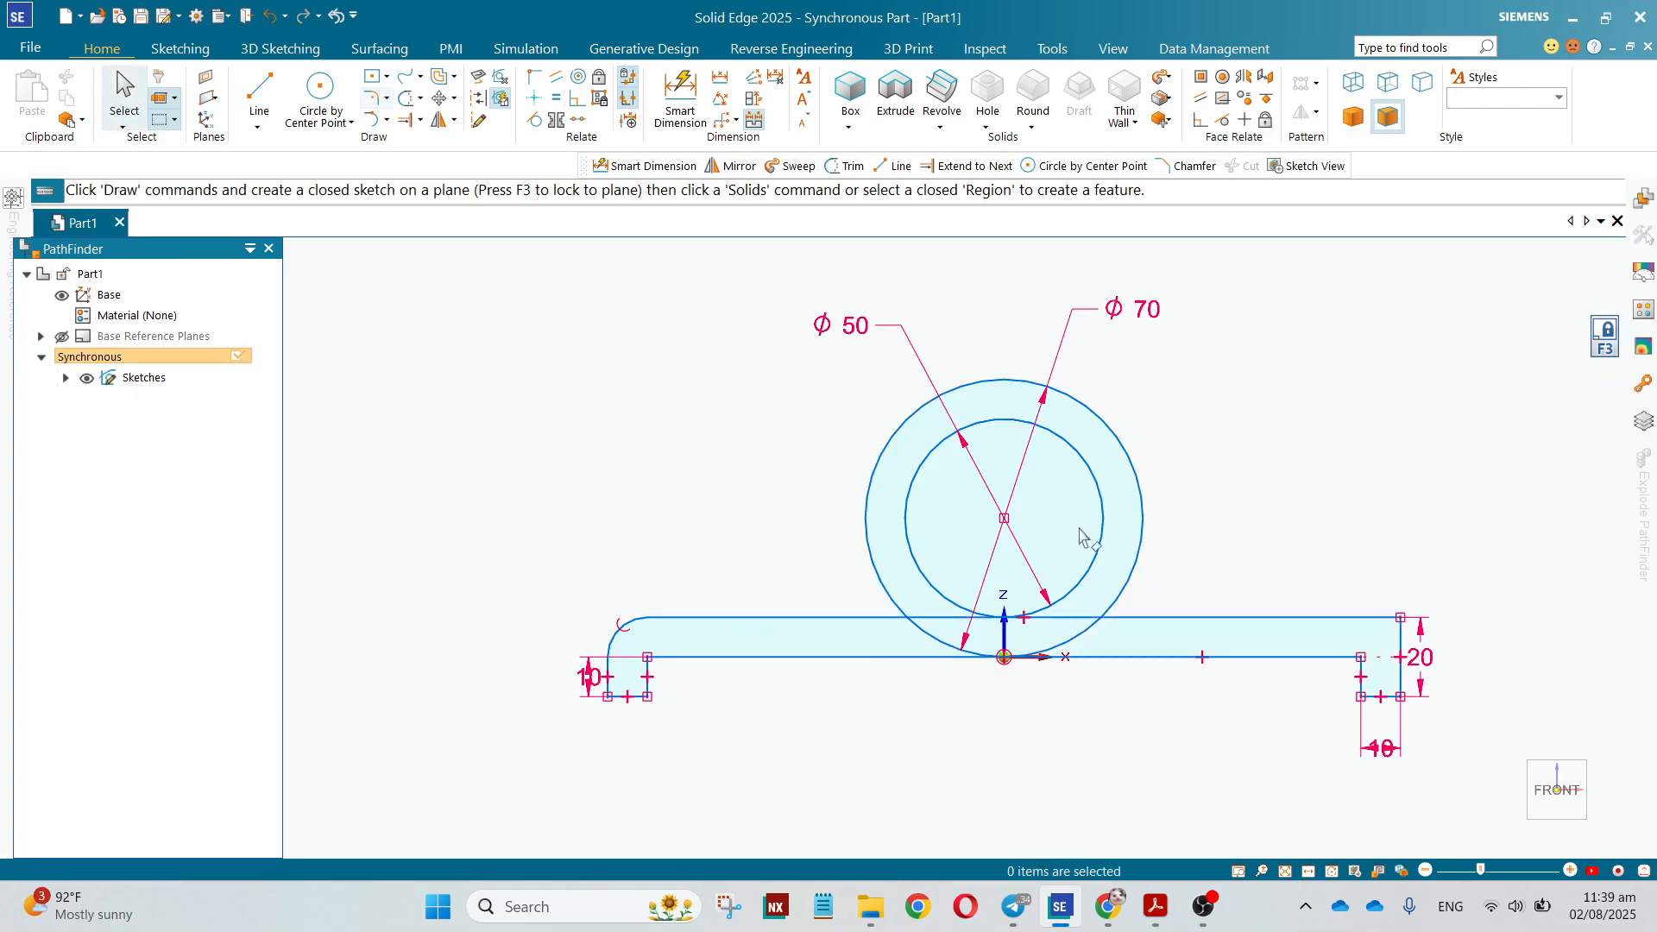
Fillet the upper-right corner of the base profile with a 10 mm radius
{"action": "left_click", "coordinate": [377, 108]}
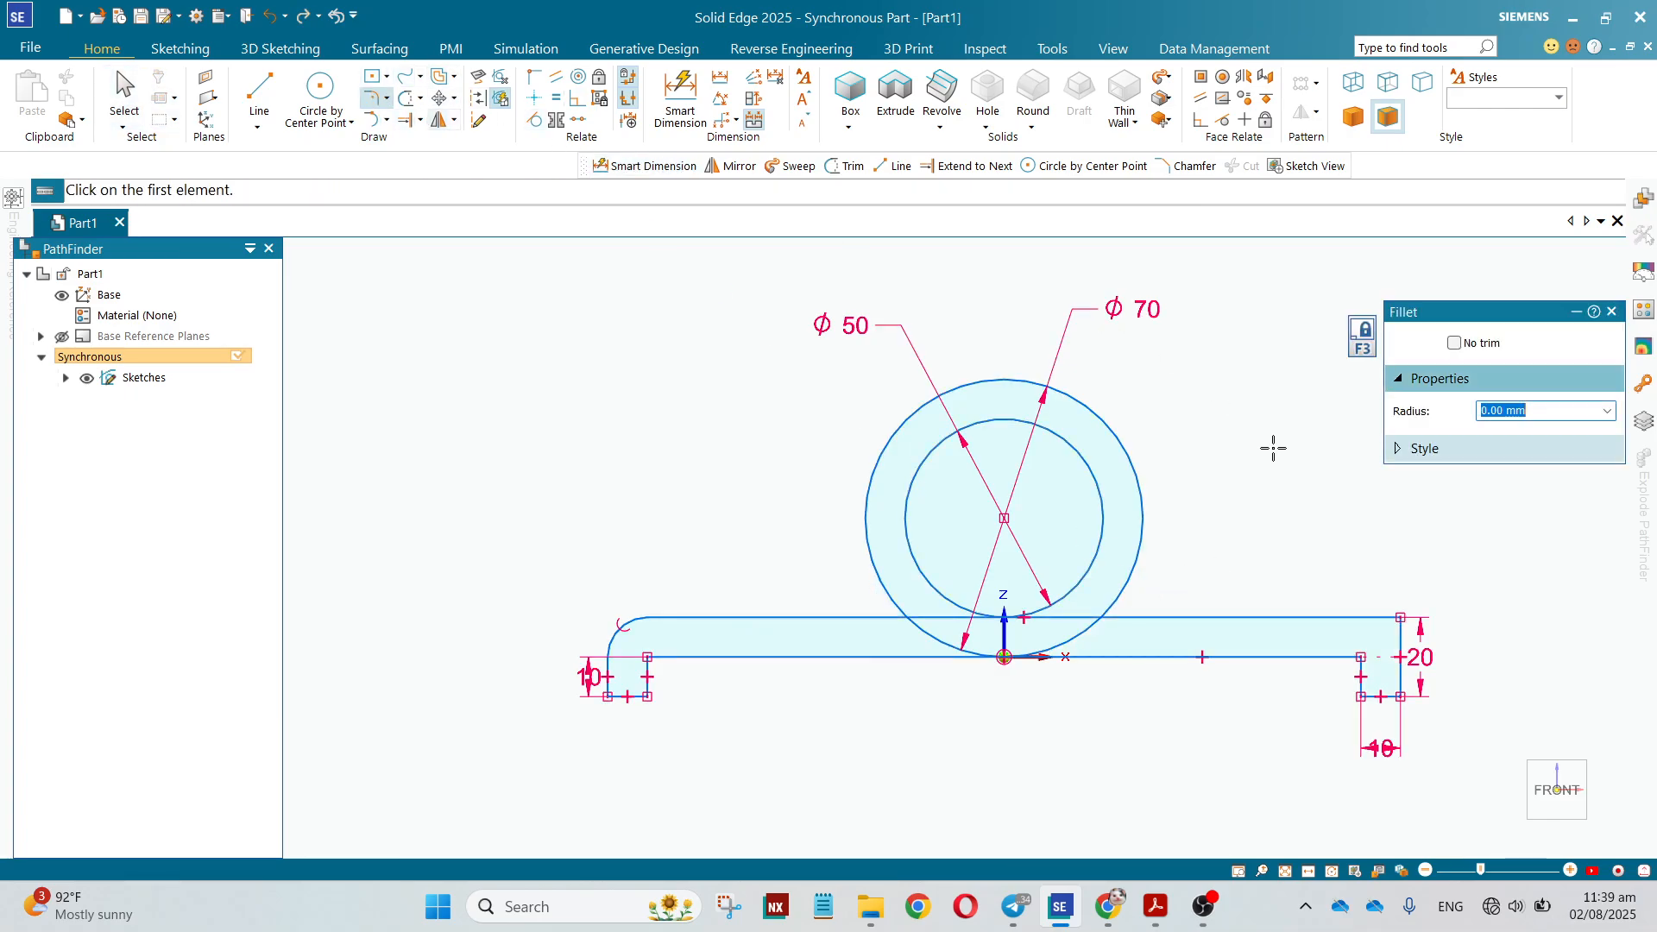
{"action": "type", "text": "1"}
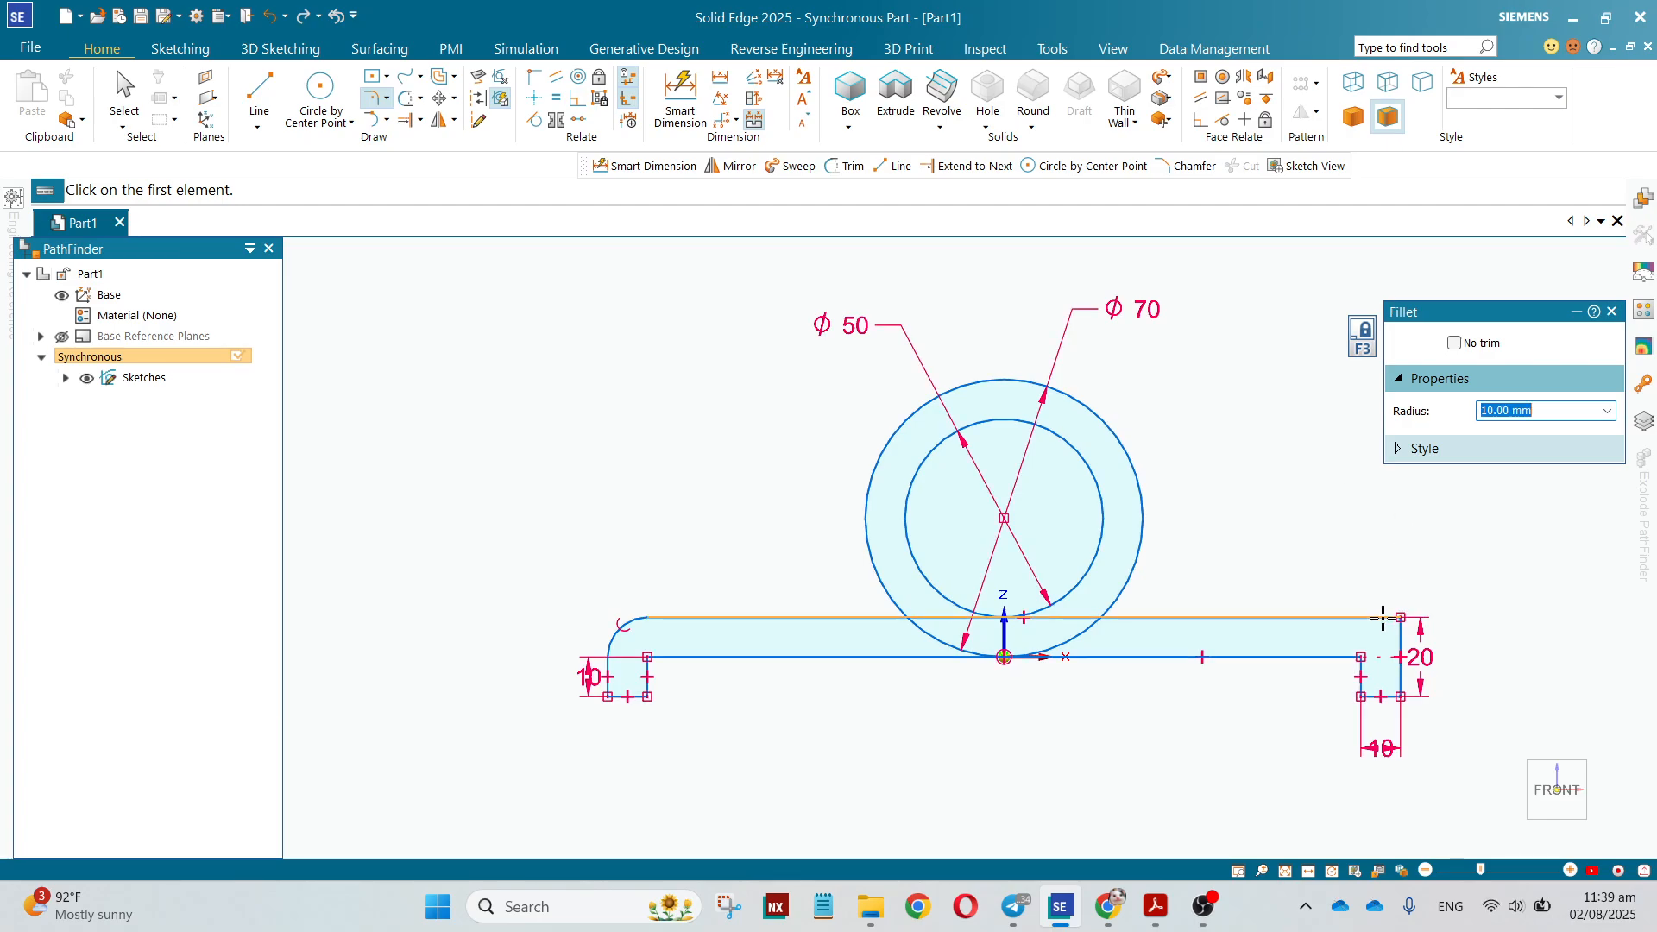
{"action": "left_click", "coordinate": [1385, 619]}
{"action": "left_click", "coordinate": [1400, 635]}
{"action": "left_click", "coordinate": [1392, 630]}
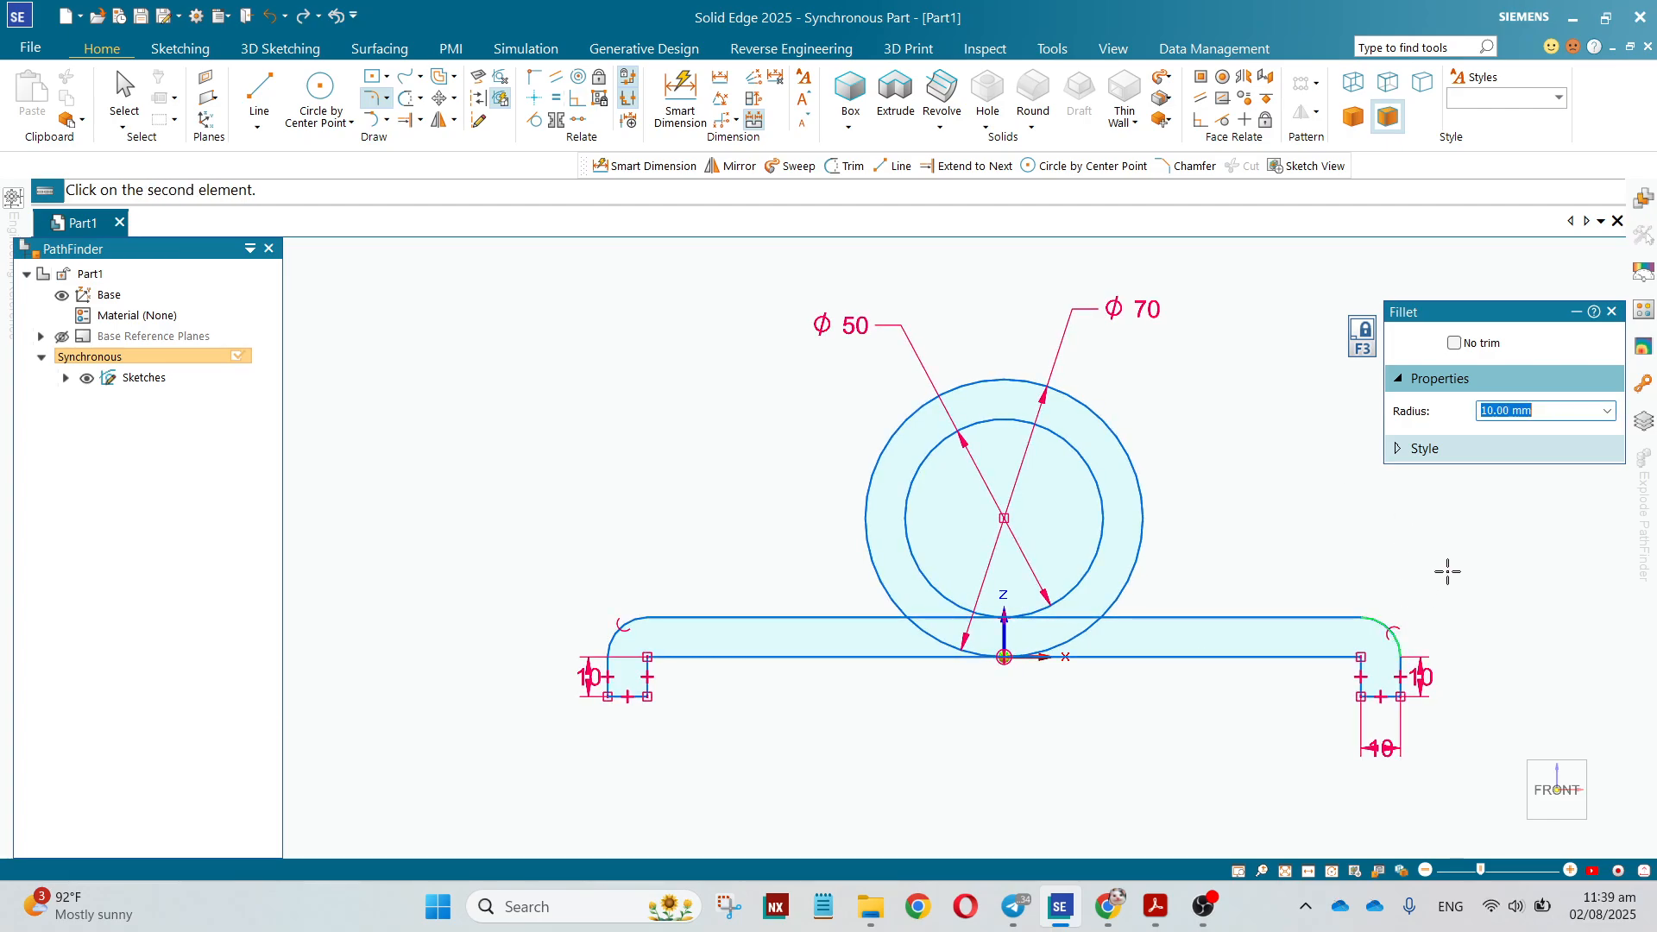
{"action": "left_click", "coordinate": [1456, 345]}
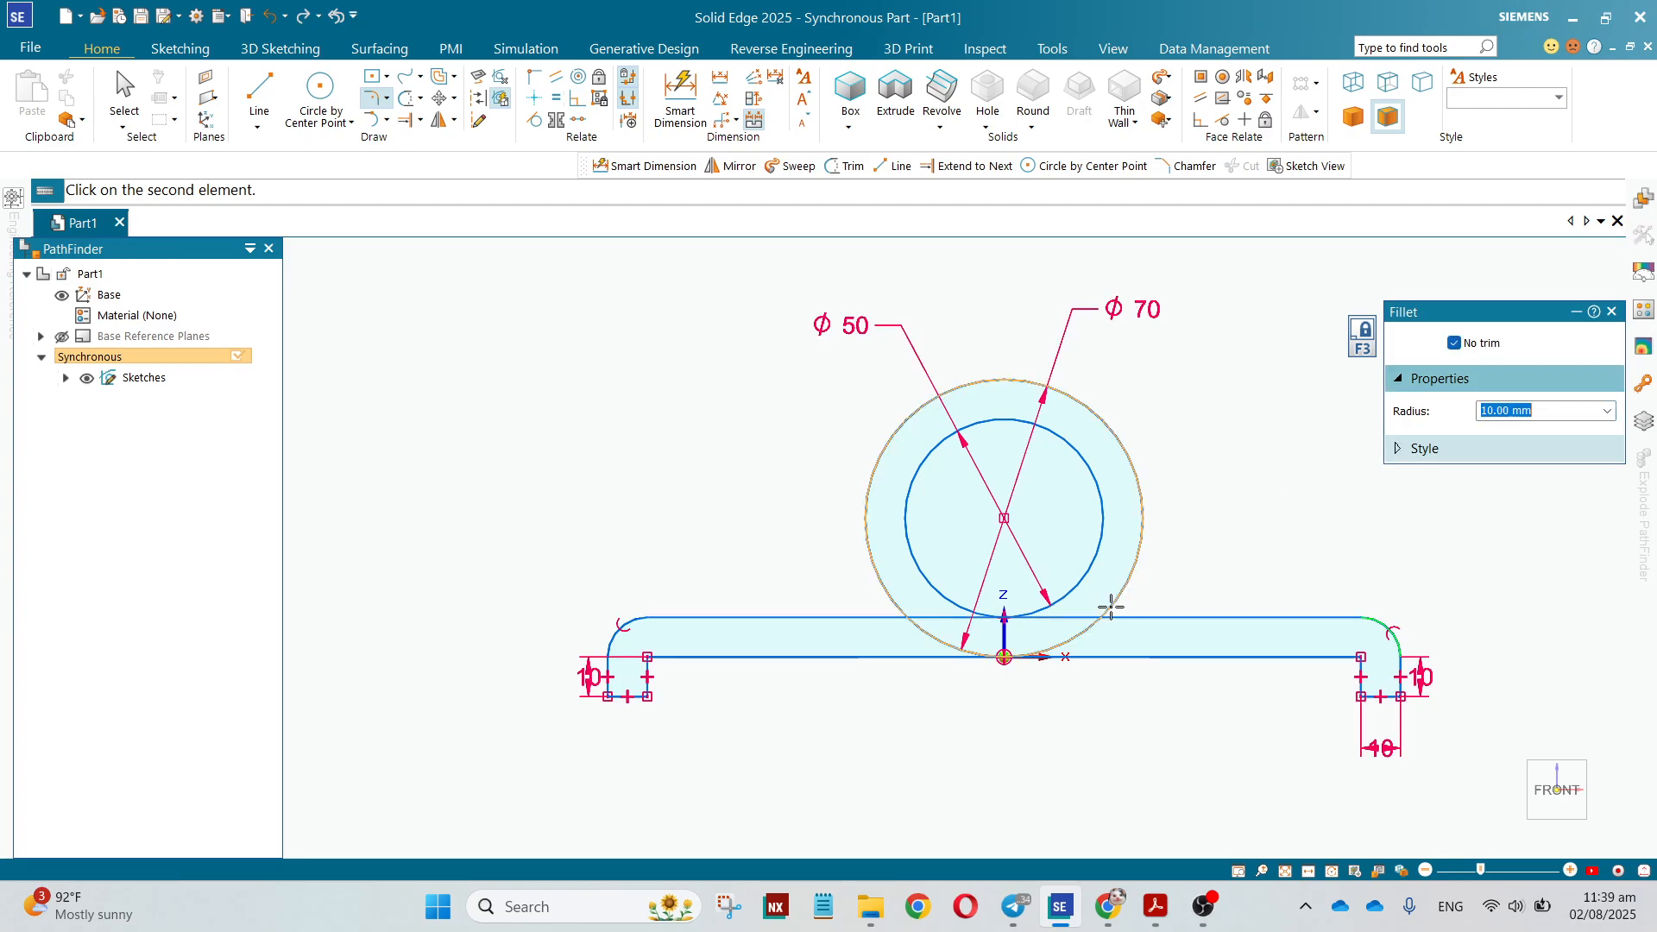
{"action": "left_click", "coordinate": [1129, 584]}
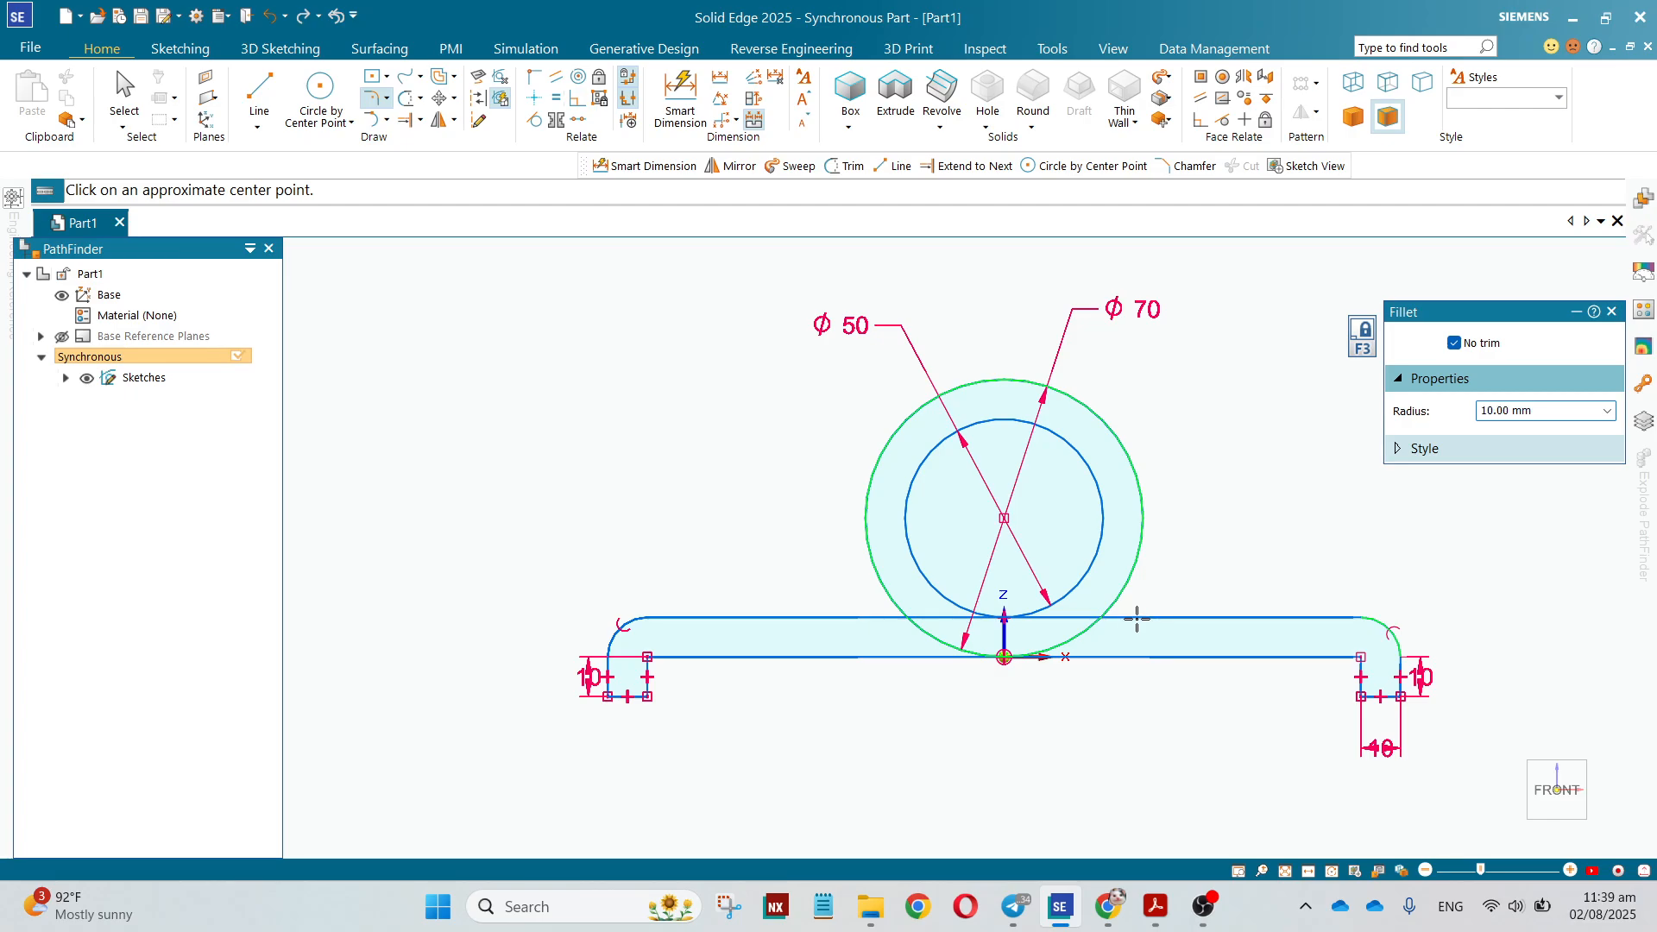
{"action": "left_click", "coordinate": [1287, 515]}
{"action": "key", "text": "Escape"}
{"action": "scroll", "coordinate": [1125, 613], "scroll_direction": "up", "scroll_amount": 2}
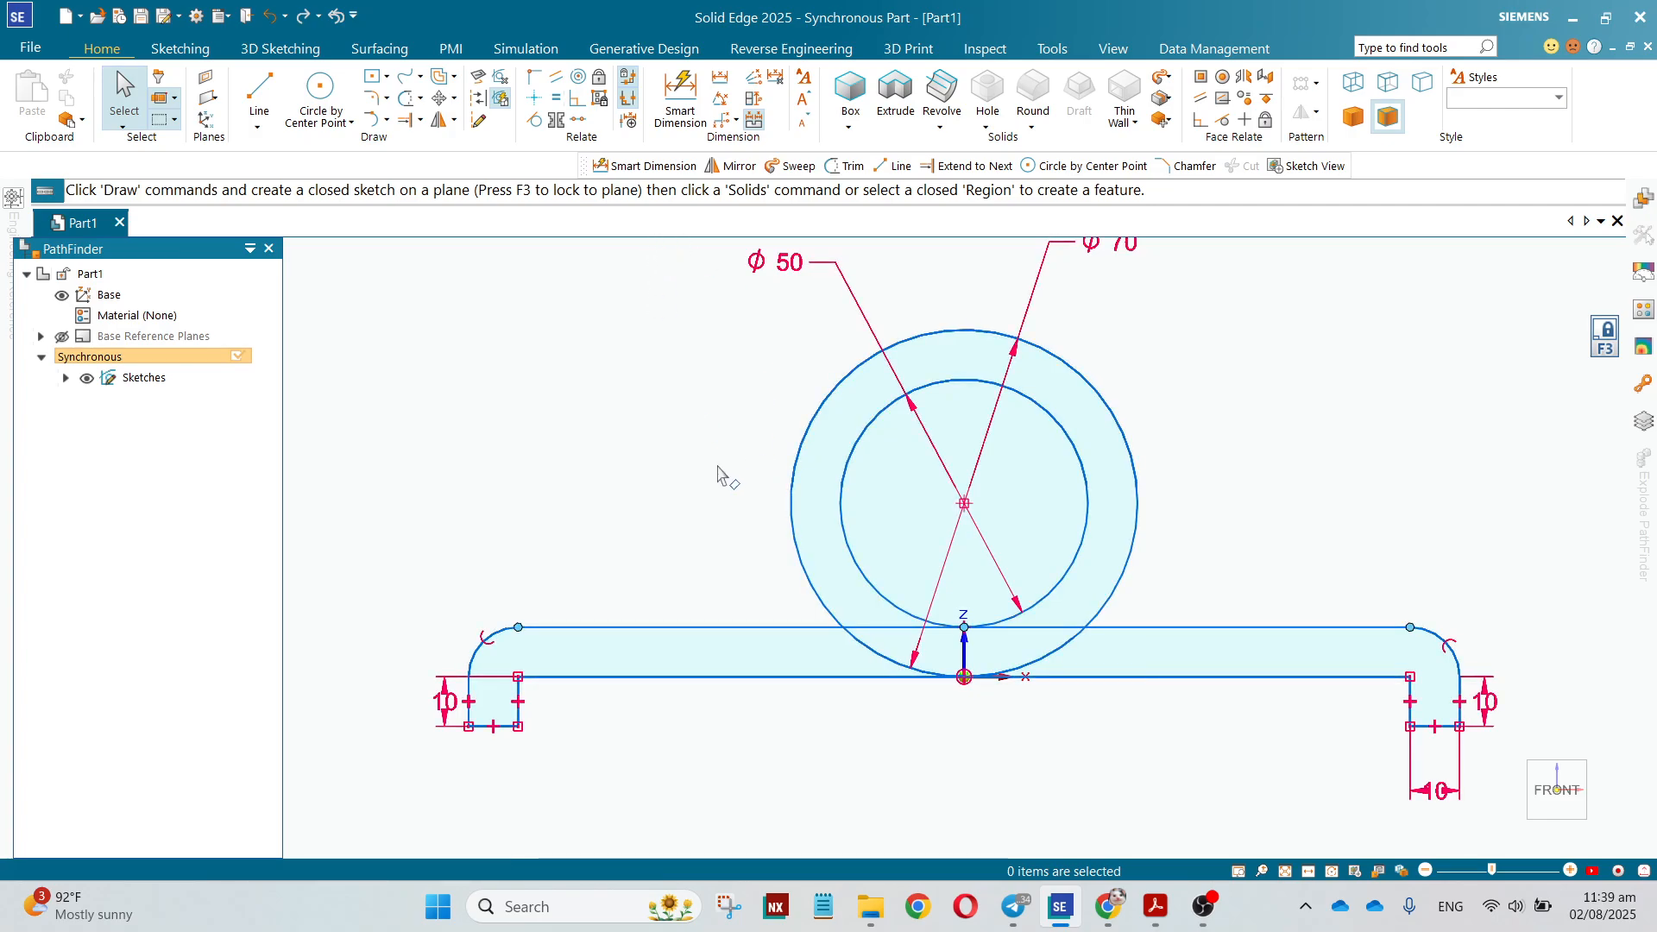
Retry the 10 mm fillet with trimming between the 70 mm circle's left side and the base's top edge, and undo it
{"action": "left_click", "coordinate": [373, 98]}
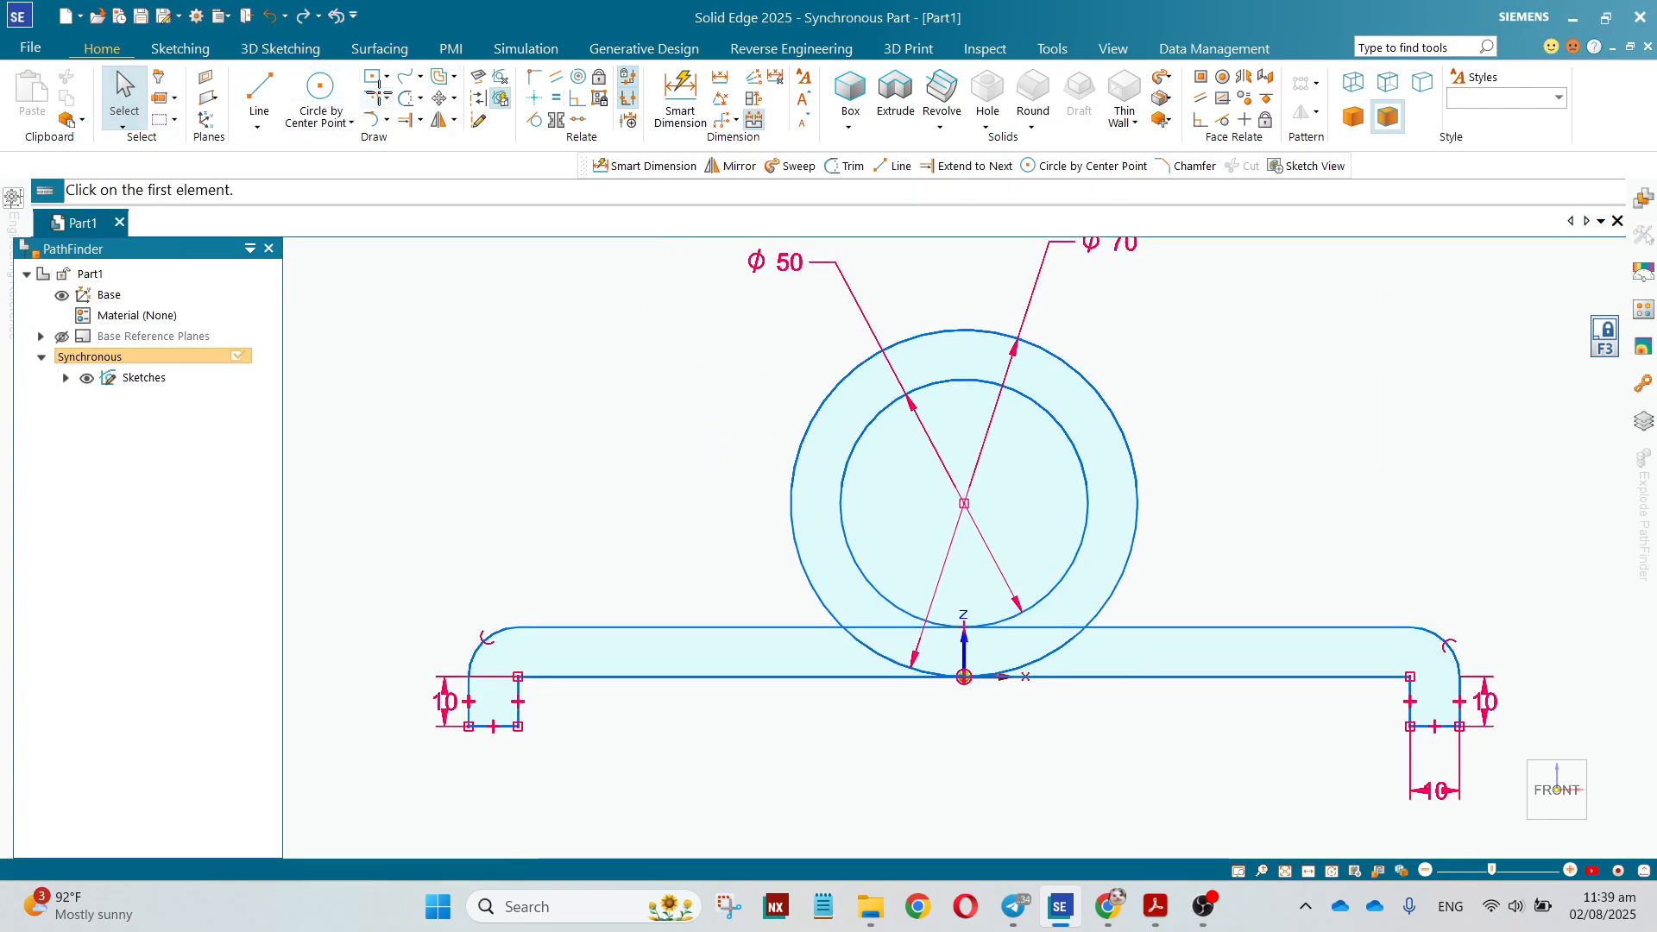
{"action": "left_click", "coordinate": [793, 594]}
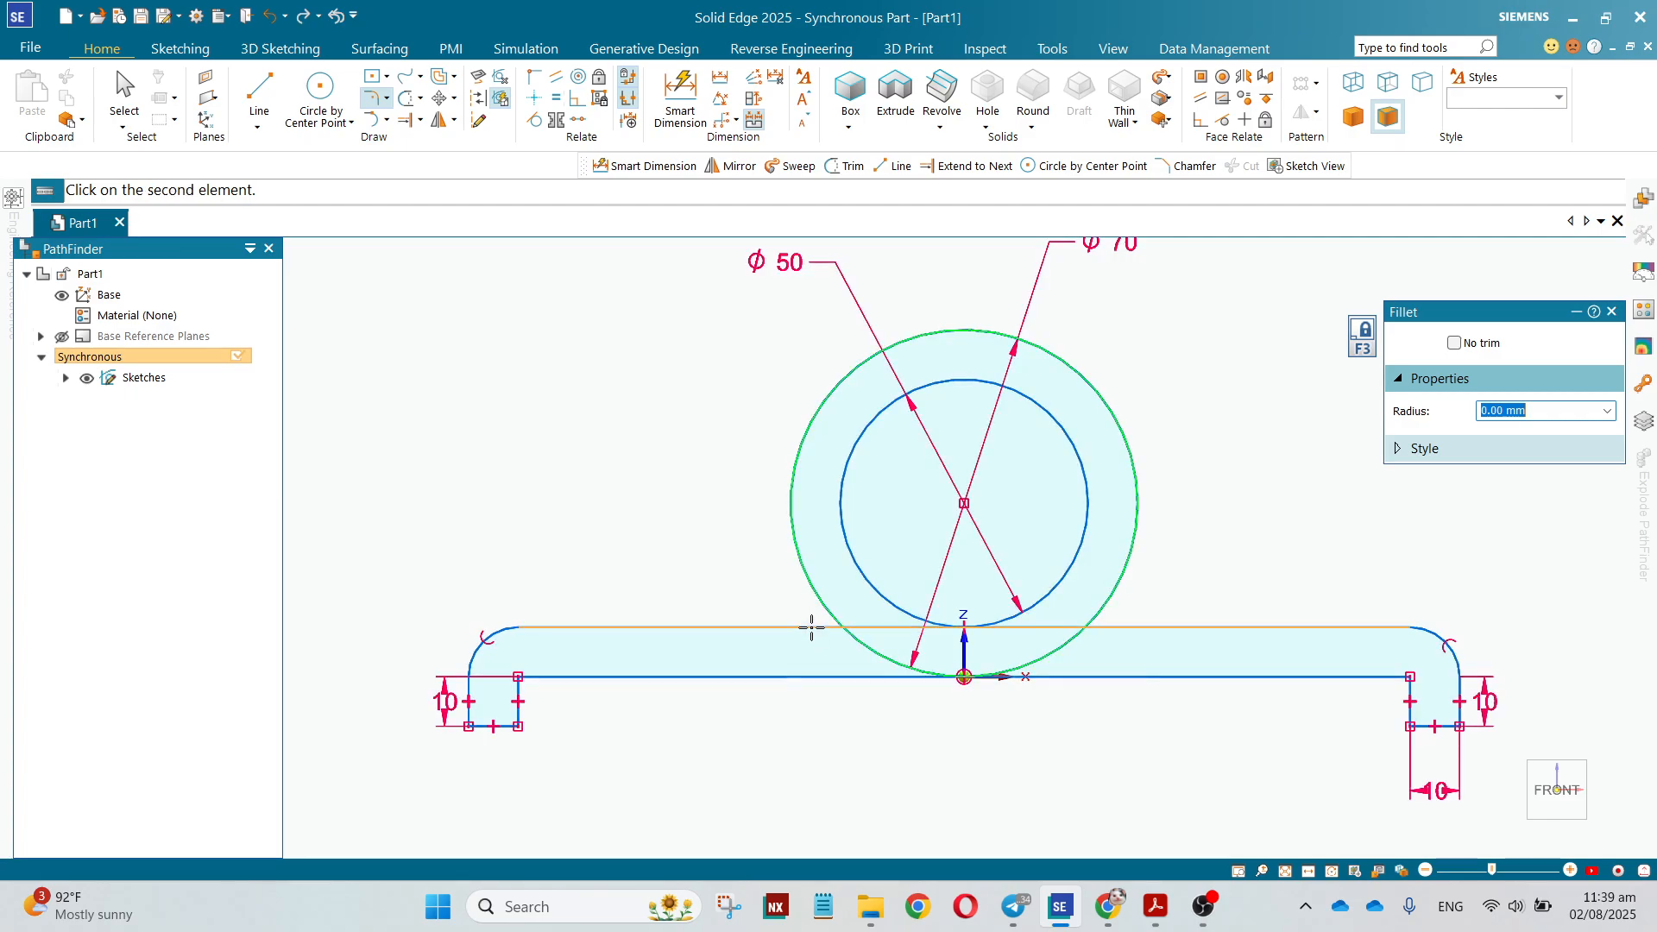
{"action": "left_click", "coordinate": [809, 628]}
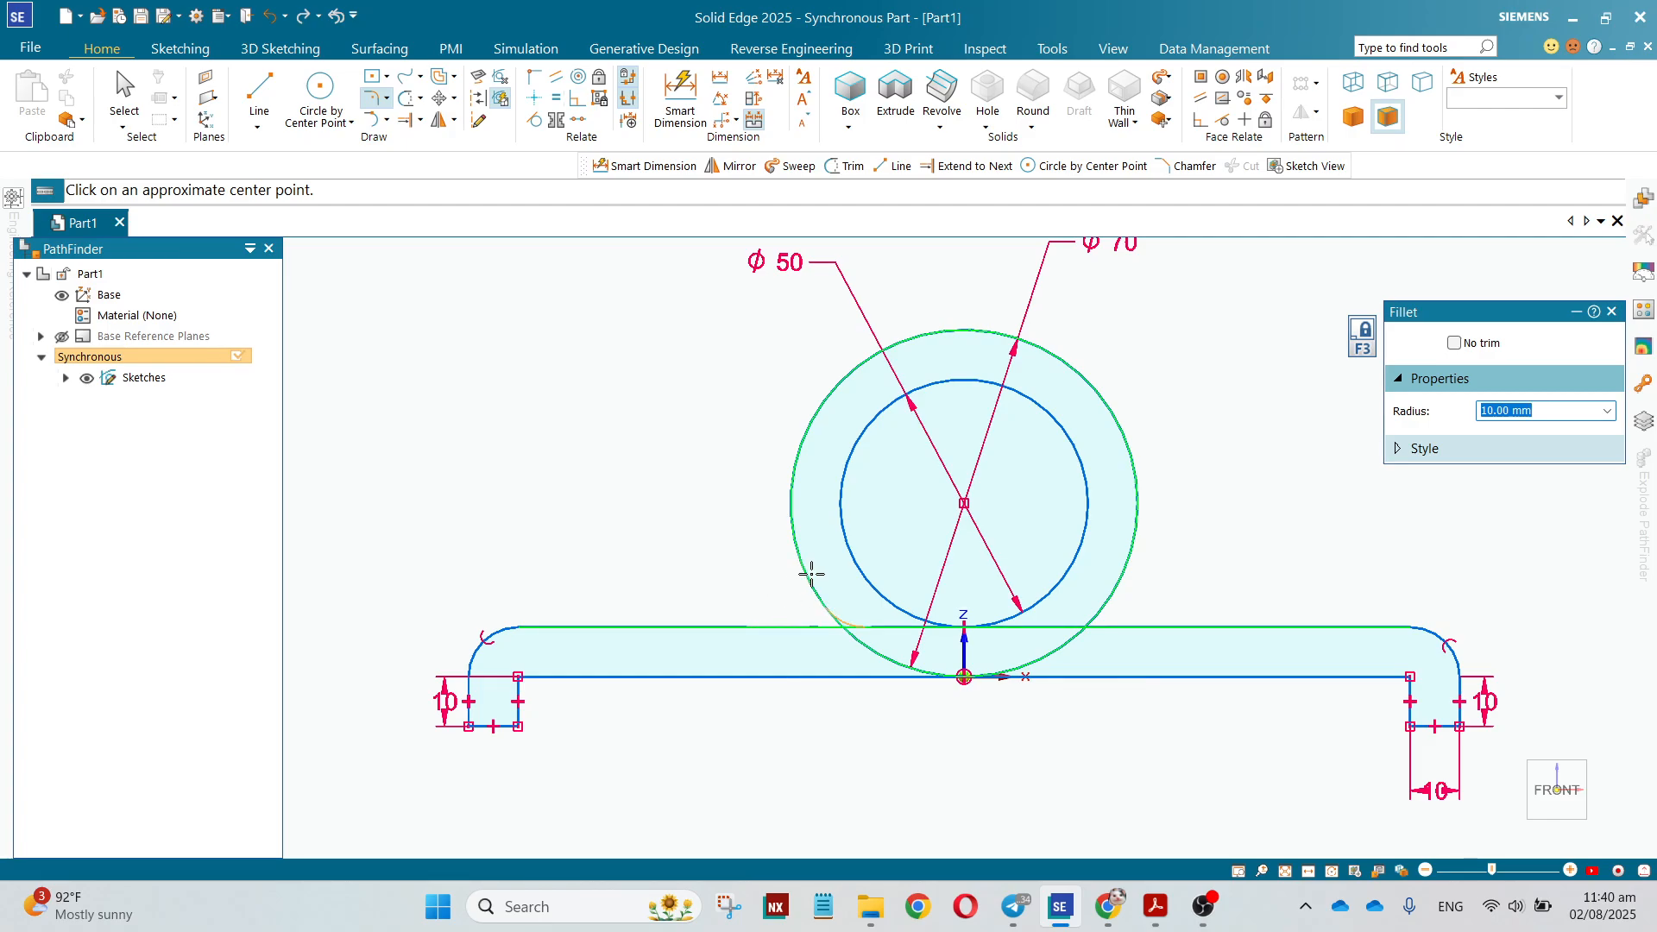
{"action": "left_click", "coordinate": [759, 576]}
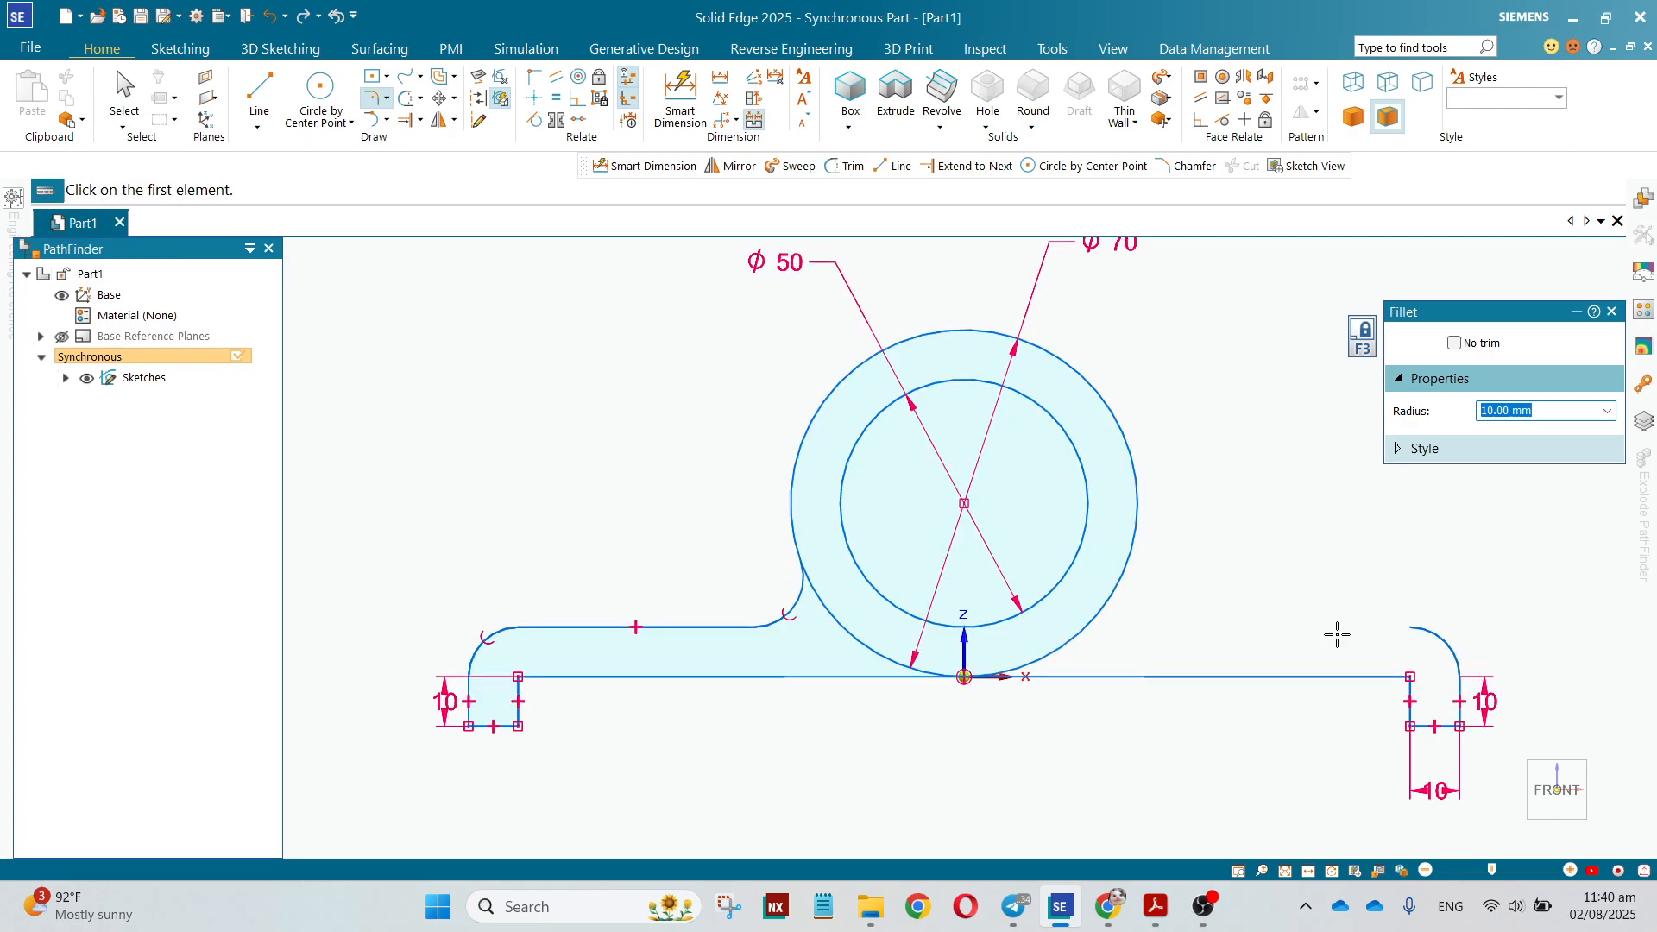
{"action": "key", "text": "ctrl+z"}
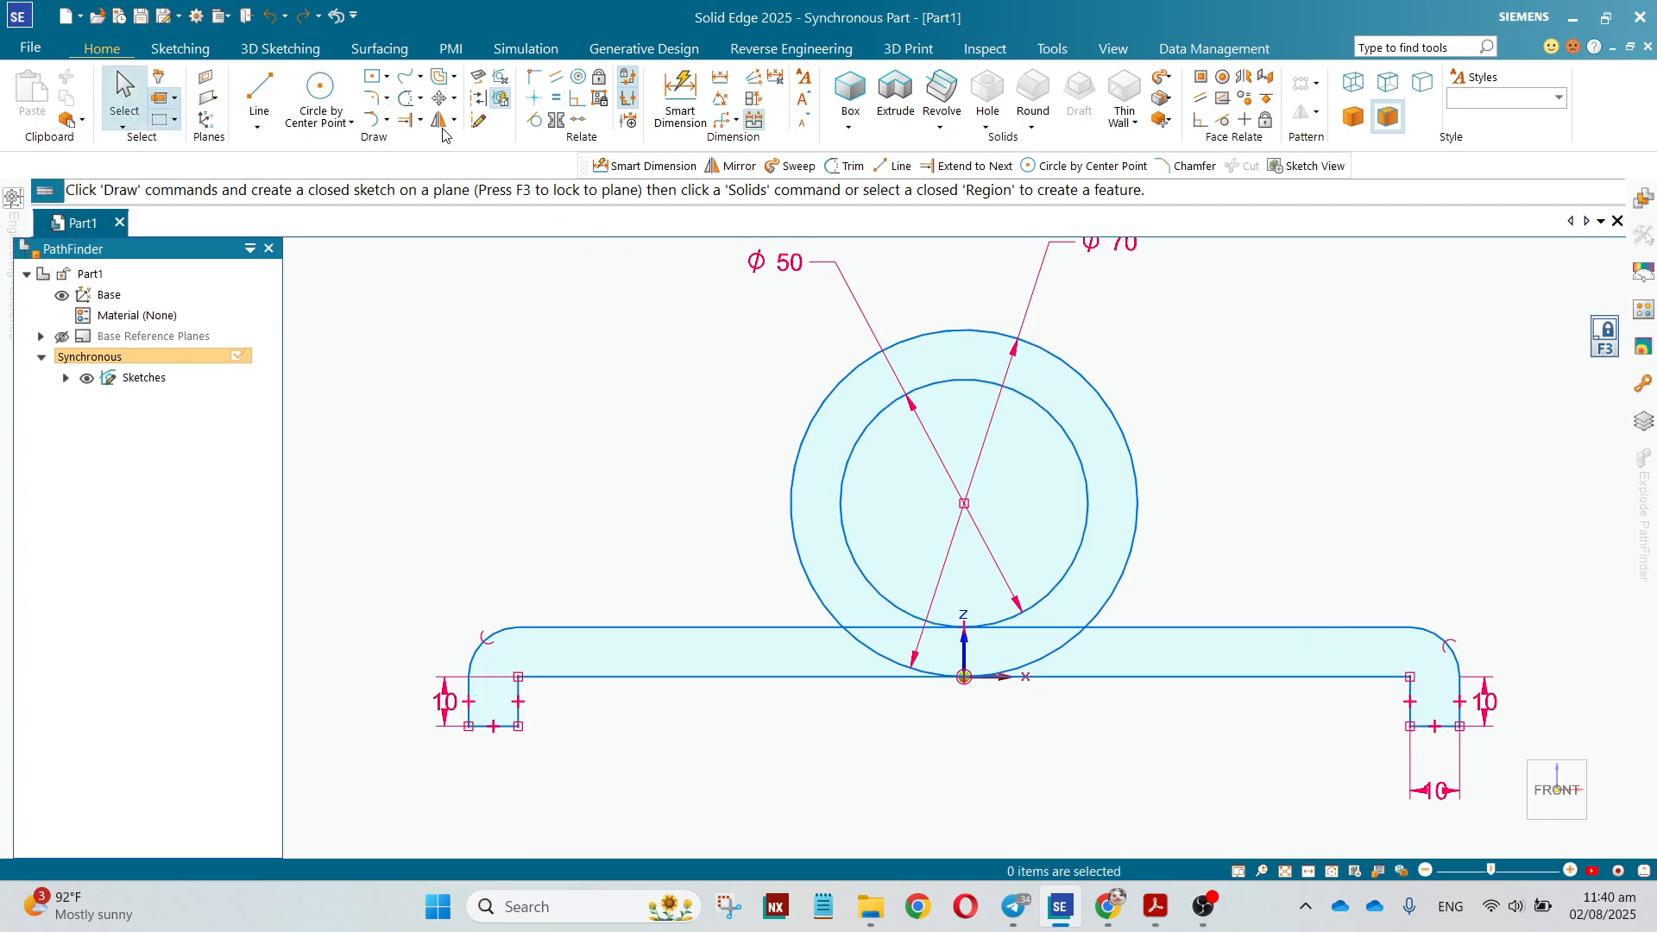
Try a 10 mm No trim fillet between the 70 mm circle's left side and the base's top edge, and undo it
{"action": "left_click", "coordinate": [376, 99]}
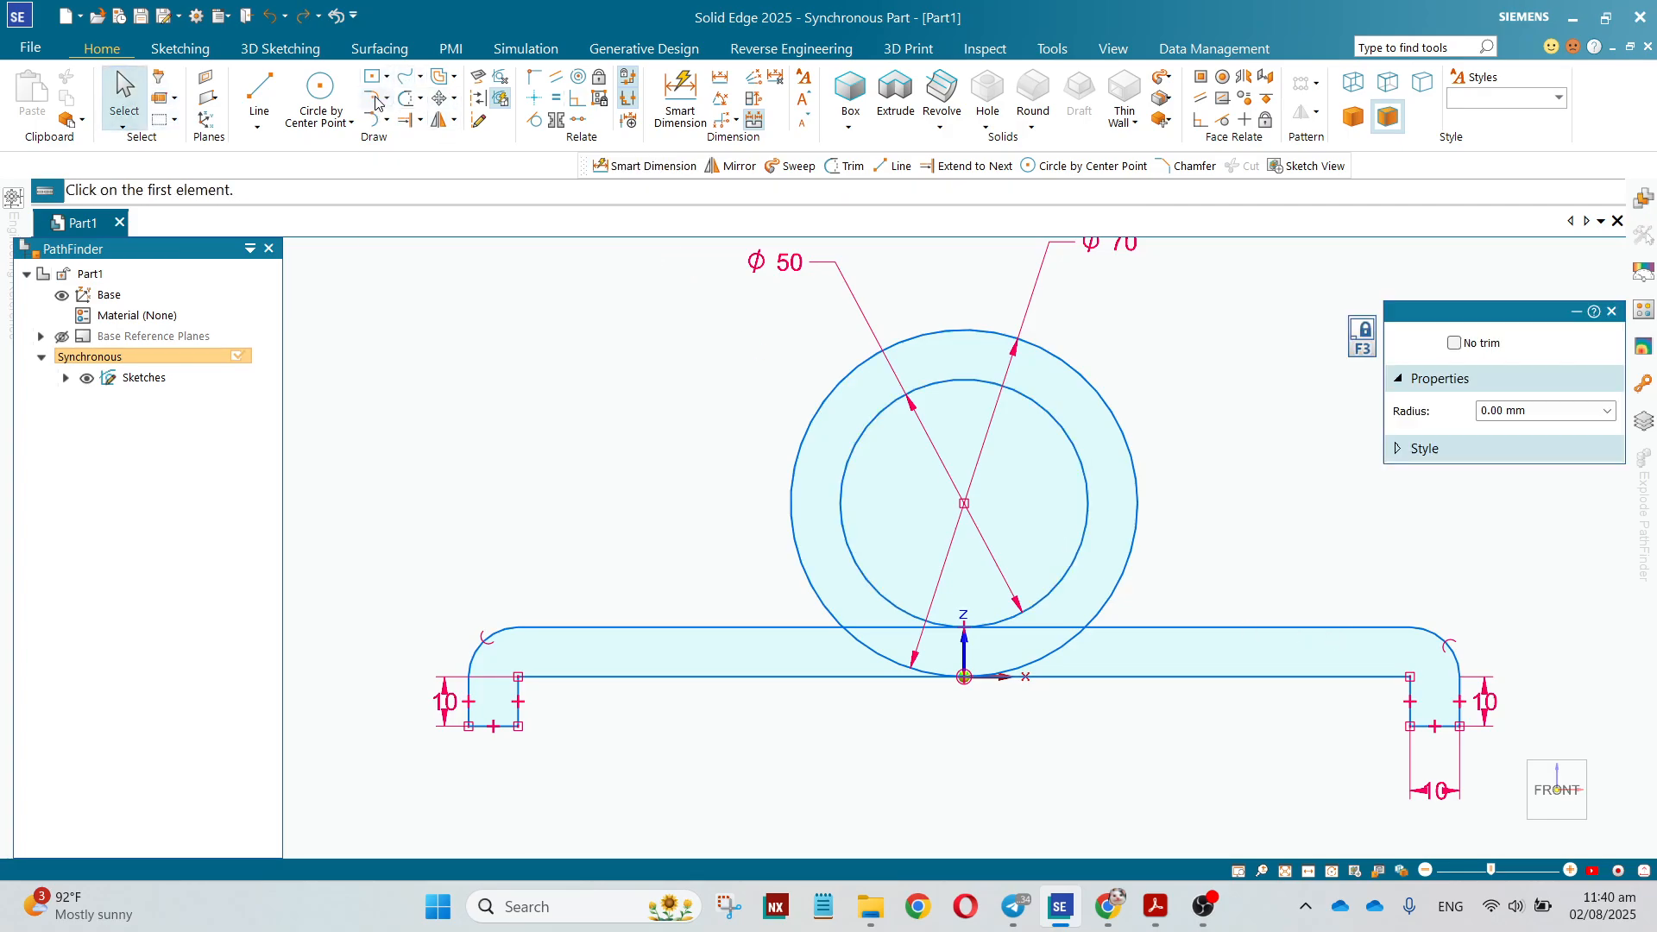
{"action": "left_click", "coordinate": [1464, 345]}
{"action": "left_click", "coordinate": [1487, 413]}
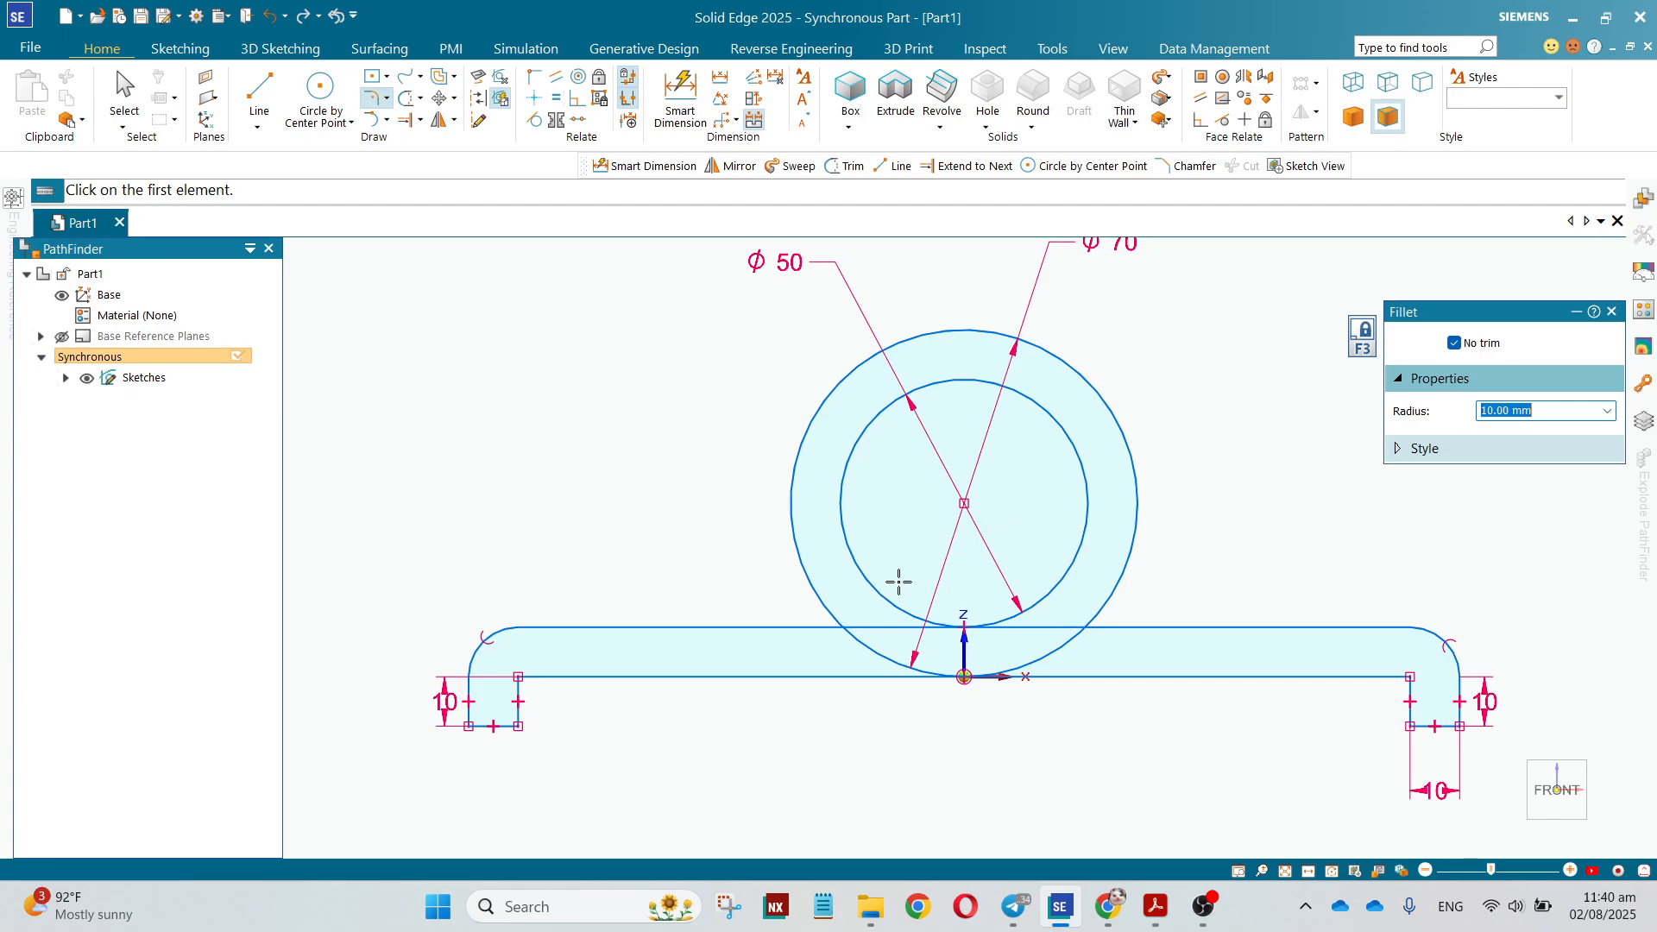
{"action": "left_click", "coordinate": [834, 611]}
{"action": "left_click", "coordinate": [812, 629]}
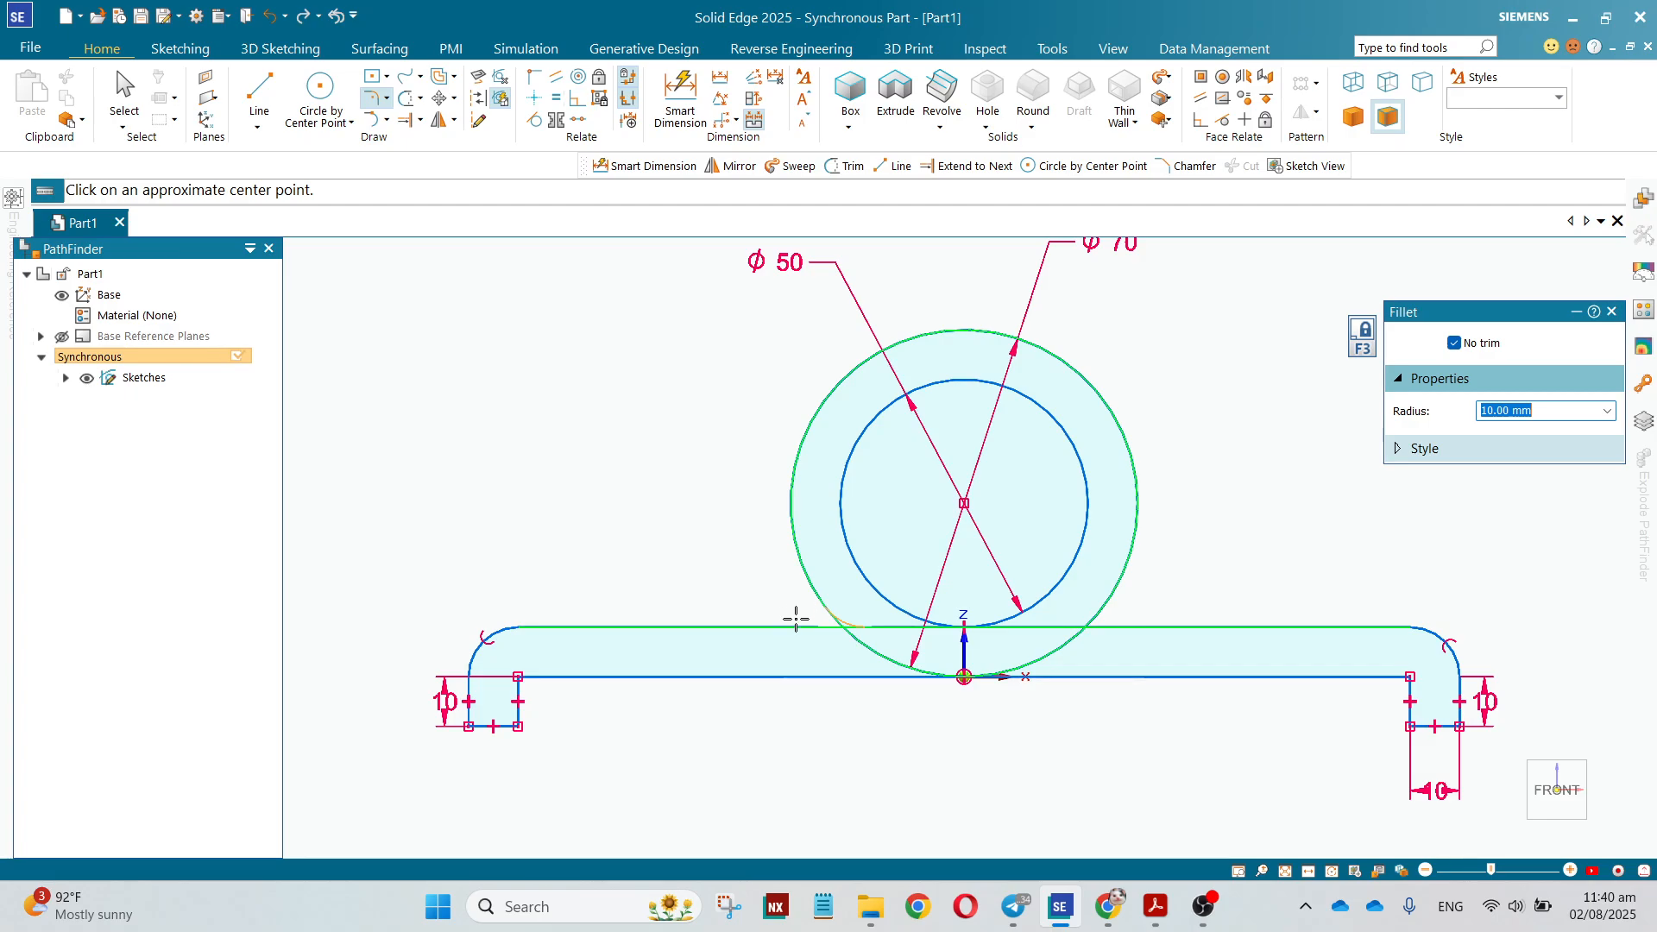
{"action": "left_click", "coordinate": [767, 586]}
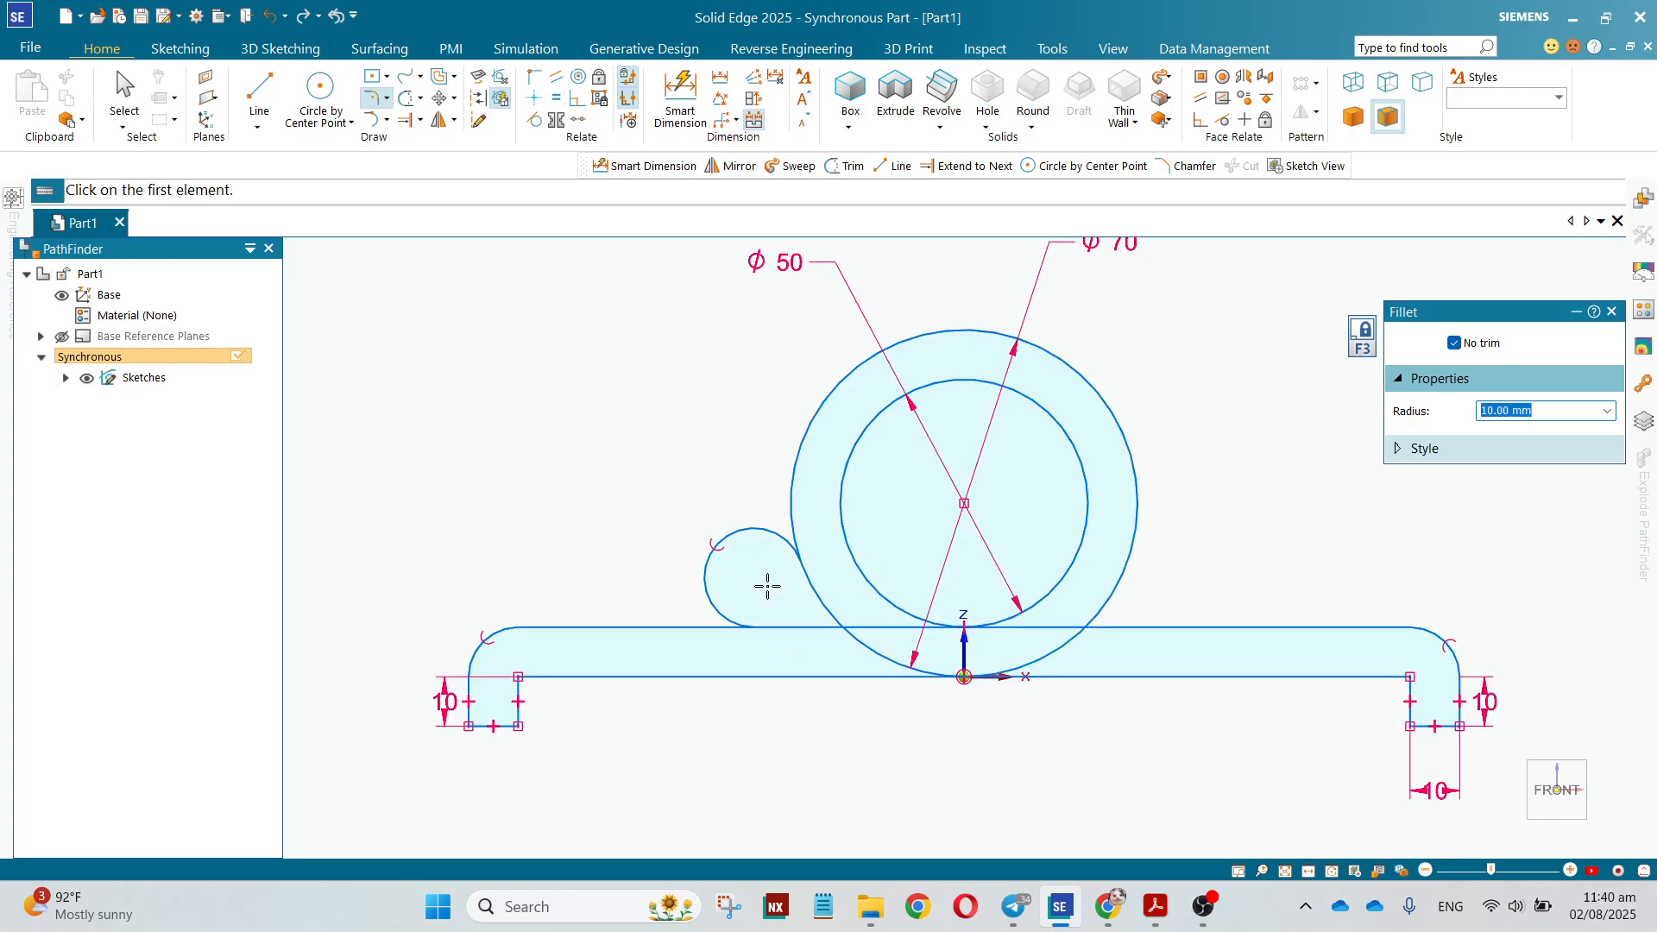
{"action": "key", "text": "ctrl+z"}
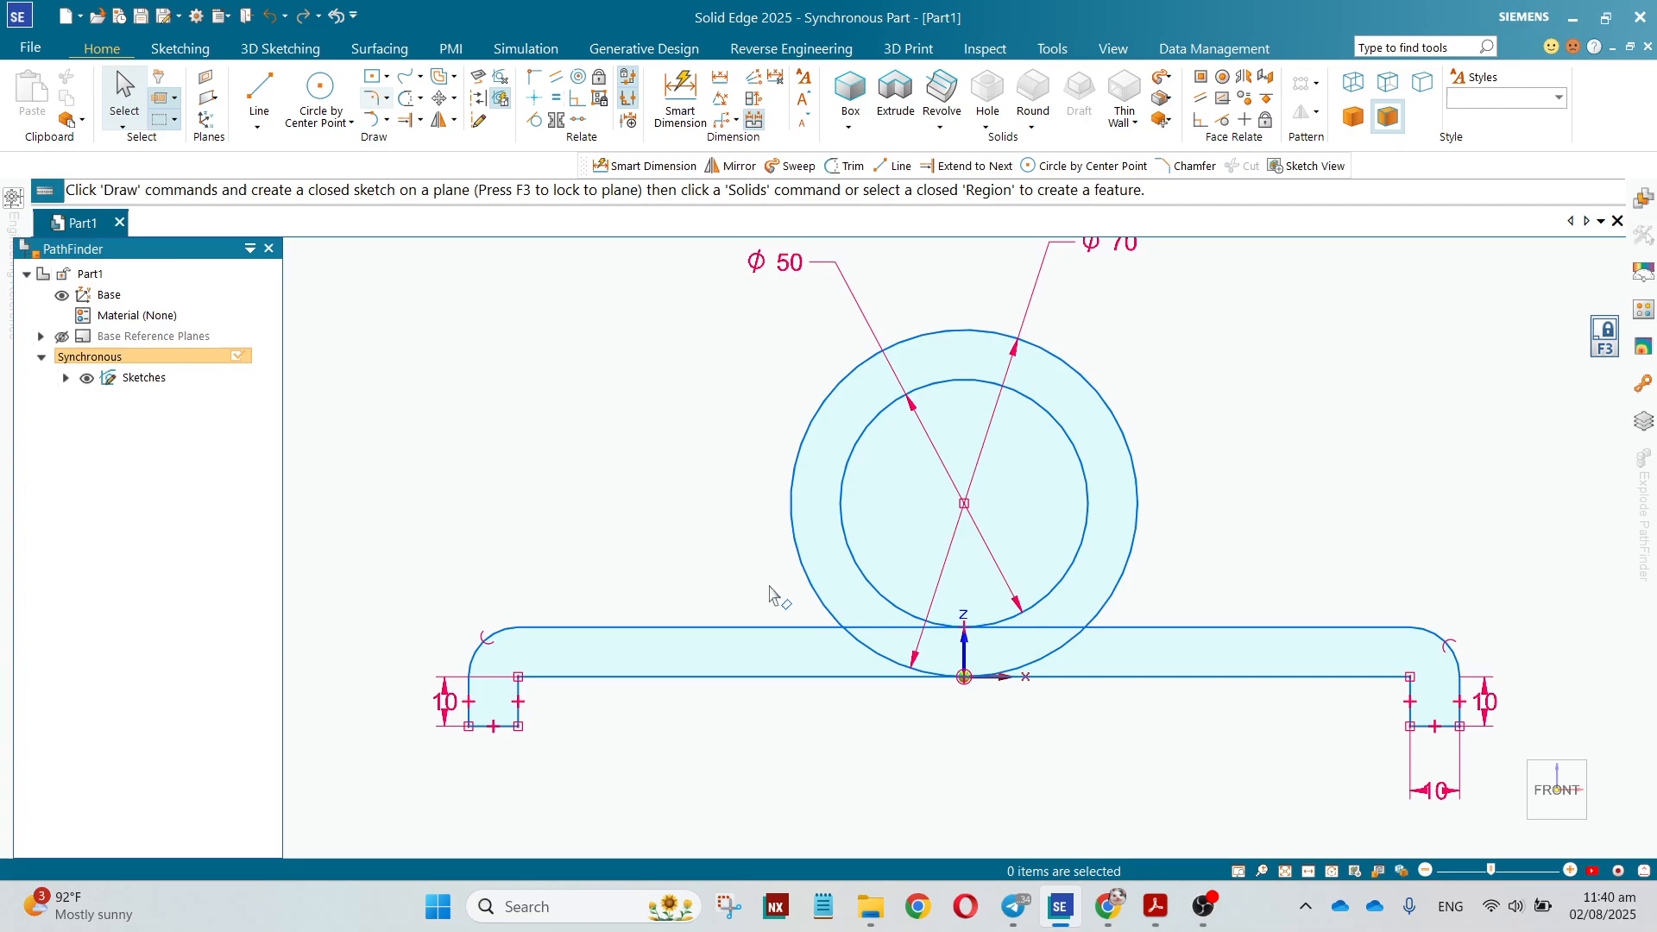
Draw a 10 mm diameter circle above the base, to the left of the concentric circles
{"action": "left_click", "coordinate": [308, 84]}
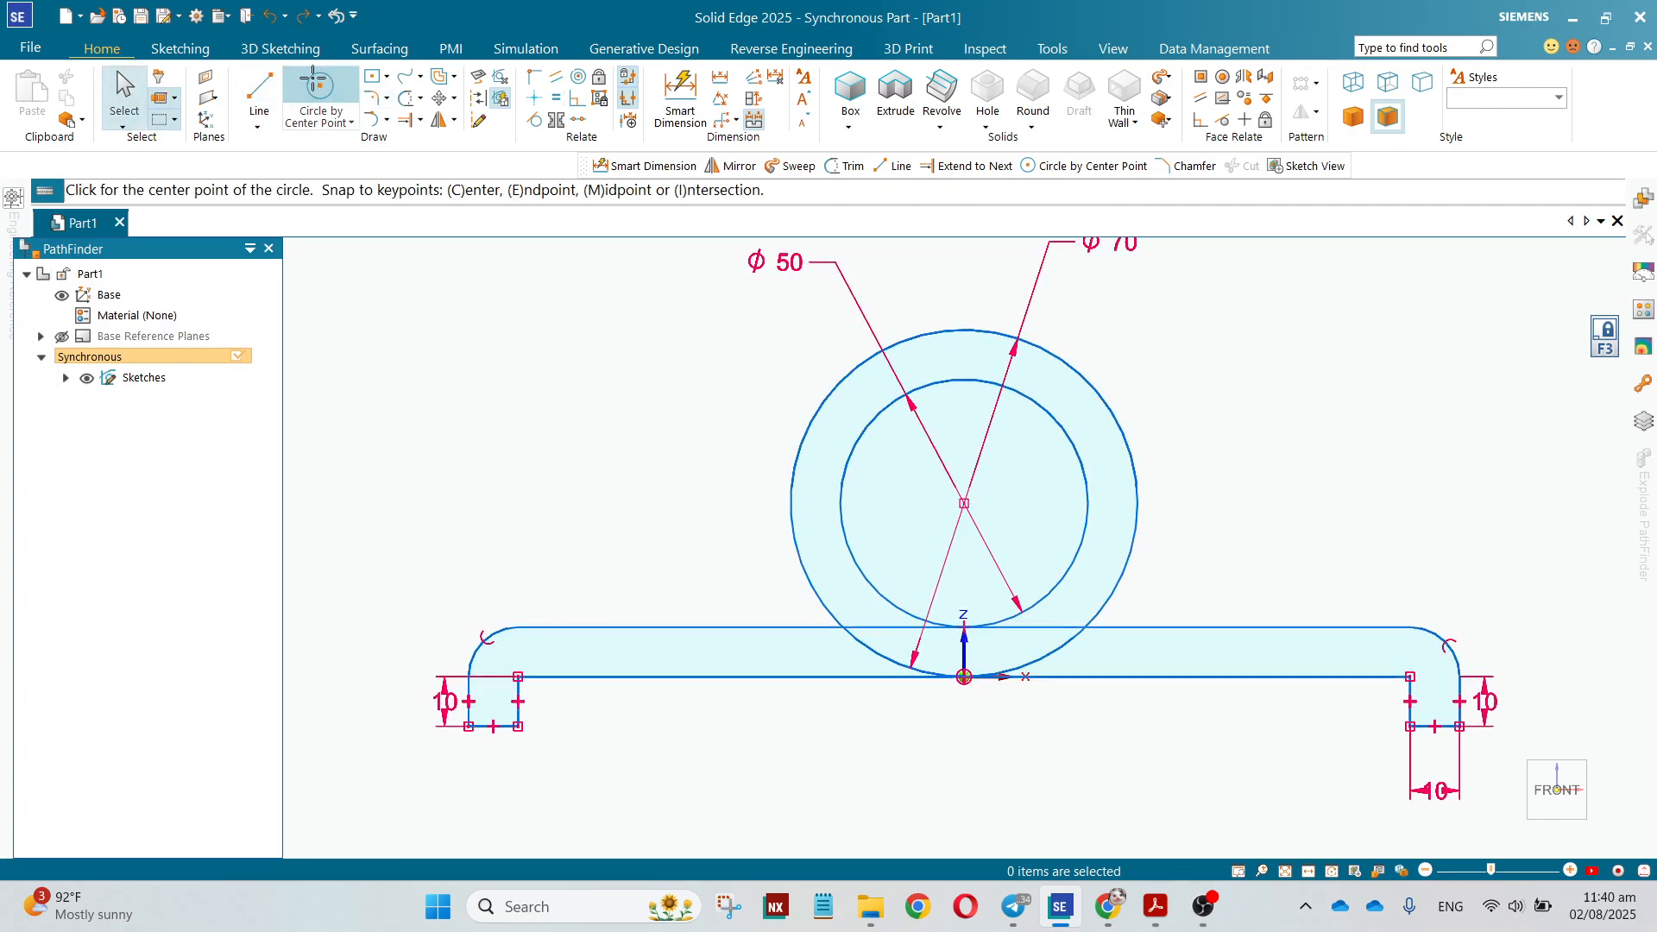
{"action": "left_click", "coordinate": [722, 577]}
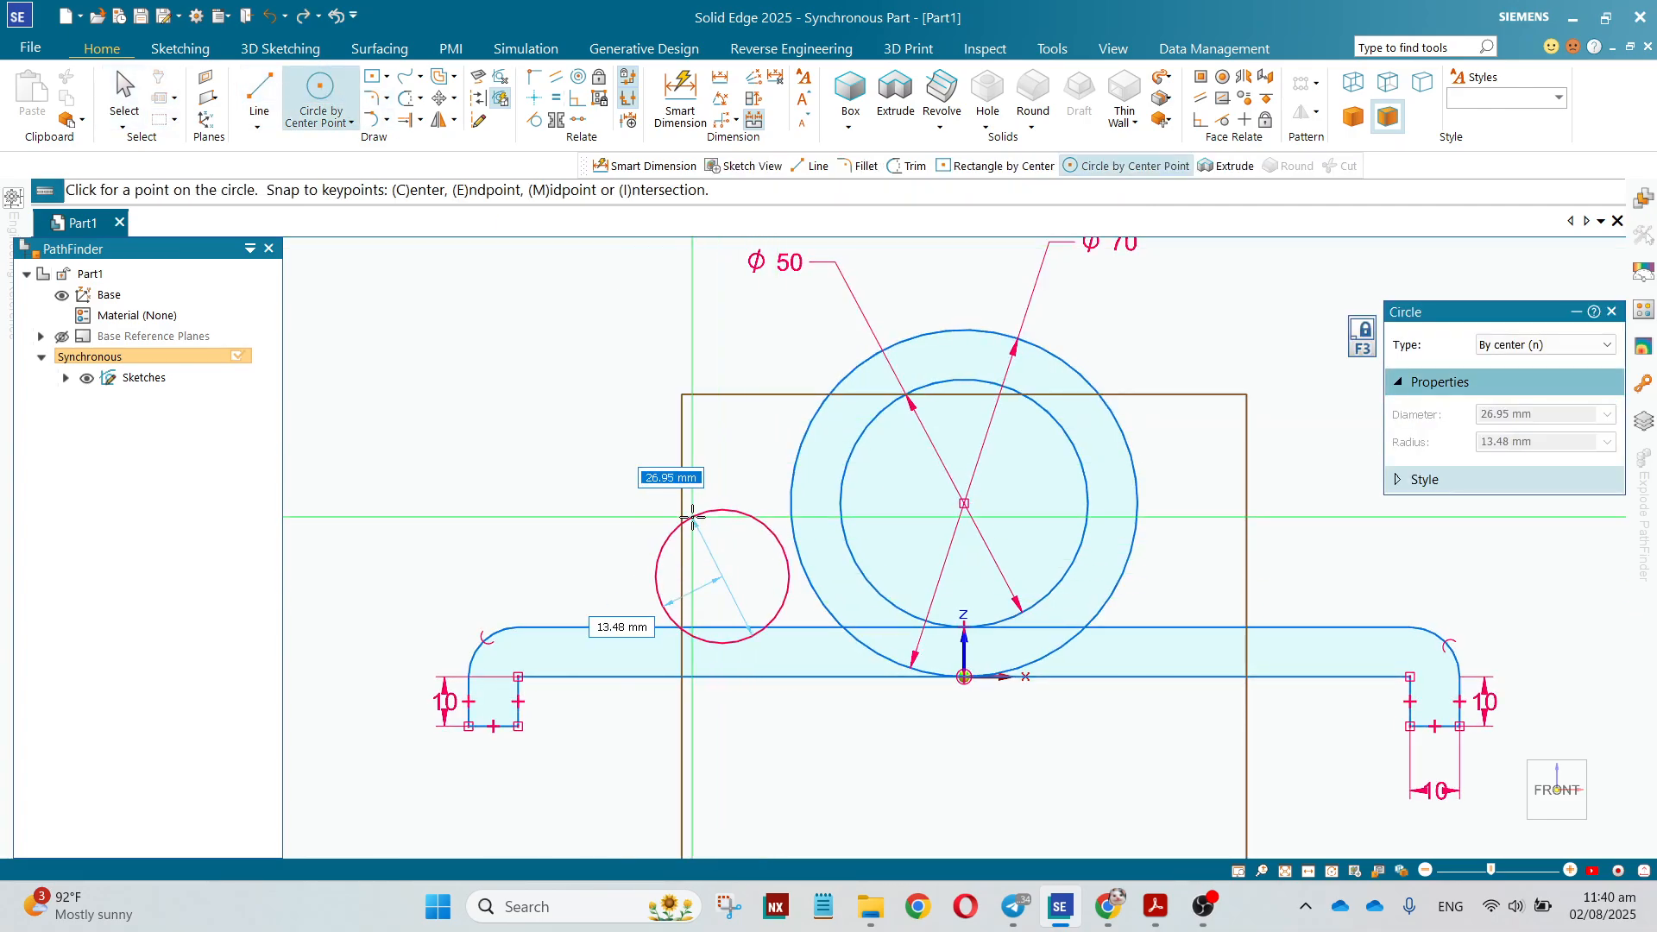
{"action": "type", "text": "10"}
{"action": "key", "text": "Return"}
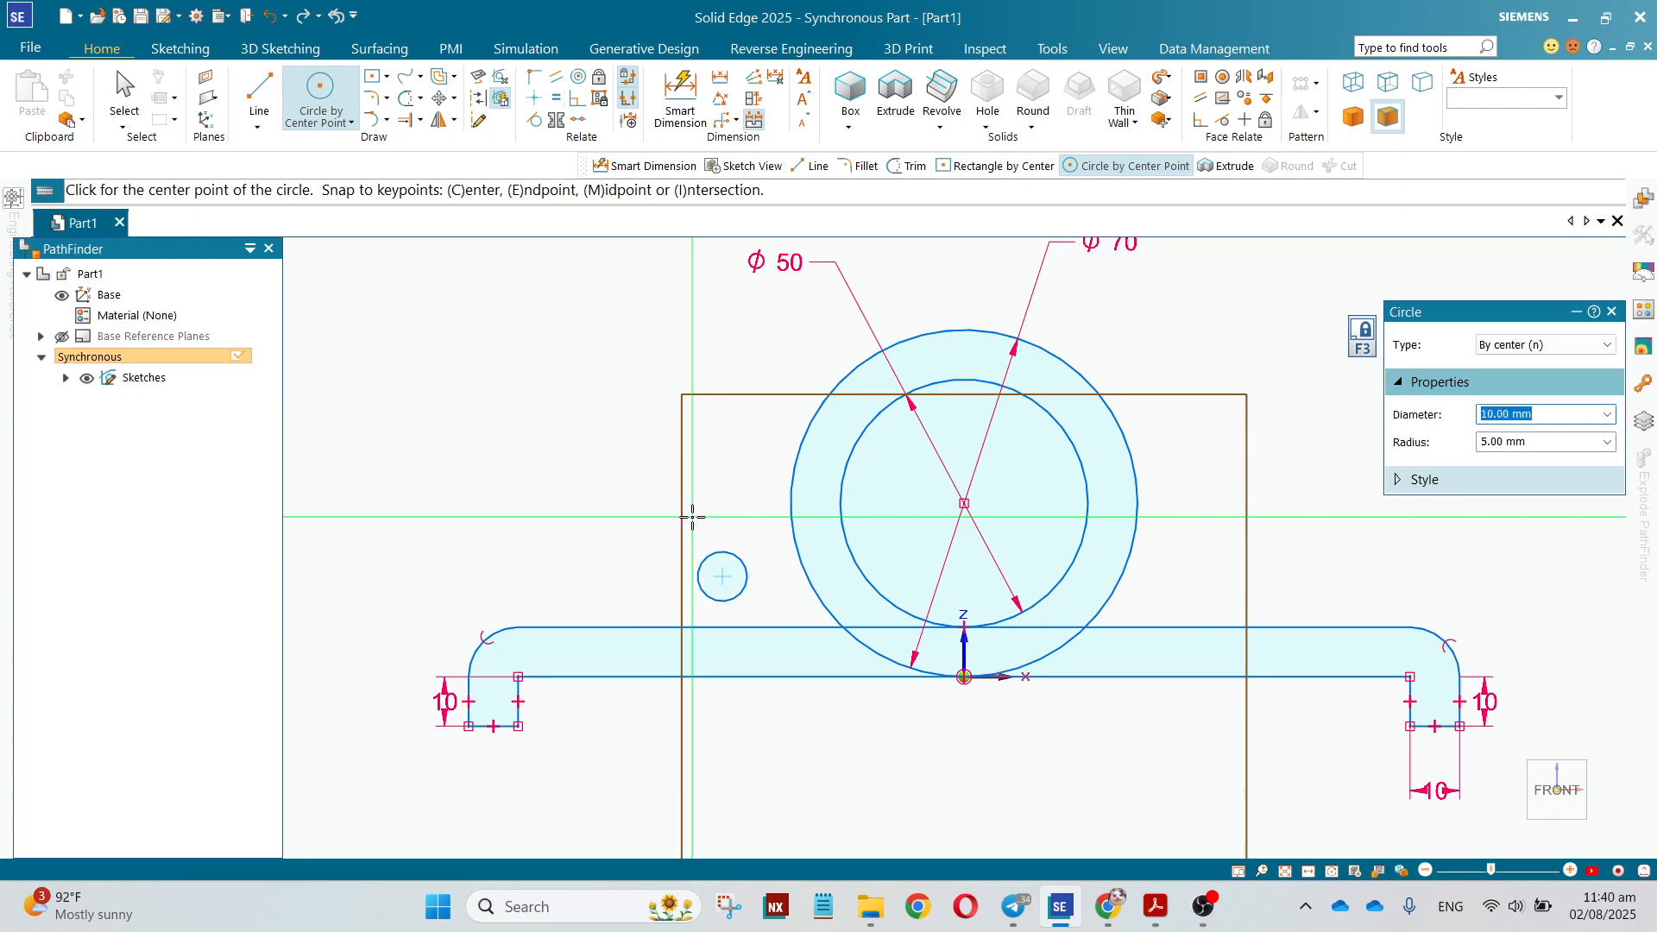
{"action": "key", "text": "Escape"}
Dimension the small left circle's diameter and set it to 20 mm
{"action": "left_click", "coordinate": [681, 95]}
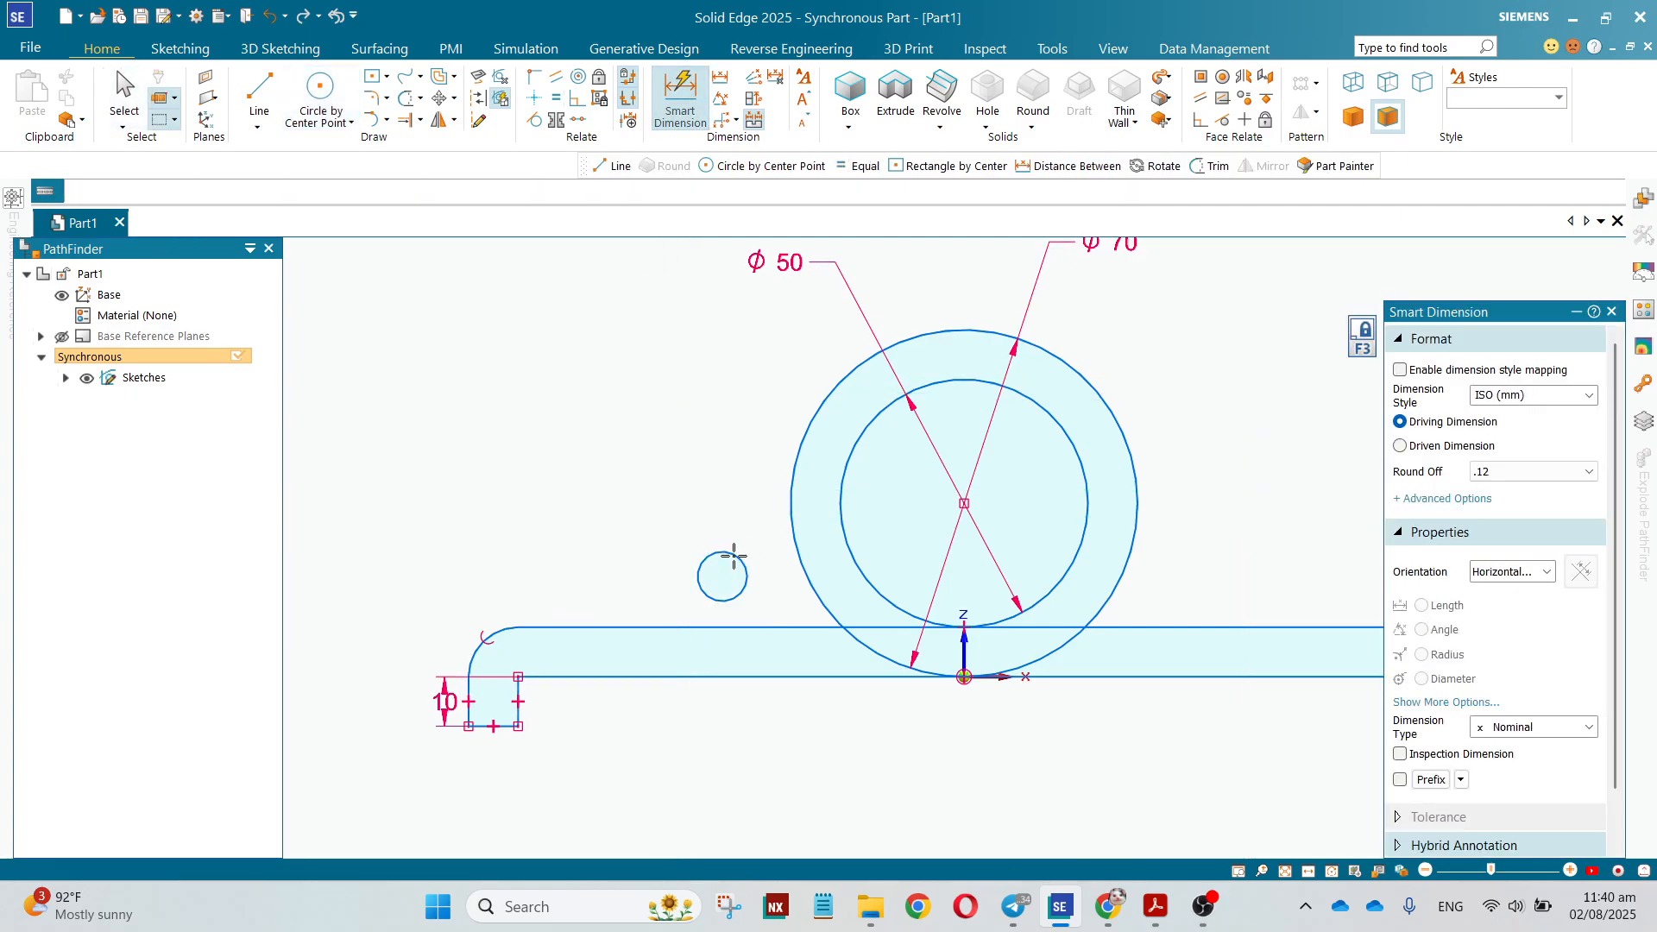
{"action": "left_click", "coordinate": [733, 557]}
{"action": "left_click", "coordinate": [713, 515]}
{"action": "type", "text": "20"}
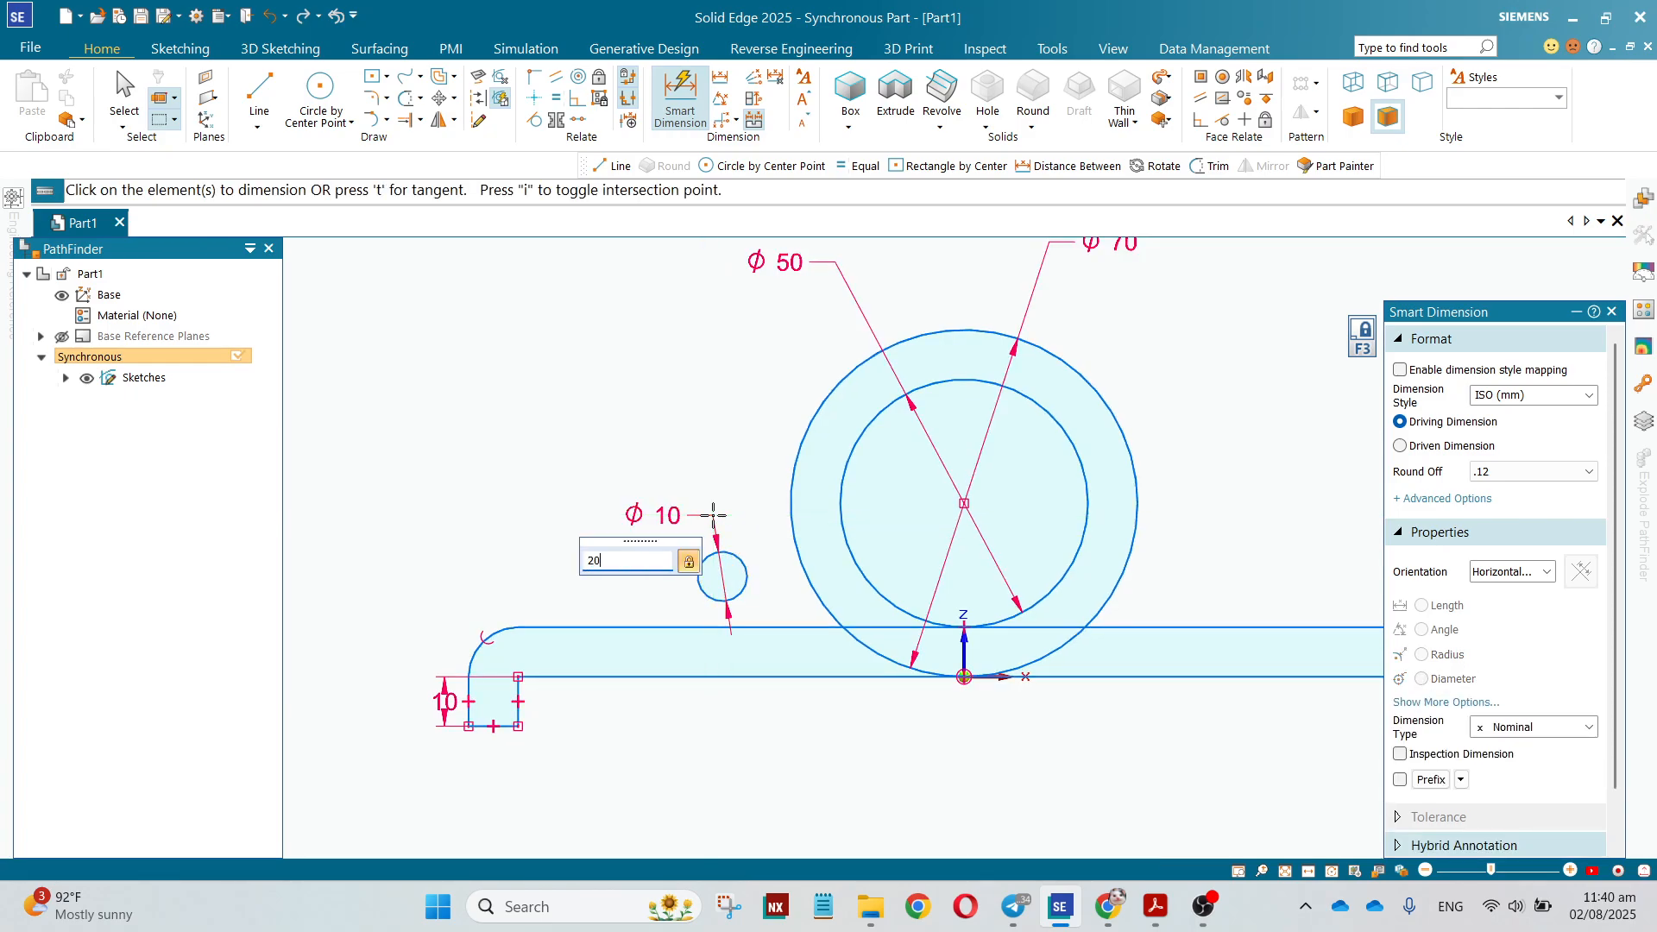
{"action": "key", "text": "Return"}
{"action": "key", "text": "Escape"}
Make the 20 mm circle tangent to the outer 70 mm circle and to the base's top edge
{"action": "left_click", "coordinate": [534, 119]}
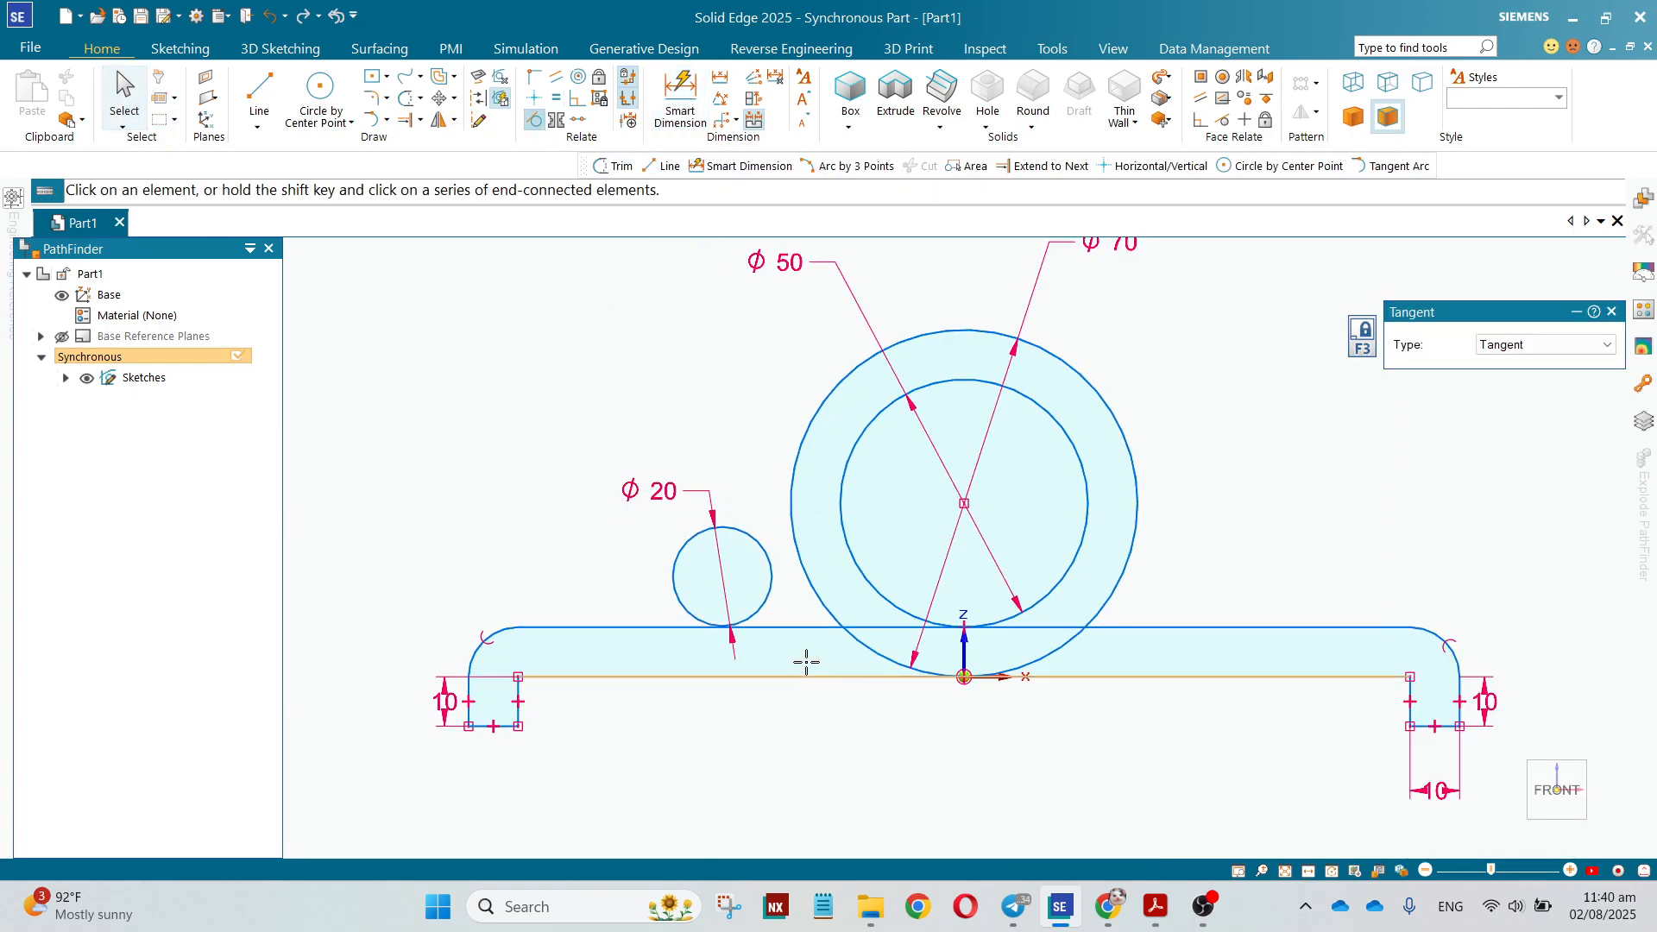
{"action": "left_click", "coordinate": [775, 578]}
{"action": "left_click", "coordinate": [803, 562]}
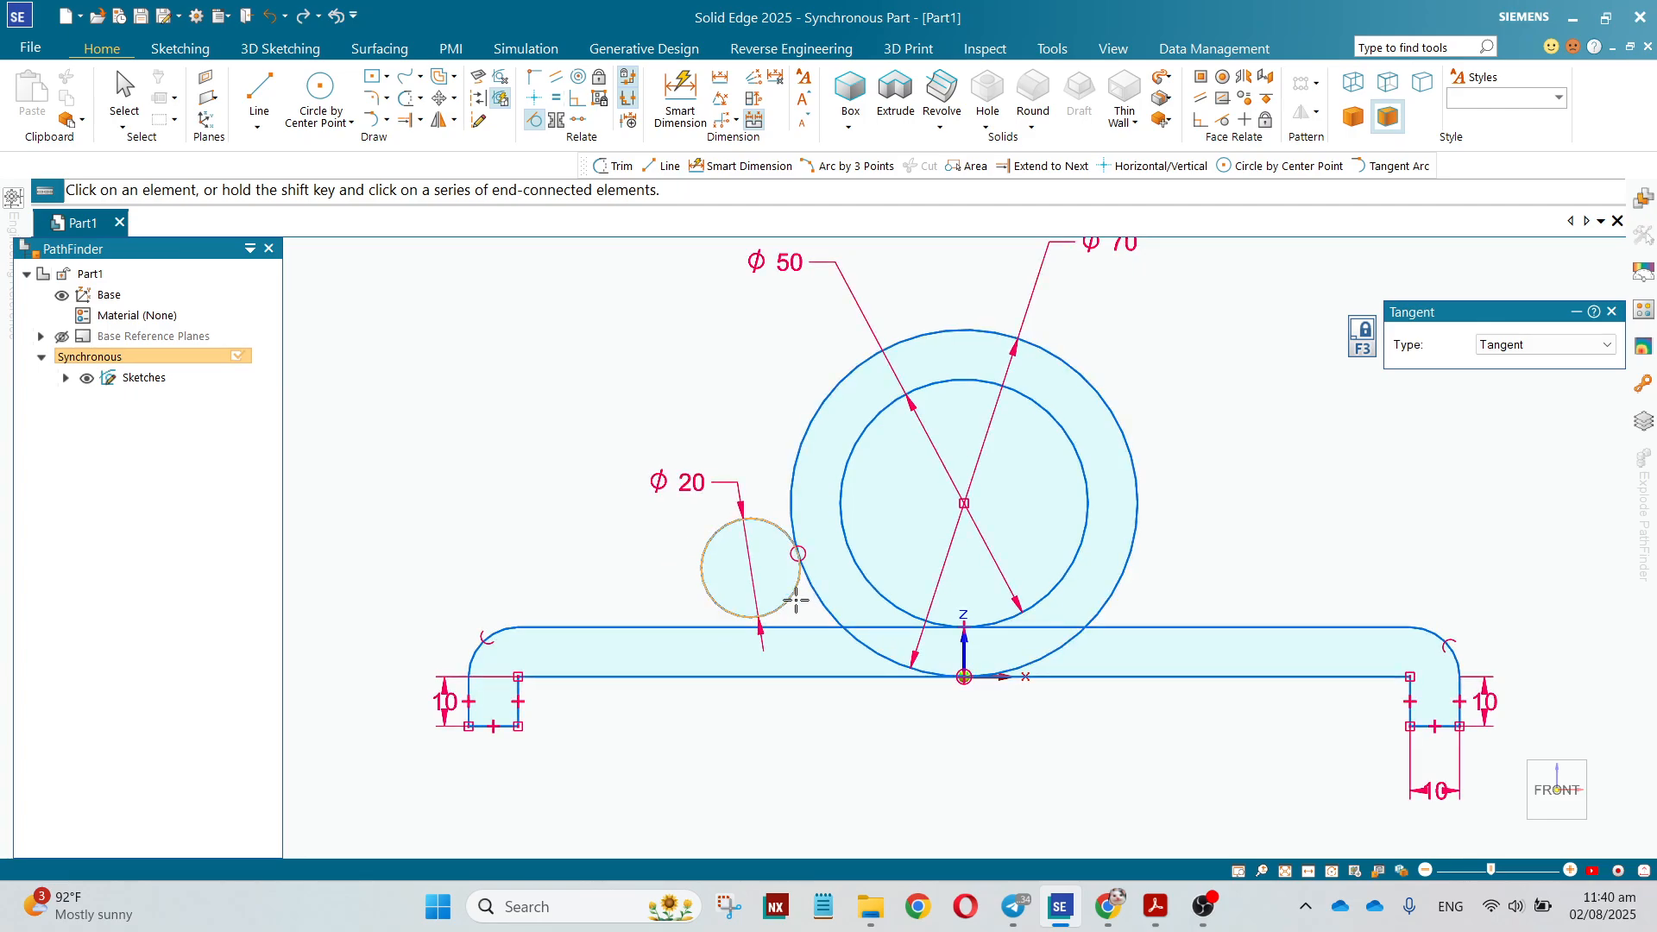
{"action": "left_click", "coordinate": [796, 599]}
{"action": "left_click", "coordinate": [782, 627]}
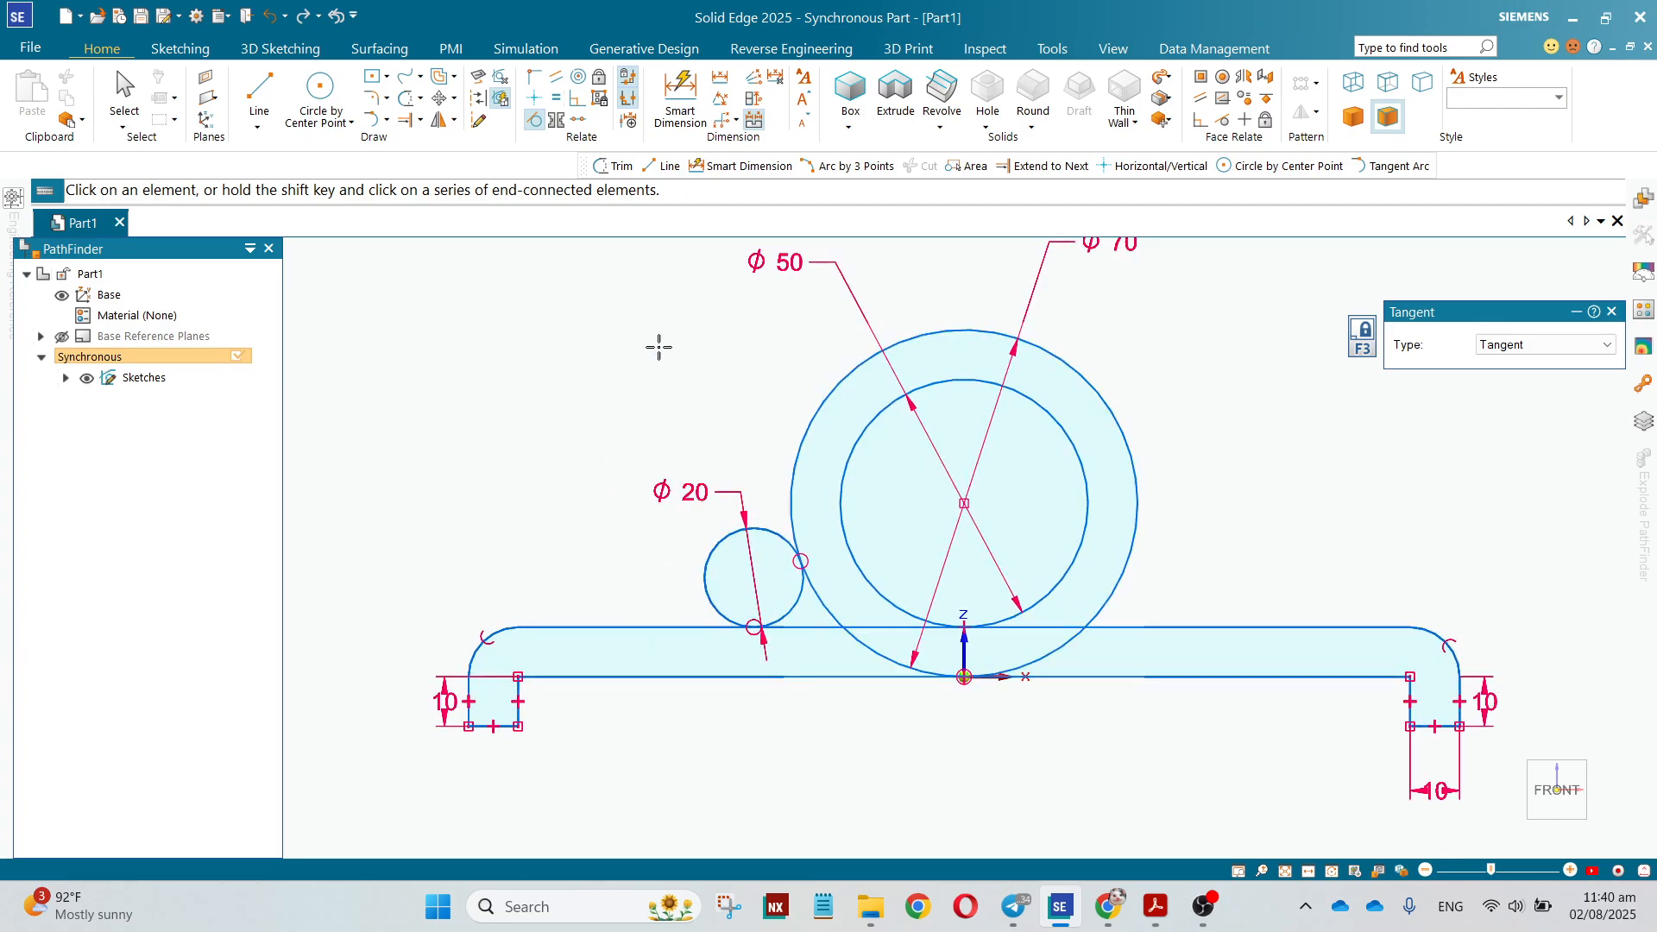
Trim the 20 mm circle to its blend arc and remove the base's top edge between that arc and the outer circle's right side
{"action": "left_click", "coordinate": [406, 98]}
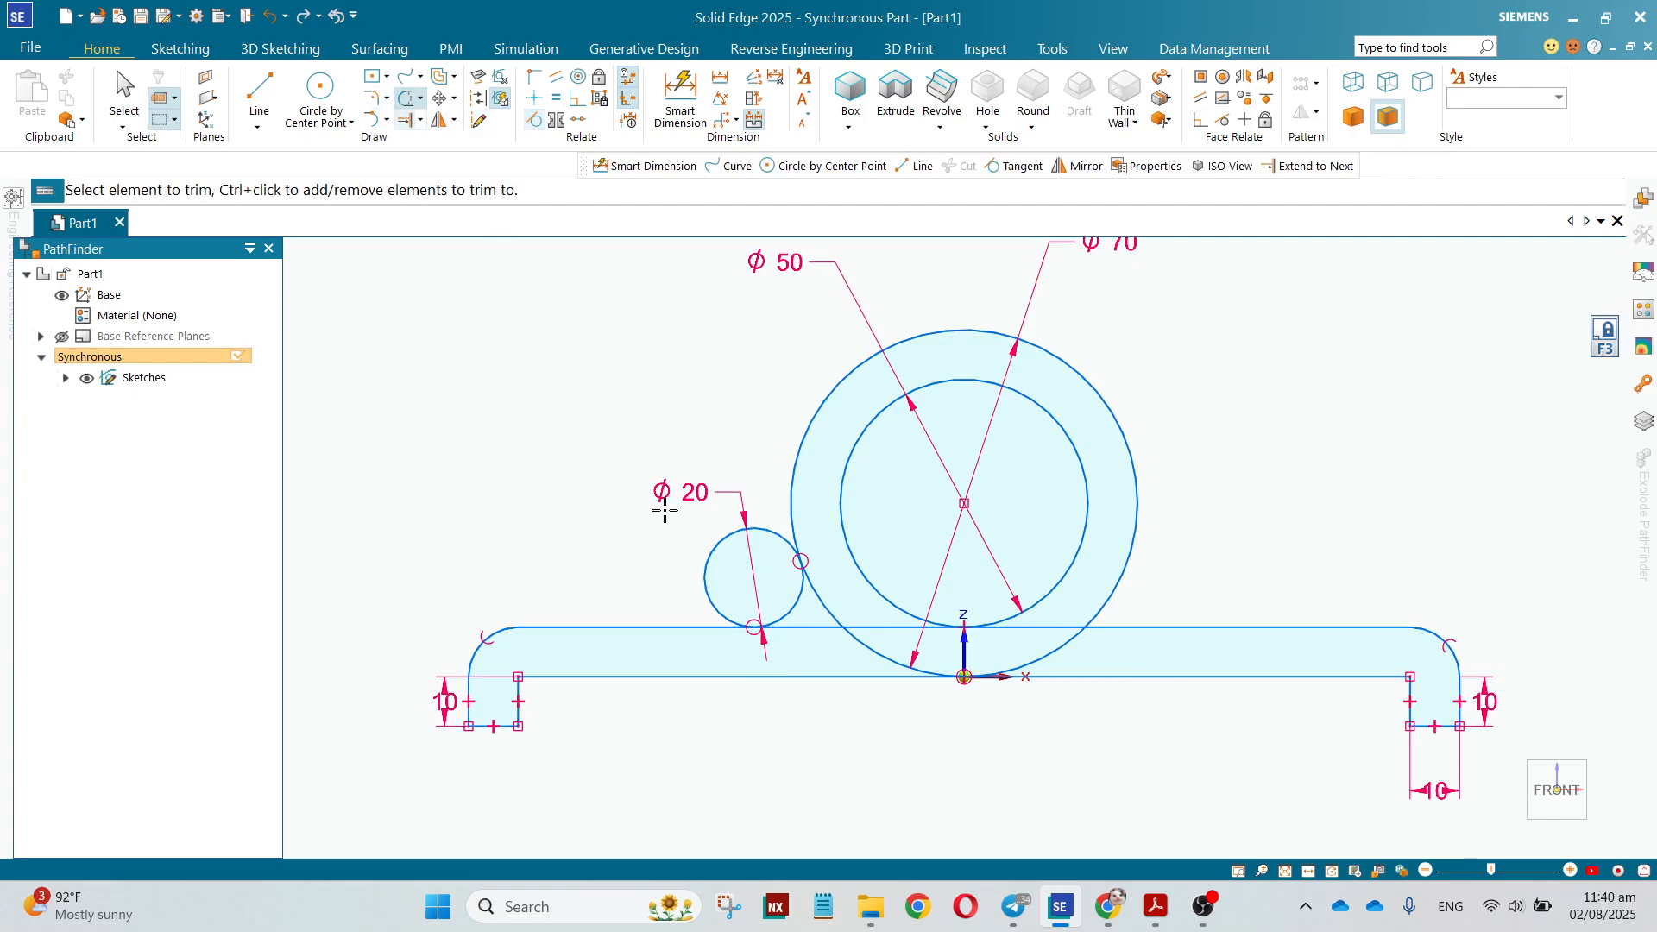
{"action": "left_click", "coordinate": [710, 548]}
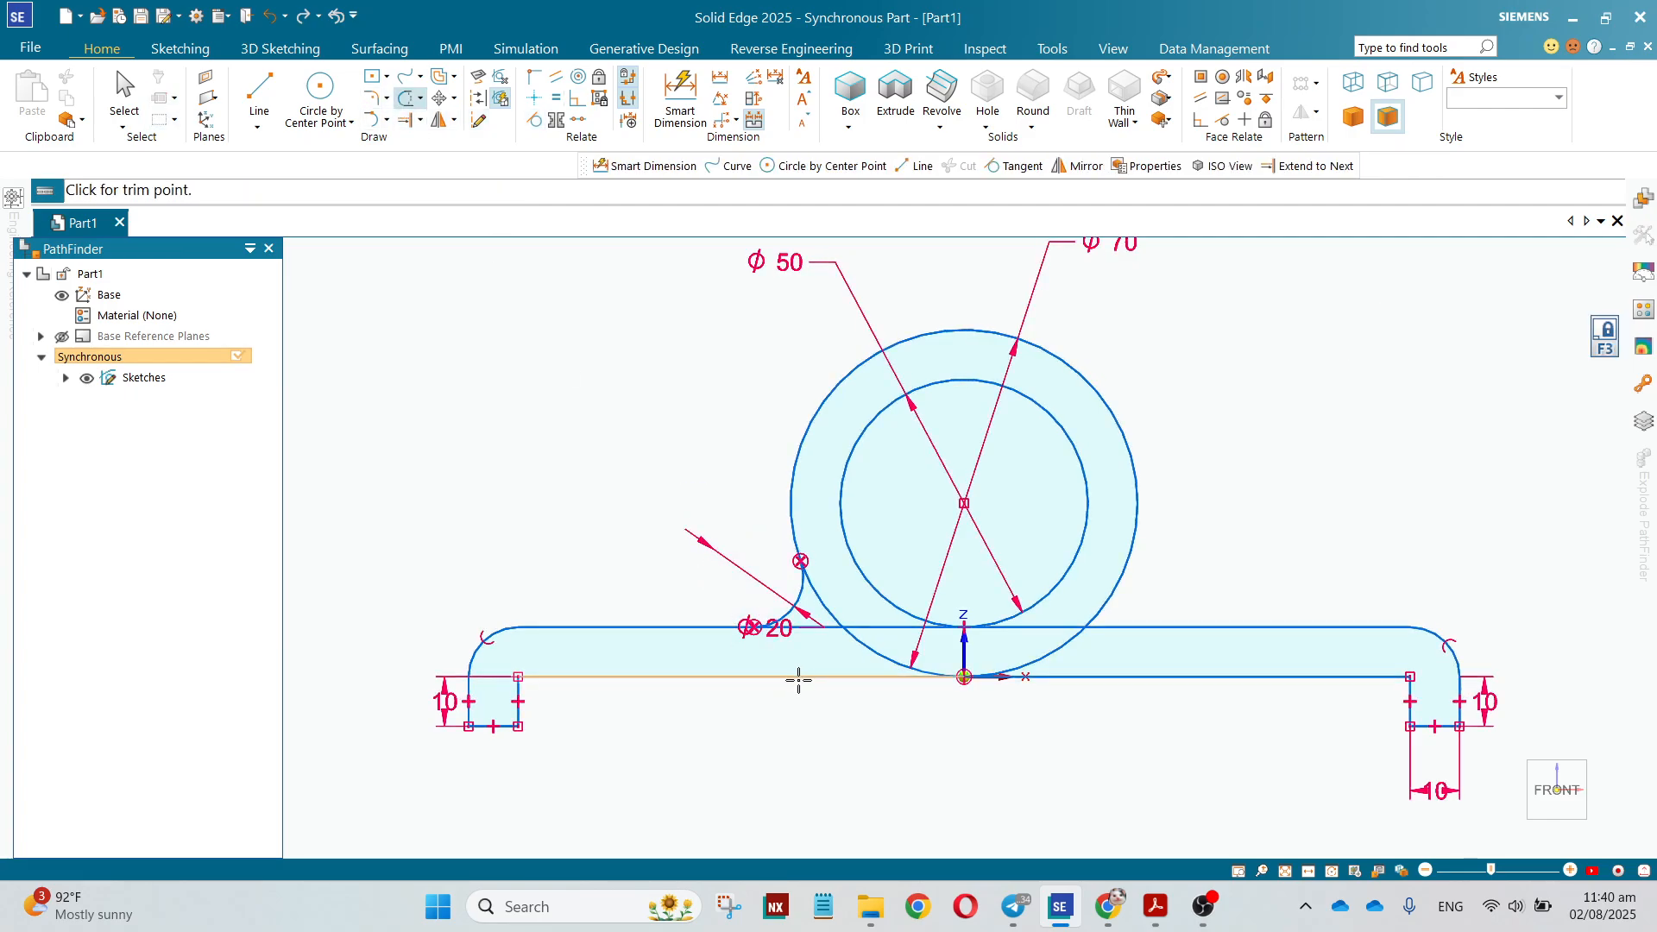
{"action": "left_click", "coordinate": [895, 630]}
{"action": "left_click", "coordinate": [1018, 627]}
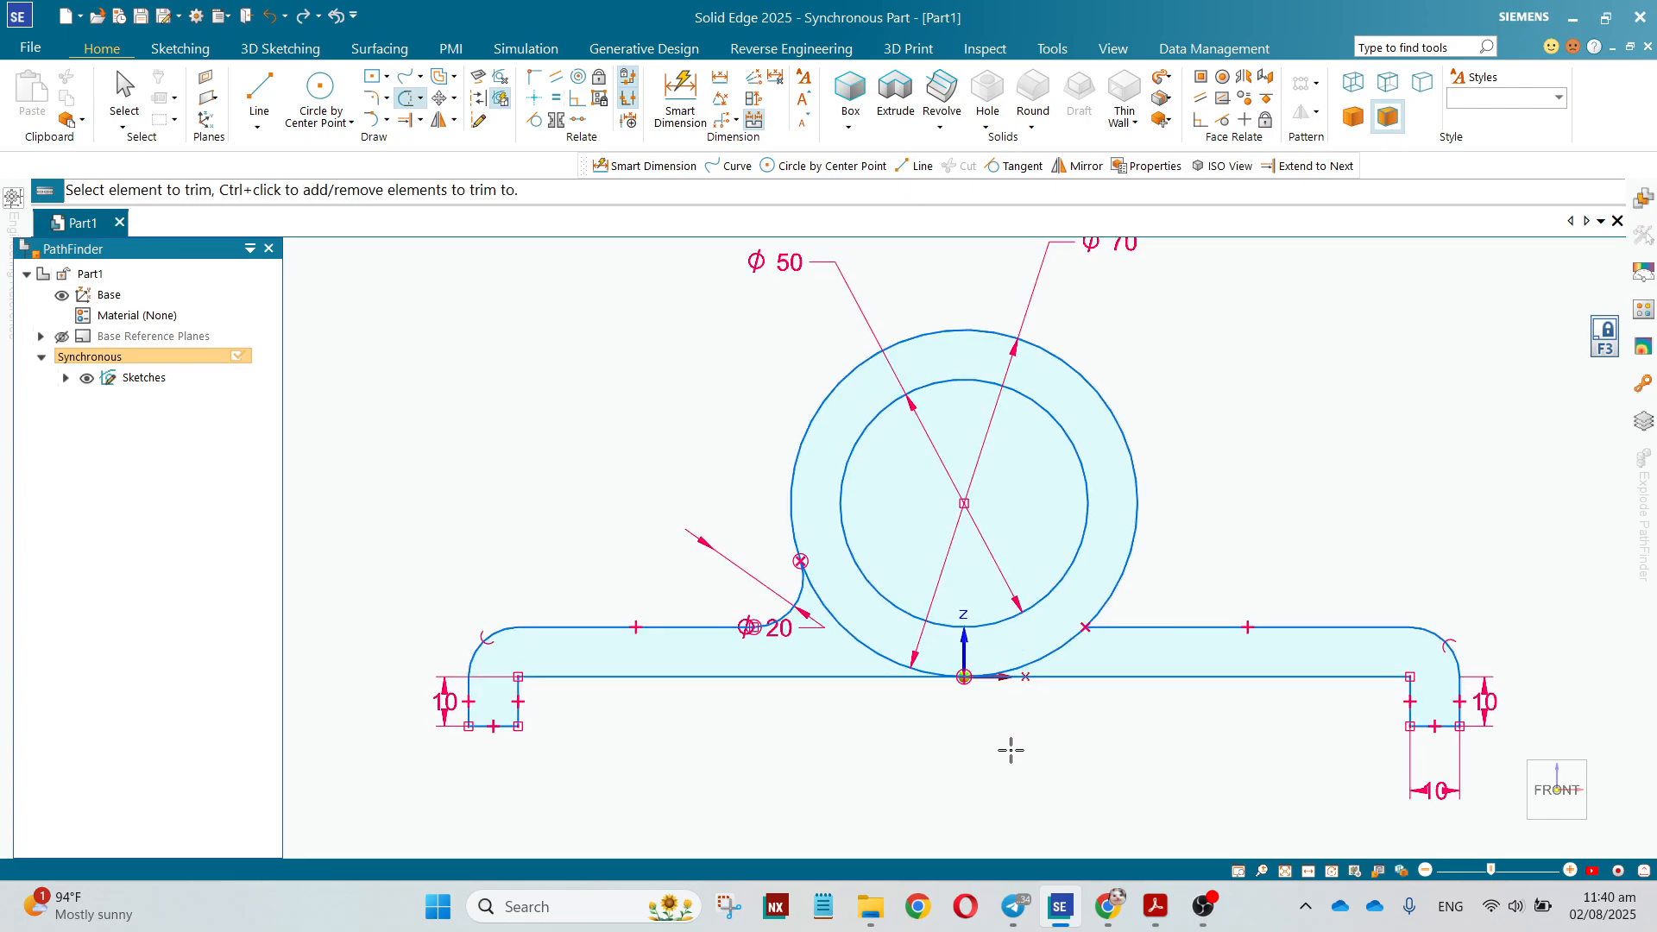
Draw a 20 mm diameter circle above the base, to the right of the concentric circles, and dimension its diameter
{"action": "left_click", "coordinate": [321, 91]}
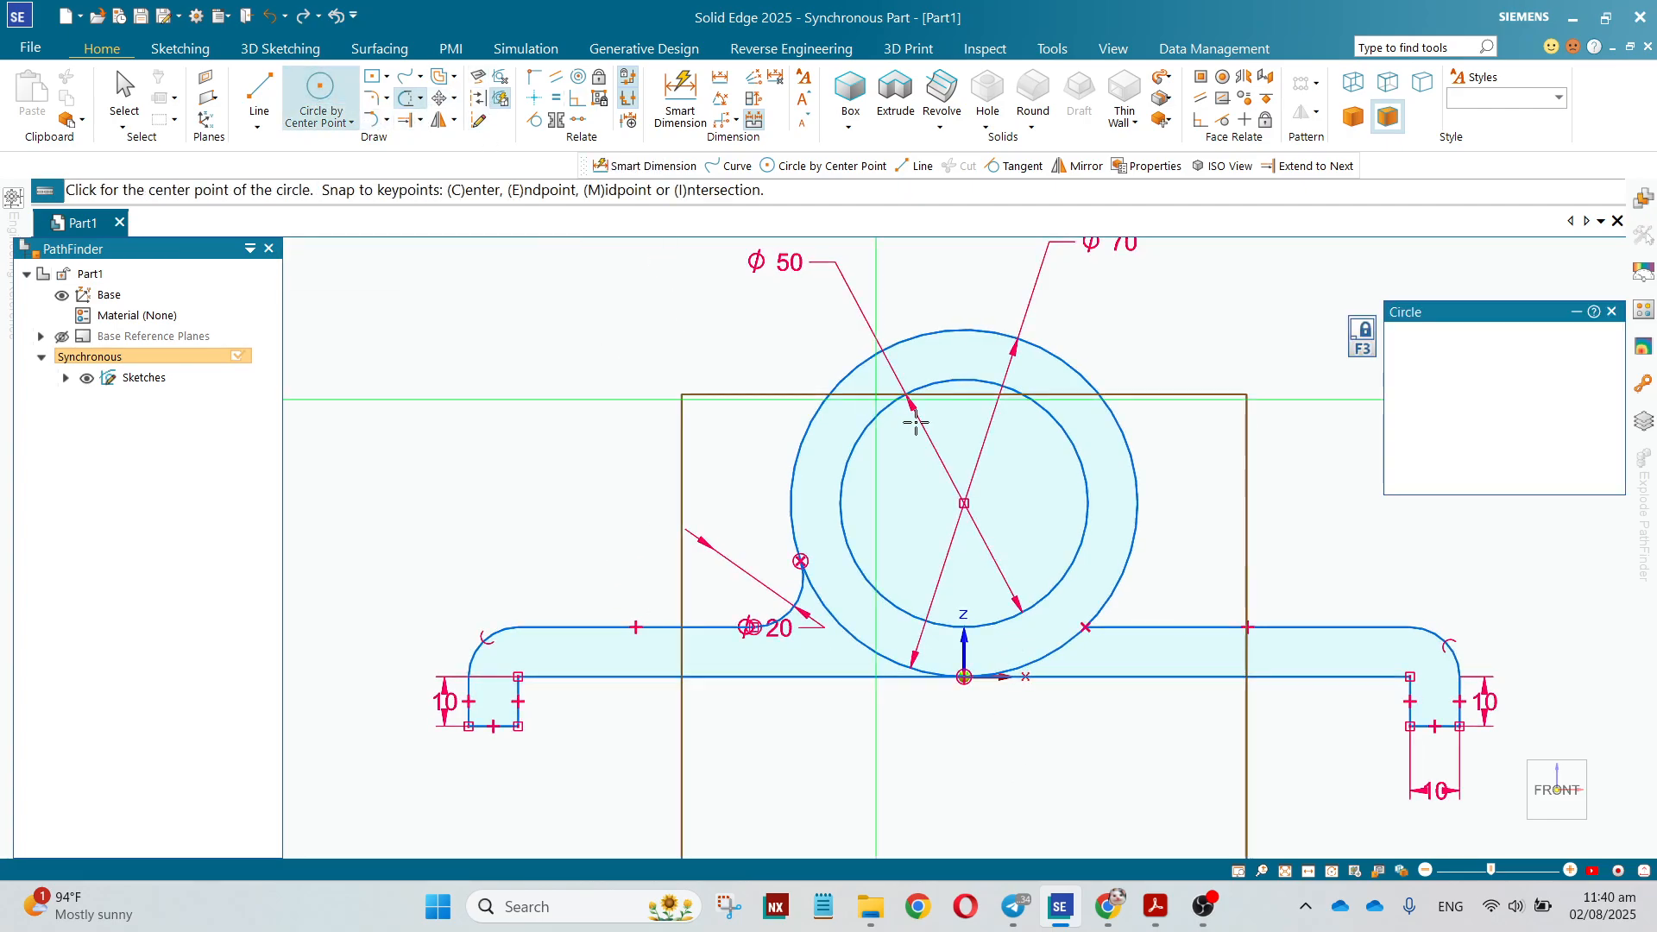
{"action": "left_click", "coordinate": [1252, 546]}
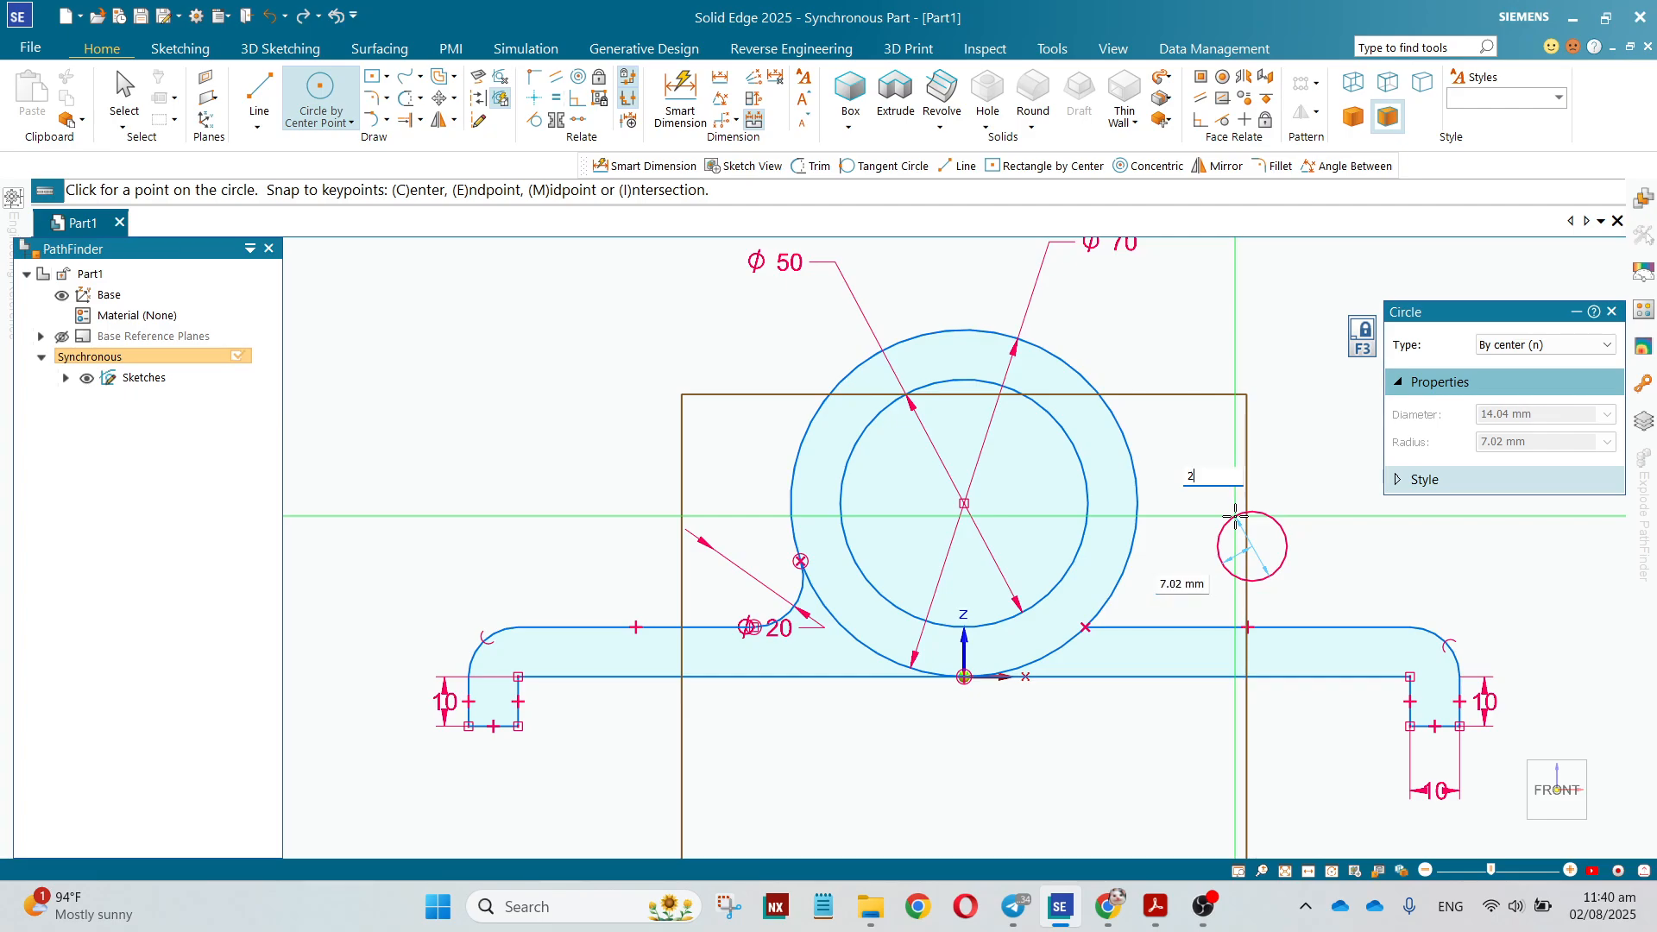
{"action": "left_click", "coordinate": [1235, 515]}
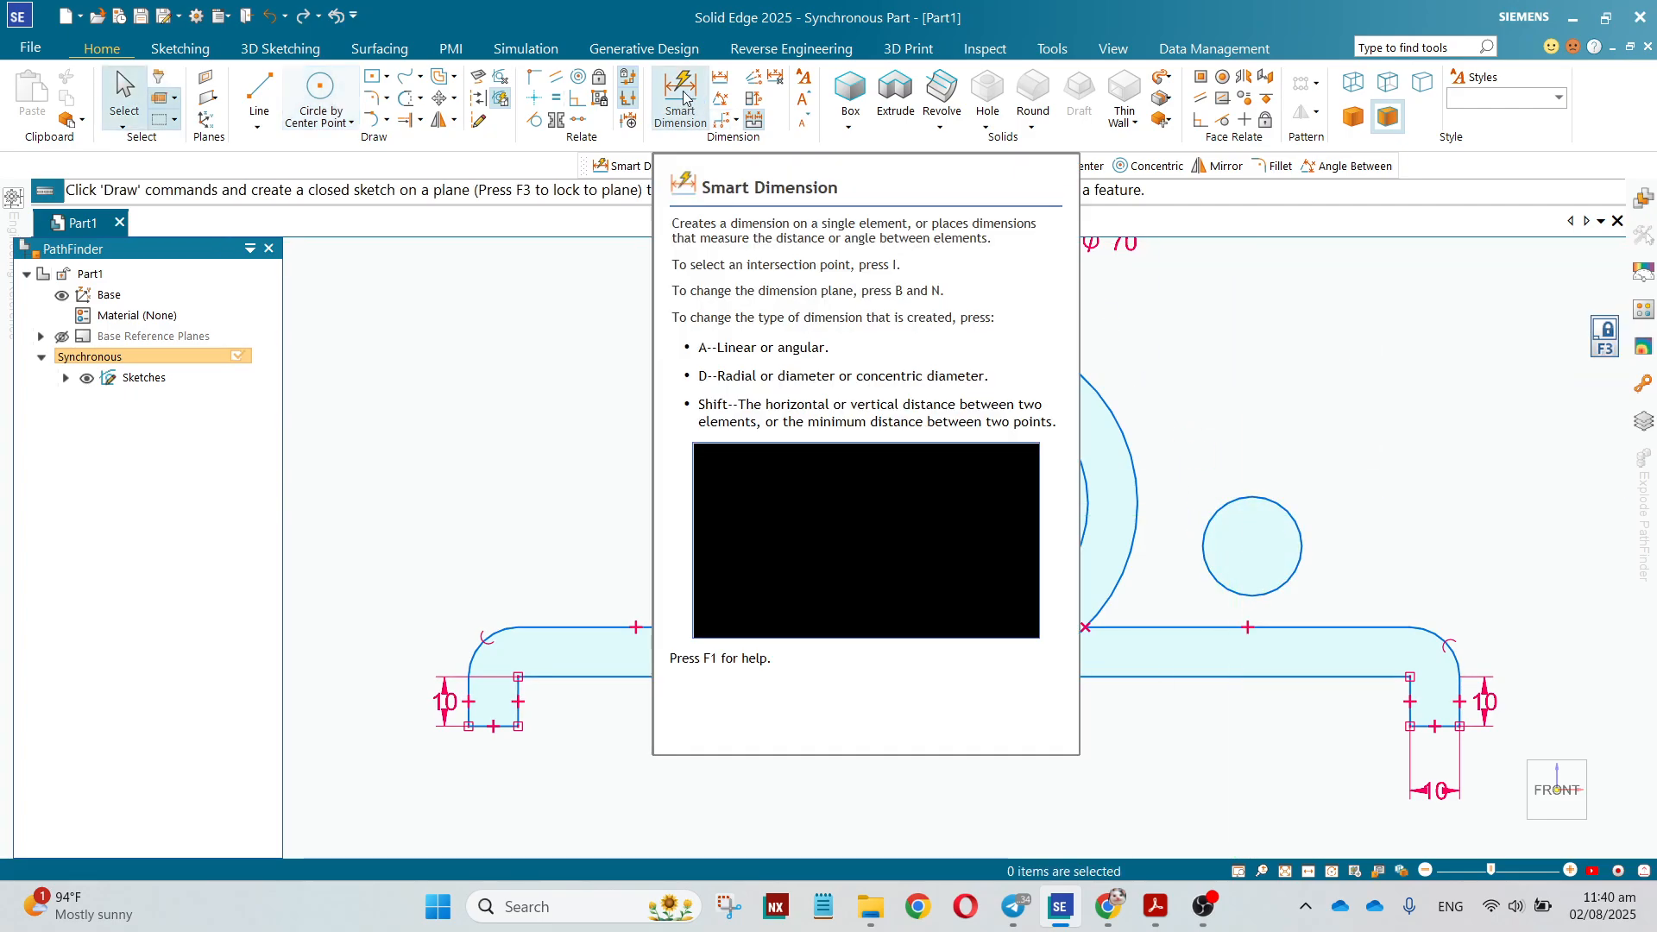
{"action": "left_click", "coordinate": [680, 95]}
{"action": "left_click", "coordinate": [1210, 516]}
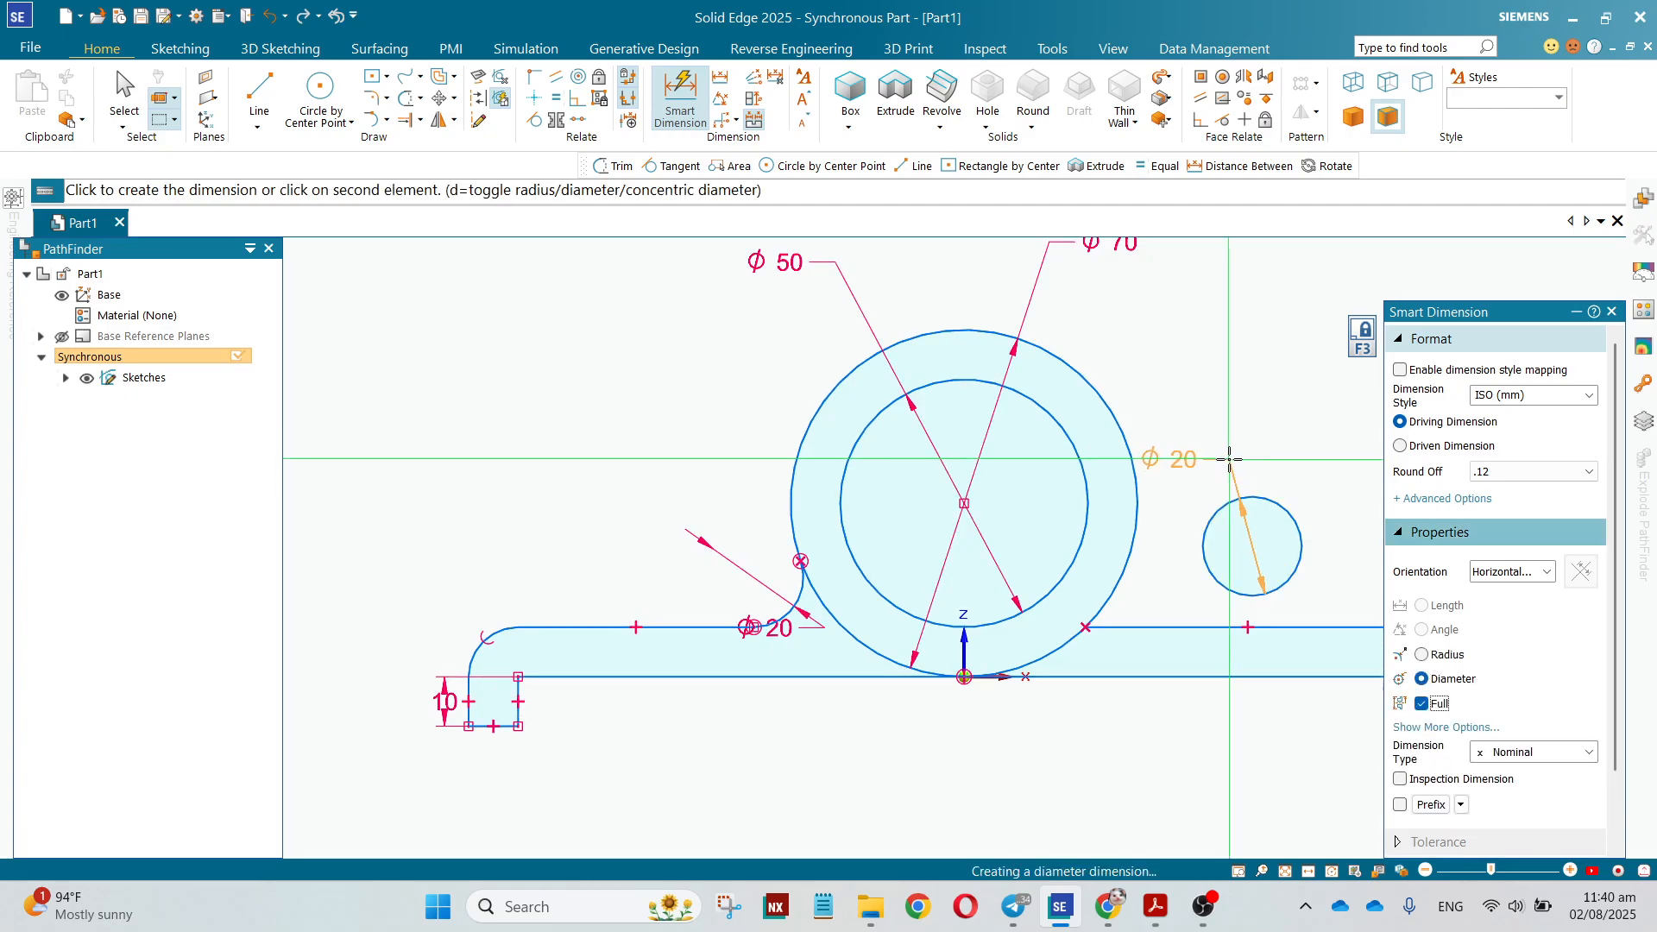
{"action": "left_click", "coordinate": [1244, 434]}
Make the right 20 mm circle tangent to the base's top edge and to the outer 70 mm circle
{"action": "left_click", "coordinate": [535, 119]}
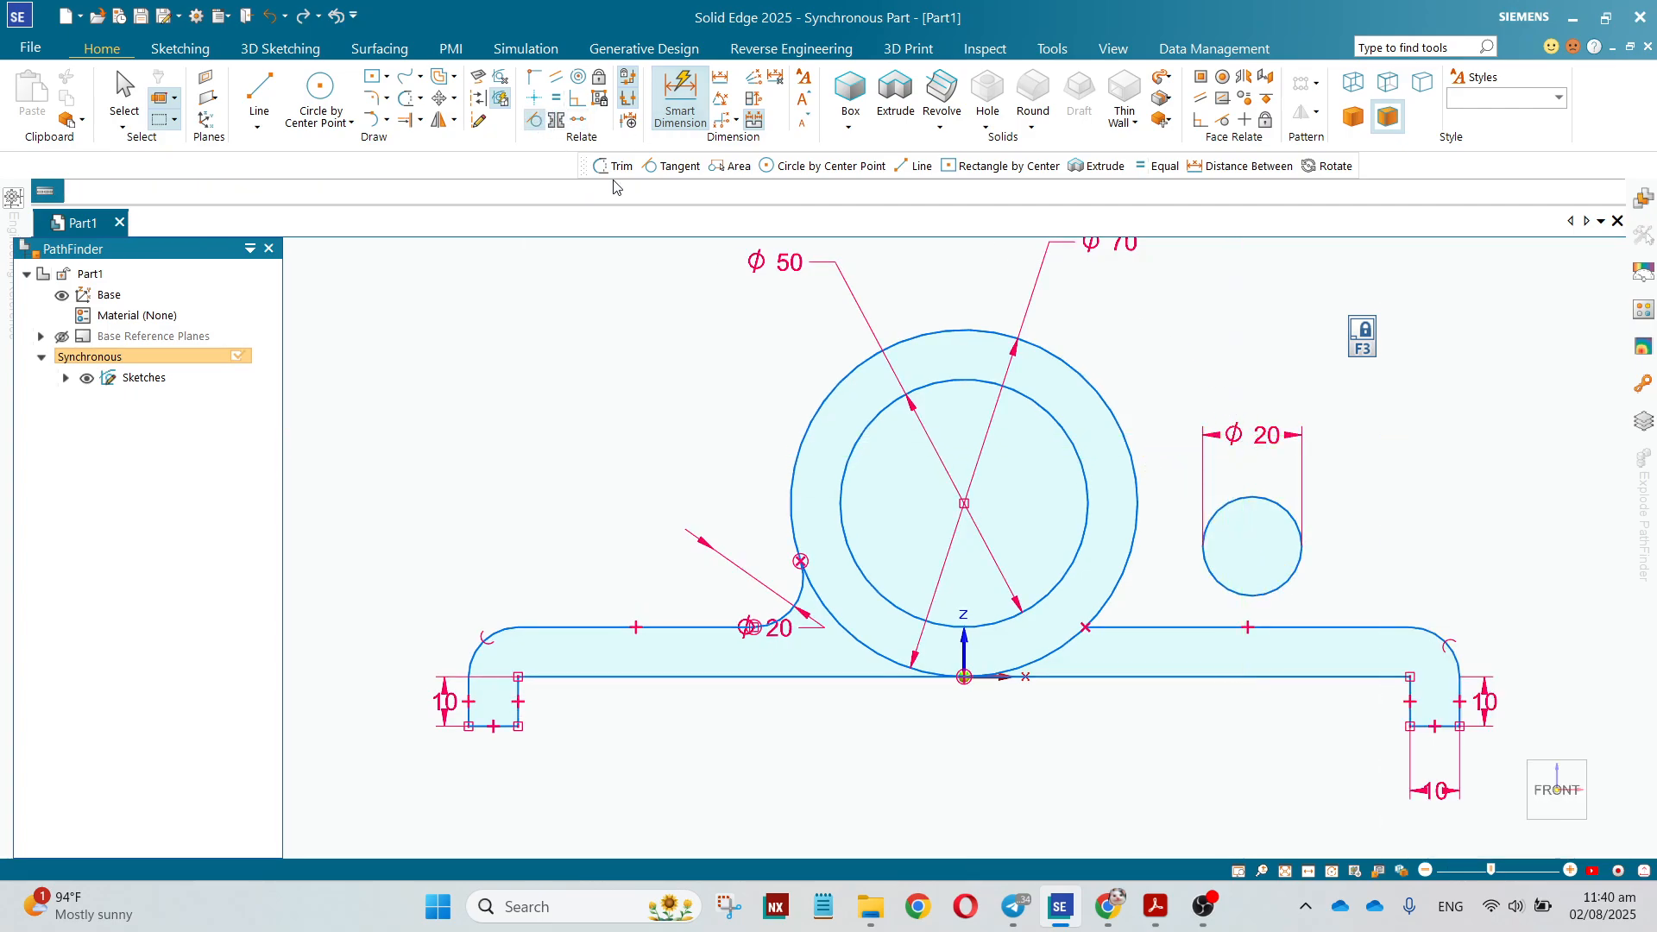
{"action": "left_click", "coordinate": [1206, 583]}
{"action": "left_click", "coordinate": [1205, 626]}
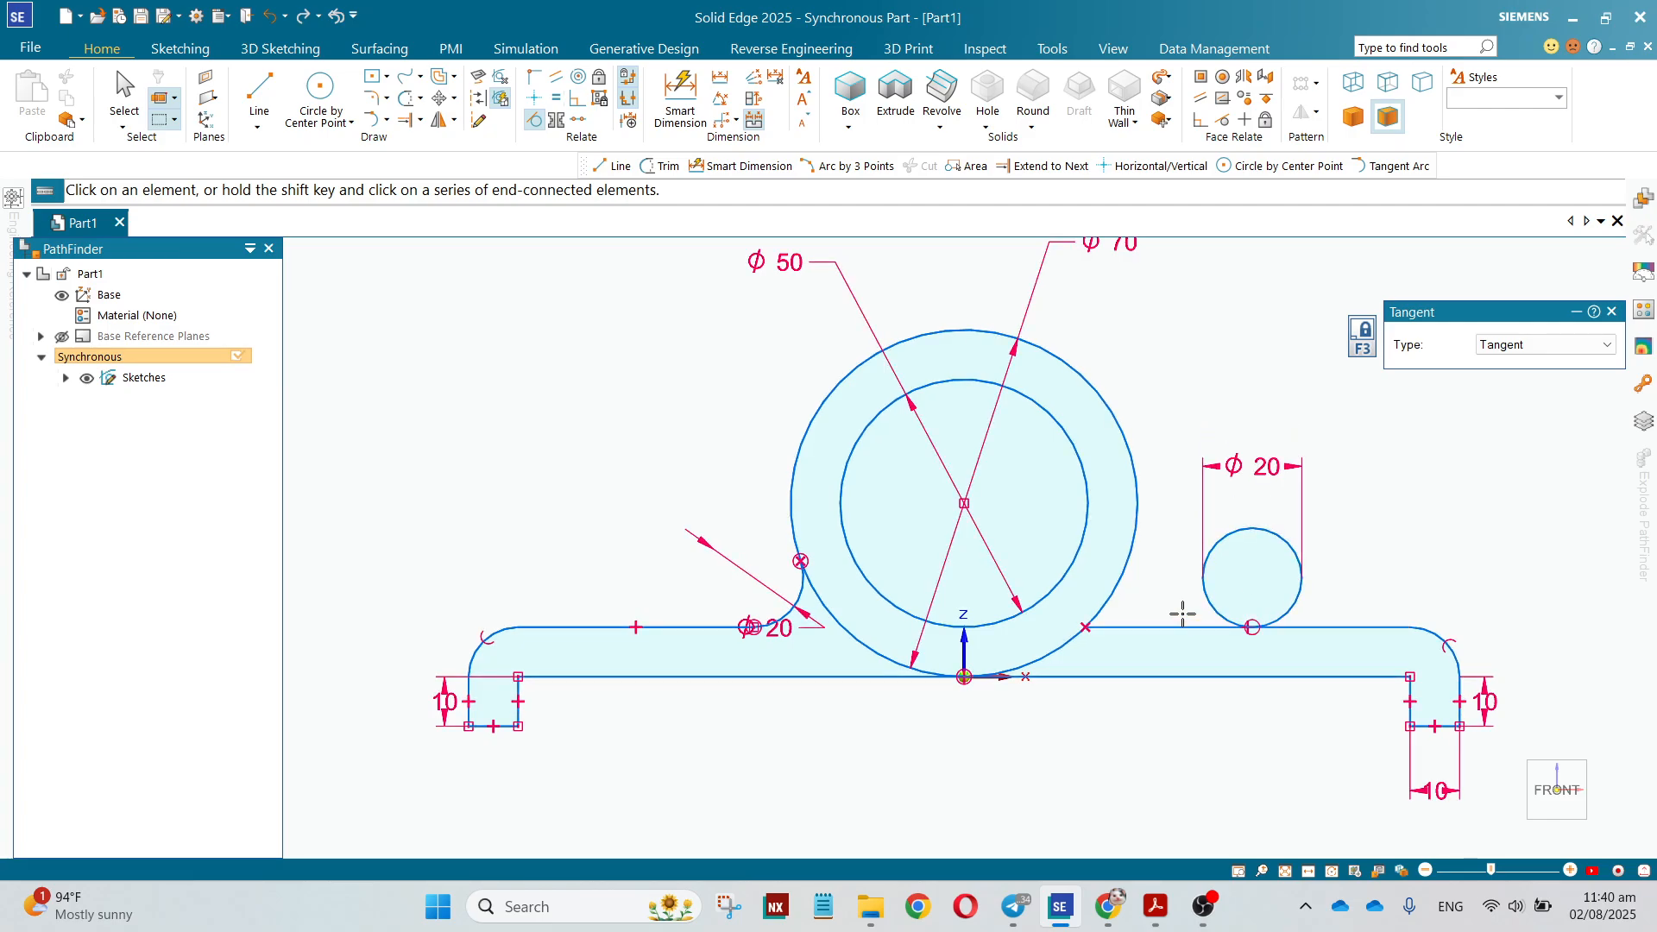
{"action": "left_click", "coordinate": [1205, 597]}
{"action": "left_click", "coordinate": [1136, 573]}
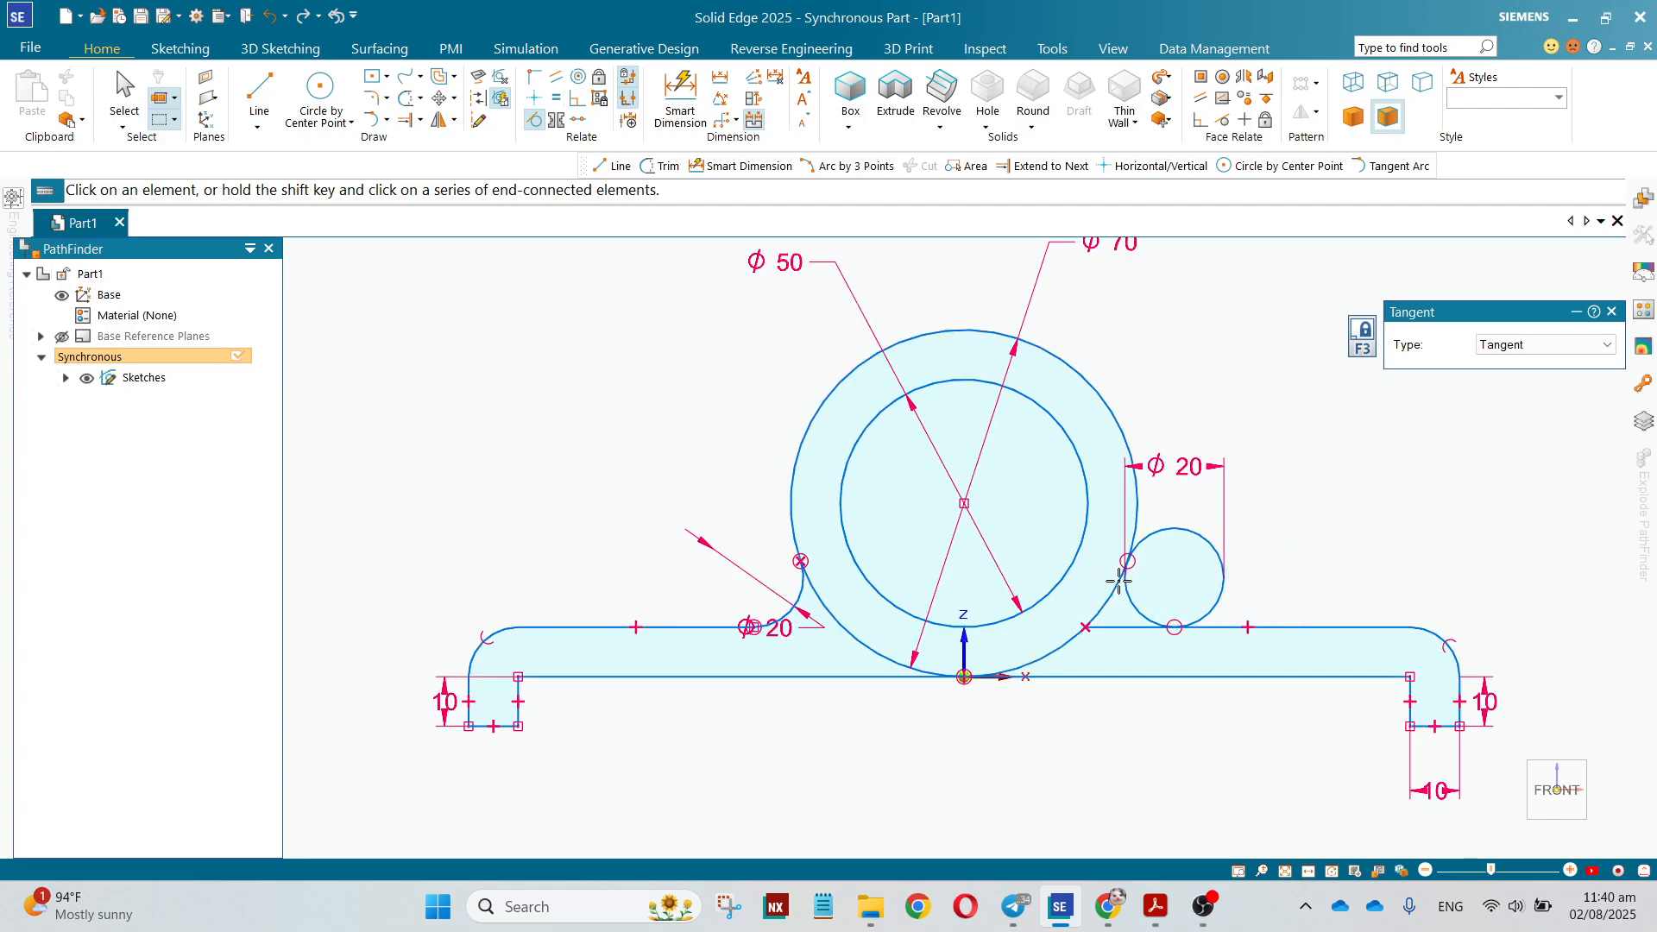
{"action": "left_click", "coordinate": [405, 98]}
{"action": "left_click", "coordinate": [1112, 600]}
{"action": "left_click", "coordinate": [1118, 639]}
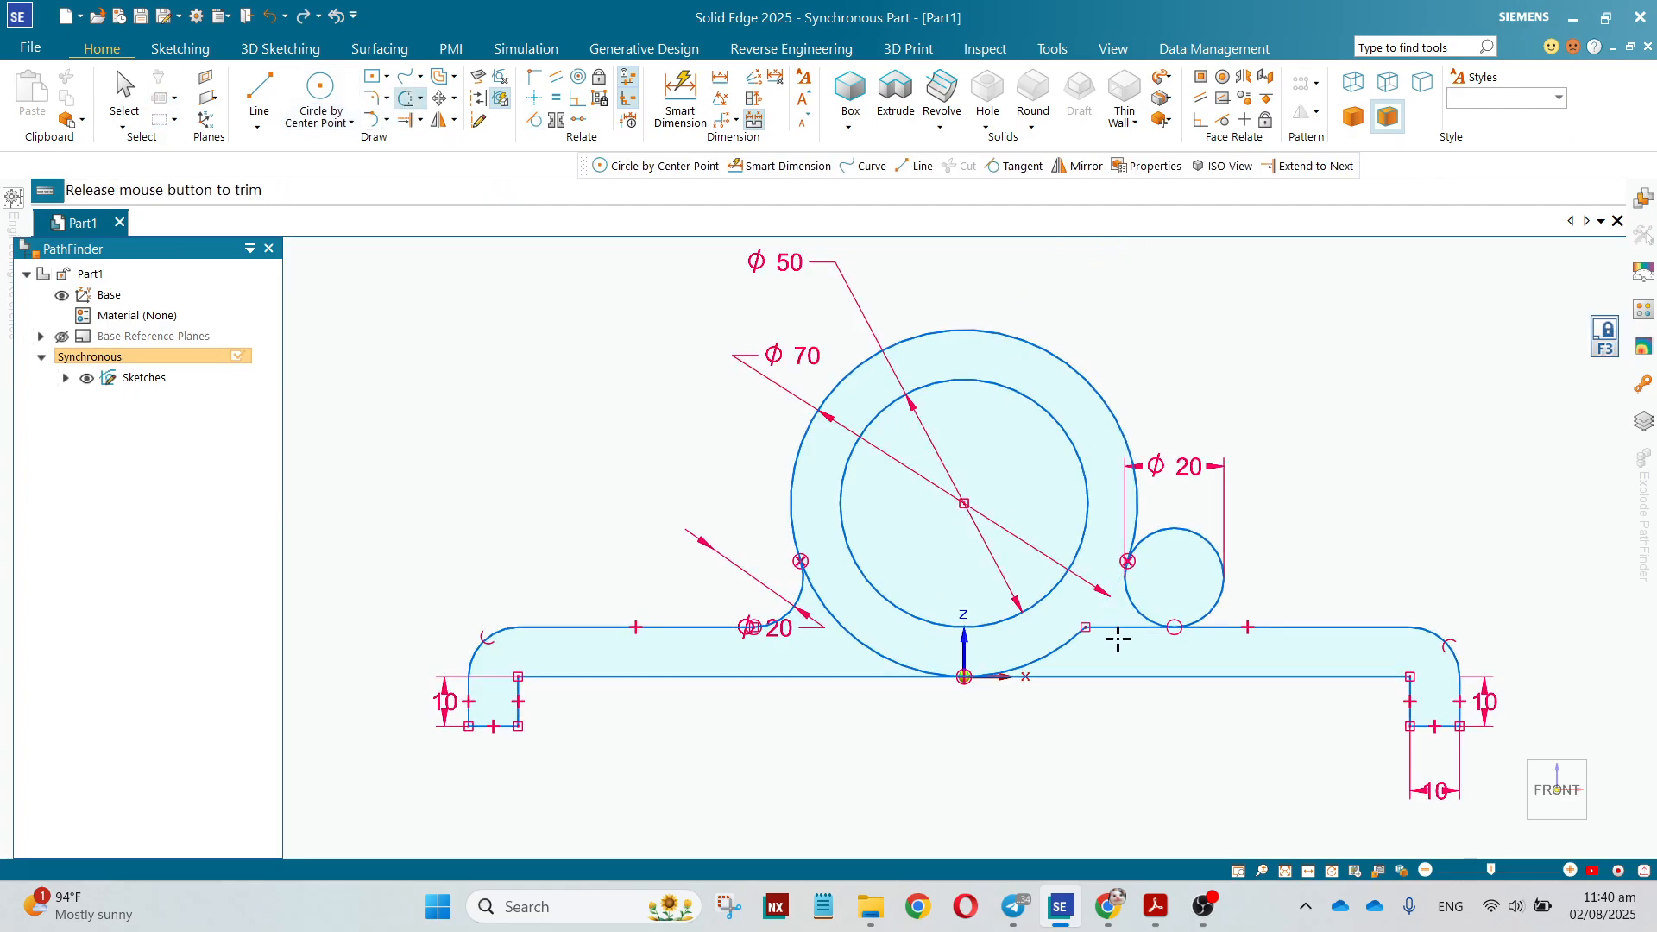
{"action": "key", "text": "ctrl+z"}
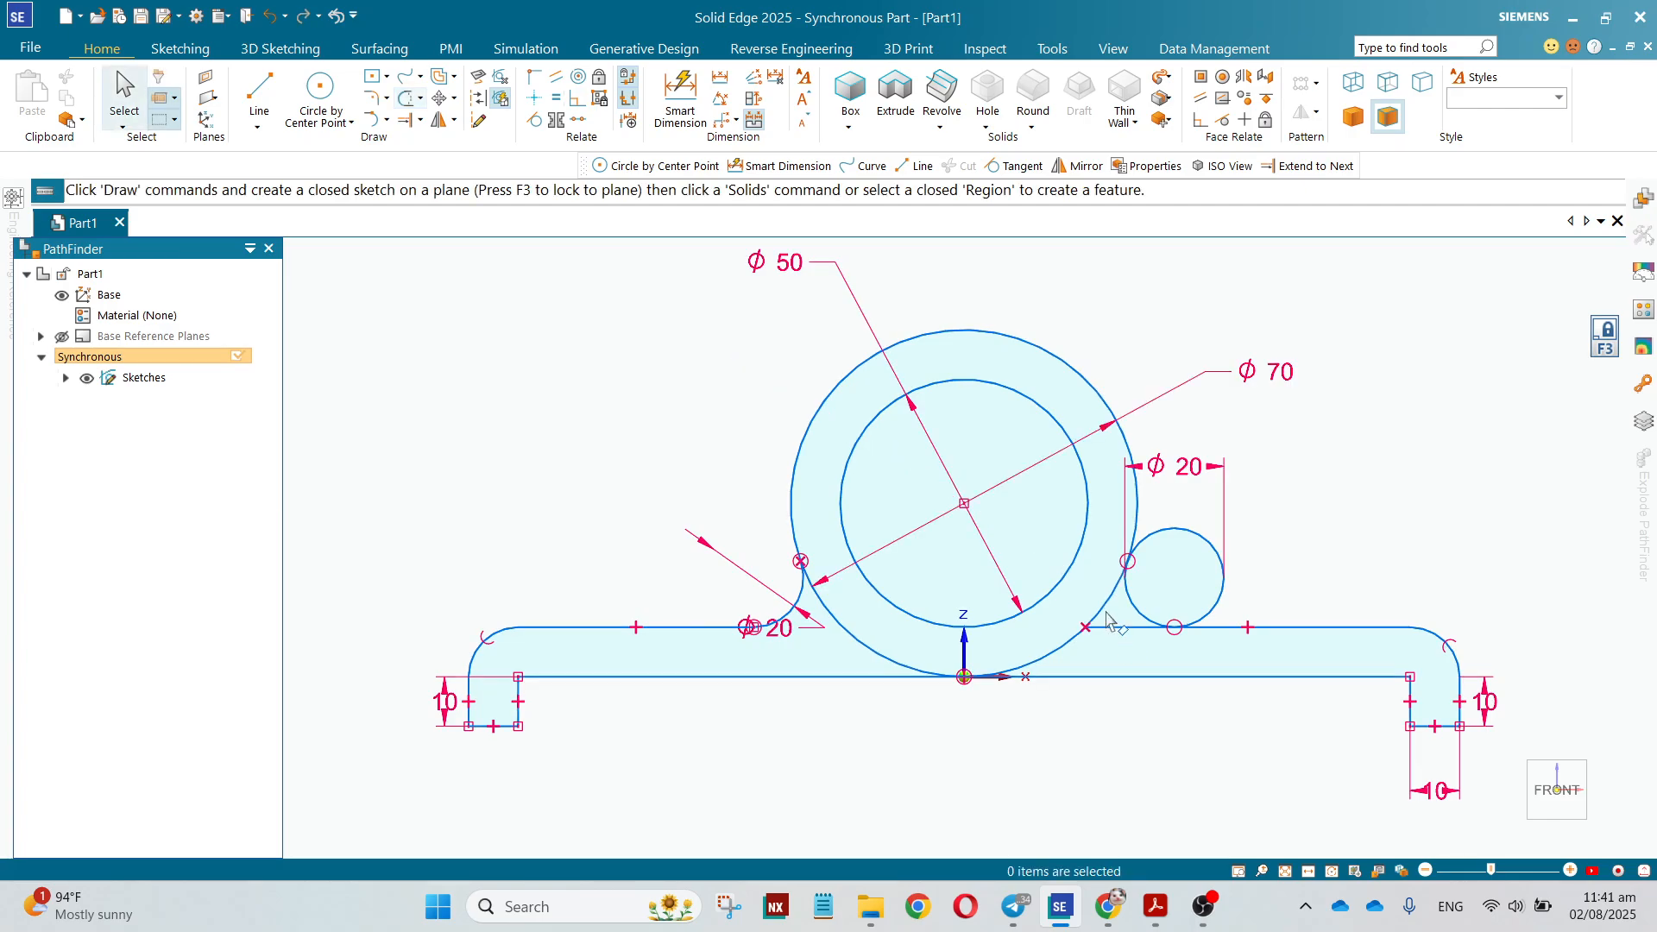
Trim the right 20 mm circle to its blend arc and remove the base's top edge between that arc and the outer circle
{"action": "left_click", "coordinate": [406, 98]}
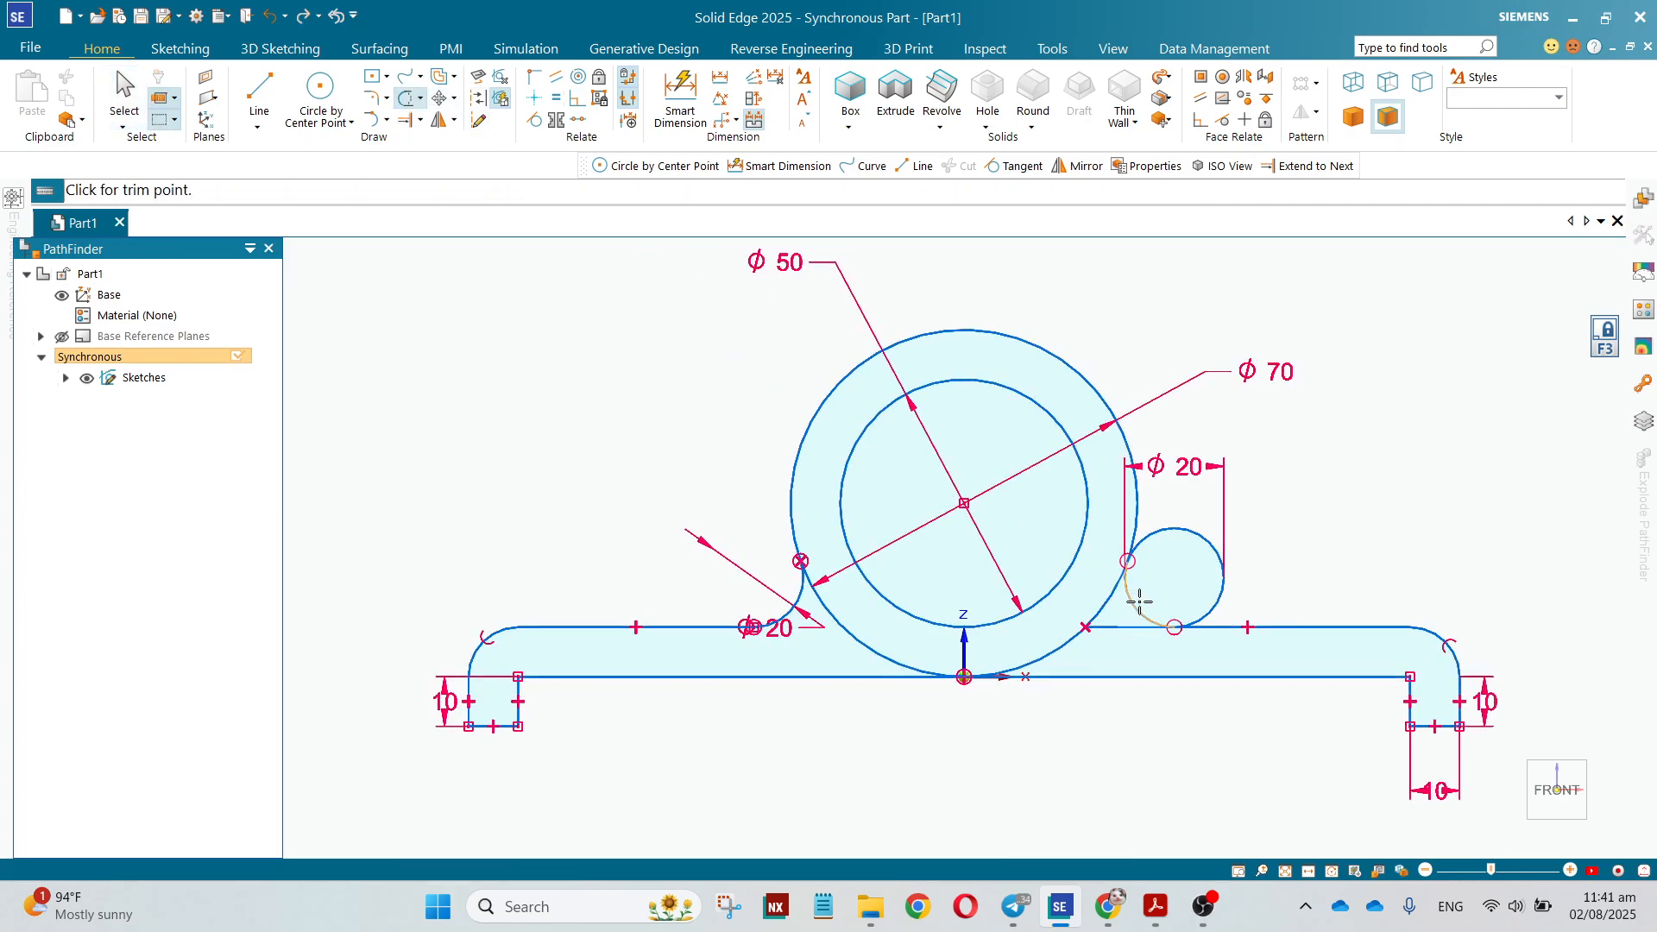
{"action": "left_click", "coordinate": [1224, 581]}
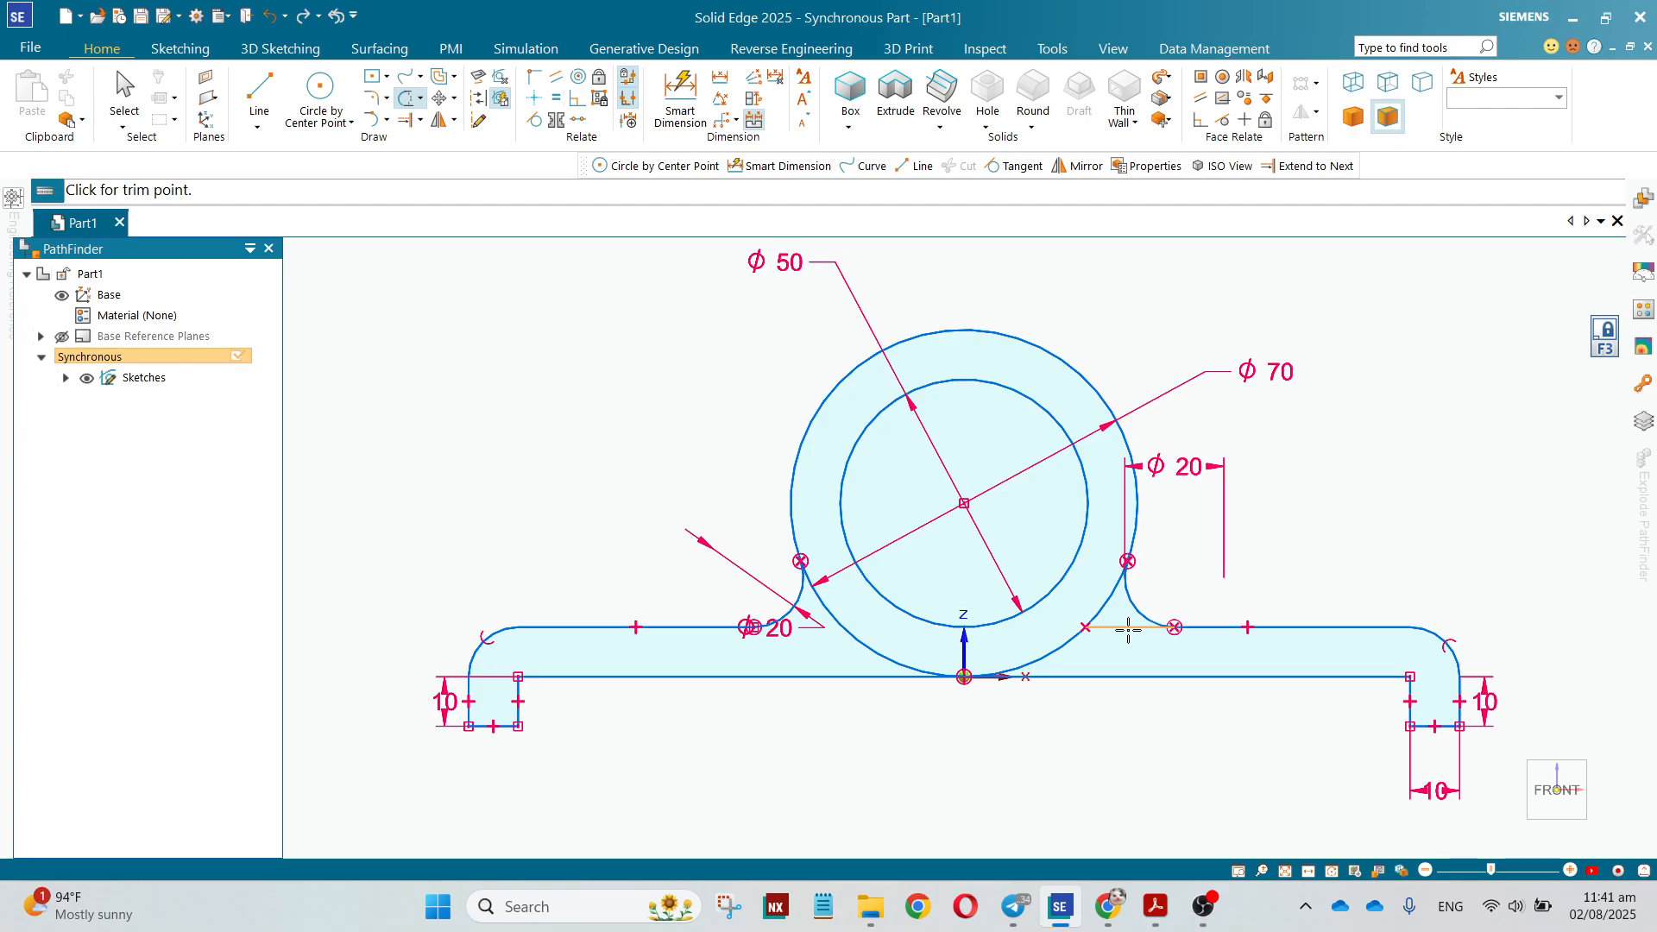
{"action": "left_click", "coordinate": [1128, 631]}
{"action": "key", "text": "Escape"}
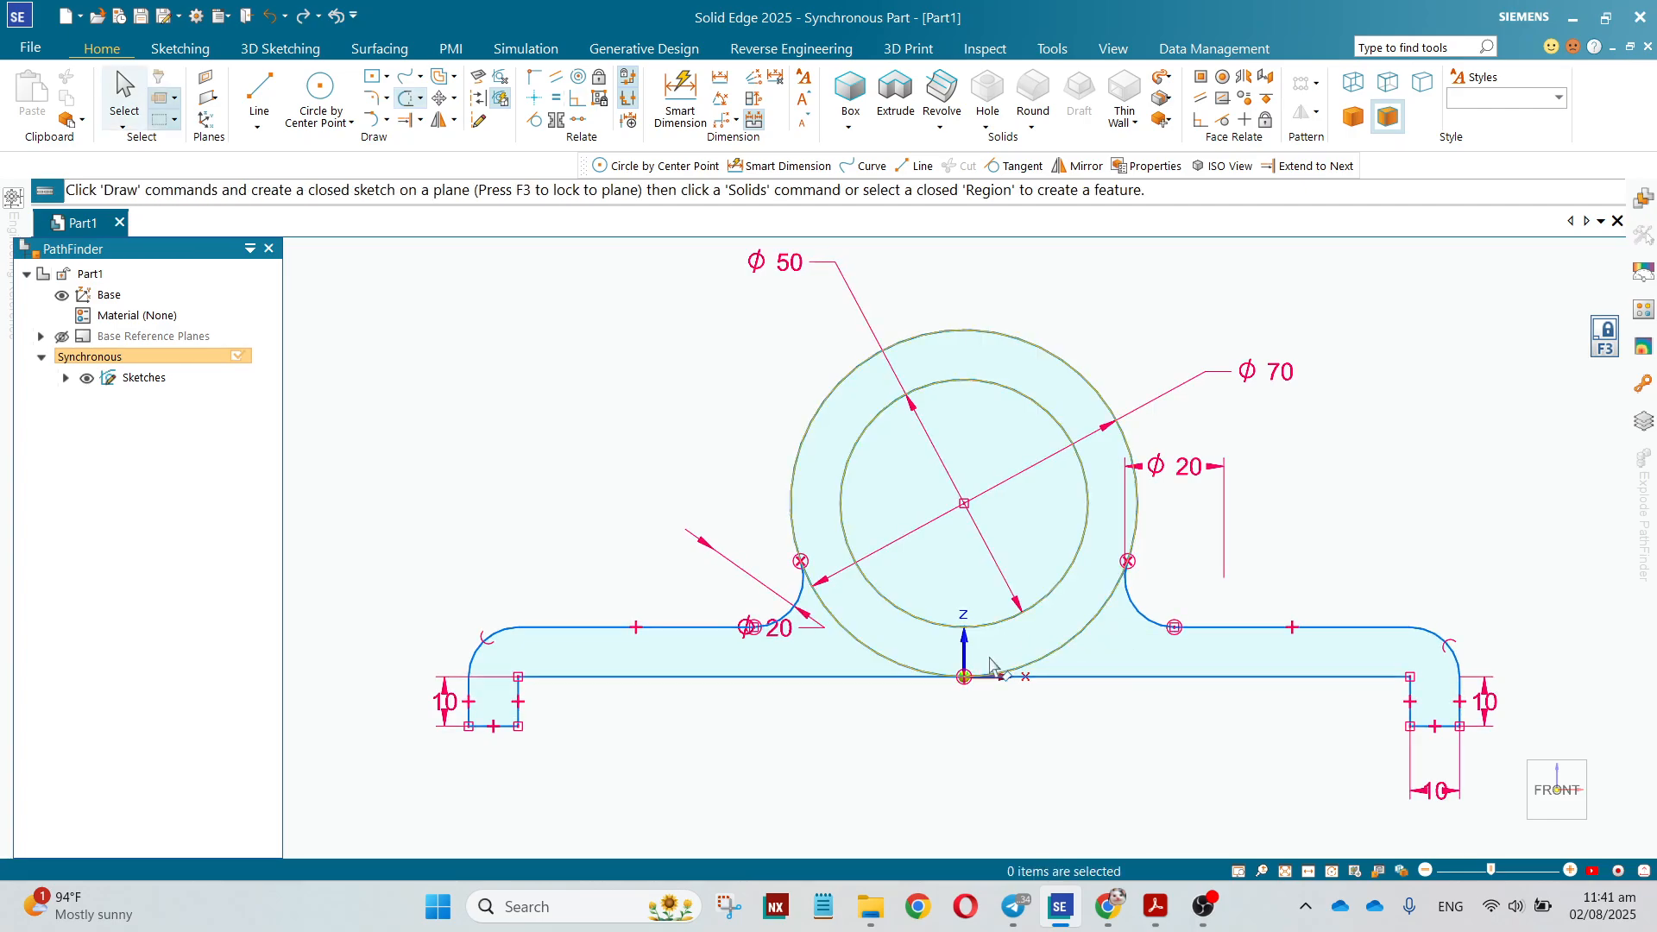
Switch to the PDF to check the Exercise-69 drawing for the extrusion depths, and return to Solid Edge
{"action": "scroll", "coordinate": [1122, 561], "scroll_direction": "down", "scroll_amount": 2}
{"action": "scroll", "coordinate": [1130, 555], "scroll_direction": "up", "scroll_amount": 1}
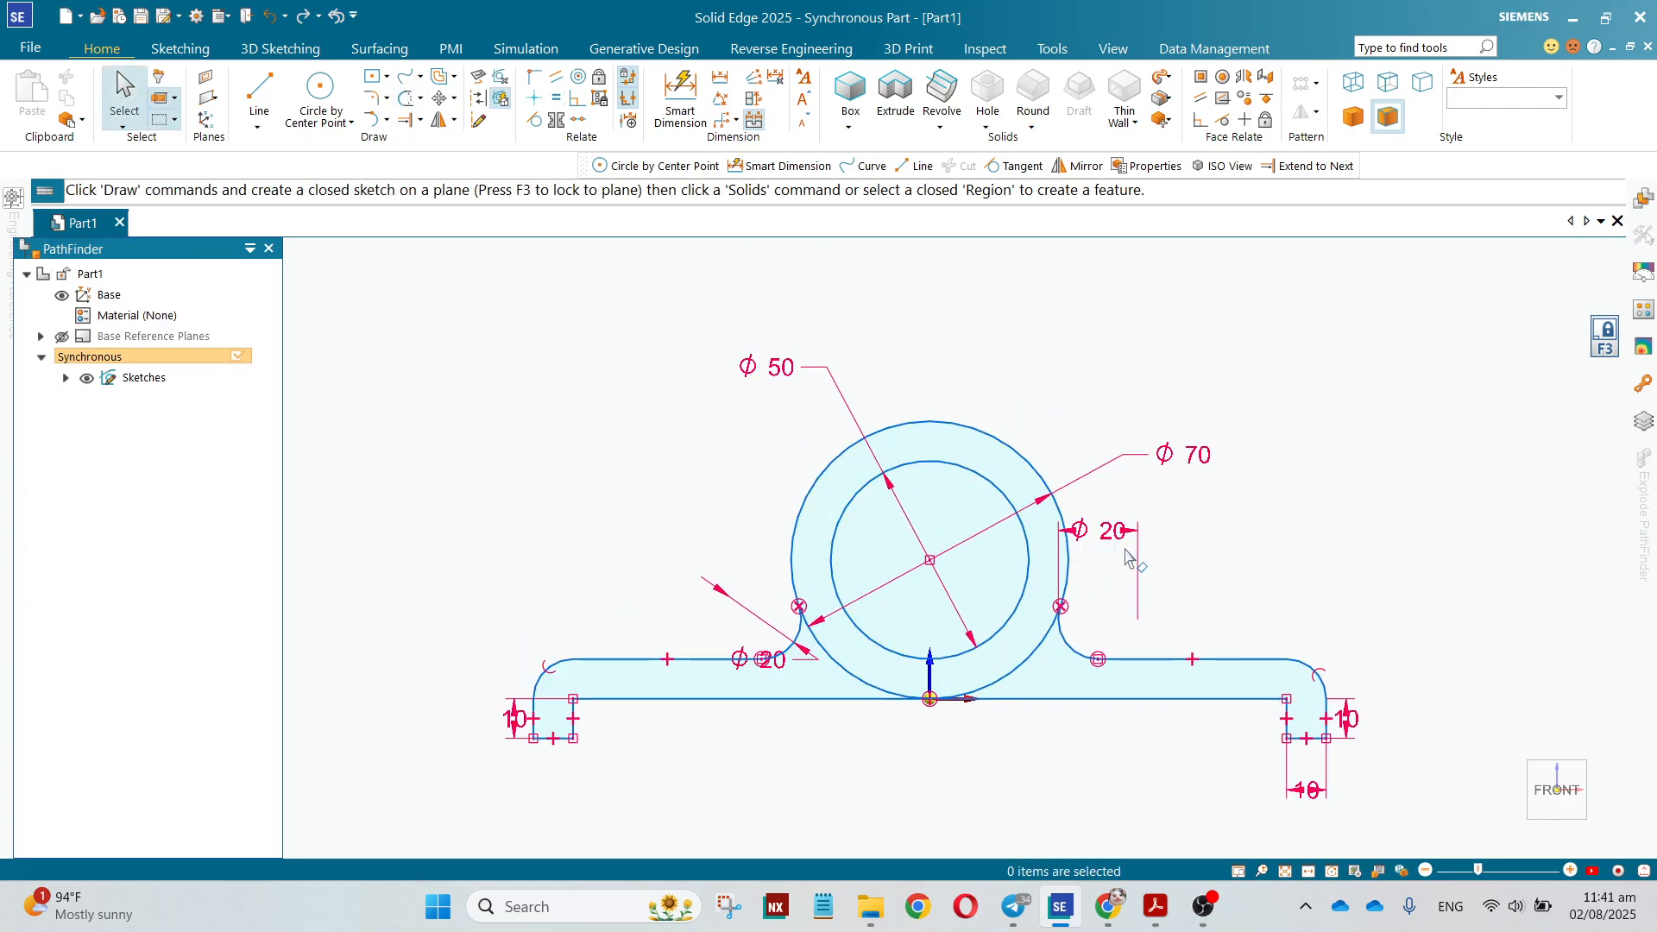
{"action": "left_click", "coordinate": [1155, 918]}
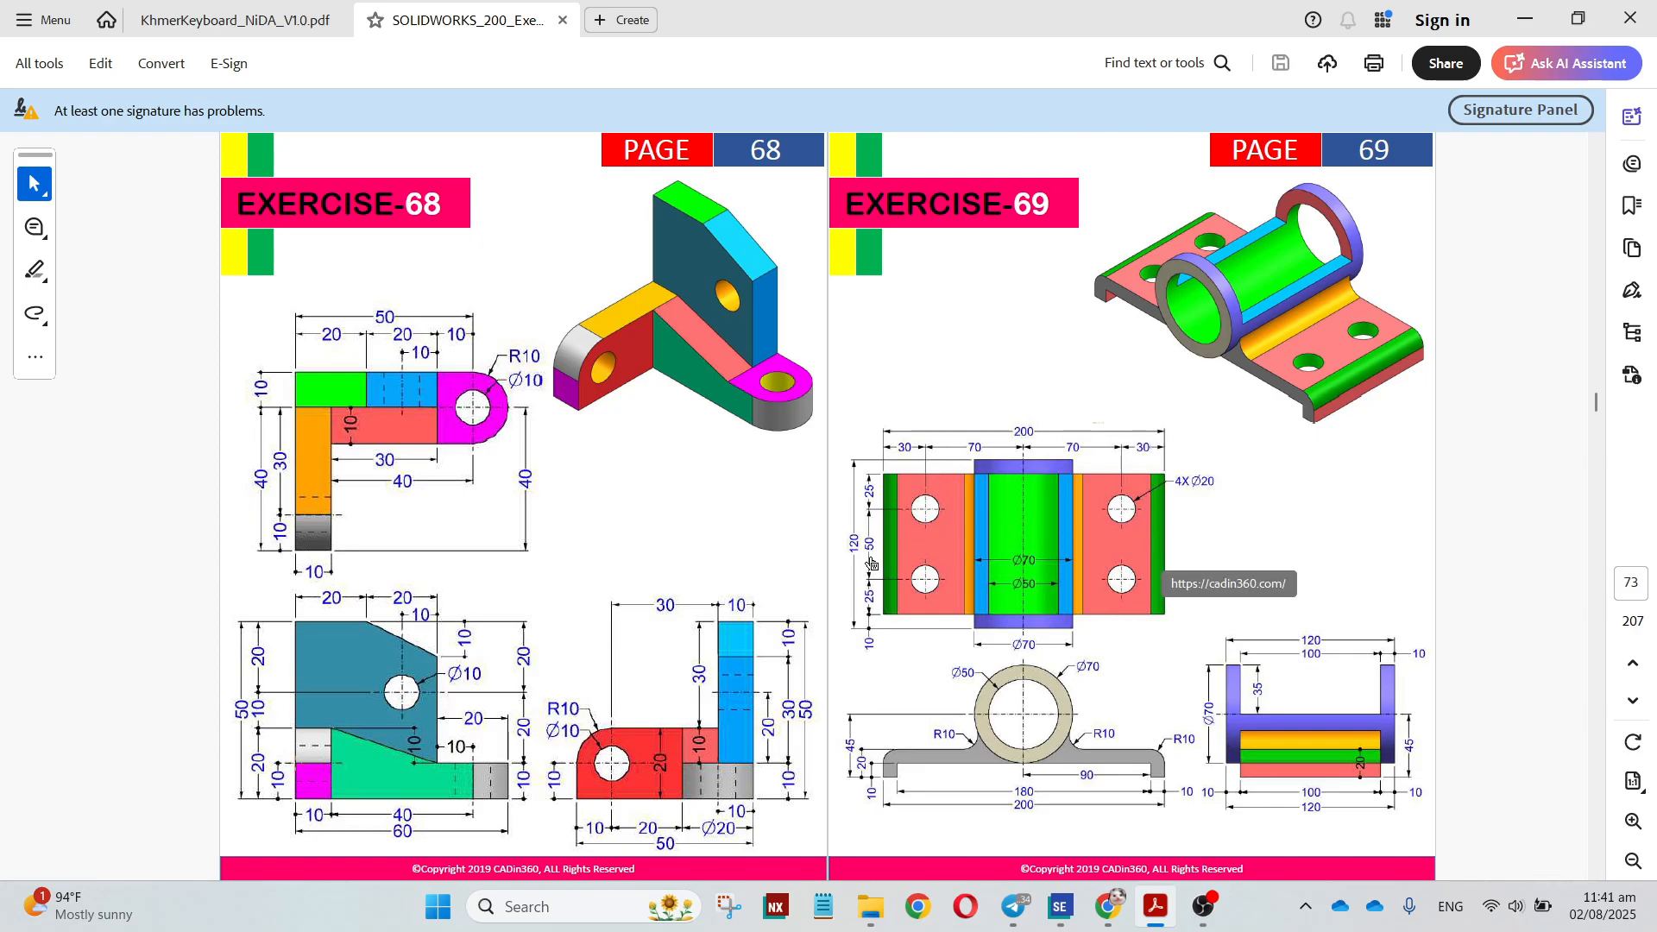
{"action": "left_click", "coordinate": [1062, 906]}
{"action": "left_click", "coordinate": [1053, 677]}
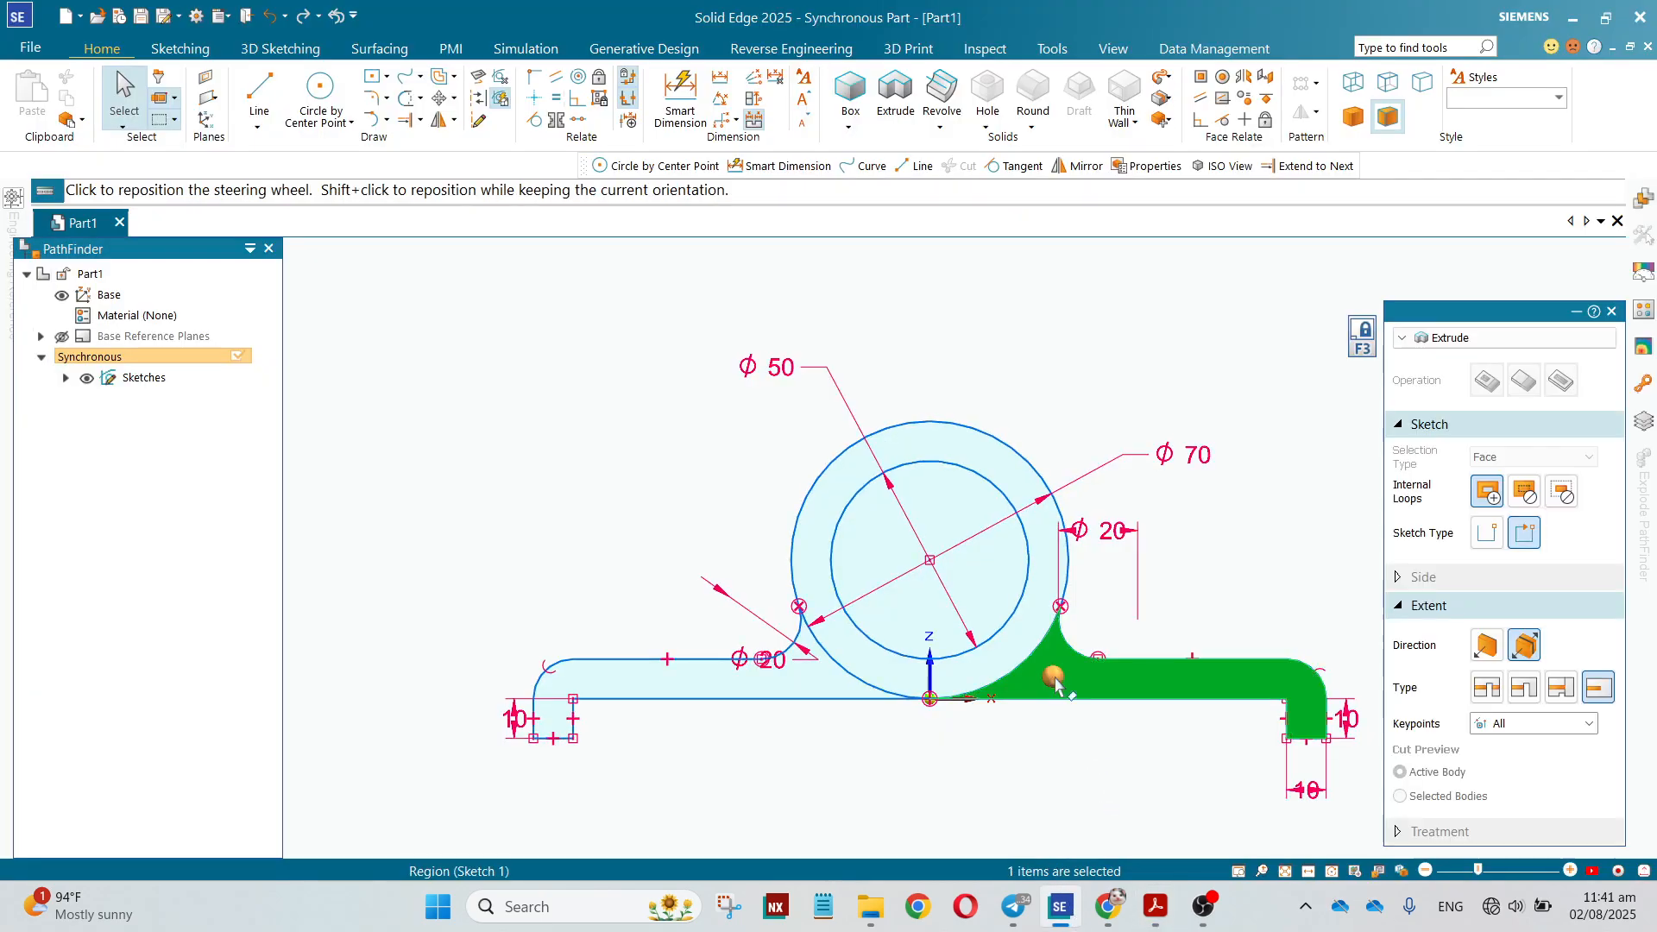
{"action": "left_click", "coordinate": [812, 678]}
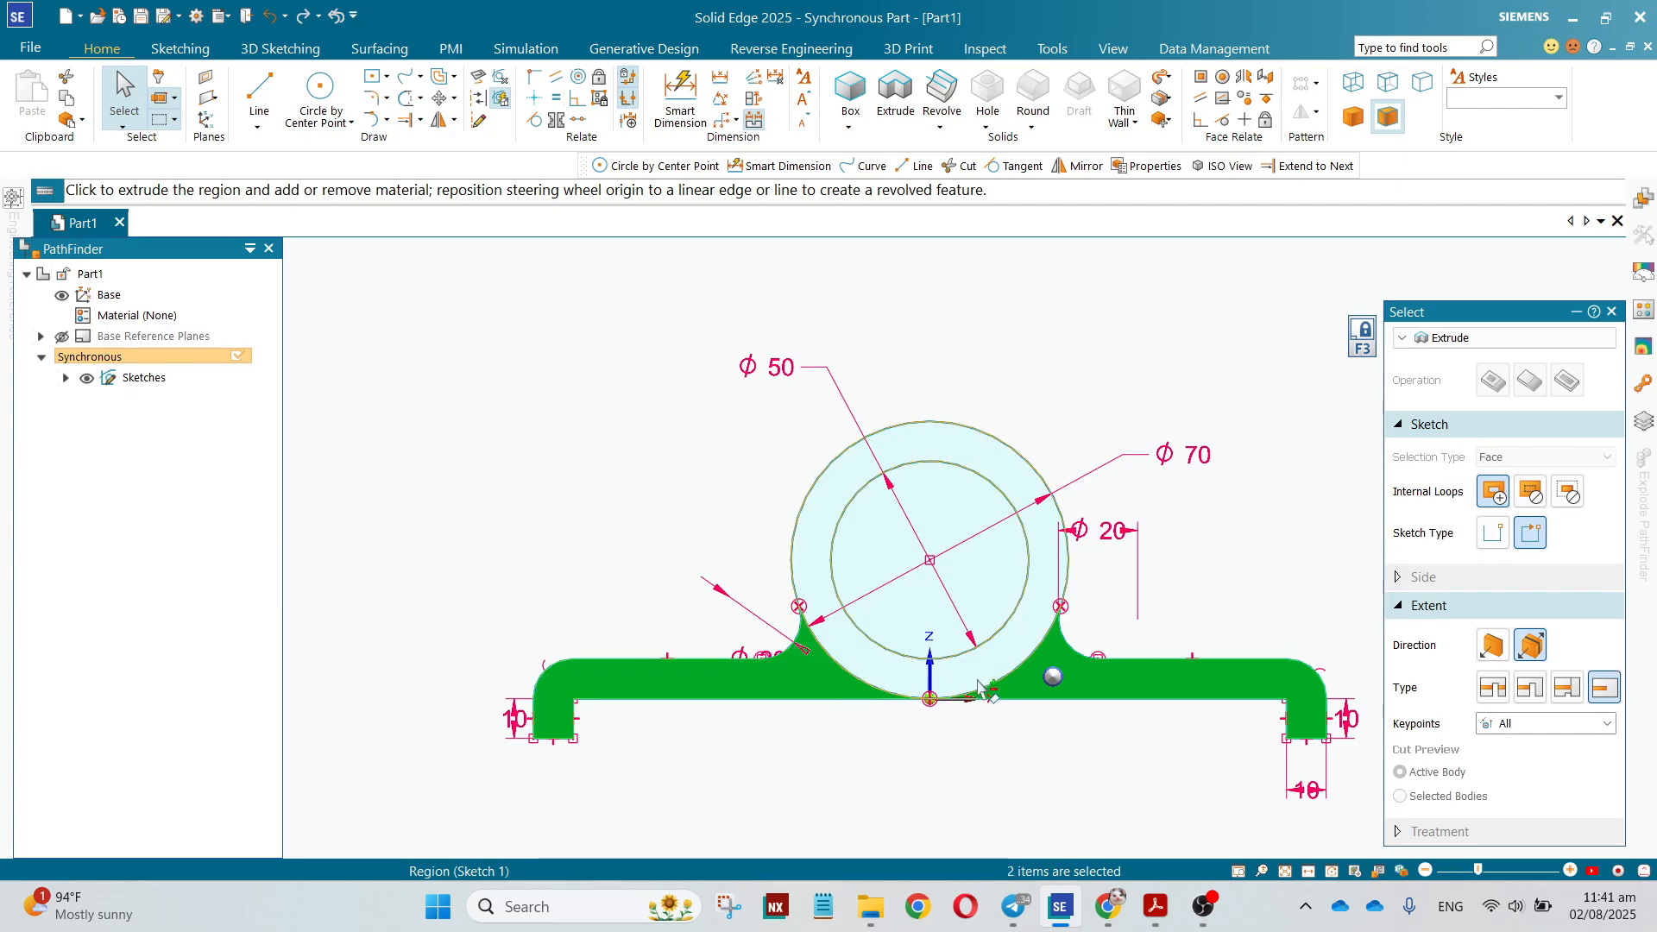
{"action": "middle_click_drag", "start_coordinate": [1101, 673], "coordinate": [1024, 740]}
{"action": "left_click", "coordinate": [1056, 688]}
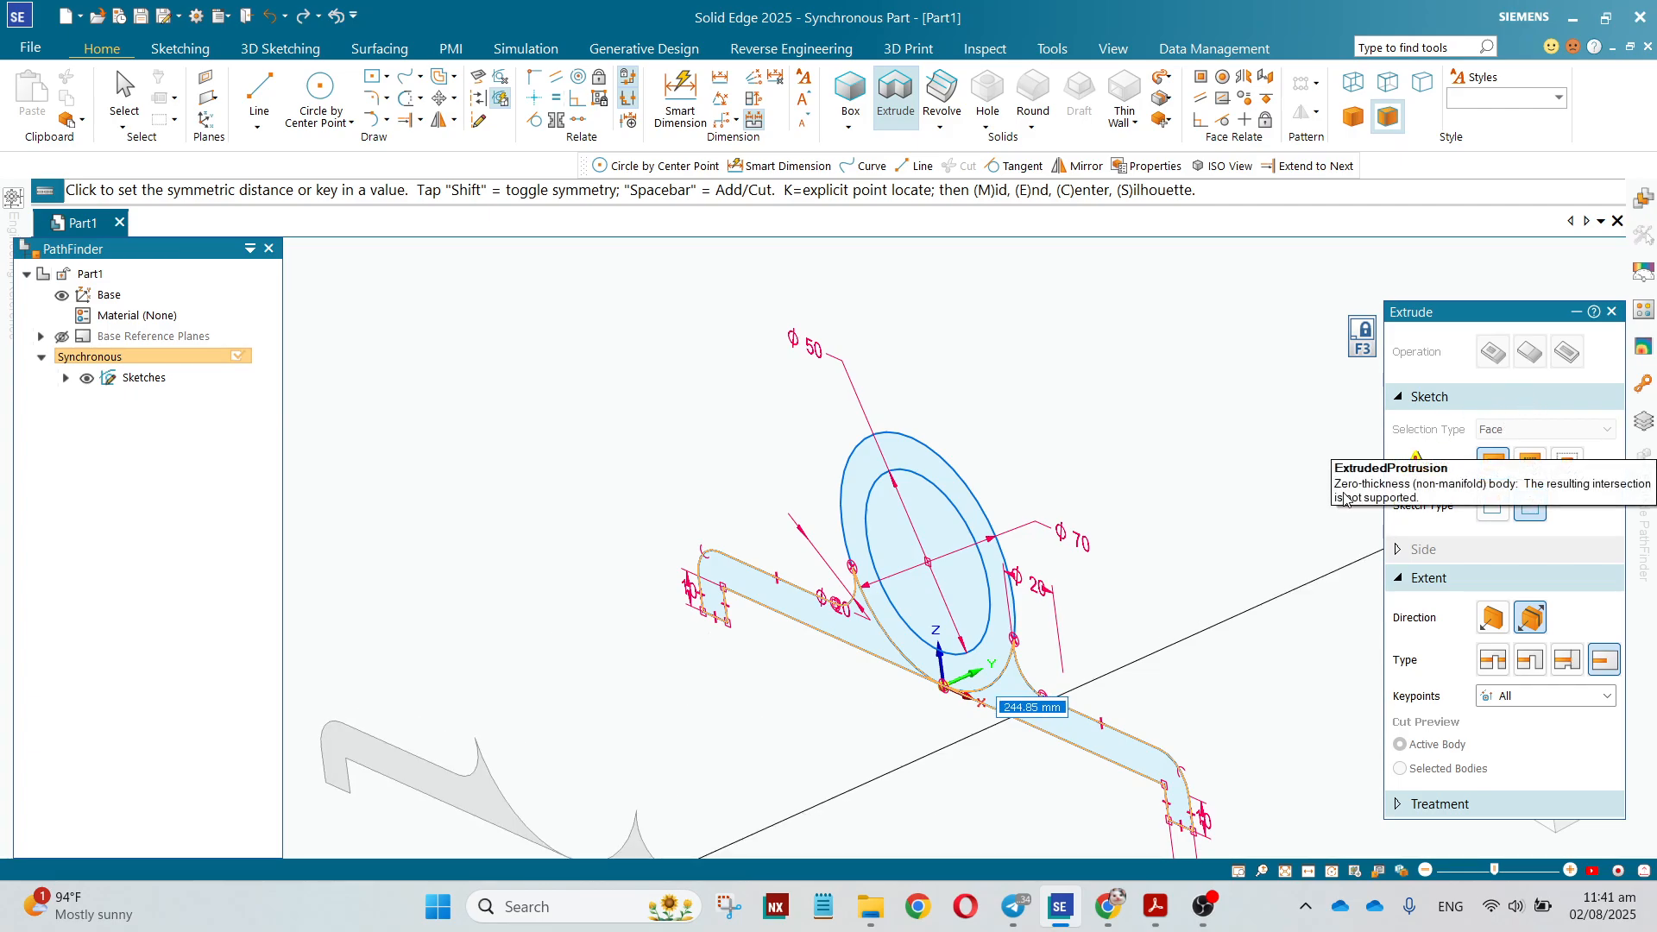
{"action": "key", "text": "Escape"}
Extrude the ring between the 50 mm and 70 mm circles symmetrically to a total length of 120 mm
{"action": "left_click", "coordinate": [997, 656]}
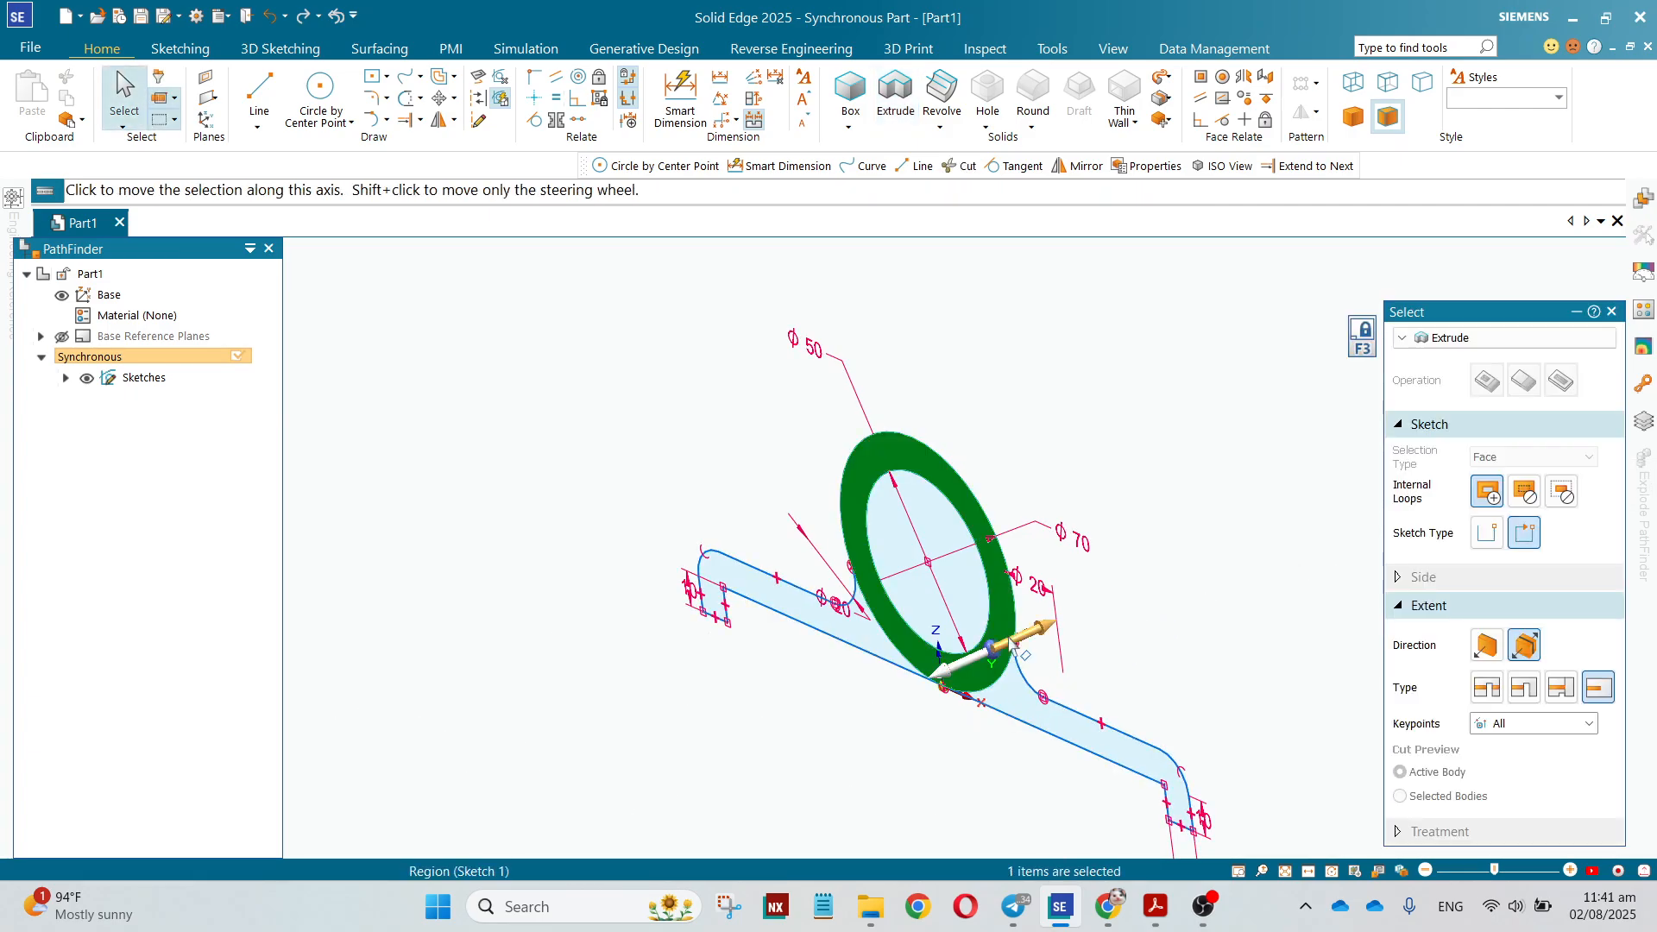
{"action": "left_click", "coordinate": [997, 656]}
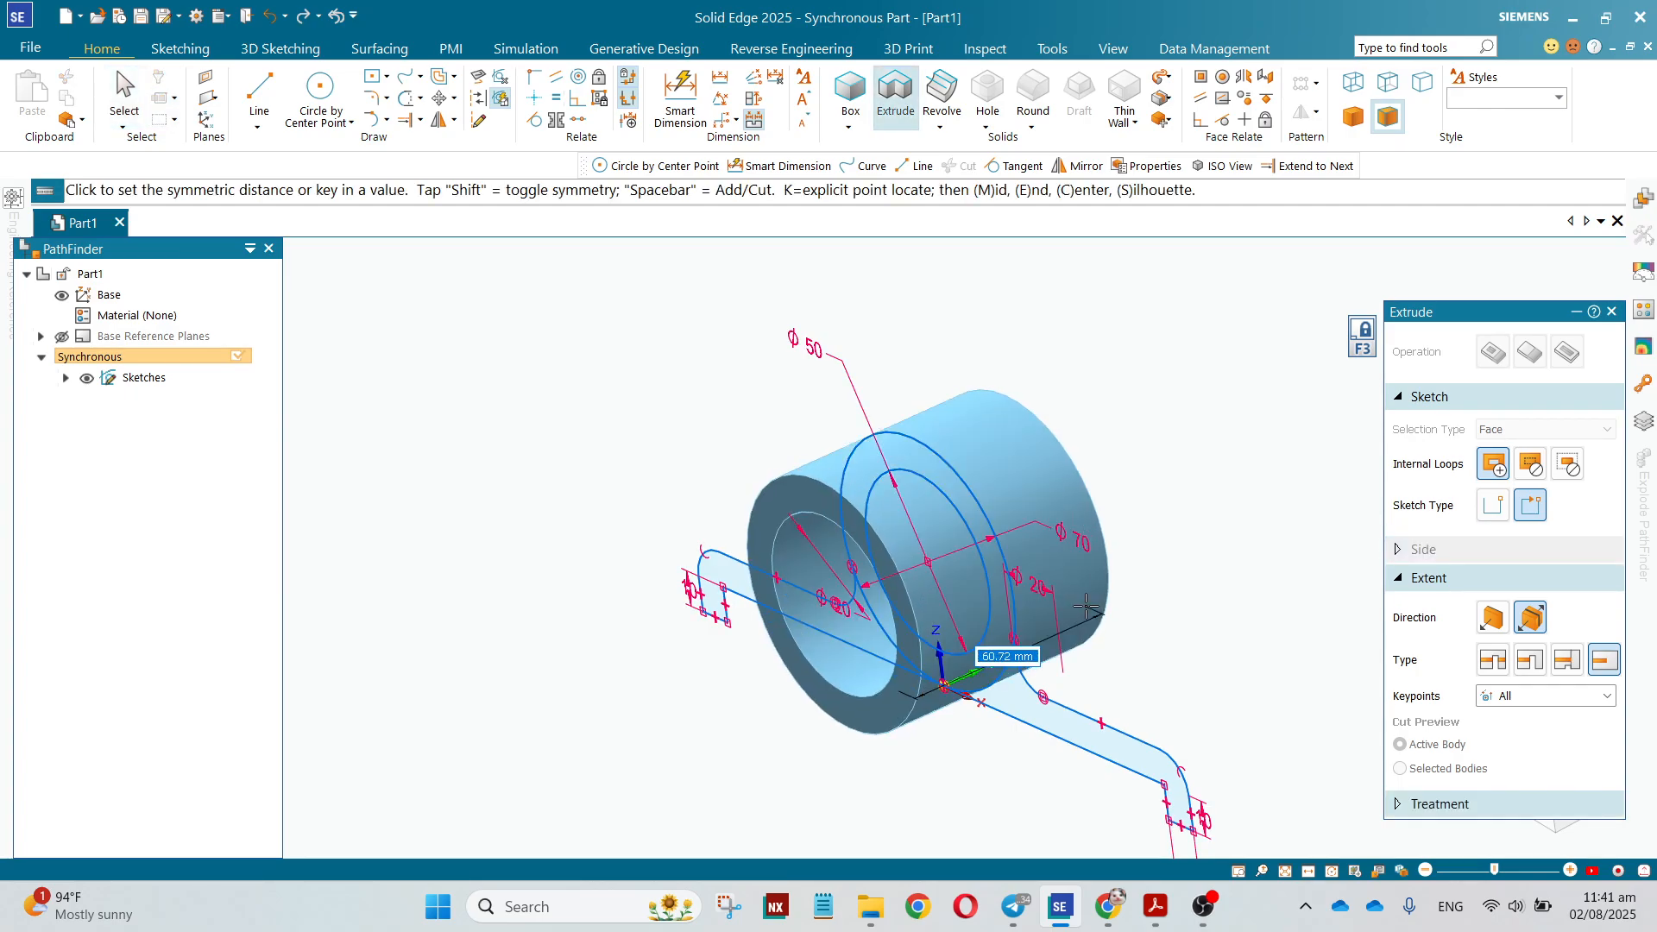
{"action": "type", "text": "120"}
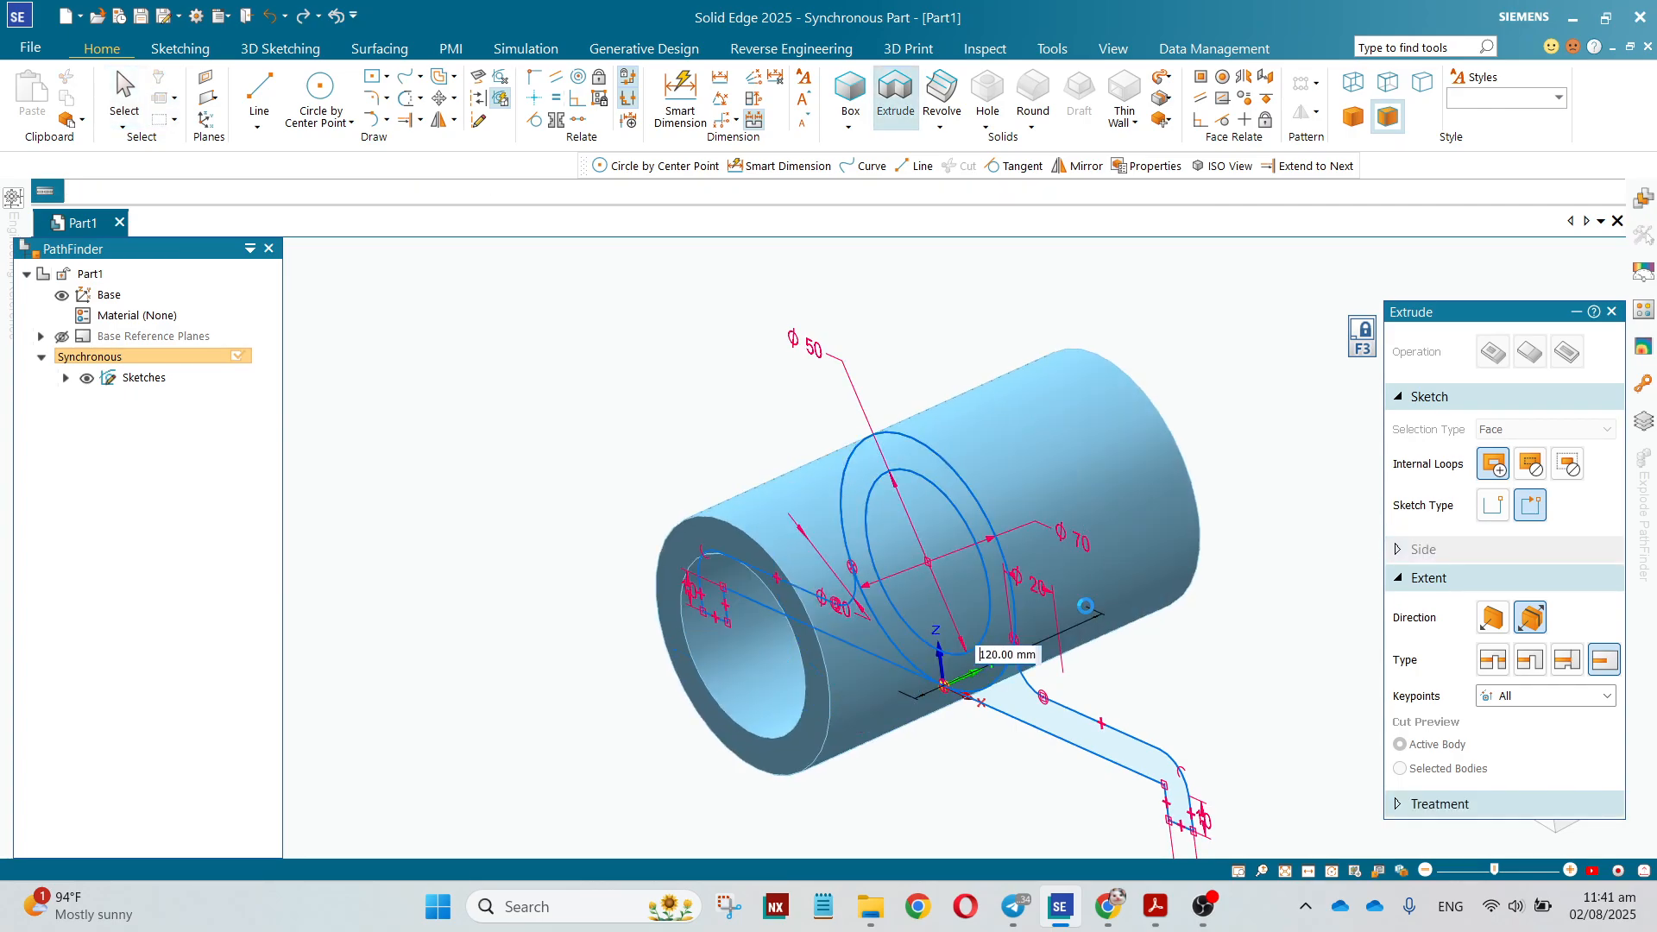
{"action": "key", "text": "Return"}
Restore the ring's used sketch, Sketch 2, so the circles bound the base regions again
{"action": "middle_click_drag", "start_coordinate": [1113, 609], "coordinate": [1225, 632]}
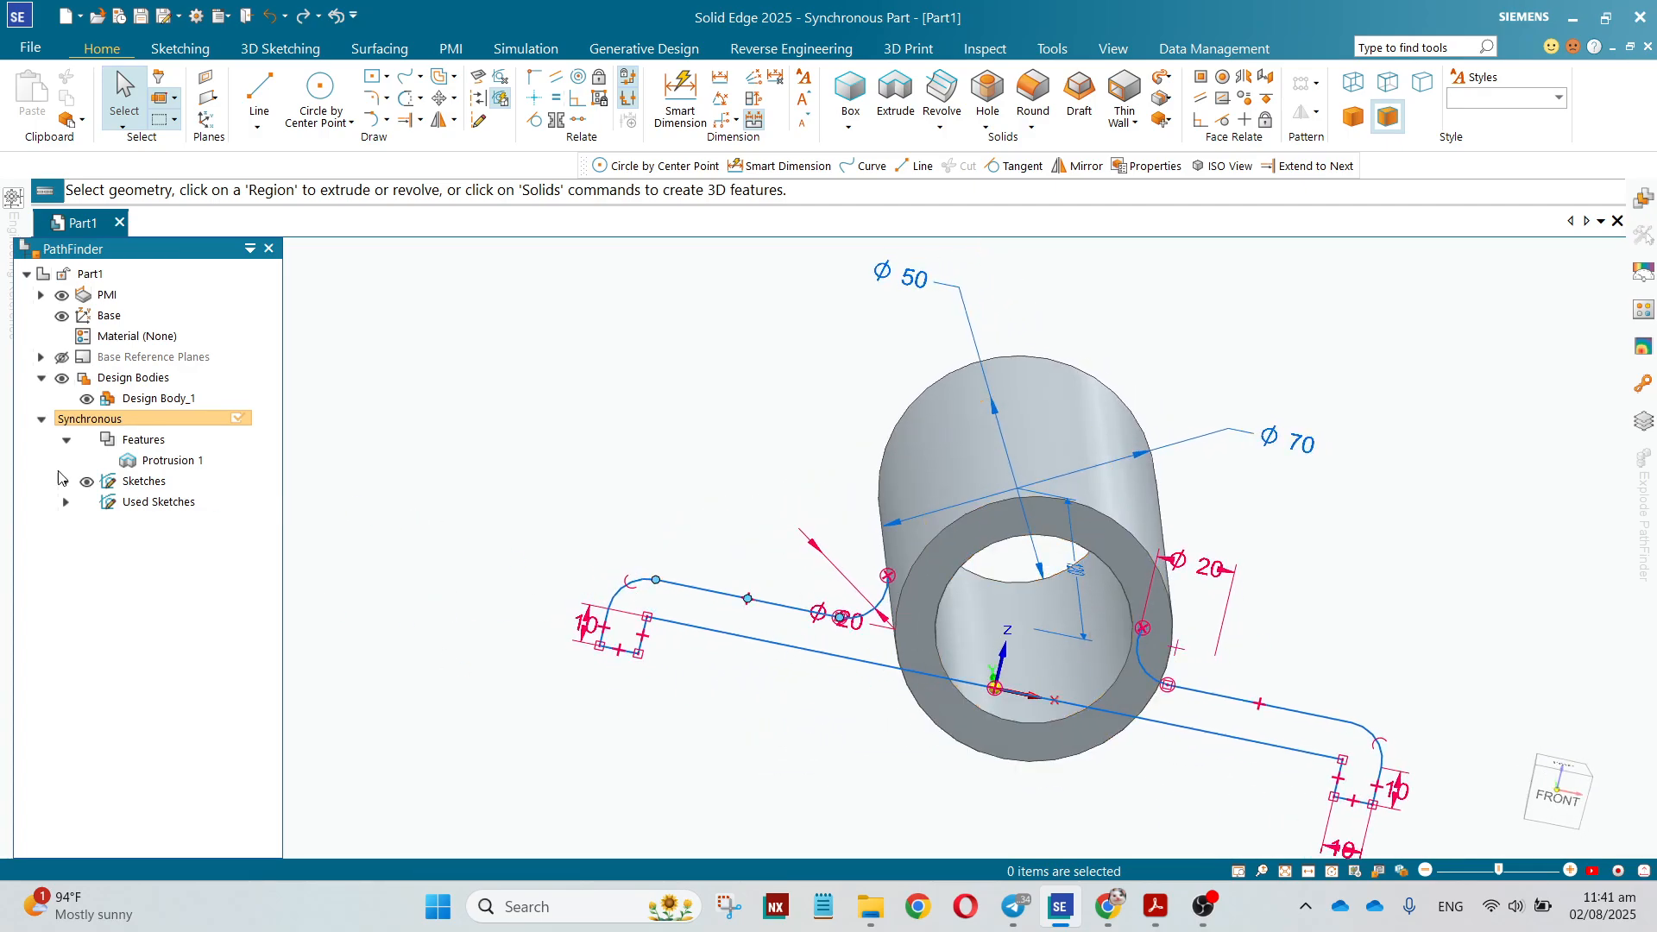
{"action": "left_click", "coordinate": [65, 501]}
{"action": "left_click", "coordinate": [157, 523]}
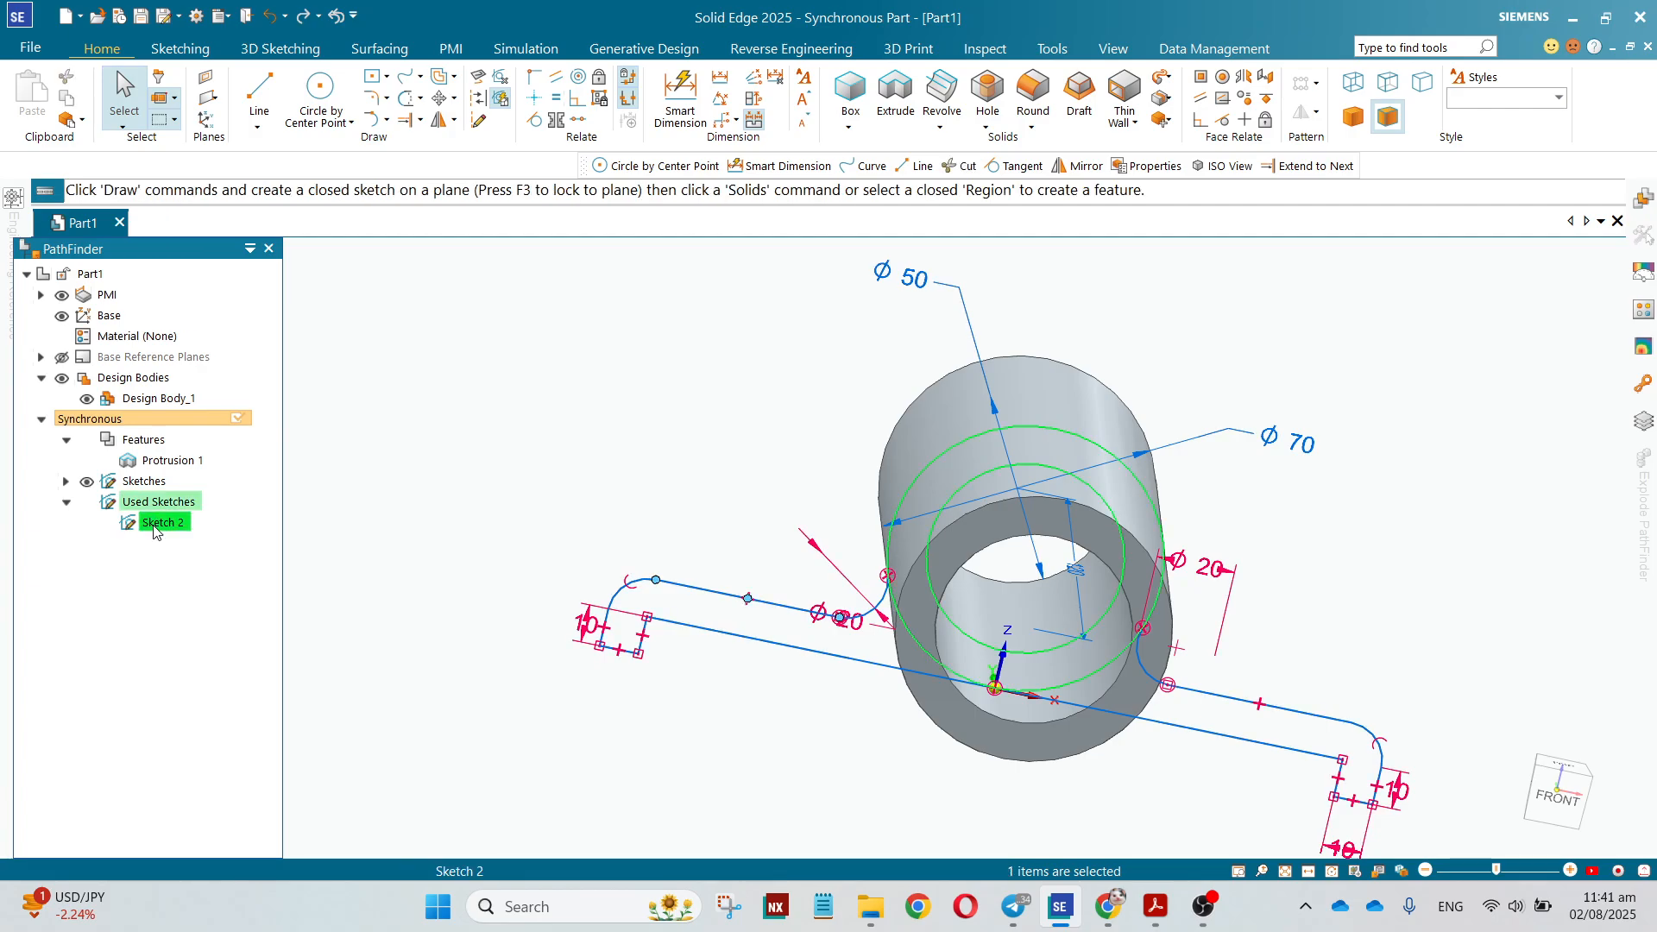
{"action": "right_click", "coordinate": [153, 526]}
{"action": "left_click", "coordinate": [172, 538]}
{"action": "middle_click_drag", "start_coordinate": [799, 759], "coordinate": [725, 748]}
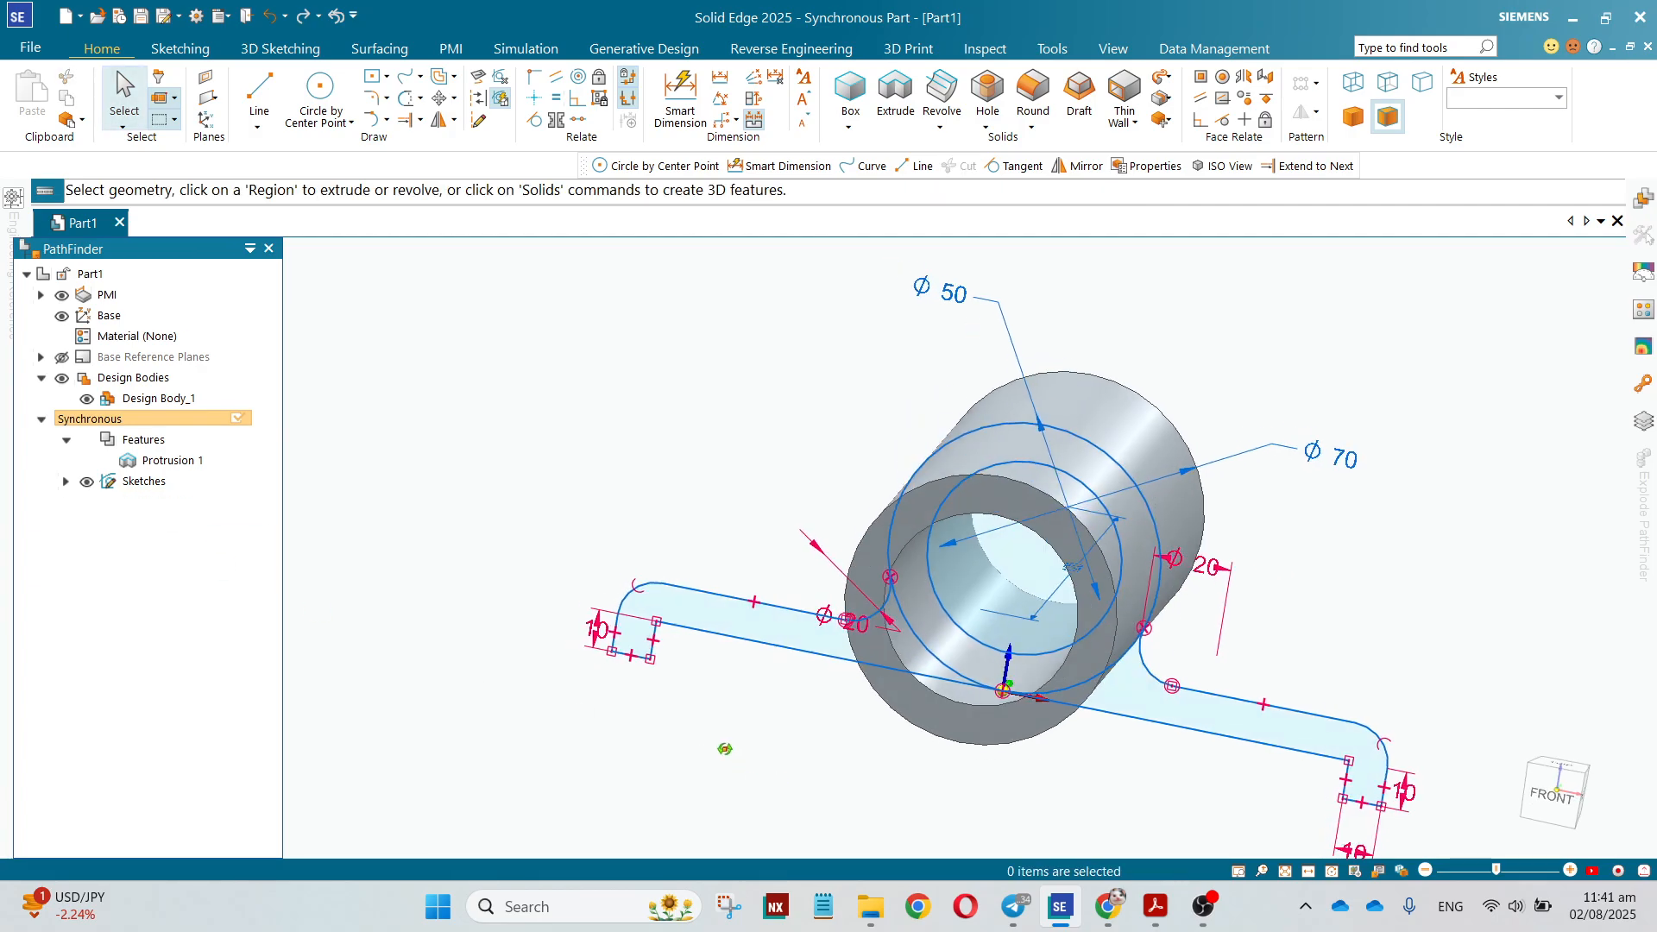
Extrude both base regions beside the ring symmetrically to a total of 100 mm, adding material to the body
{"action": "left_click", "coordinate": [747, 633]}
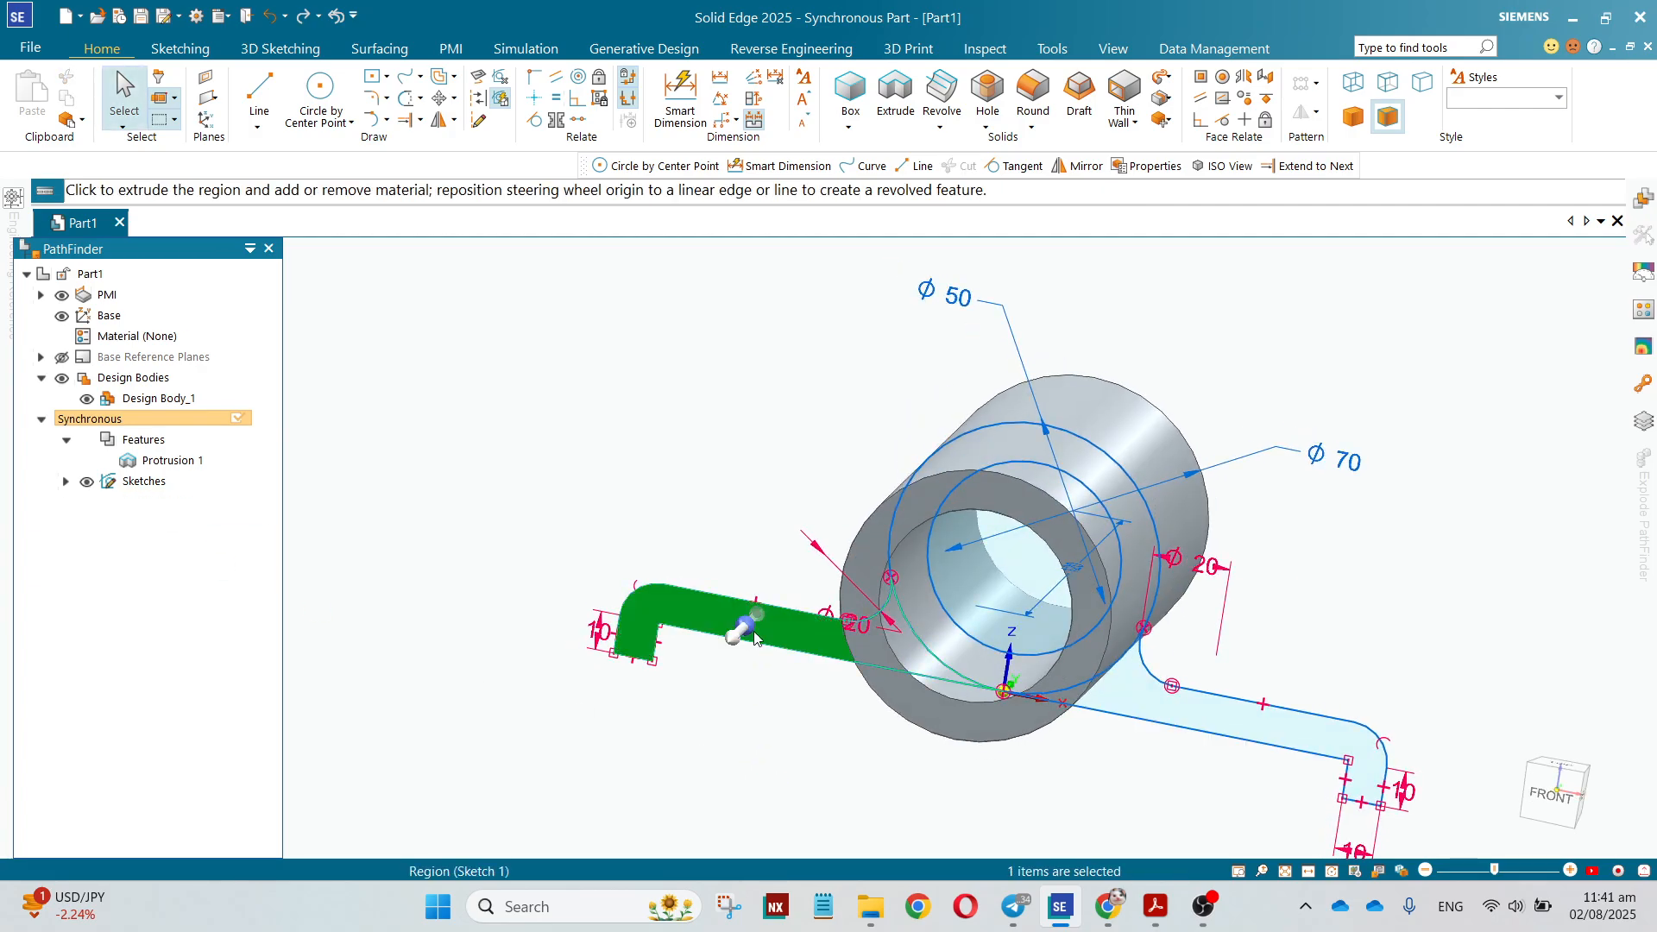
{"action": "left_click", "coordinate": [1226, 721]}
{"action": "middle_click_drag", "start_coordinate": [1226, 721], "coordinate": [854, 605]}
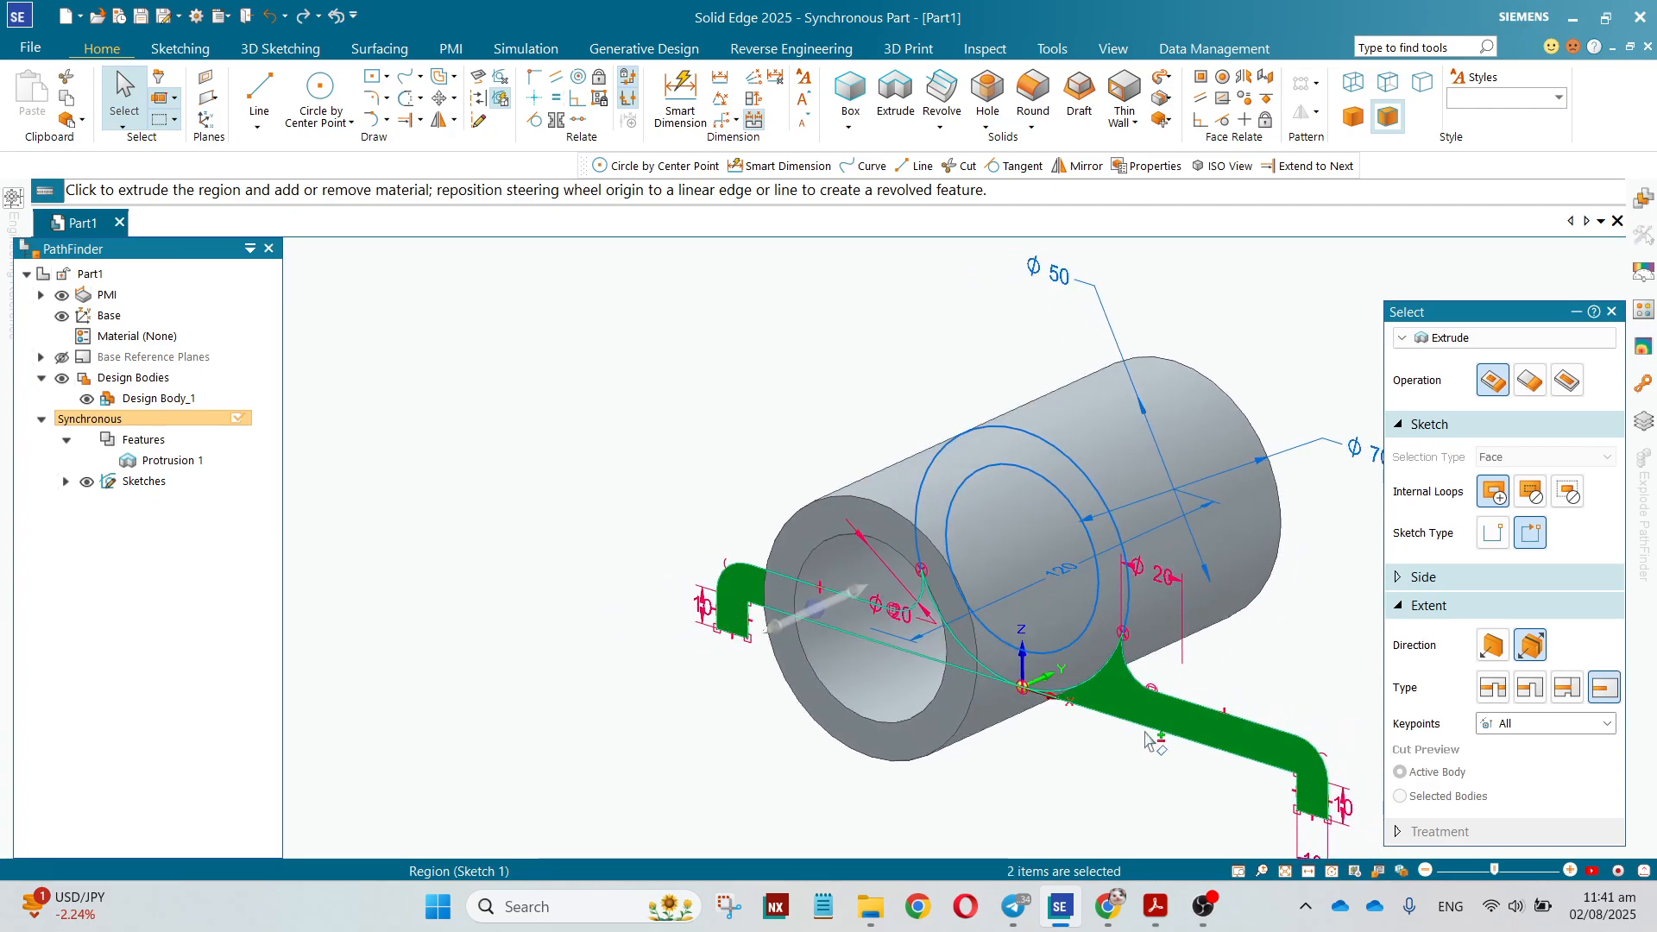
{"action": "left_click", "coordinate": [861, 602]}
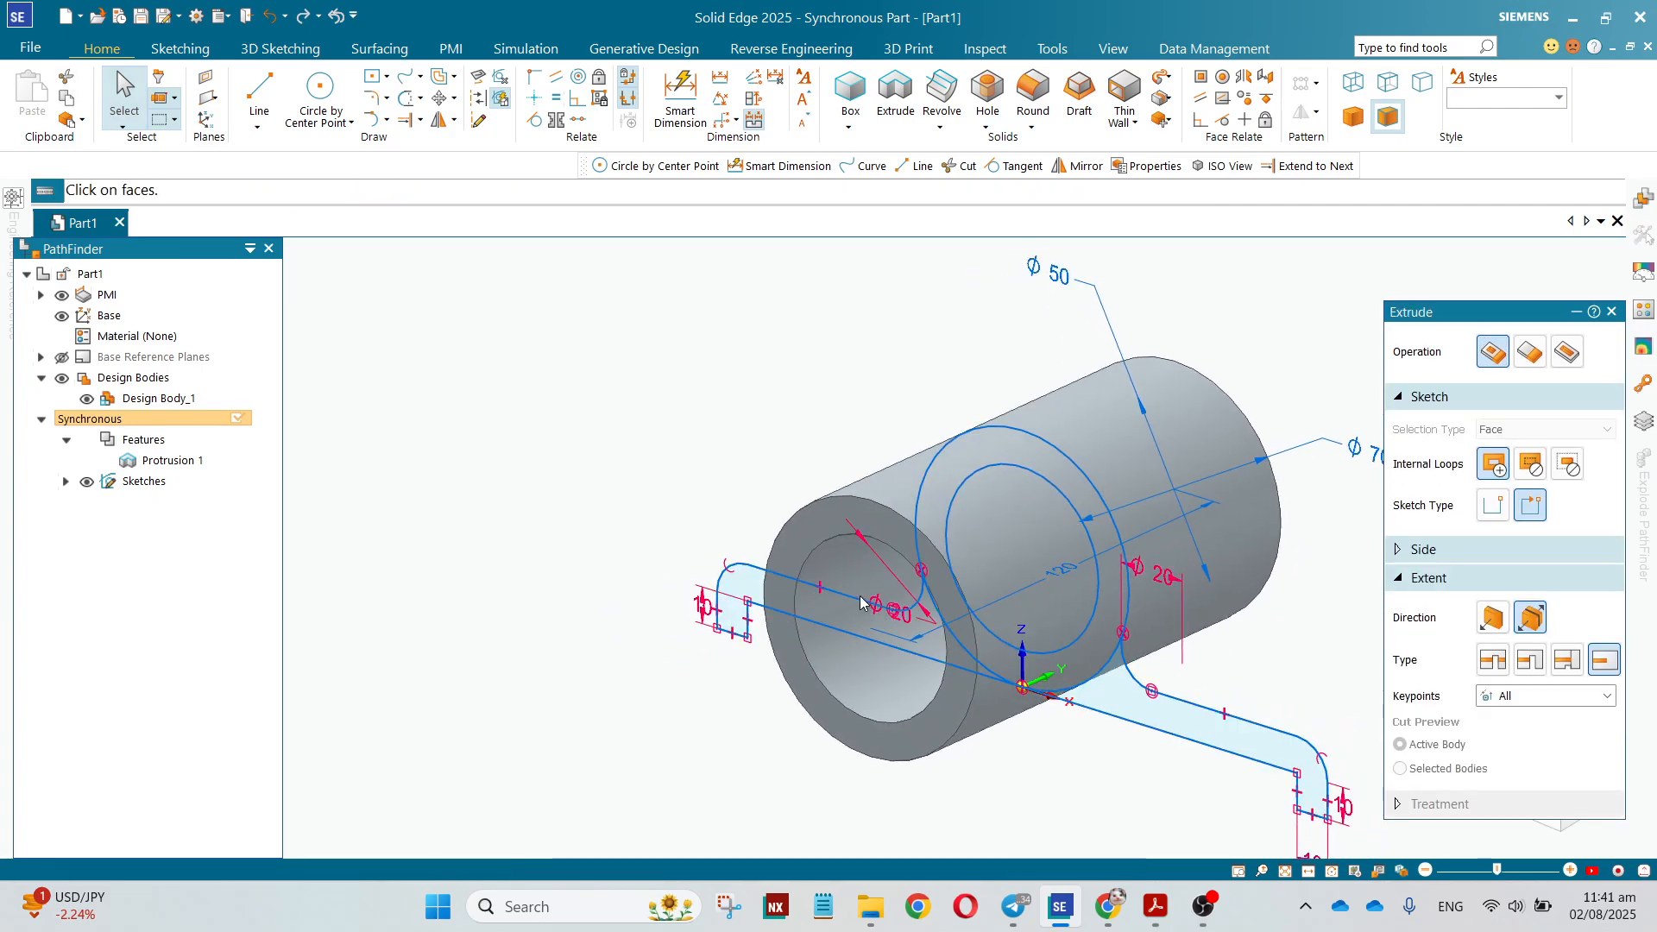
{"action": "left_click", "coordinate": [1529, 353]}
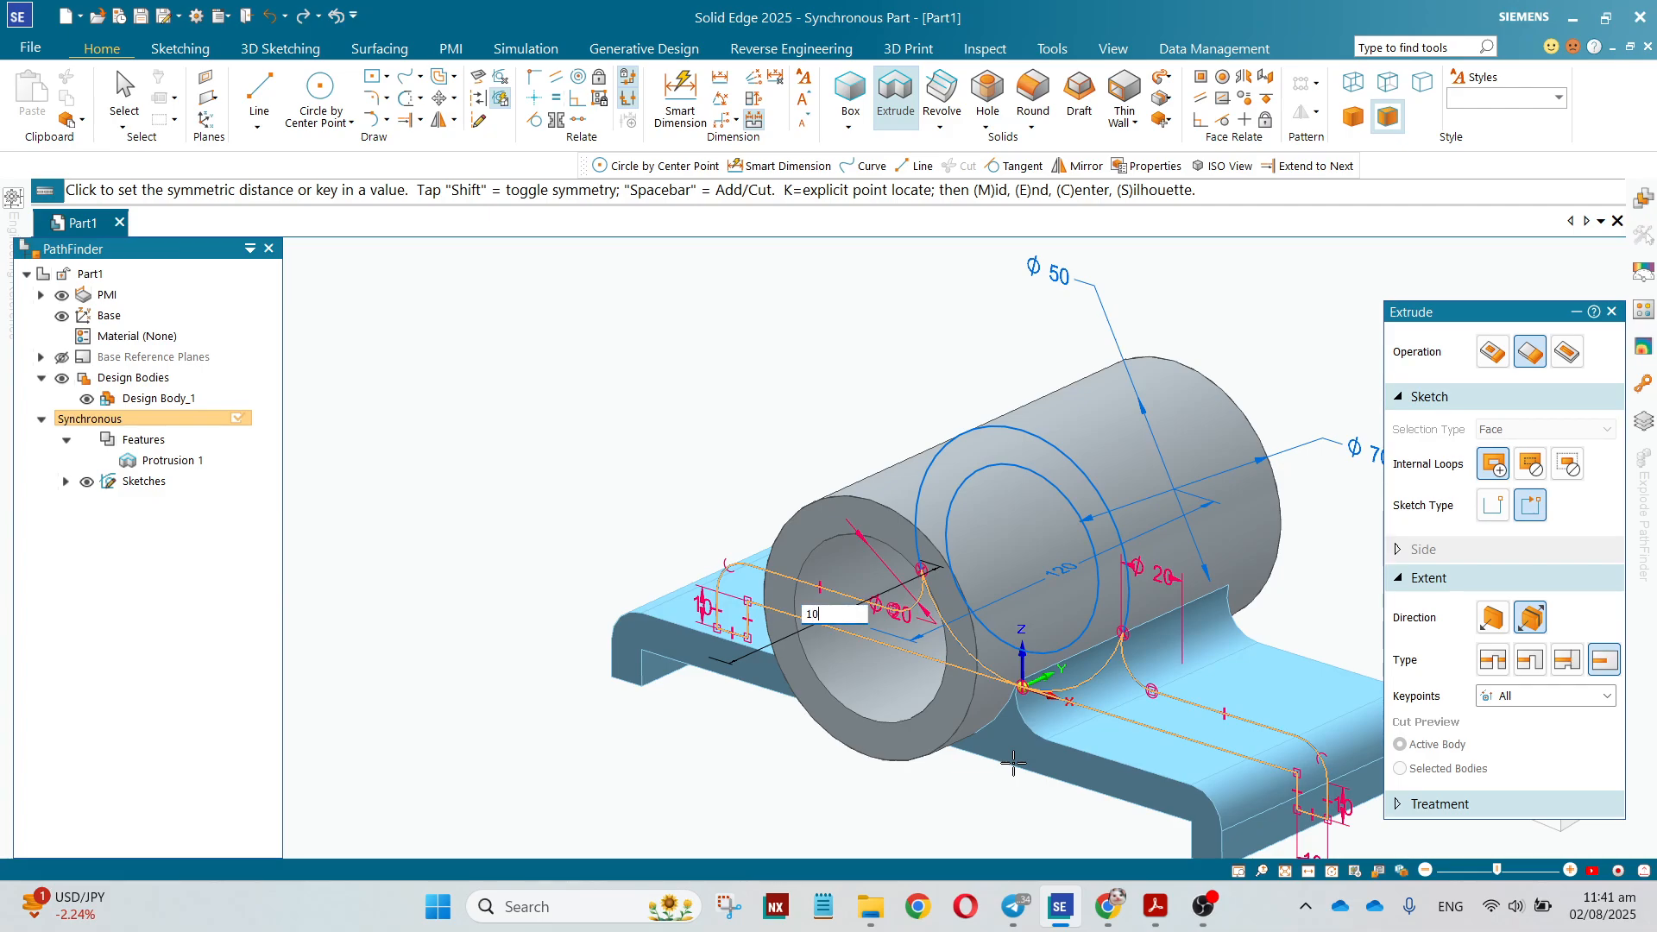
{"action": "key", "text": "Return"}
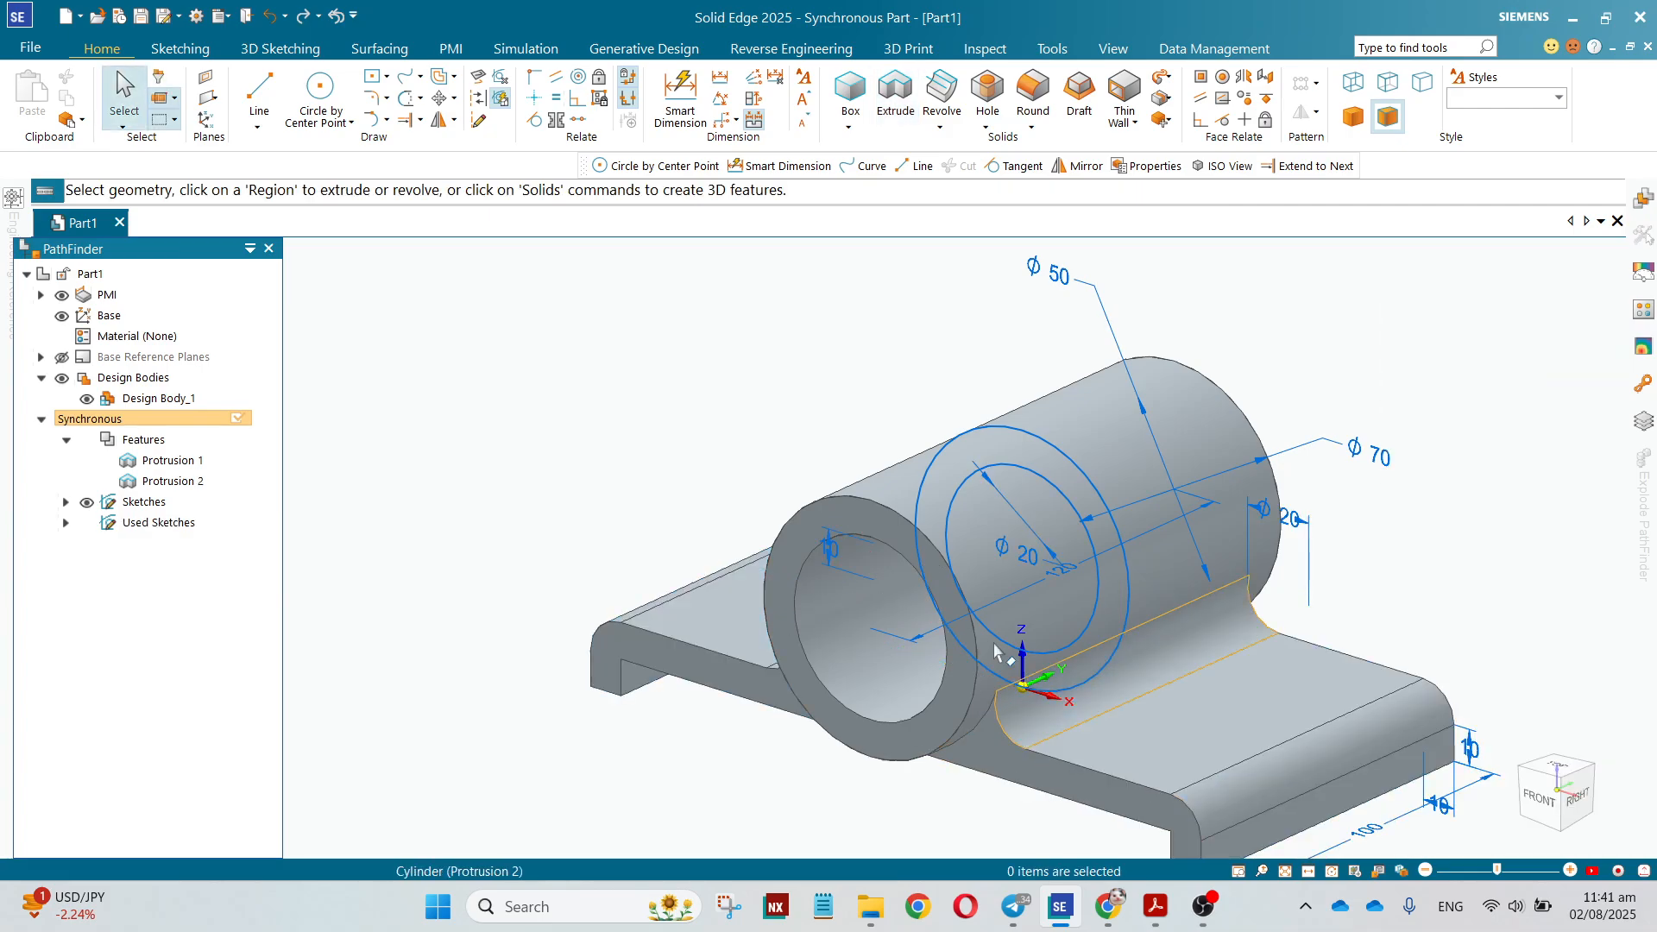
Hide the PMI dimensions and the sketches, leaving only the solid body in view
{"action": "middle_click_drag", "start_coordinate": [998, 649], "coordinate": [1096, 682]}
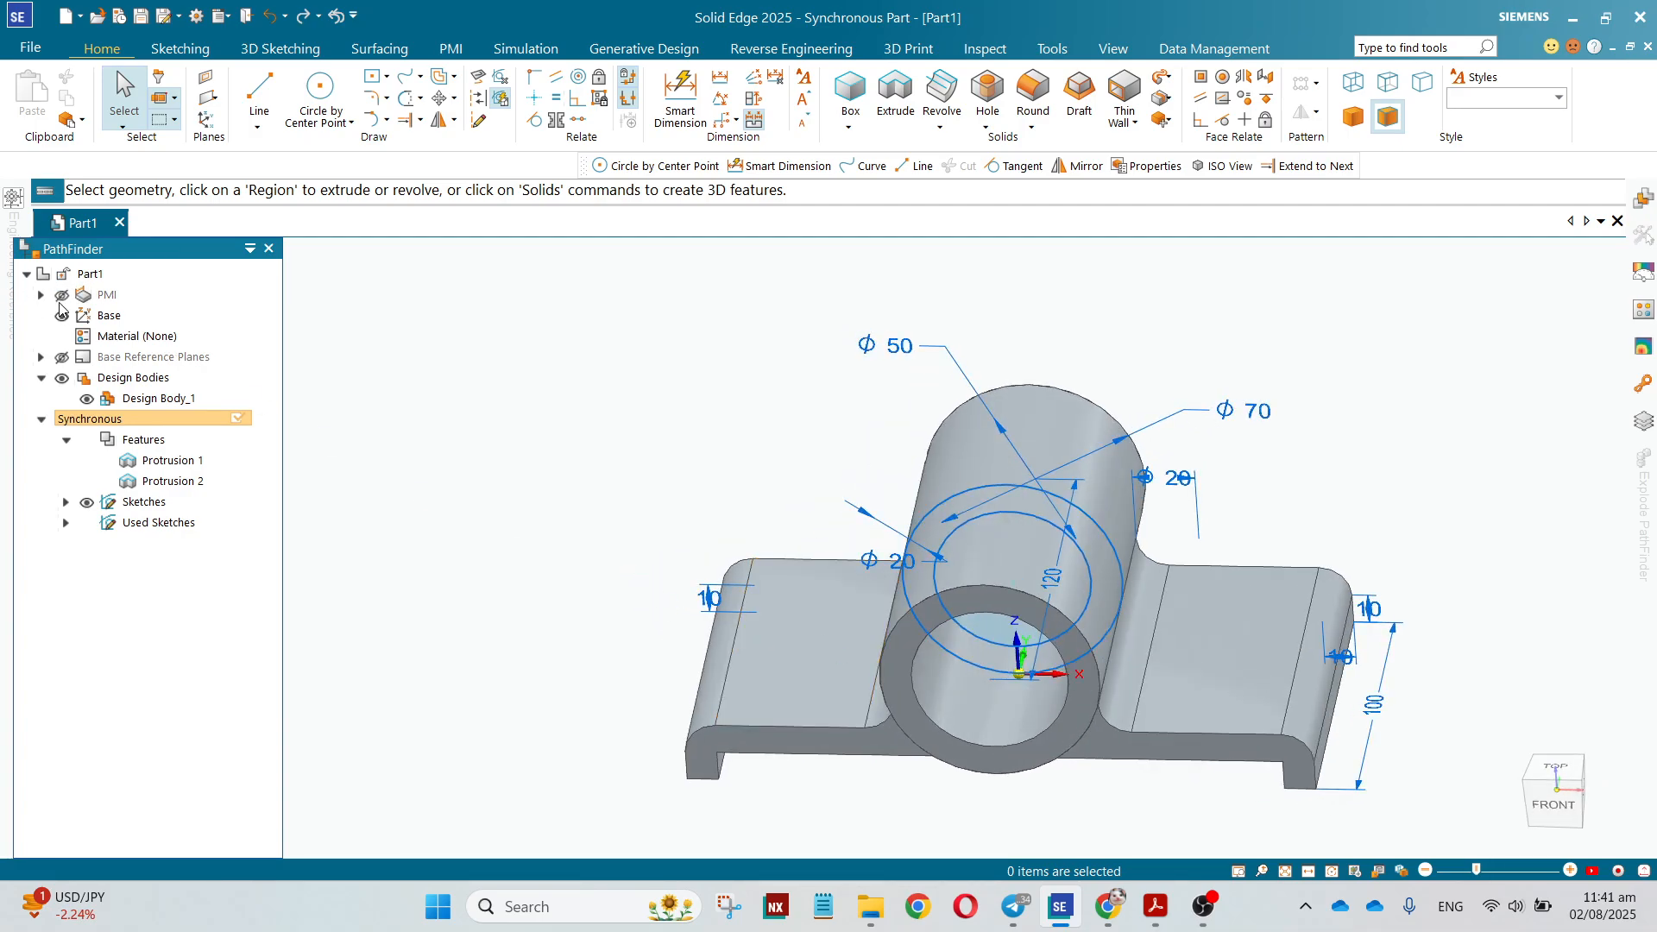
{"action": "key", "text": "ctrl+i"}
{"action": "left_click", "coordinate": [84, 502]}
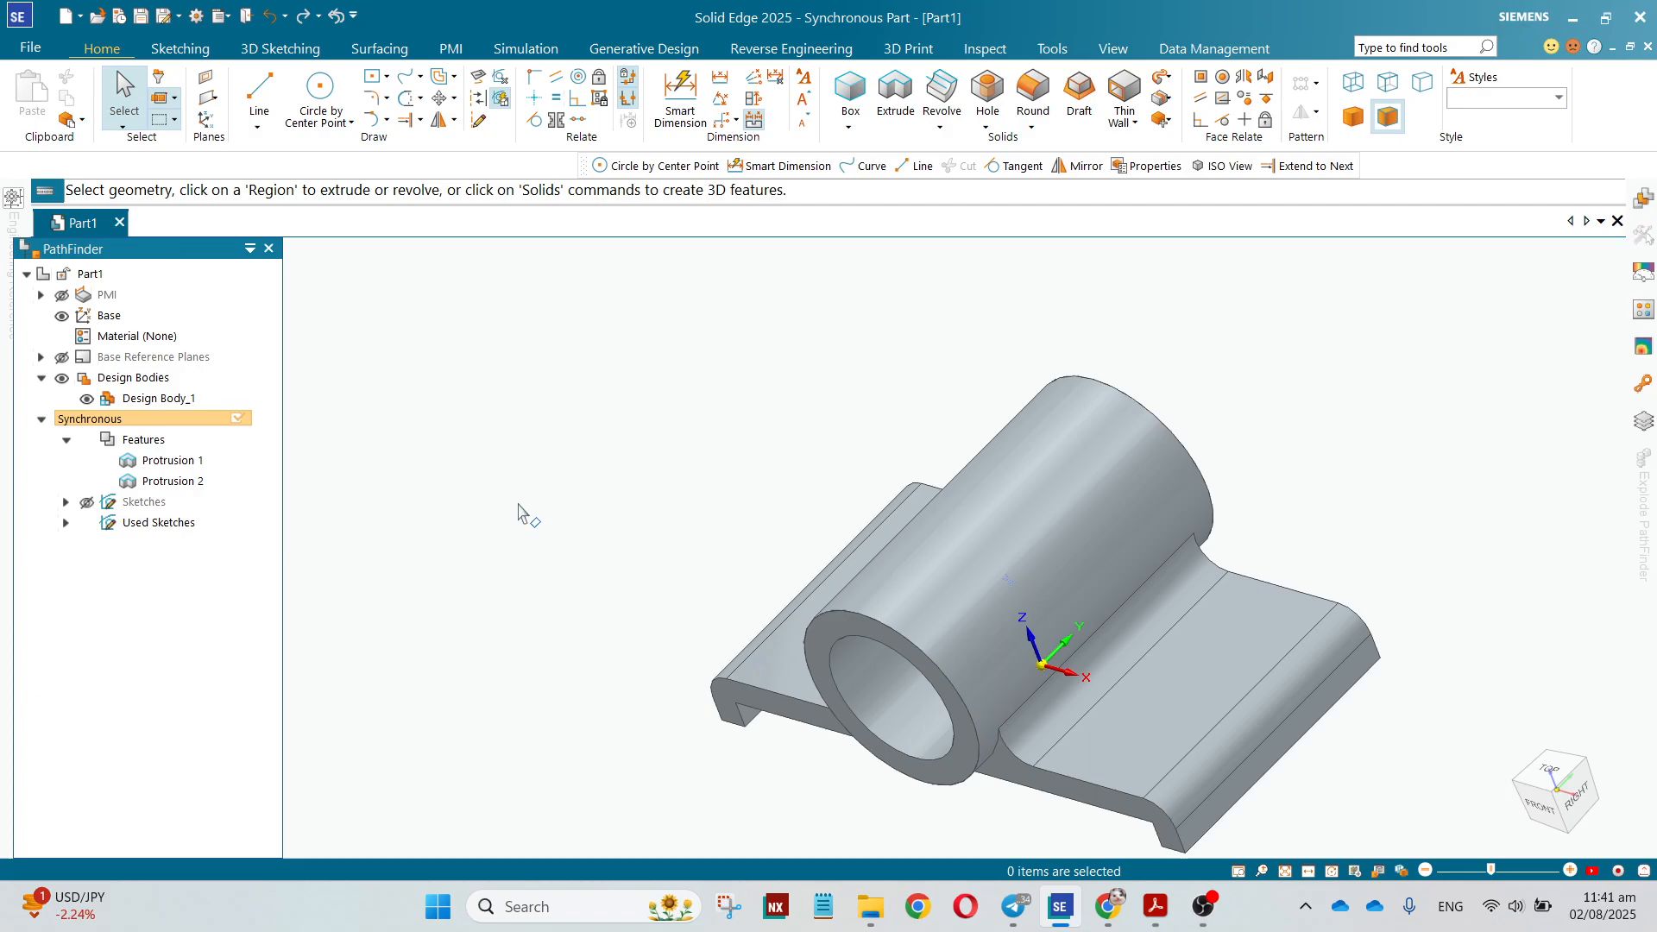
{"action": "middle_click_drag", "start_coordinate": [521, 505], "coordinate": [766, 577]}
Sketch a 100 by 70 mm centre rectangle on the vertical plane through the cylinder's axis, centred on the midpoint of the cylinder's top edge
{"action": "left_click", "coordinate": [1166, 913]}
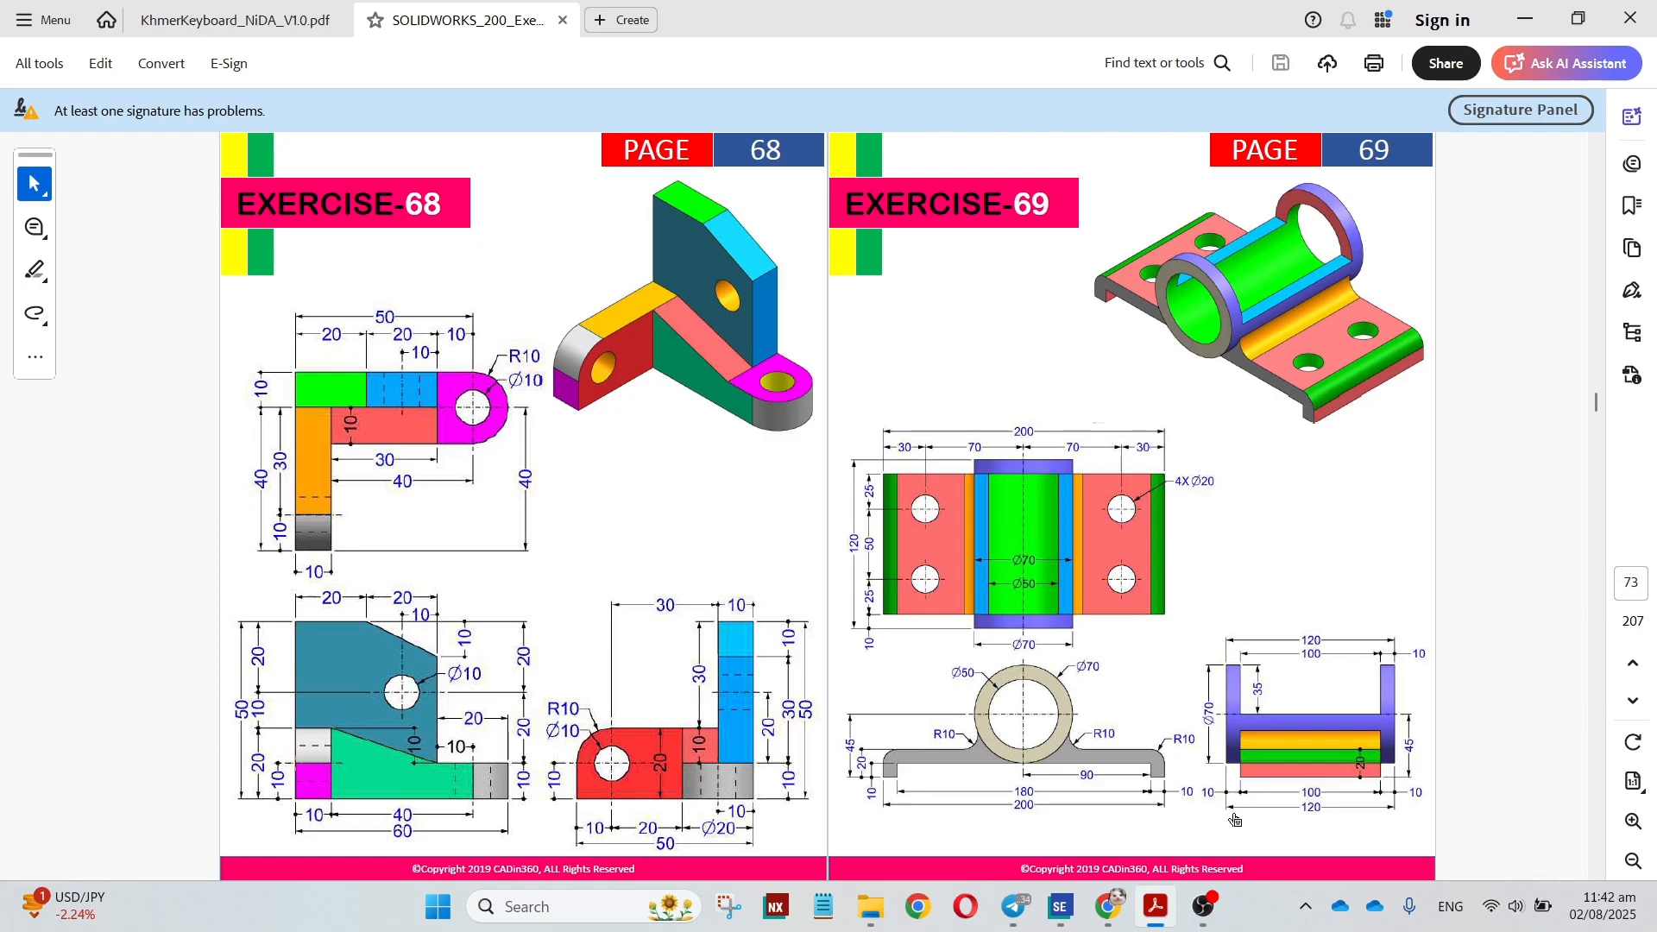
{"action": "left_click", "coordinate": [1061, 906]}
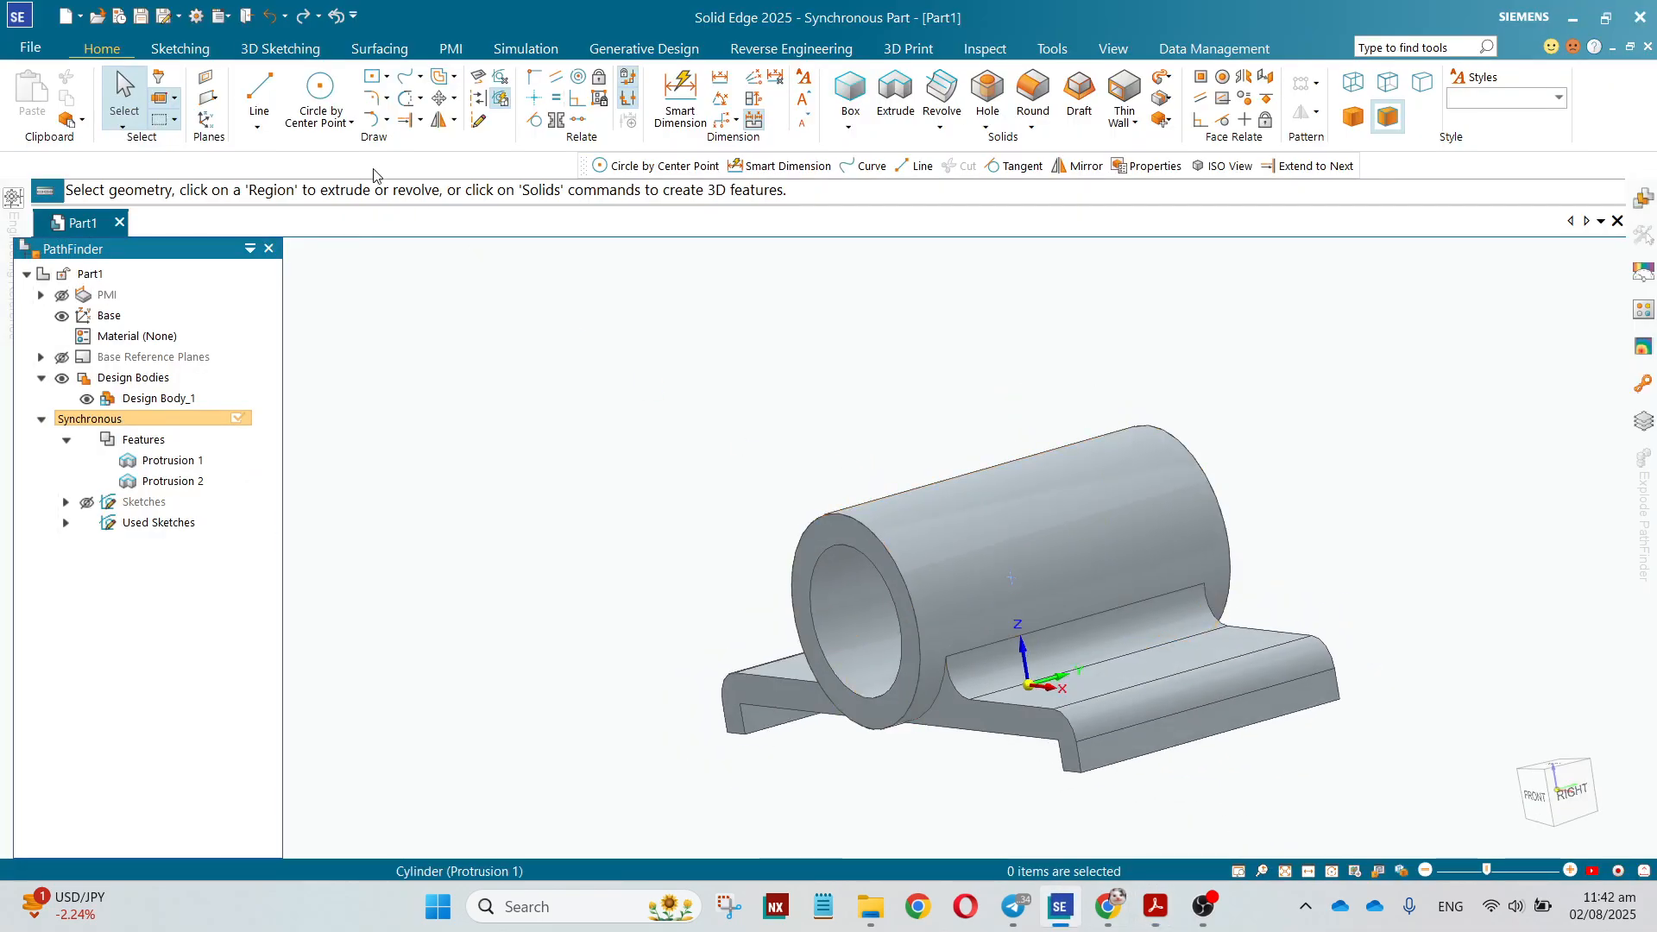
{"action": "left_click", "coordinate": [372, 76]}
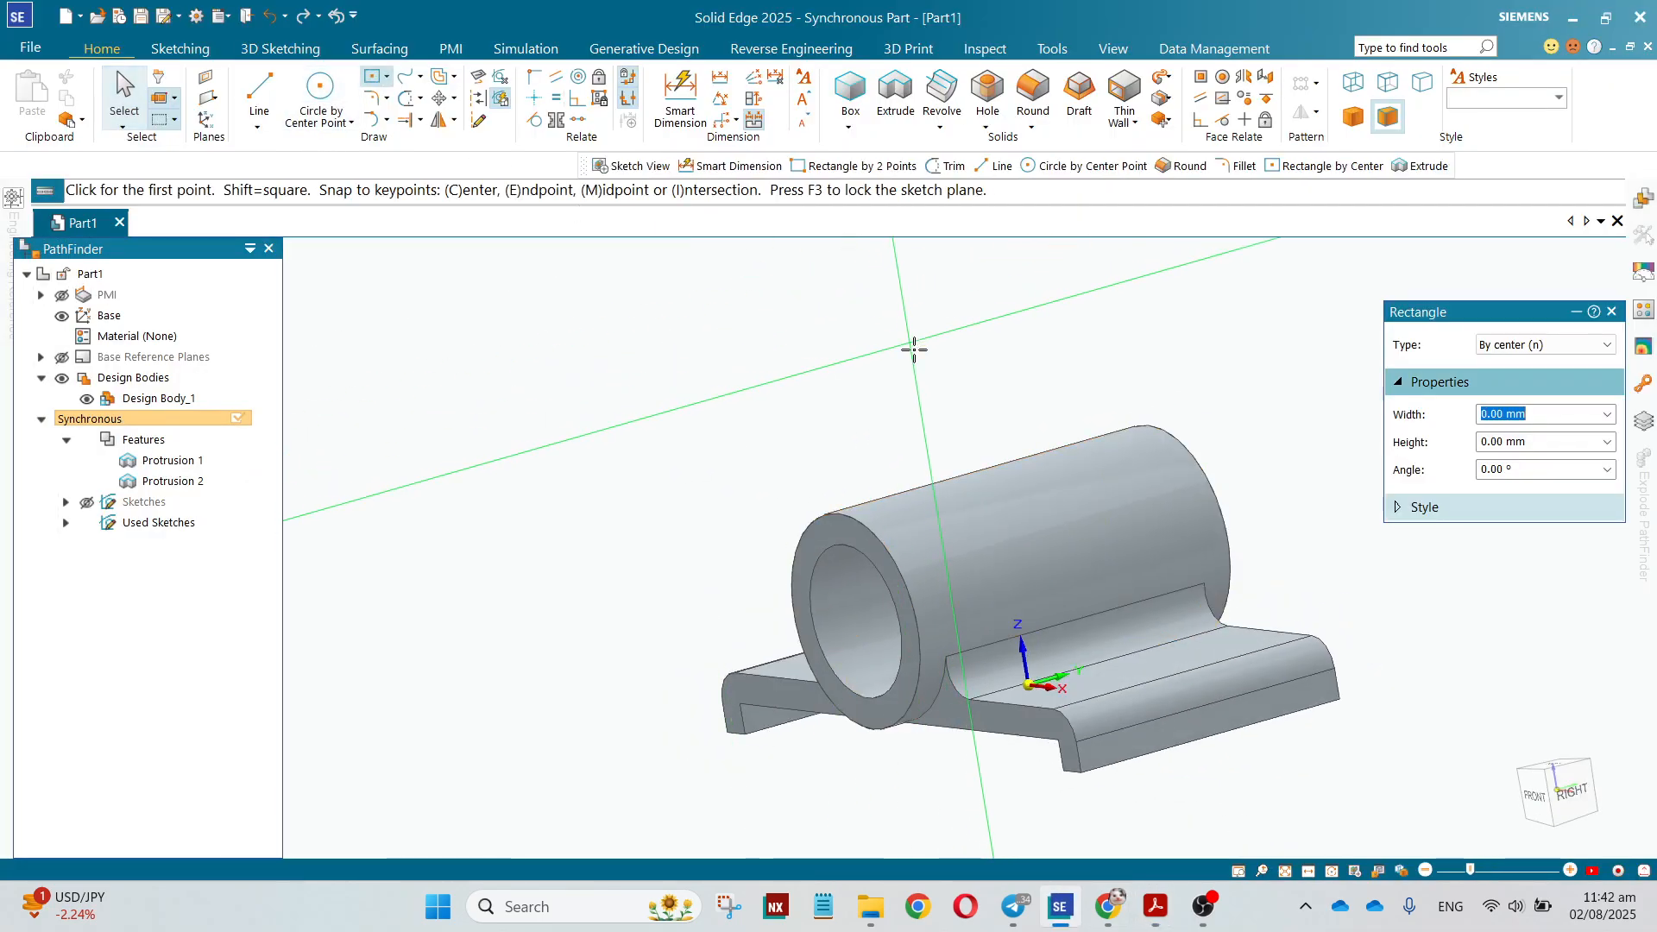
{"action": "middle_click_drag", "start_coordinate": [1062, 628], "coordinate": [973, 662]}
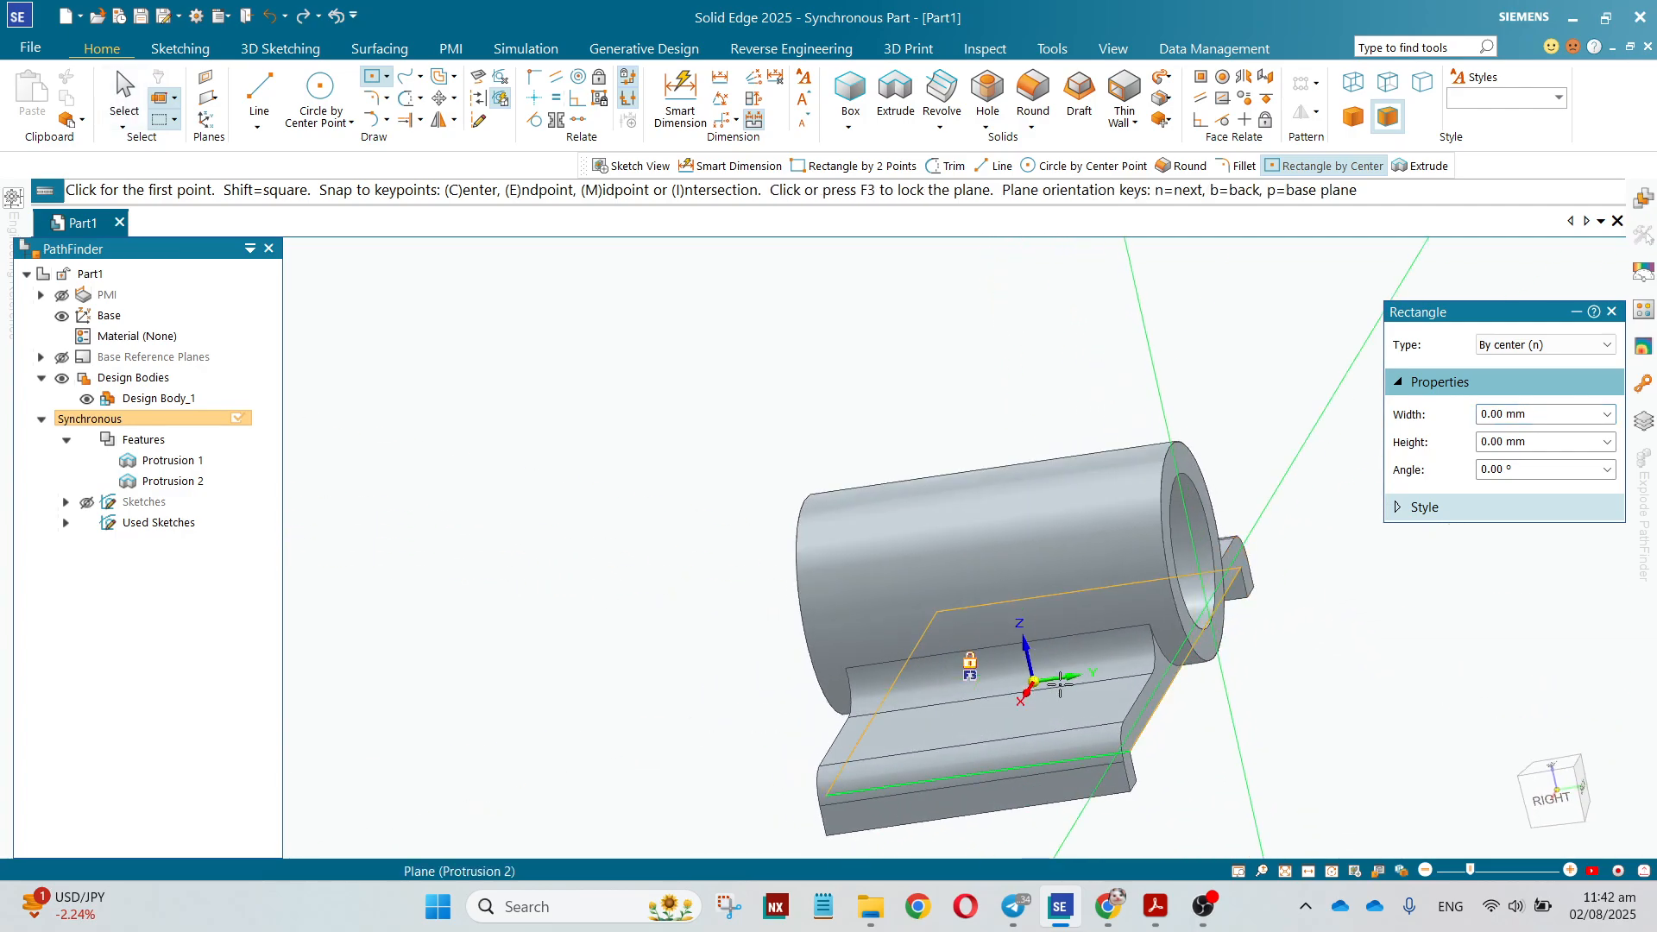
{"action": "left_click", "coordinate": [1067, 653]}
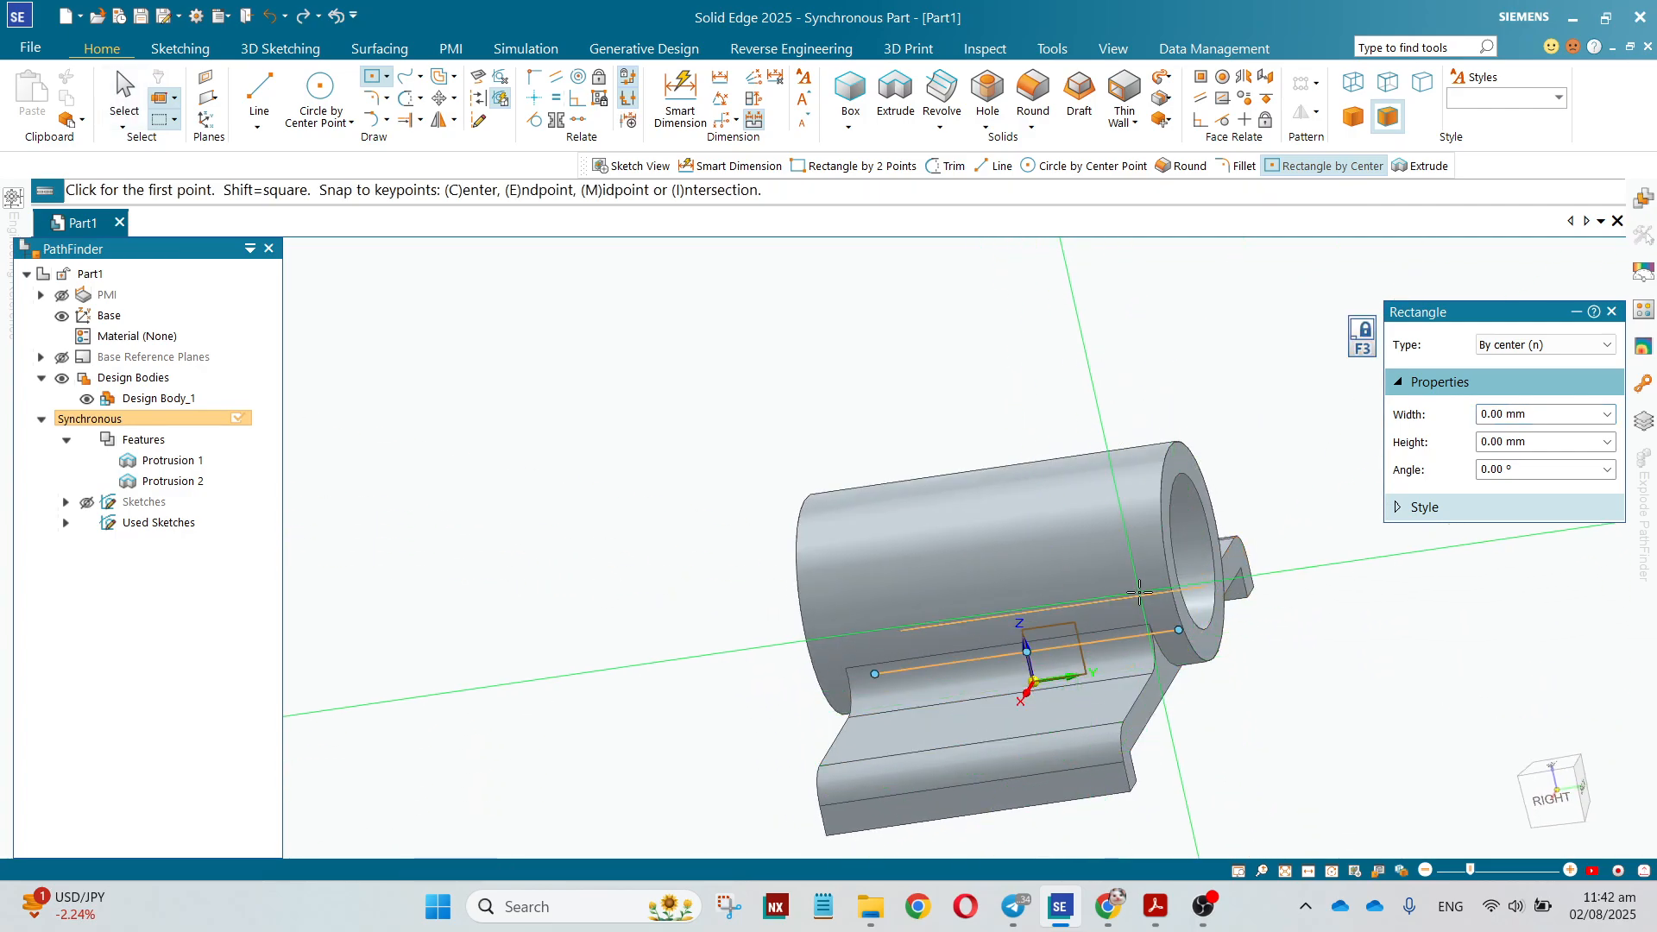
{"action": "key", "text": "ctrl+h"}
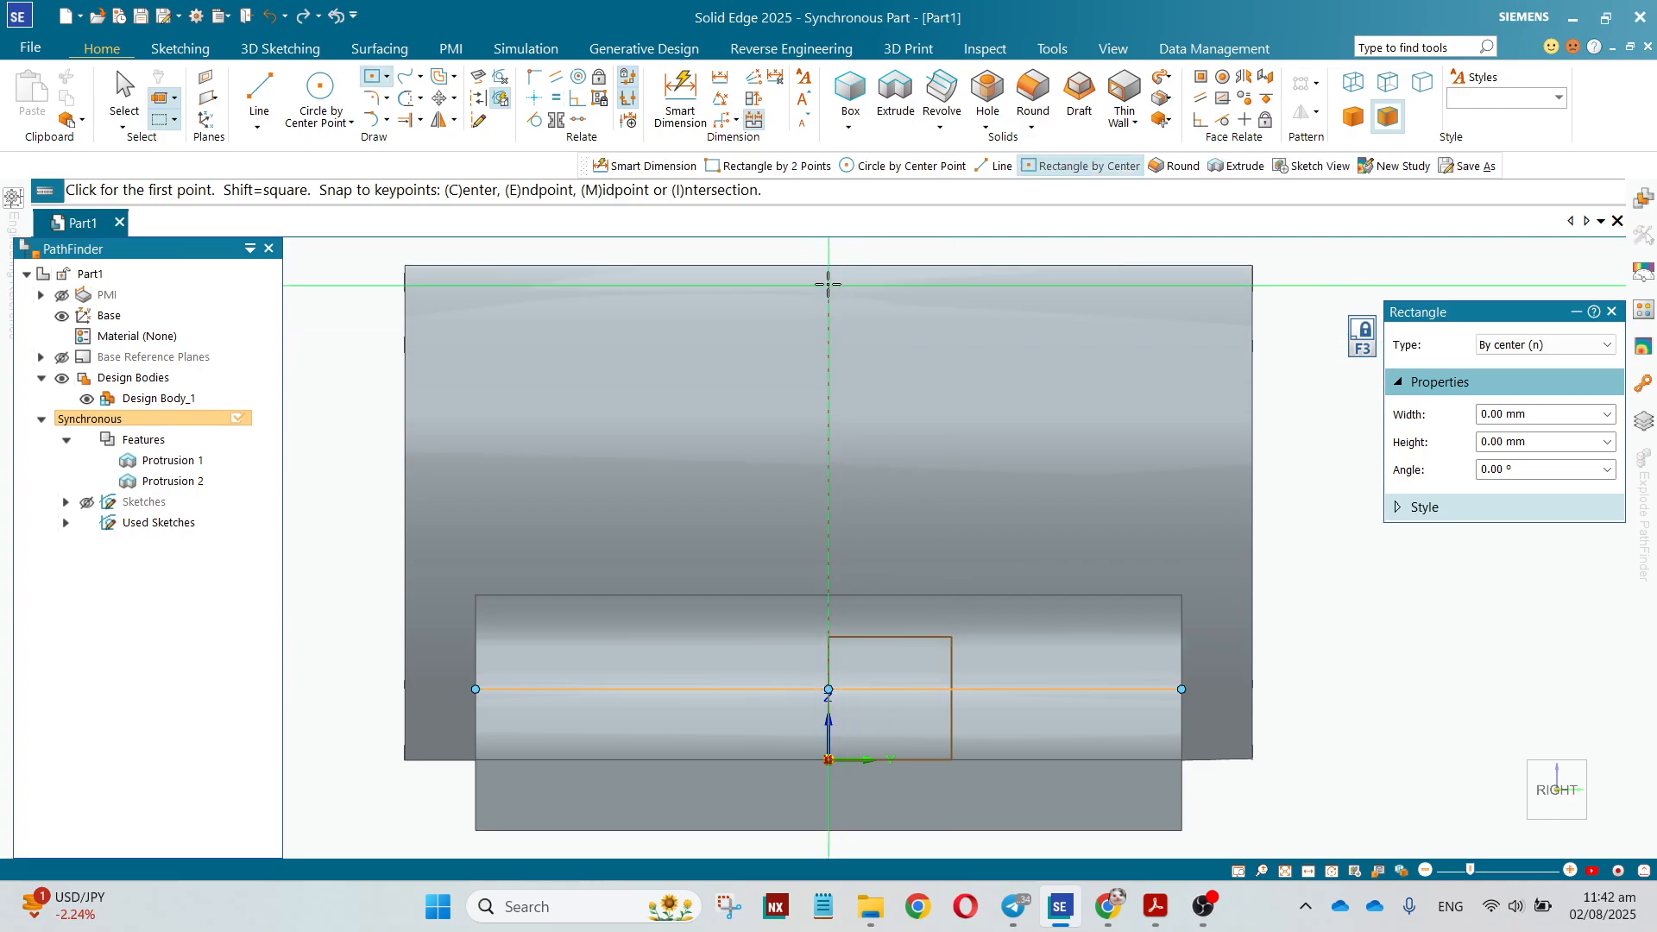
{"action": "left_click", "coordinate": [828, 266]}
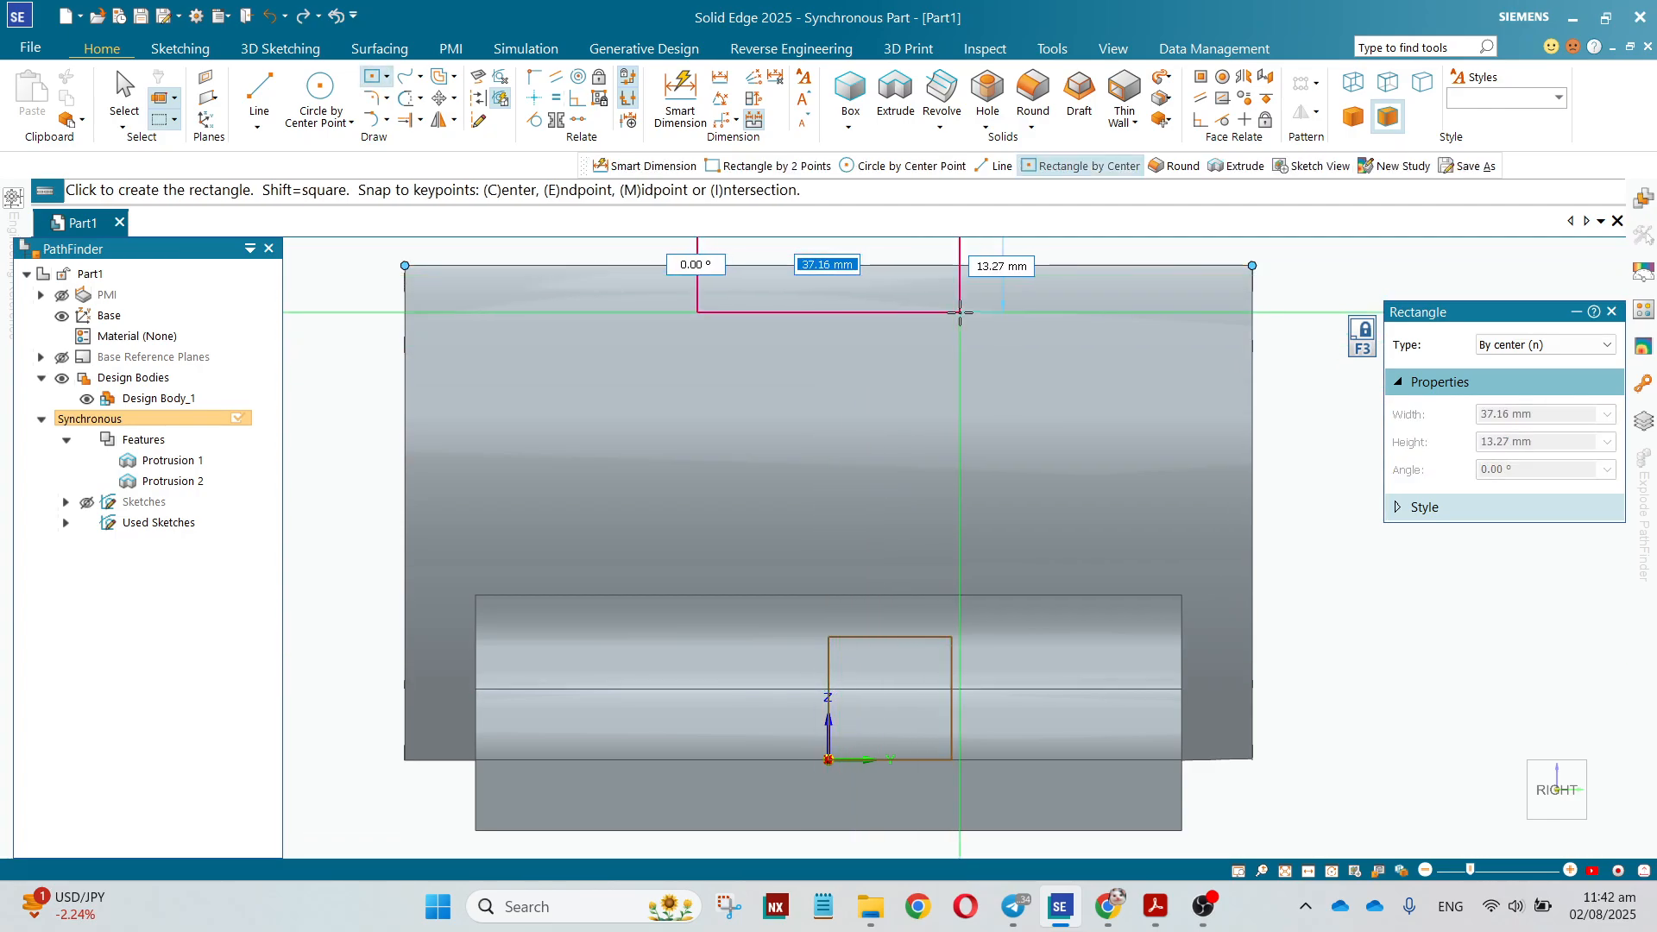
{"action": "type", "text": "100"}
{"action": "key", "text": "Tab"}
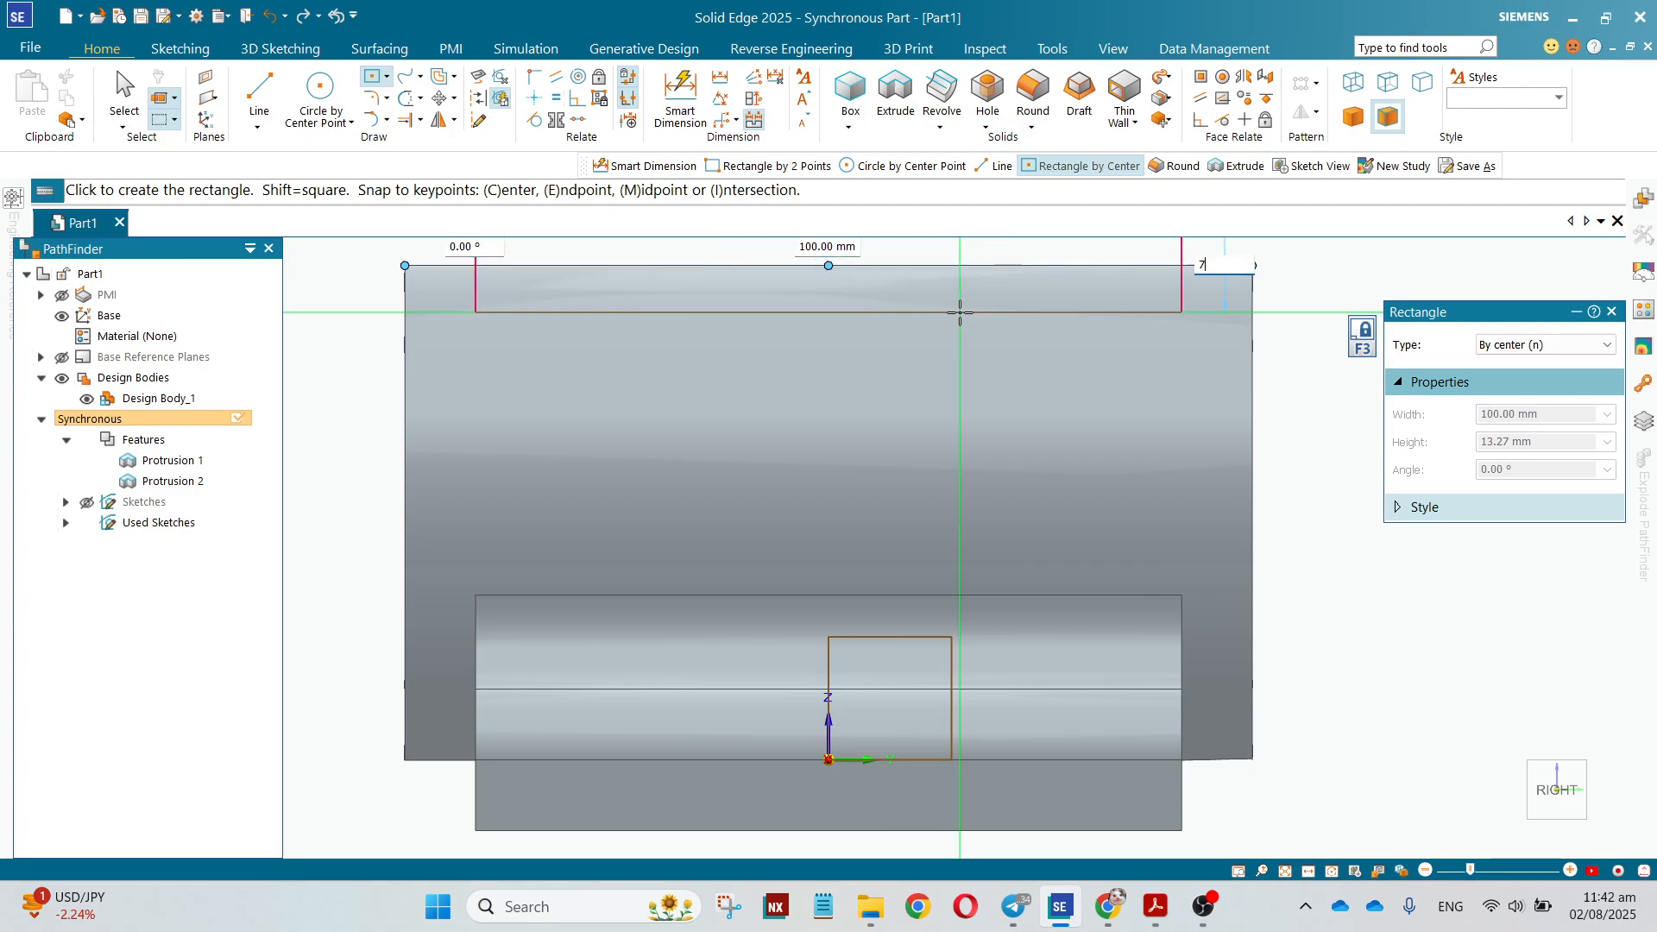
{"action": "type", "text": "70"}
{"action": "key", "text": "Return"}
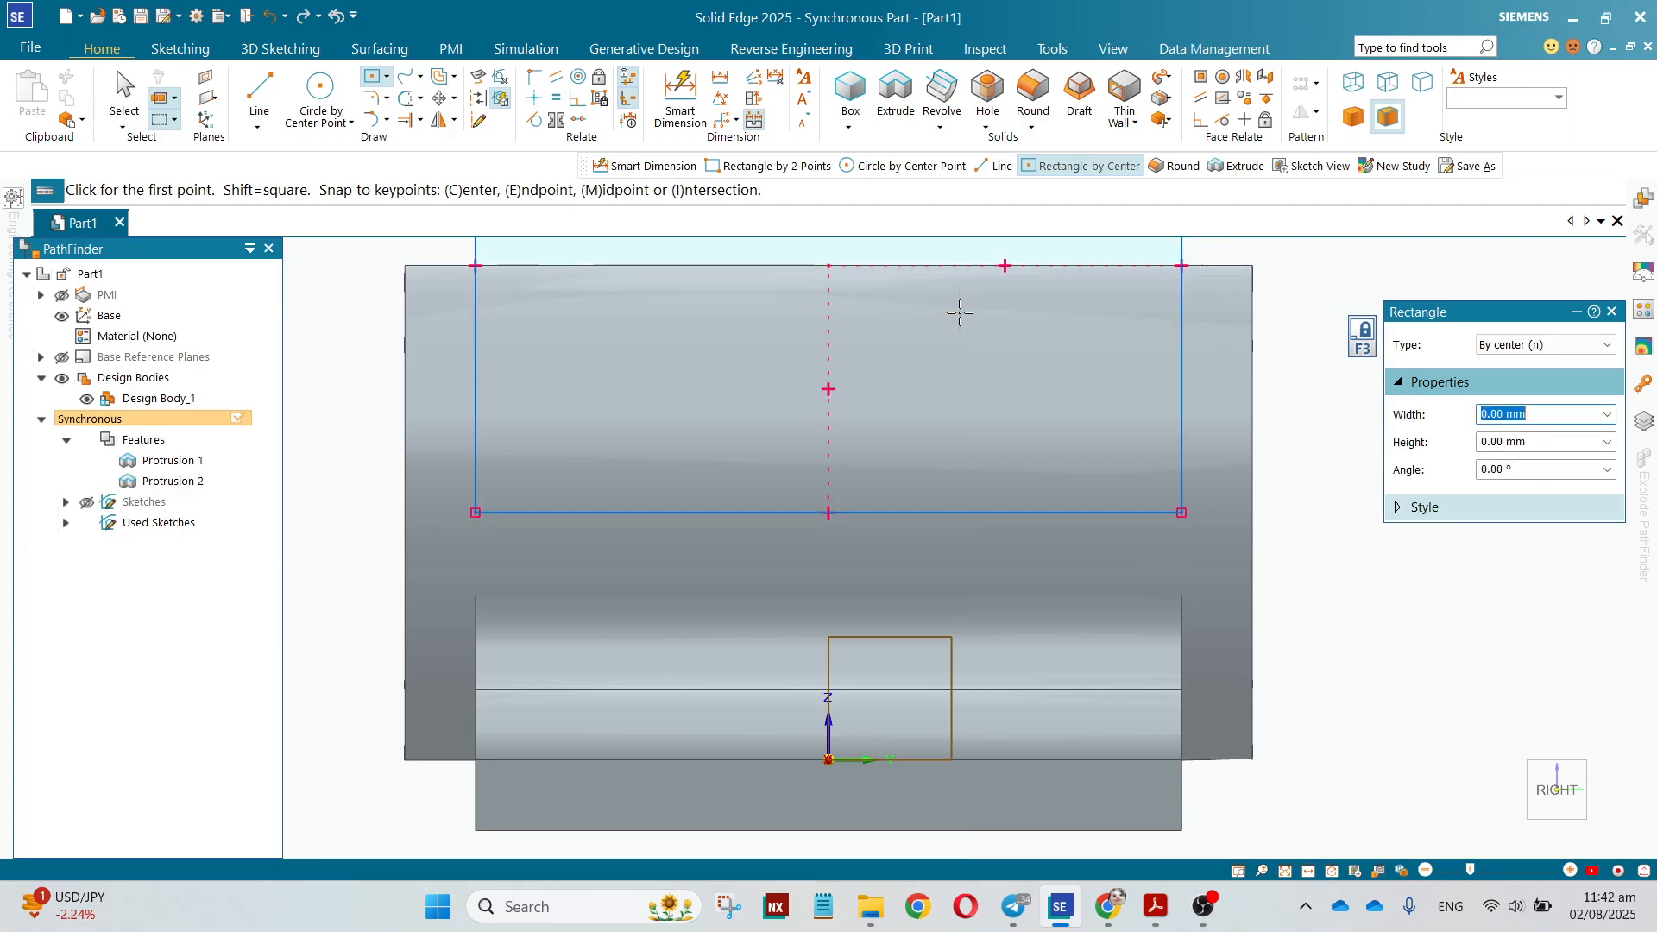
{"action": "key", "text": "Escape"}
Cut the rectangle region symmetrically through both sides of the cylinder's upper half, leaving a full ring at each end
{"action": "scroll", "coordinate": [974, 302], "scroll_direction": "down", "scroll_amount": 1}
{"action": "middle_click_drag", "start_coordinate": [976, 312], "coordinate": [898, 314]}
{"action": "scroll", "coordinate": [915, 461], "scroll_direction": "down", "scroll_amount": 3}
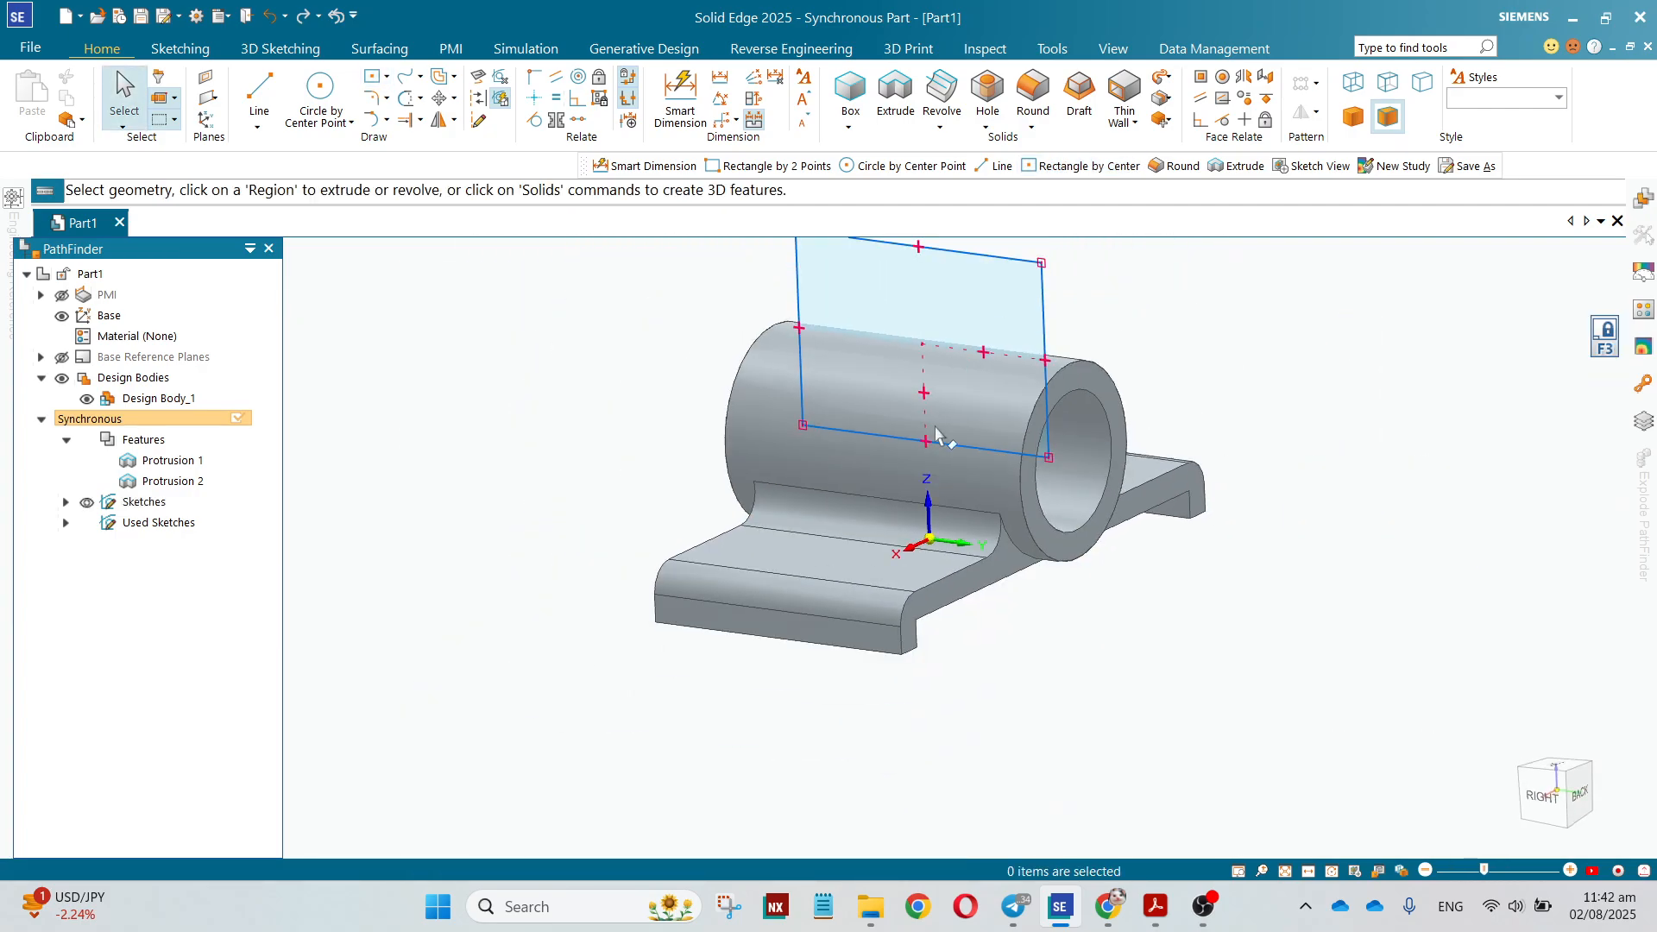
{"action": "left_click", "coordinate": [983, 300]}
{"action": "left_click", "coordinate": [983, 307]}
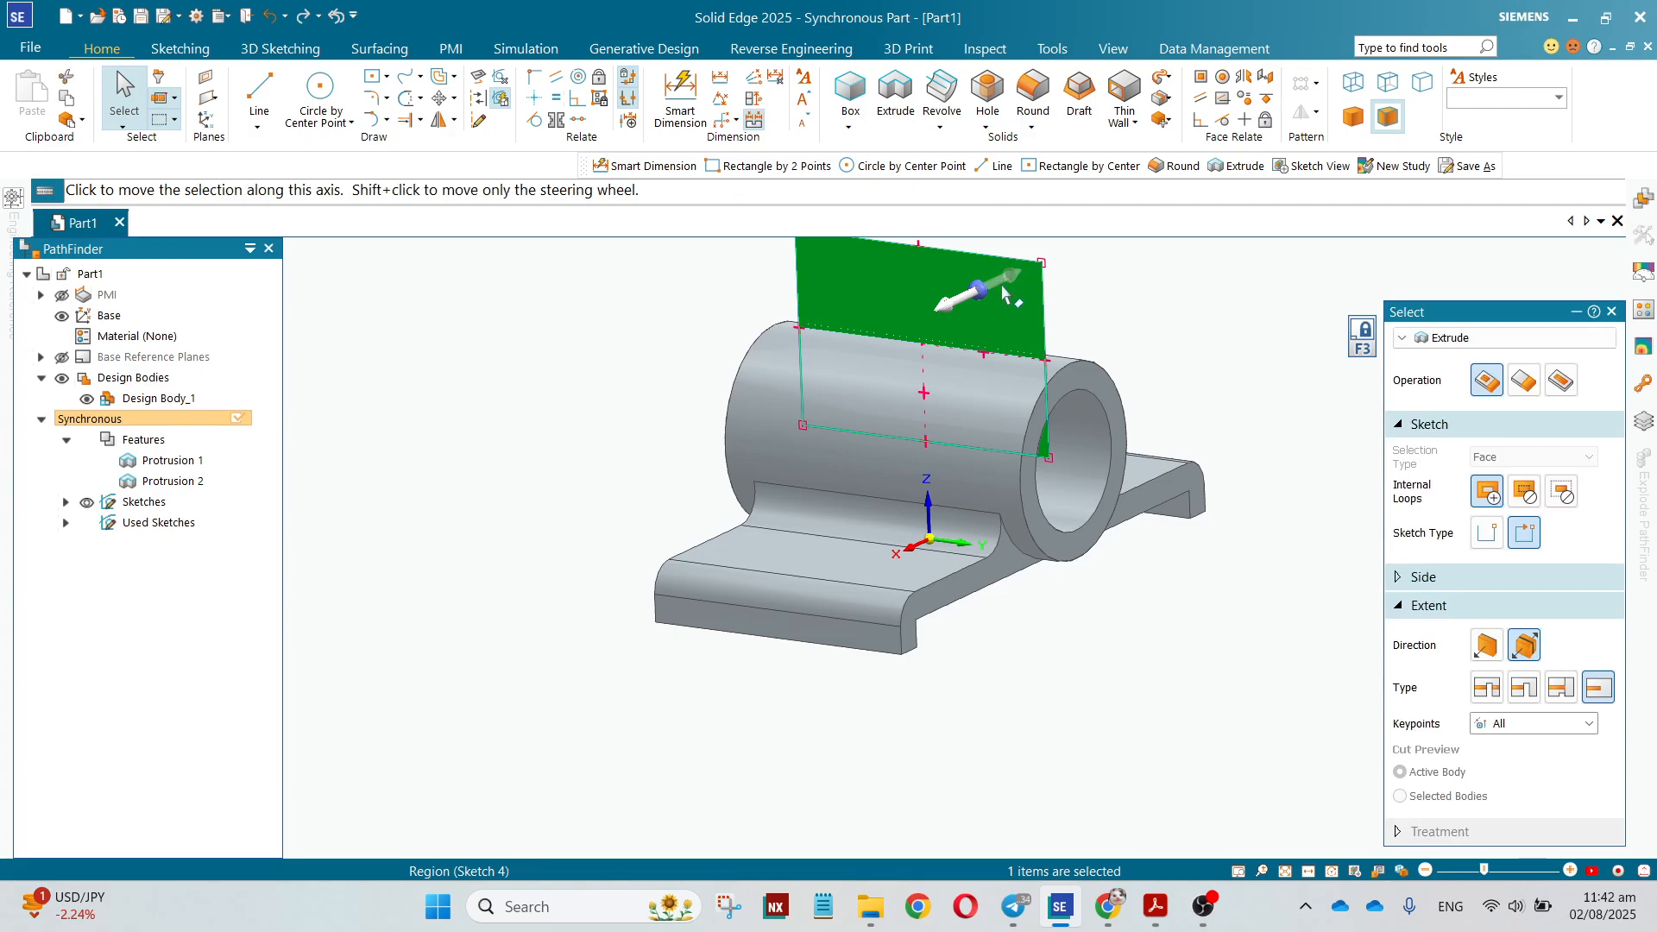
{"action": "left_click", "coordinate": [992, 280]}
{"action": "left_click", "coordinate": [1205, 288]}
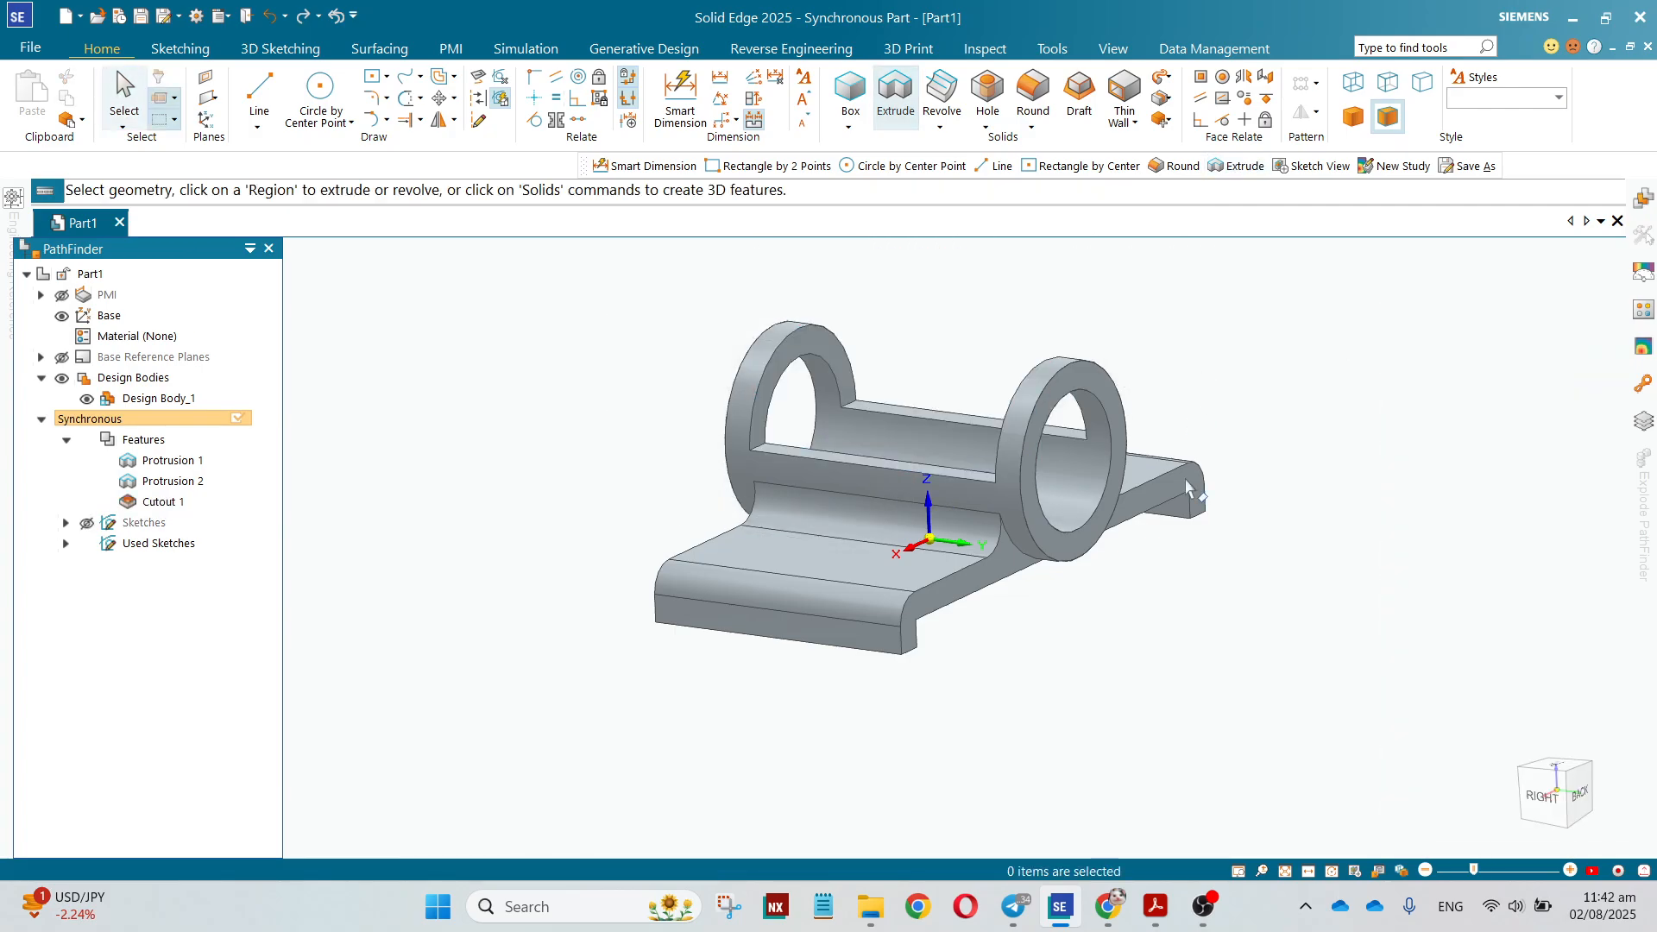
Check the hole dimensions in the PDF drawing and sketch a 30 mm diameter circle on the flange's flat upper face
{"action": "scroll", "coordinate": [1108, 643], "scroll_direction": "down", "scroll_amount": 2}
{"action": "scroll", "coordinate": [1048, 472], "scroll_direction": "up", "scroll_amount": 2}
{"action": "key", "text": "alt+Tab"}
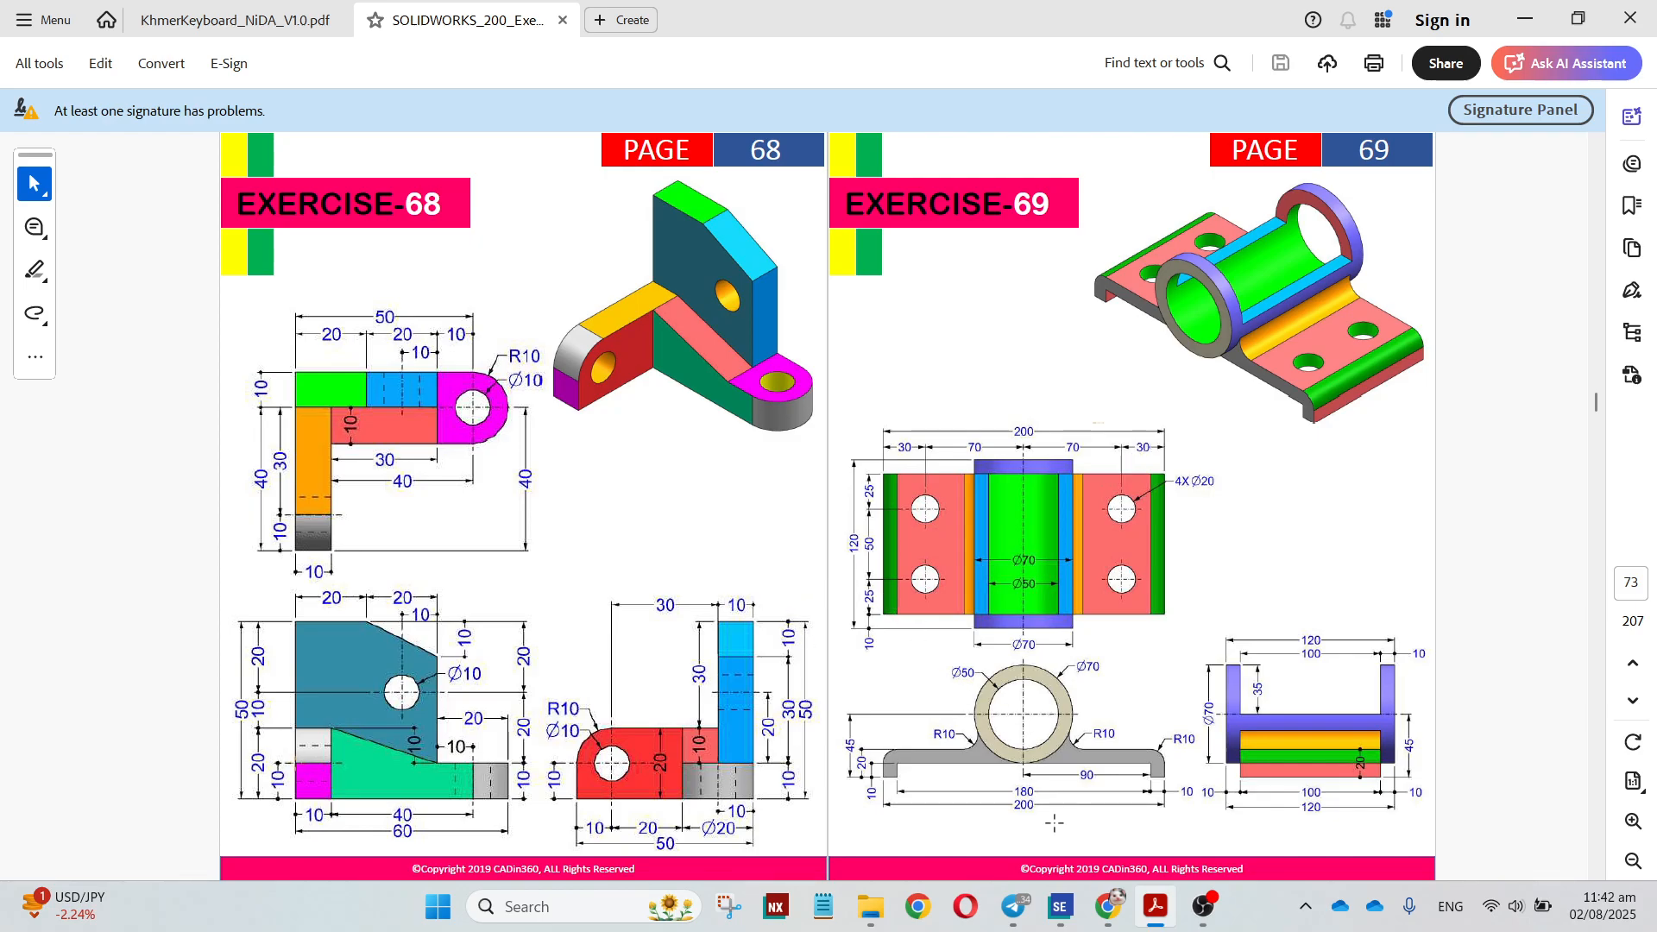
{"action": "left_click", "coordinate": [1060, 907]}
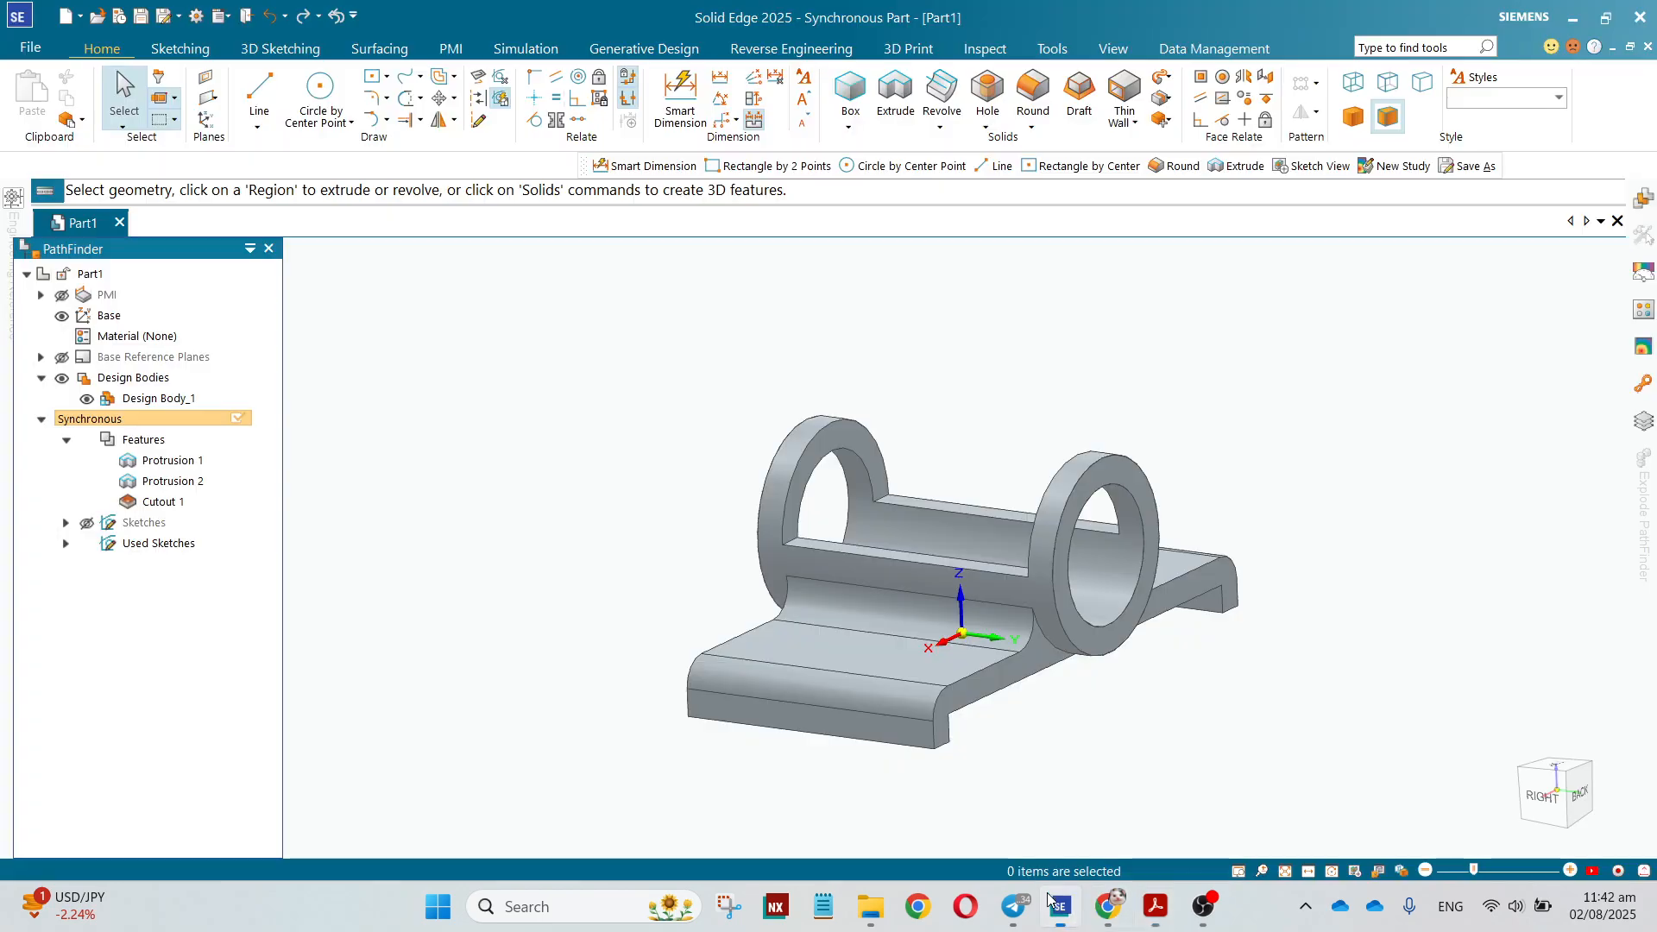
{"action": "left_click", "coordinate": [325, 91]}
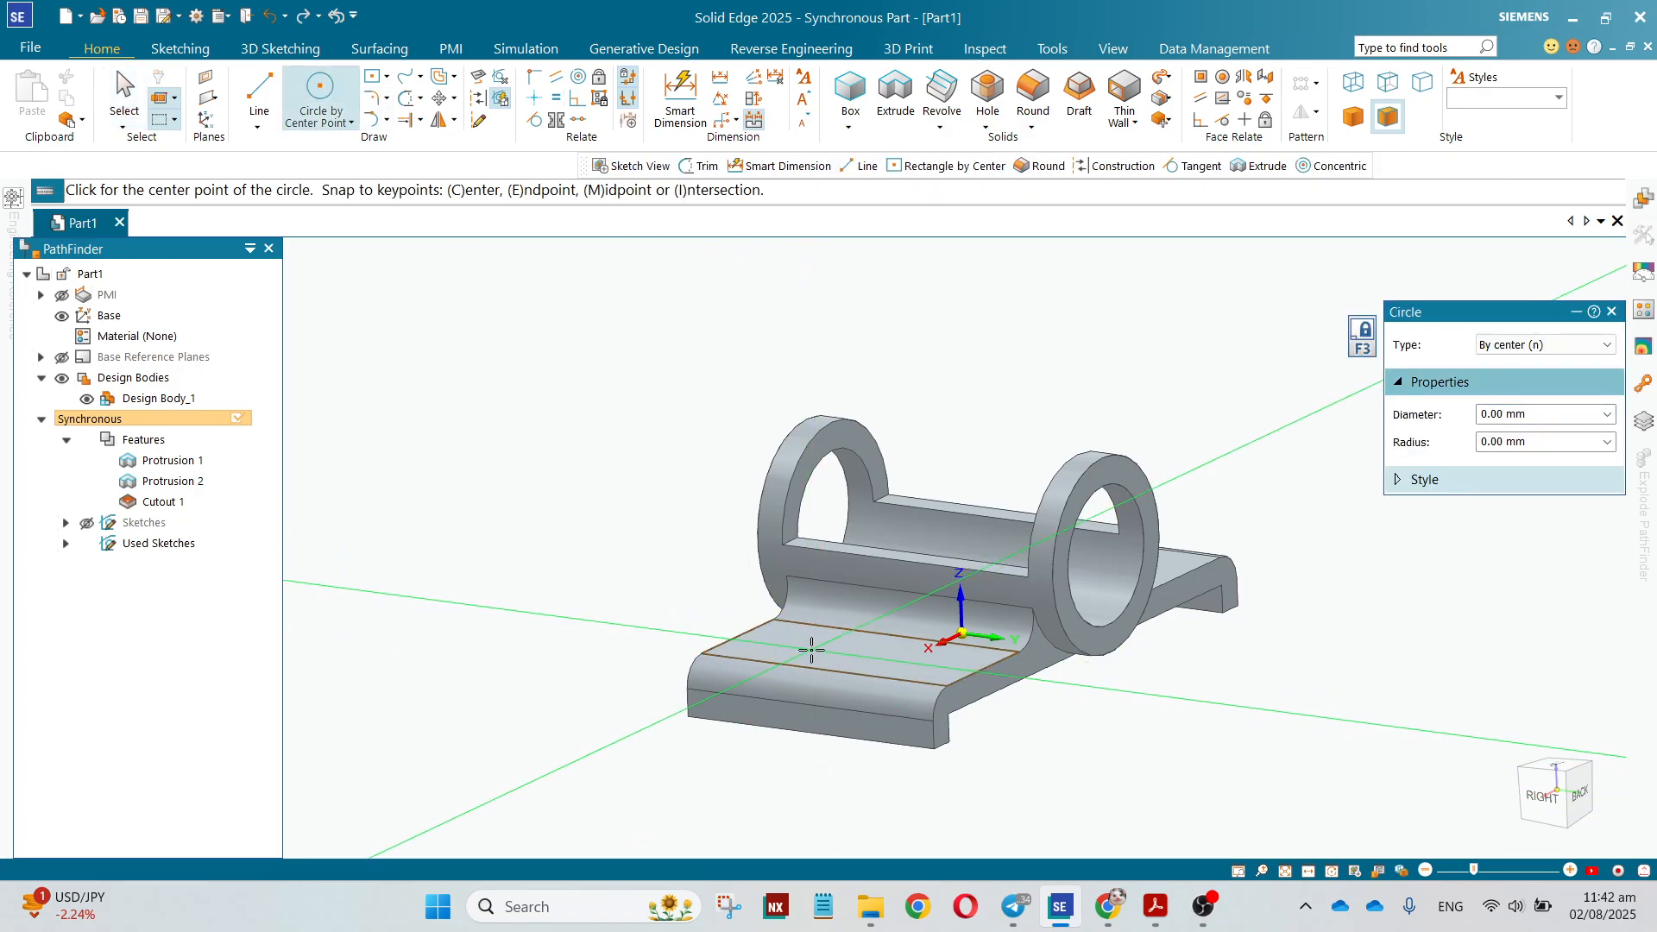
{"action": "key", "text": "ctrl+h"}
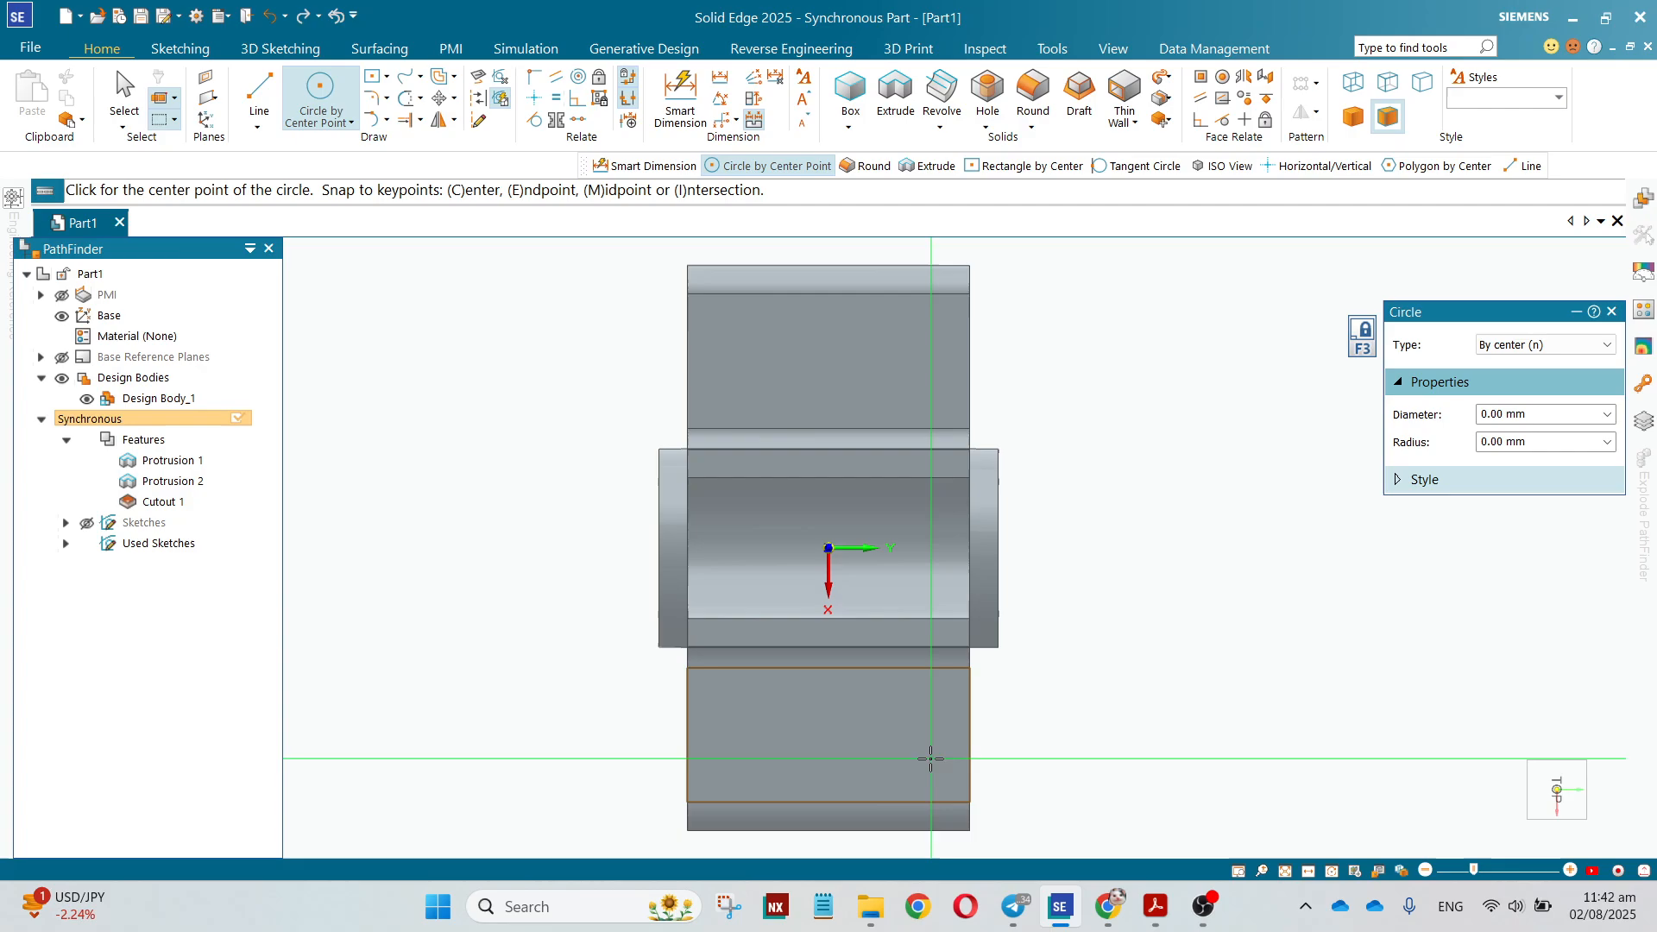
{"action": "left_click", "coordinate": [922, 756]}
{"action": "type", "text": "30"}
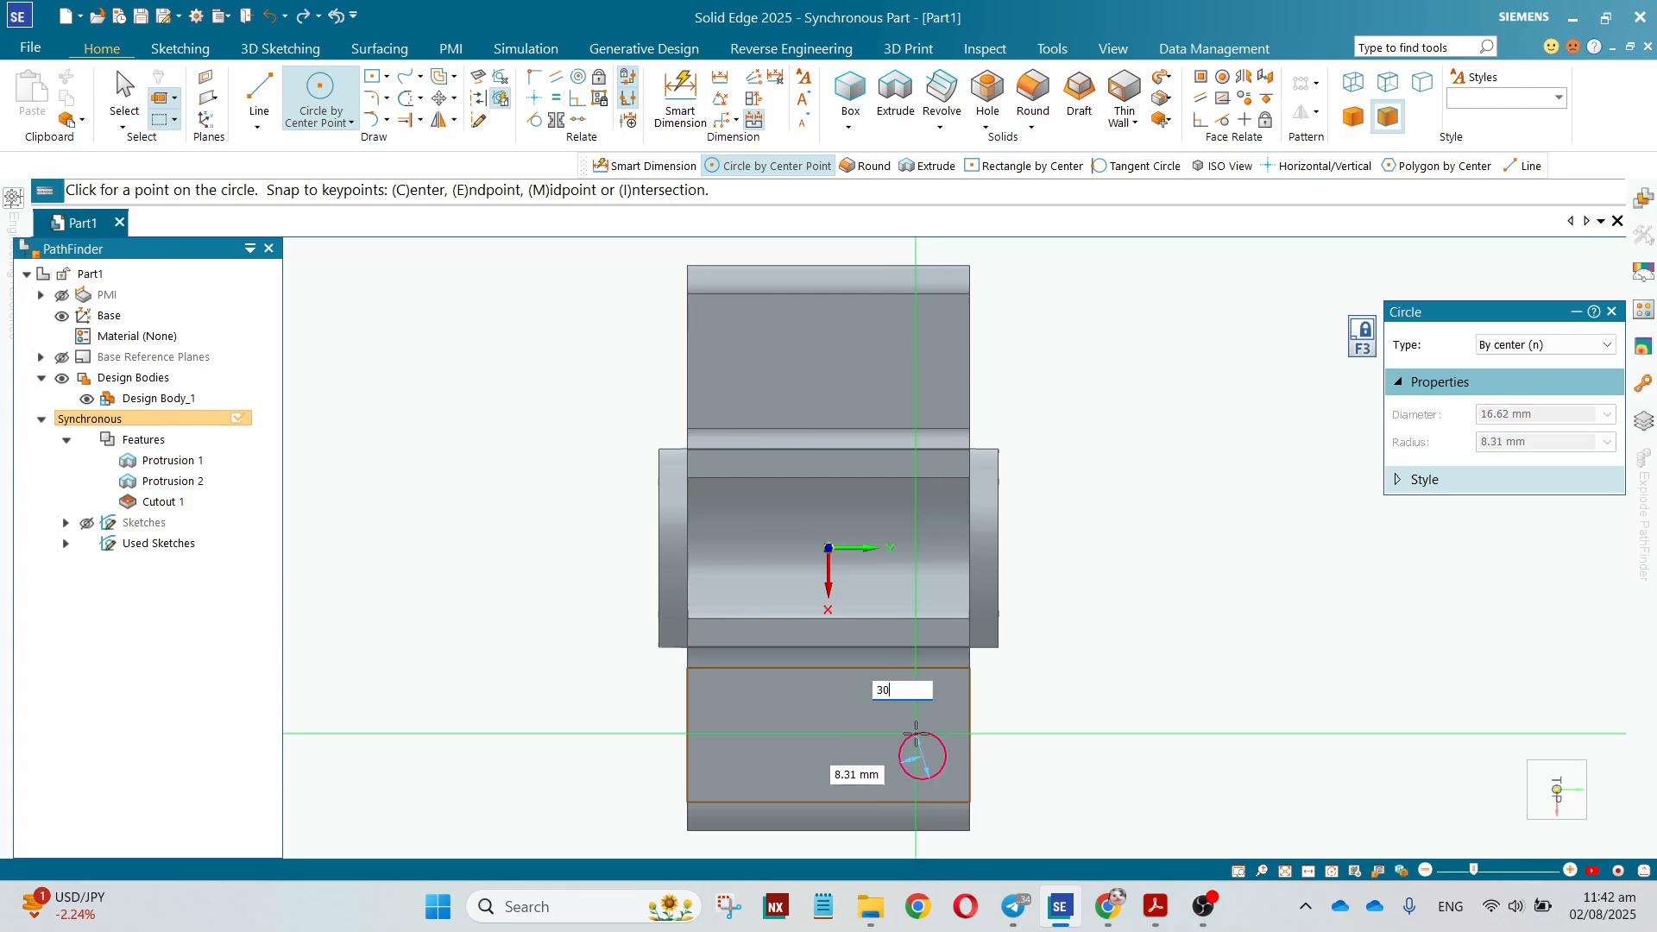
{"action": "key", "text": "Return"}
Dimension the flange circle's diameter and set it to 20 mm
{"action": "left_click", "coordinate": [679, 97]}
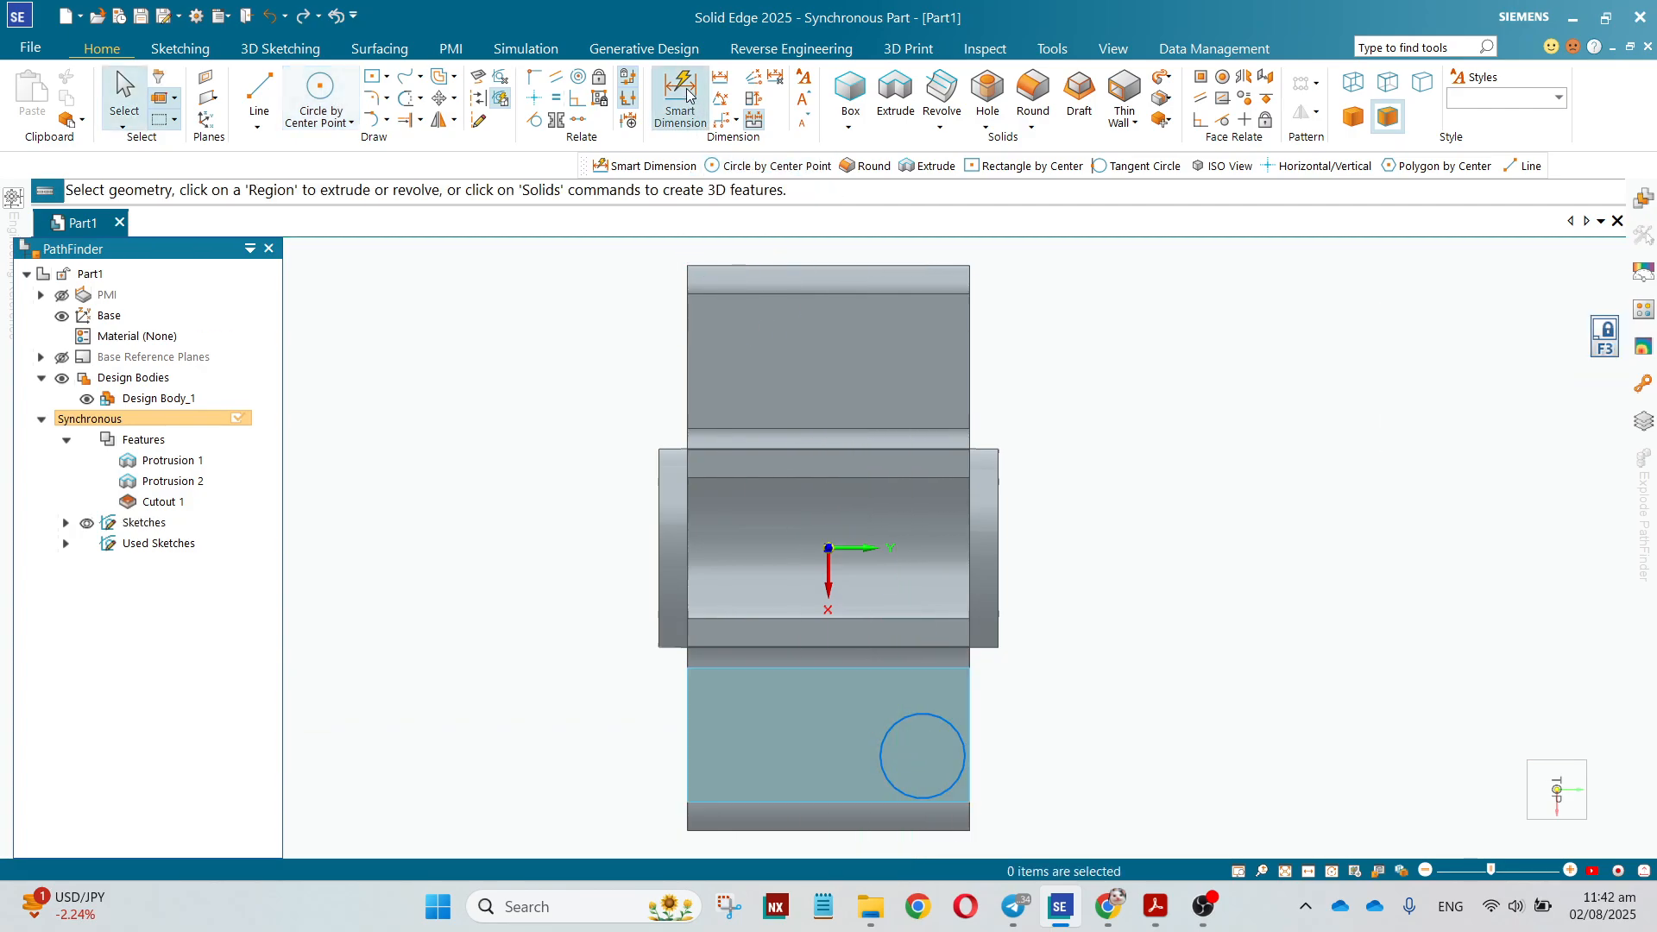
{"action": "left_click", "coordinate": [932, 721]}
{"action": "left_click", "coordinate": [1011, 708]}
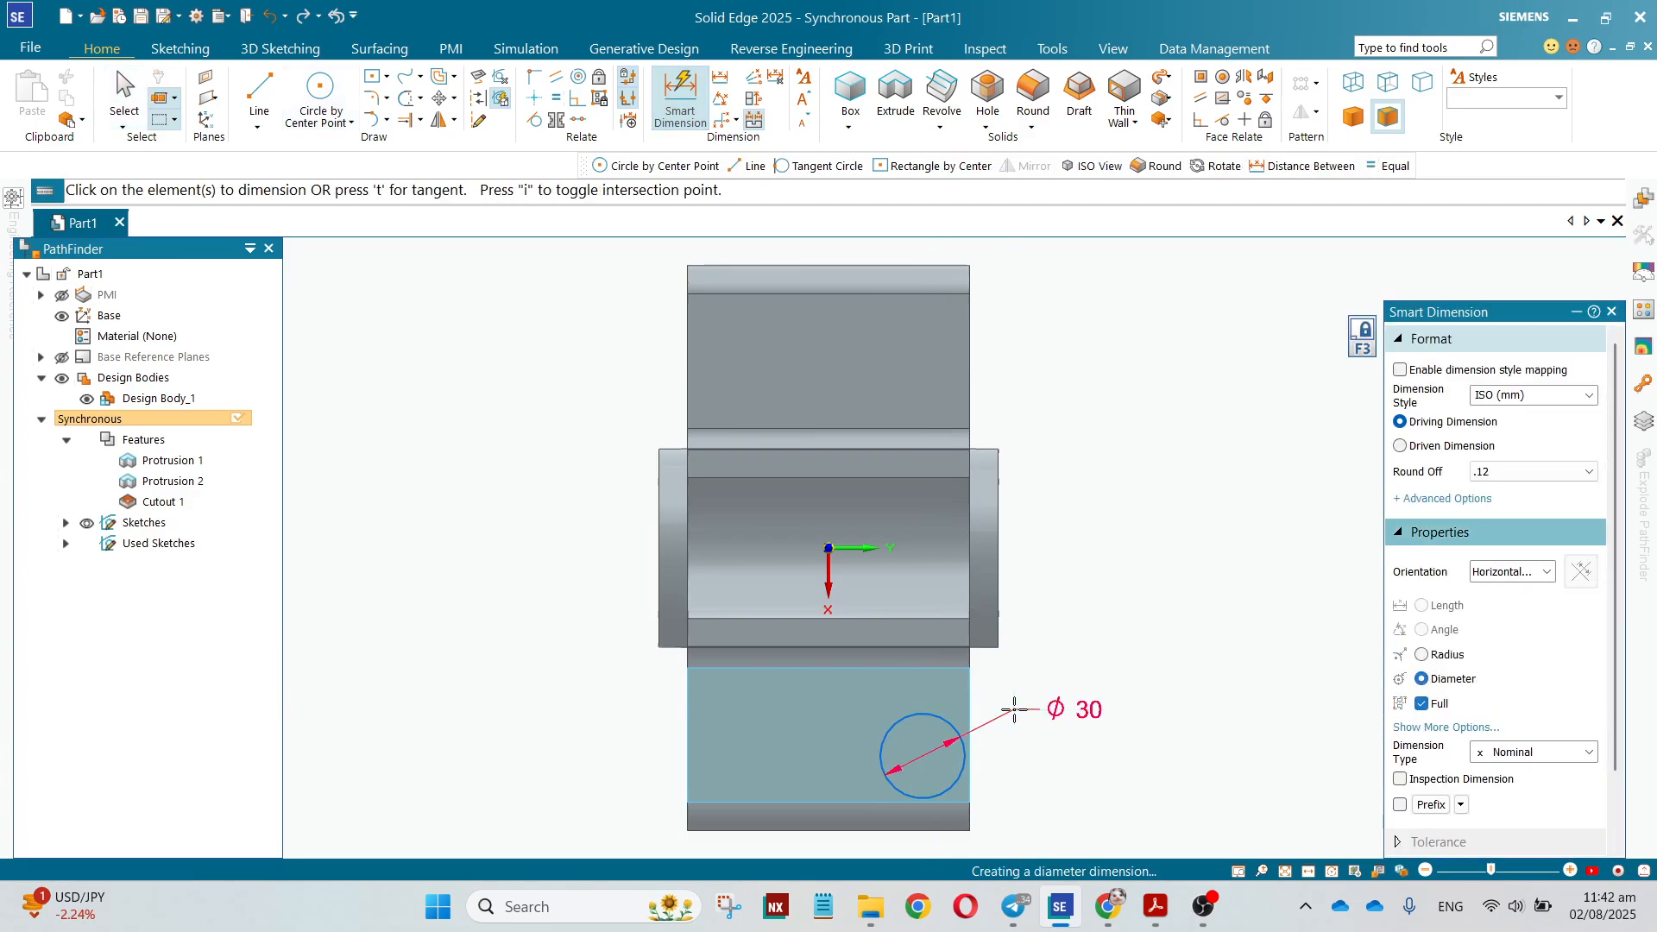
{"action": "left_click", "coordinate": [1156, 914]}
{"action": "left_click", "coordinate": [1156, 913]}
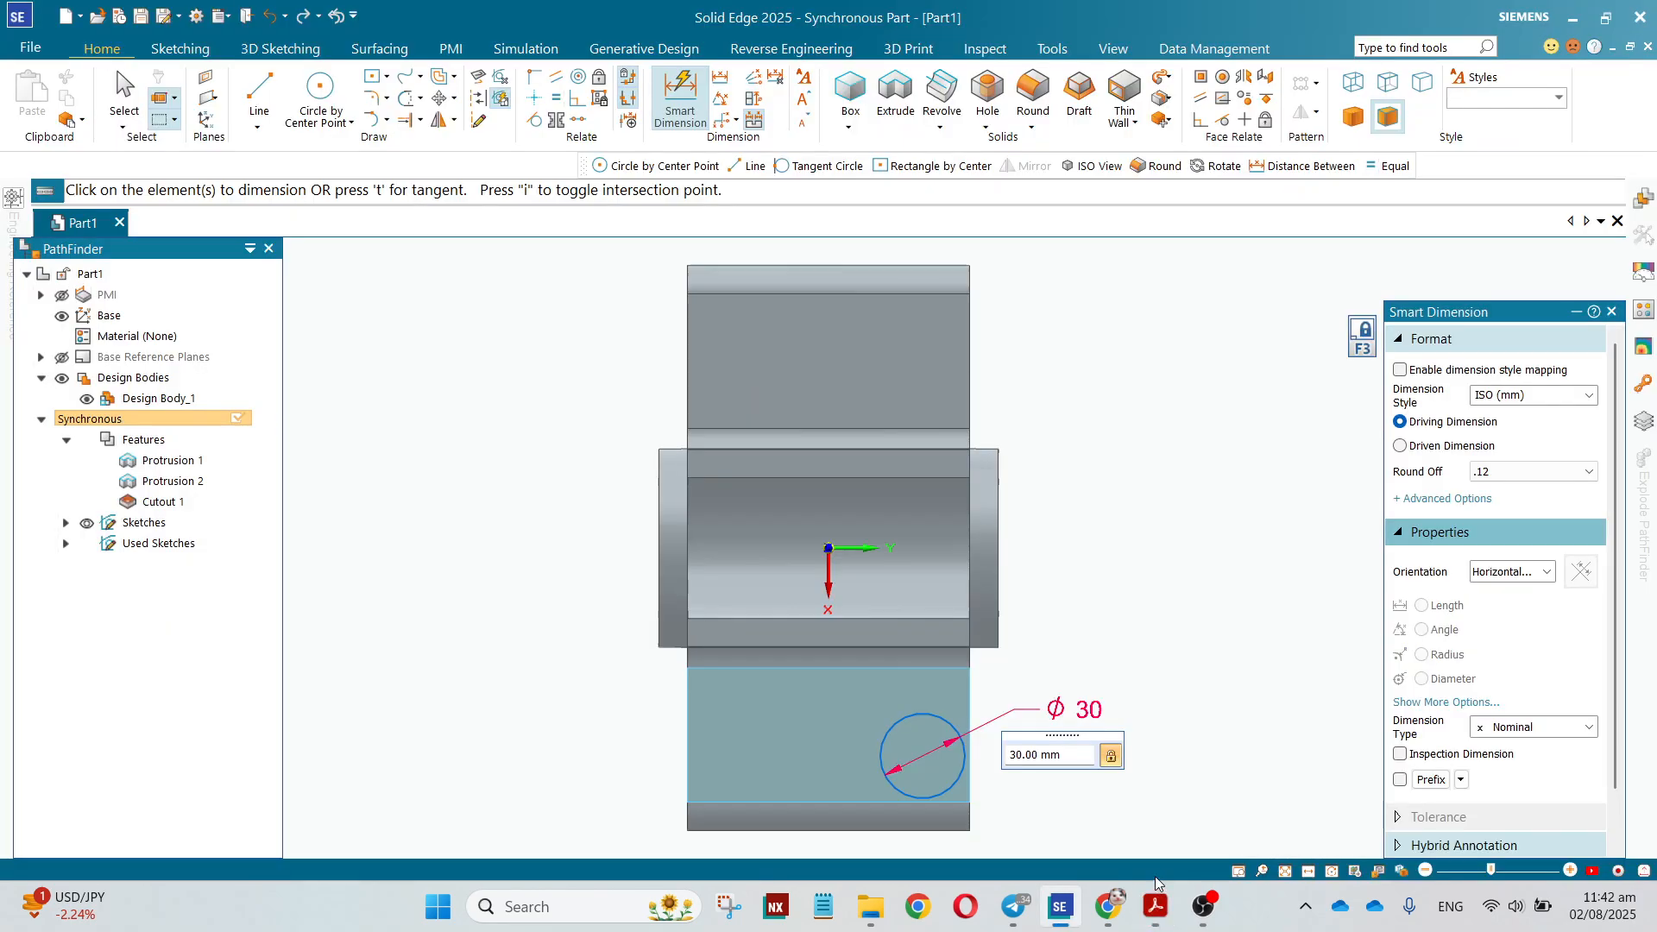
{"action": "type", "text": "20"}
{"action": "key", "text": "Return"}
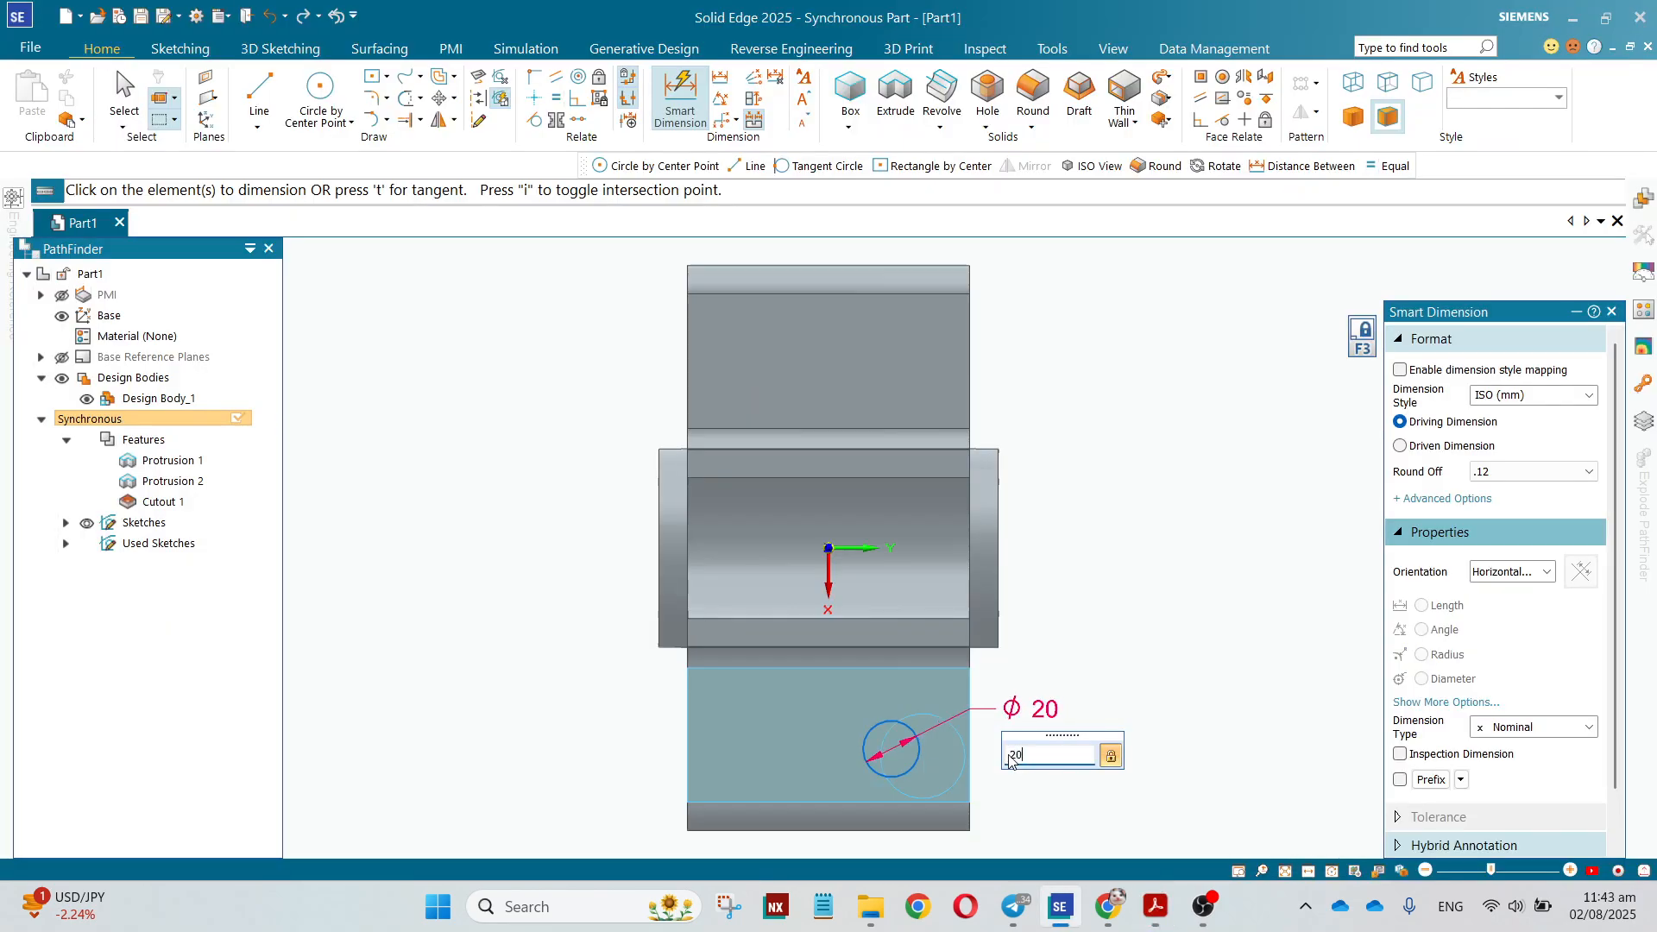
{"action": "key", "text": "Return"}
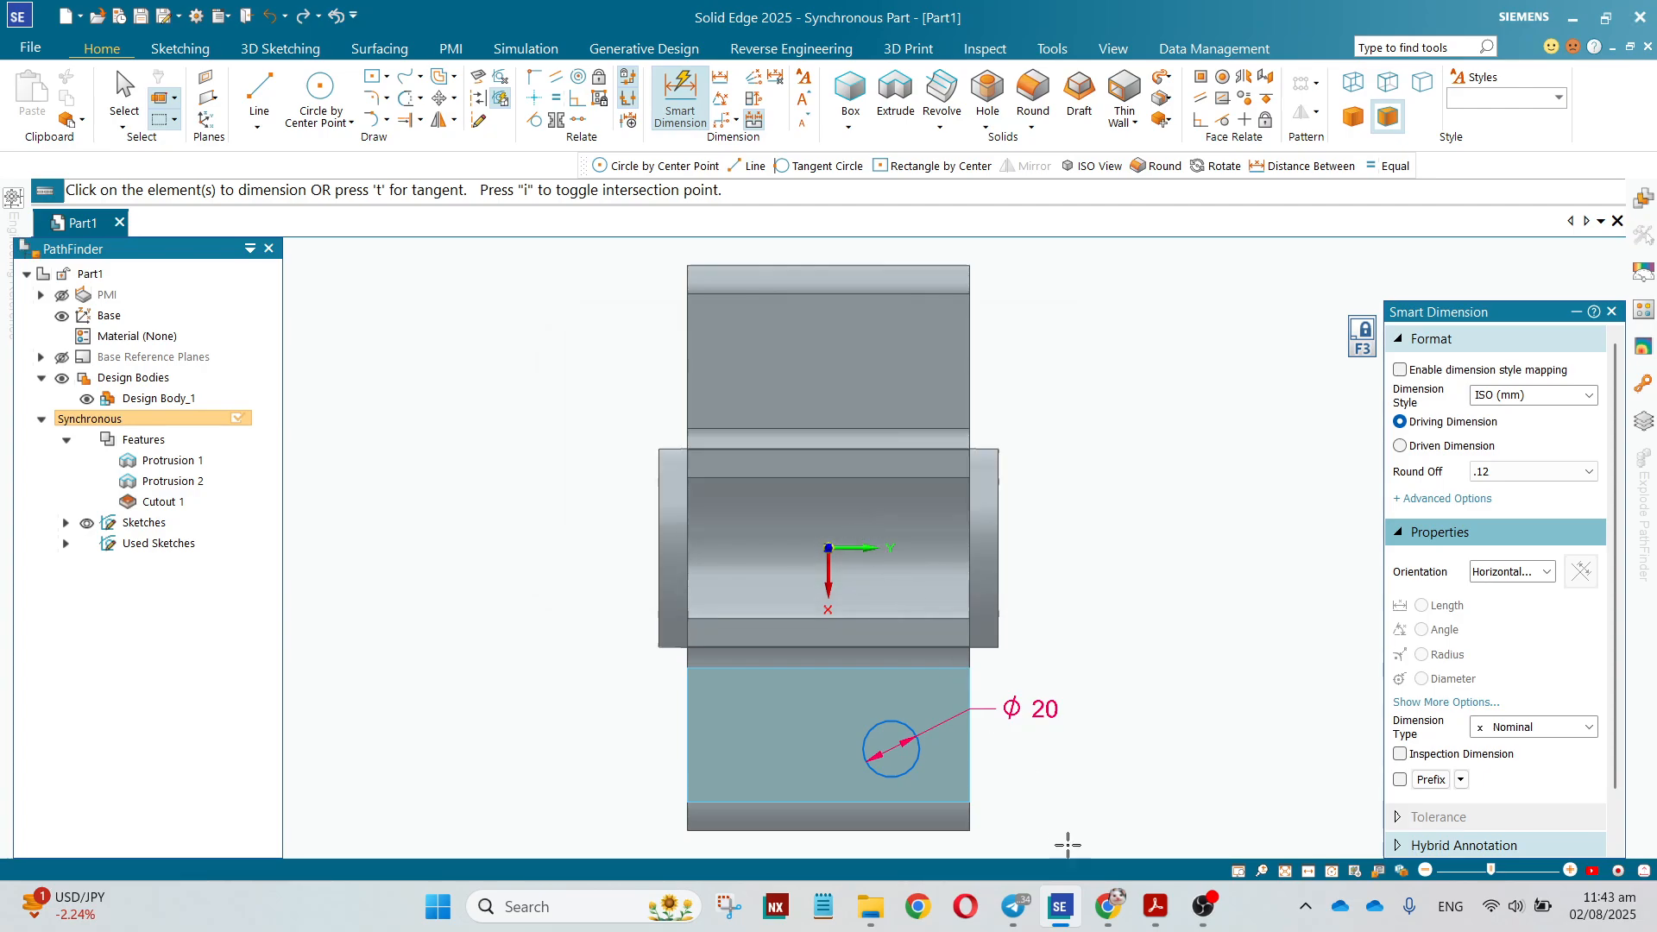
Dimension the circle's centre from the flat face's edge at the flange's outer bend and set the distance to 30 mm
{"action": "left_click", "coordinate": [1155, 911]}
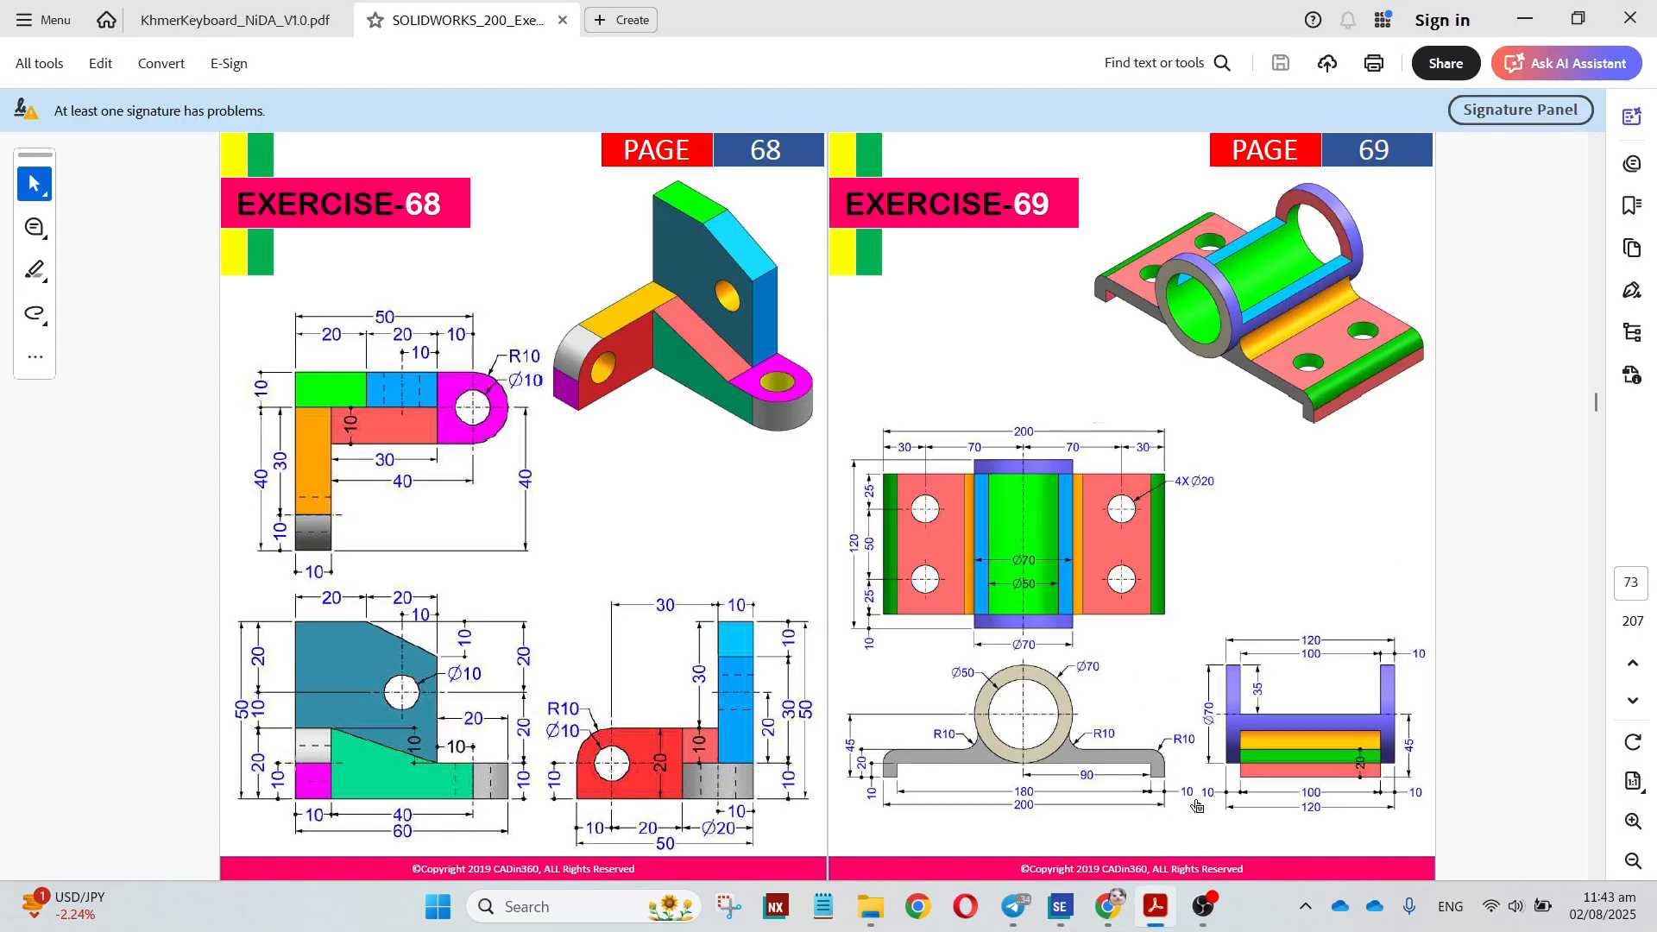
{"action": "left_click", "coordinate": [1156, 911]}
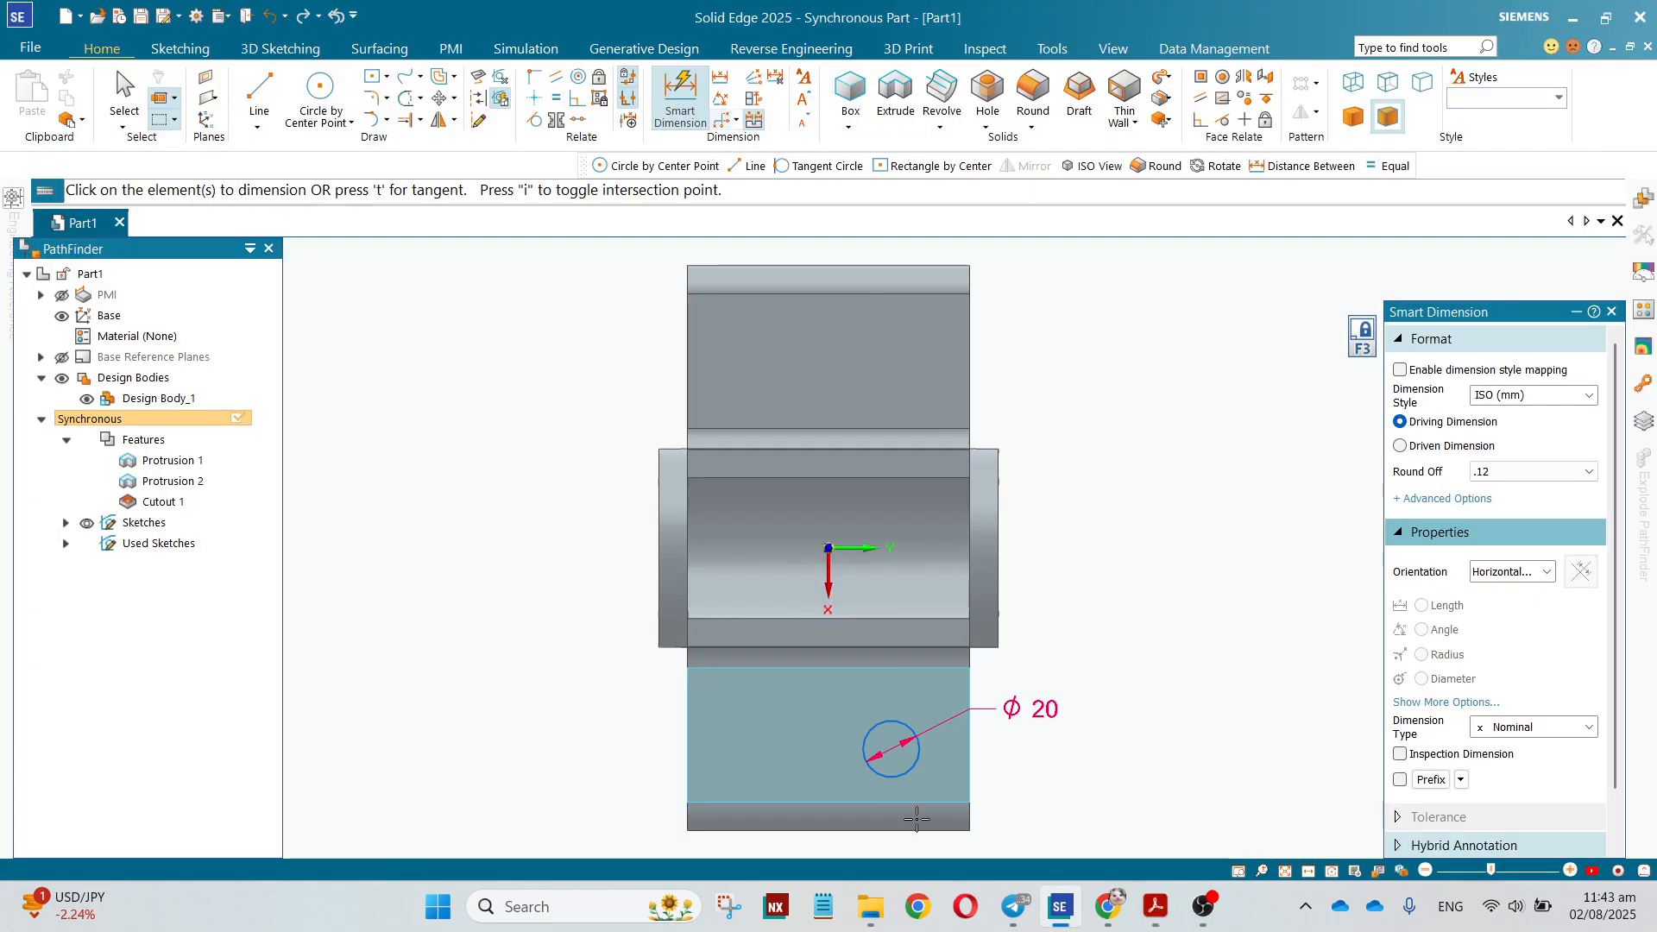
{"action": "left_click", "coordinate": [915, 760]}
{"action": "left_click", "coordinate": [898, 801]}
{"action": "left_click", "coordinate": [1047, 777]}
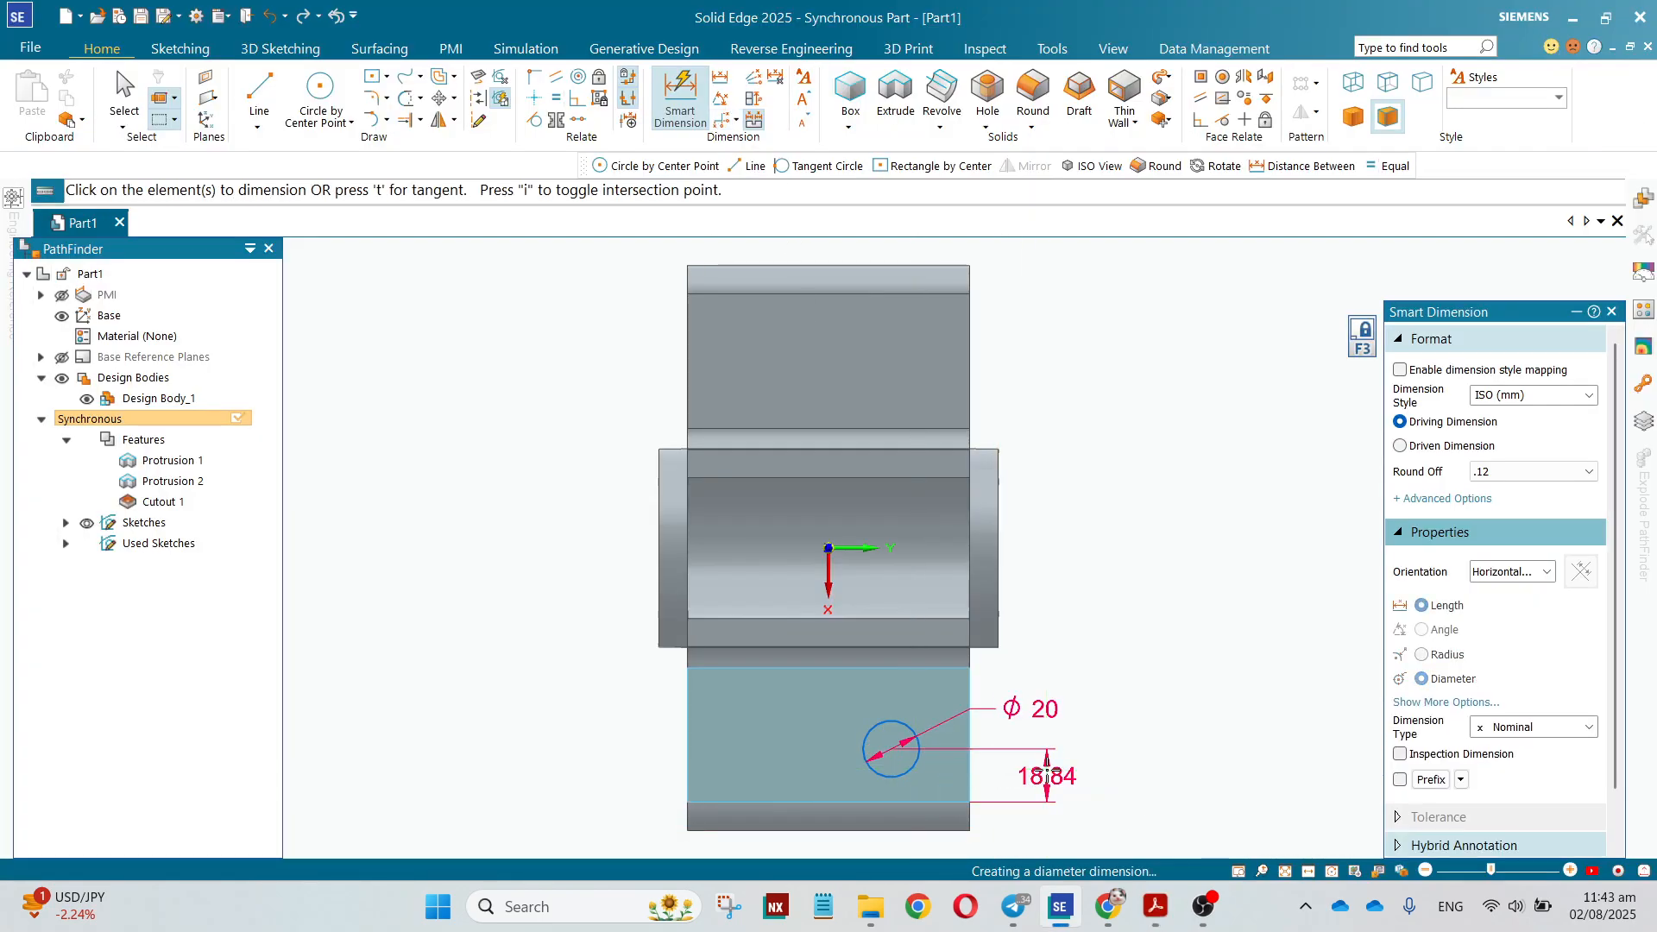
{"action": "type", "text": "30"}
{"action": "key", "text": "Return"}
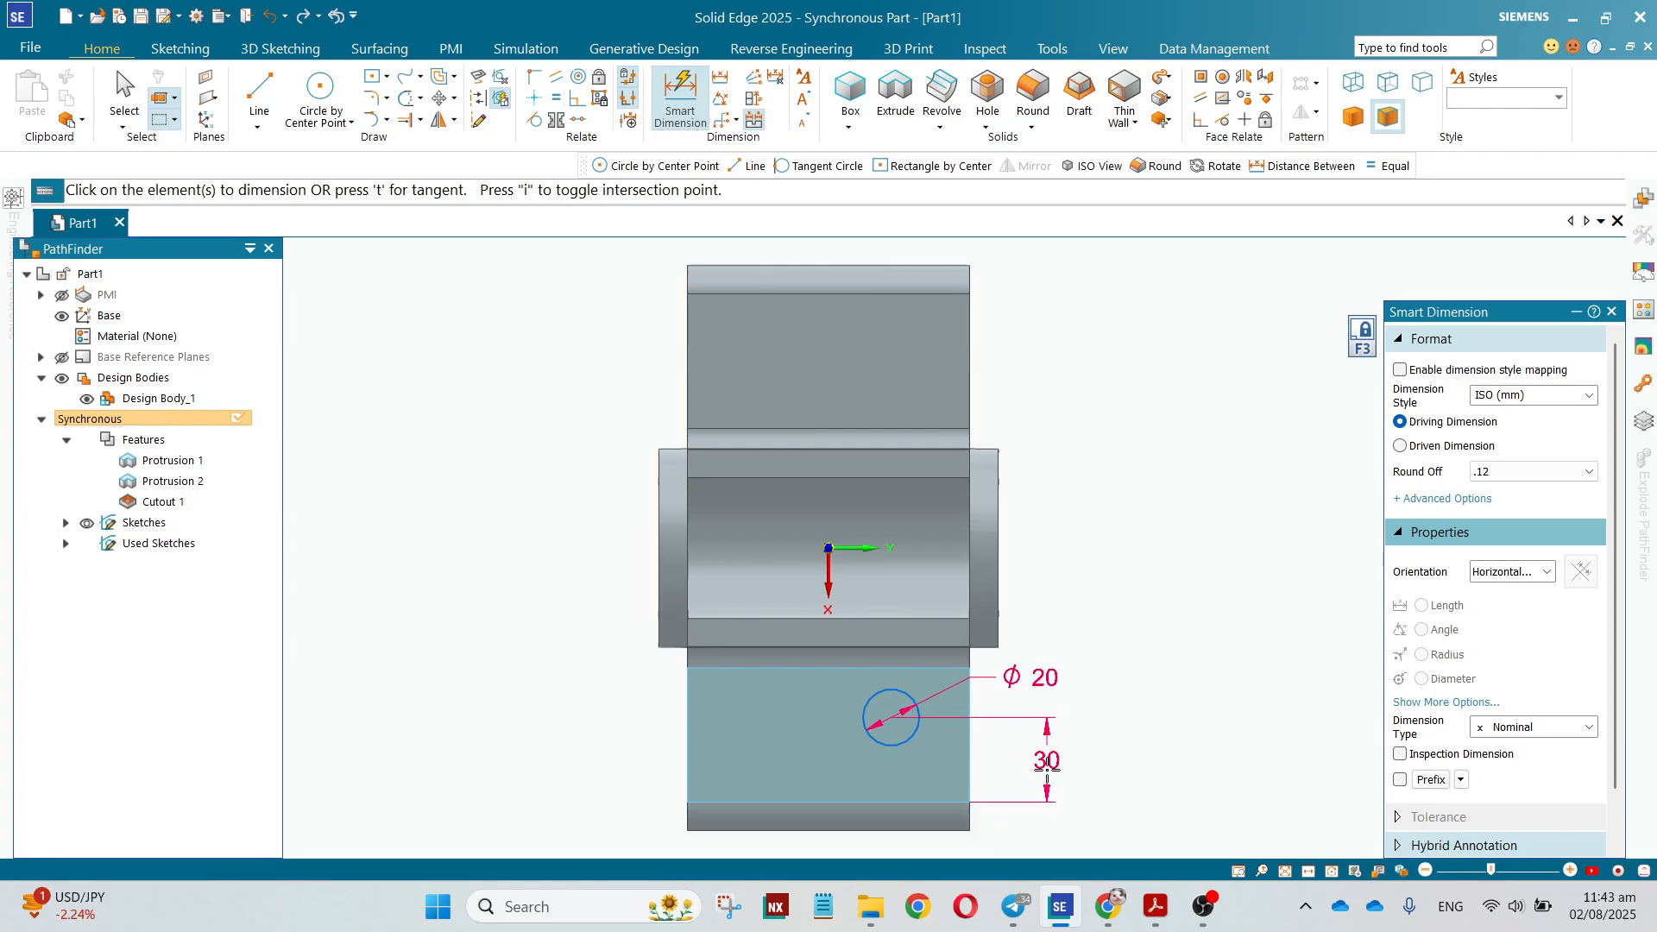
Recheck the hole position in the PDF drawing and set the circle's distance from the outer bend edge to 20 mm
{"action": "left_click", "coordinate": [1156, 917]}
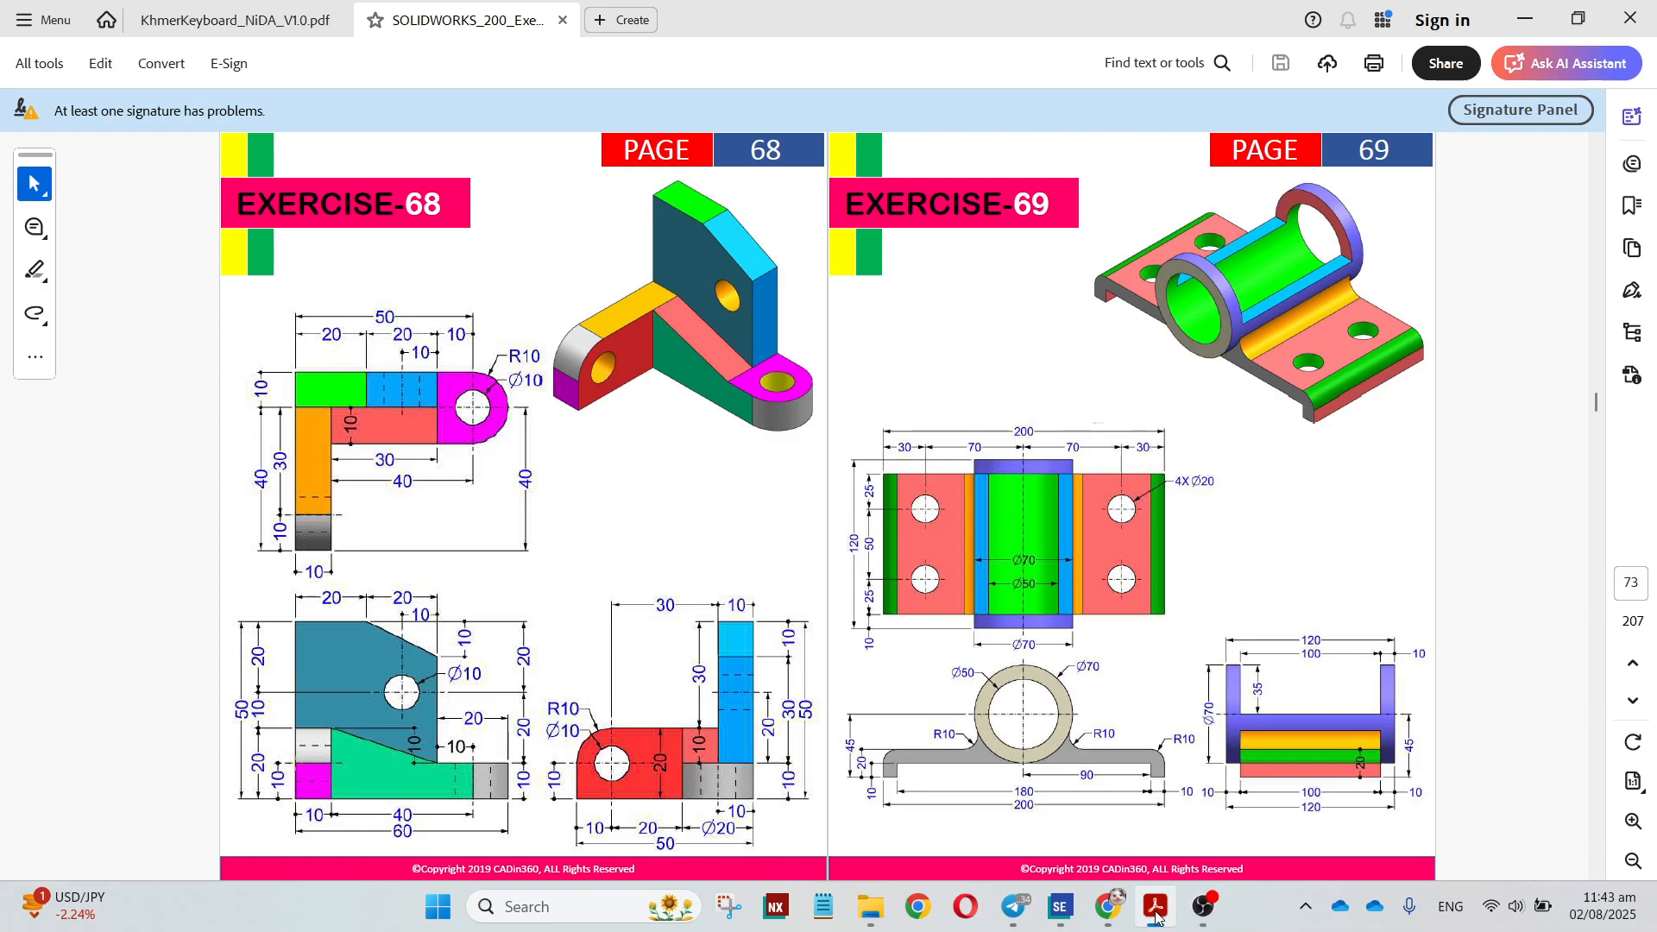
{"action": "left_click", "coordinate": [1156, 916]}
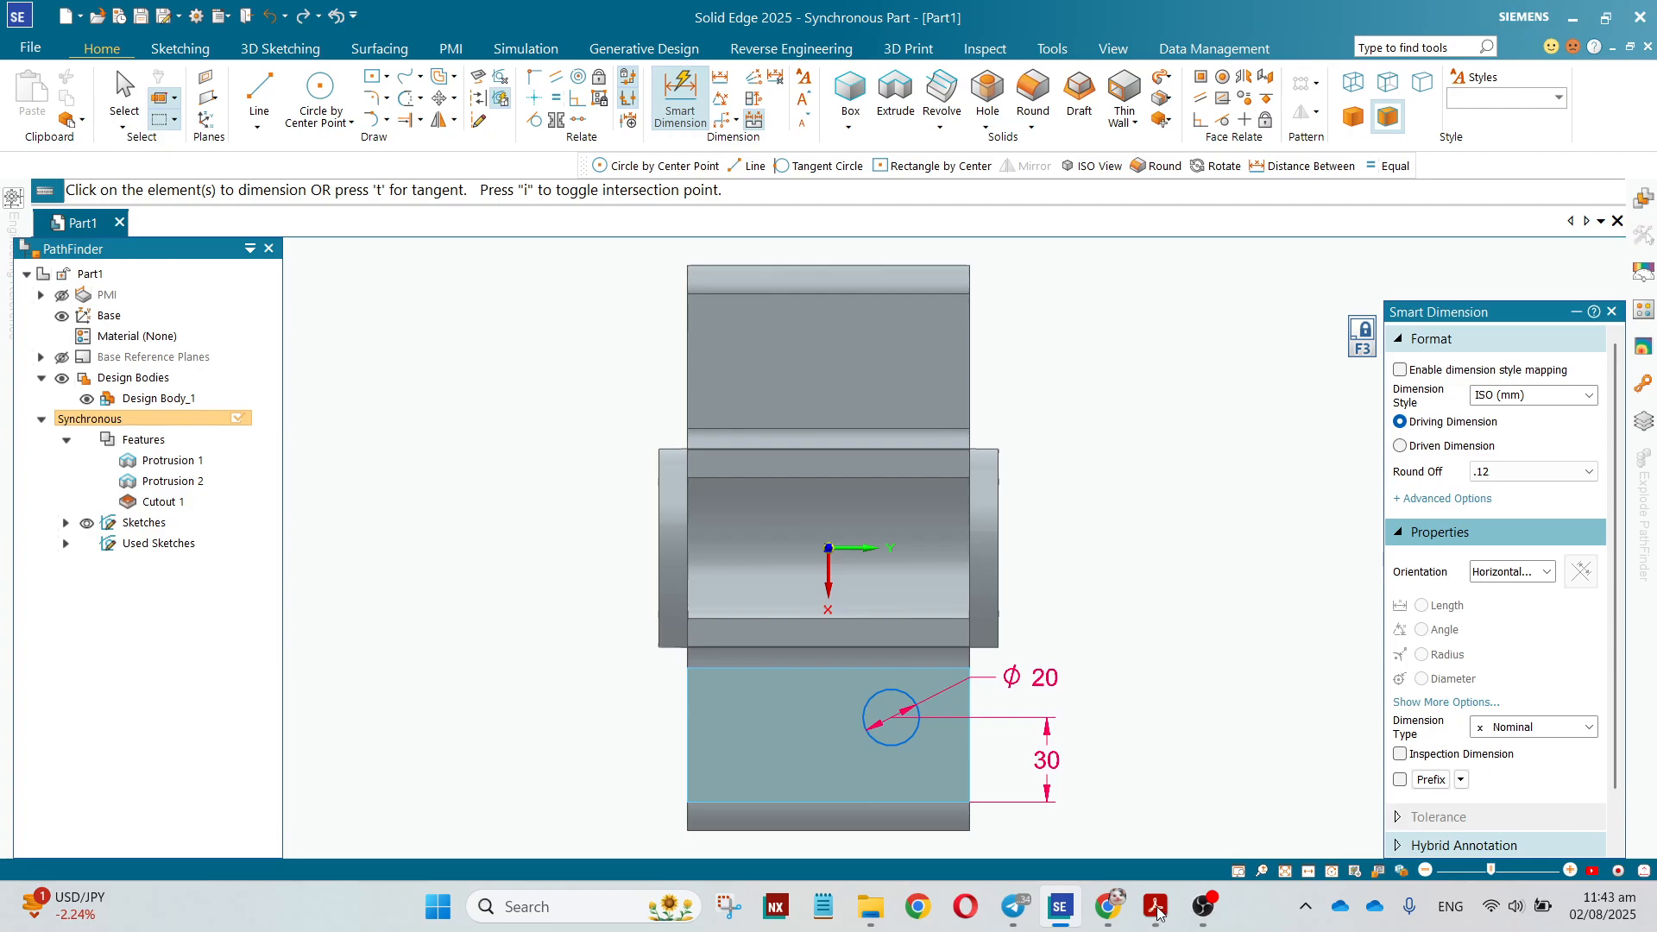
{"action": "key", "text": "Escape"}
{"action": "left_click", "coordinate": [1046, 761]}
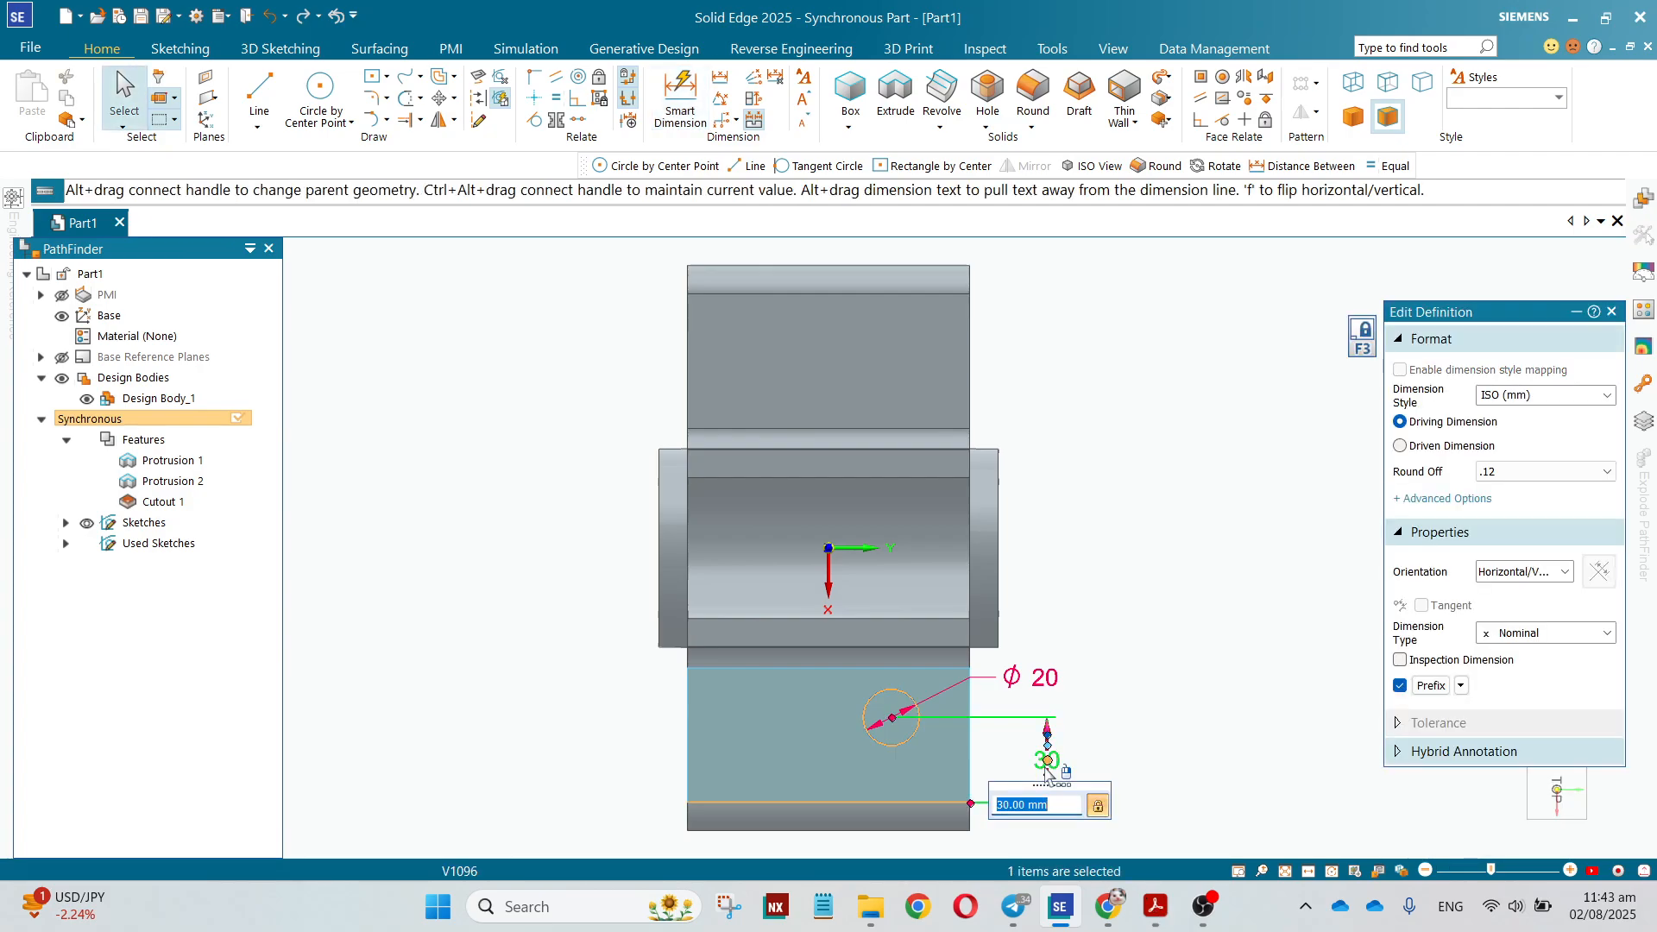
{"action": "type", "text": "20"}
{"action": "key", "text": "Return"}
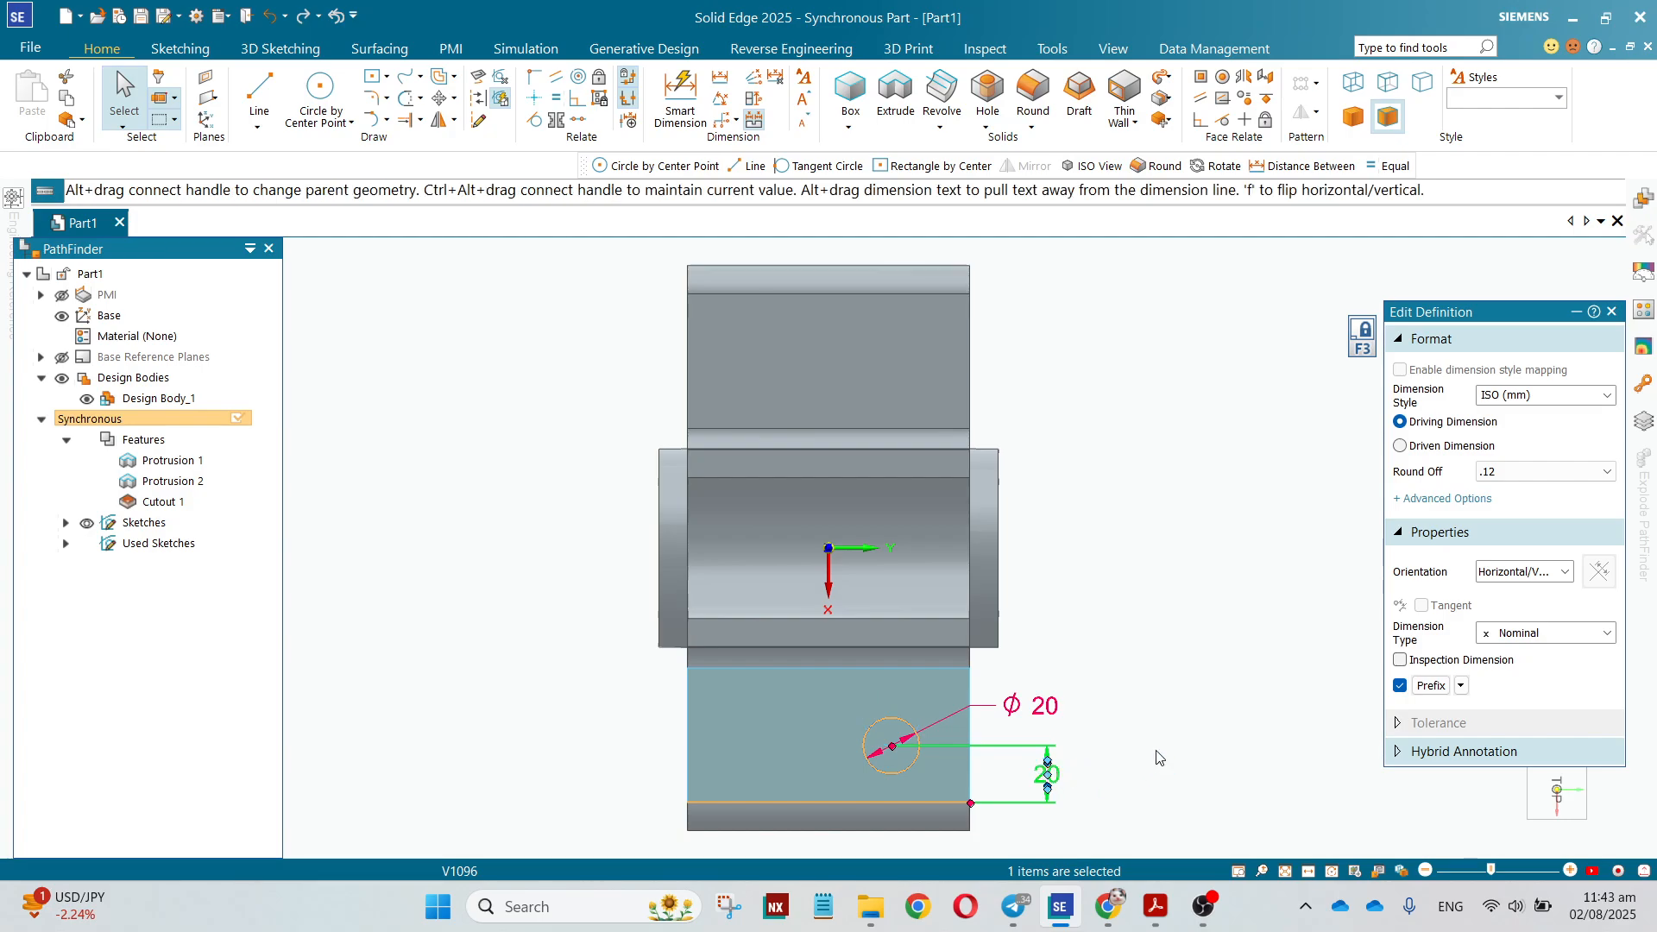
{"action": "key", "text": "Escape"}
Dimension the circle's centre from the nearer side edge of the flange face and set the distance to 20 mm
{"action": "left_click", "coordinate": [686, 100]}
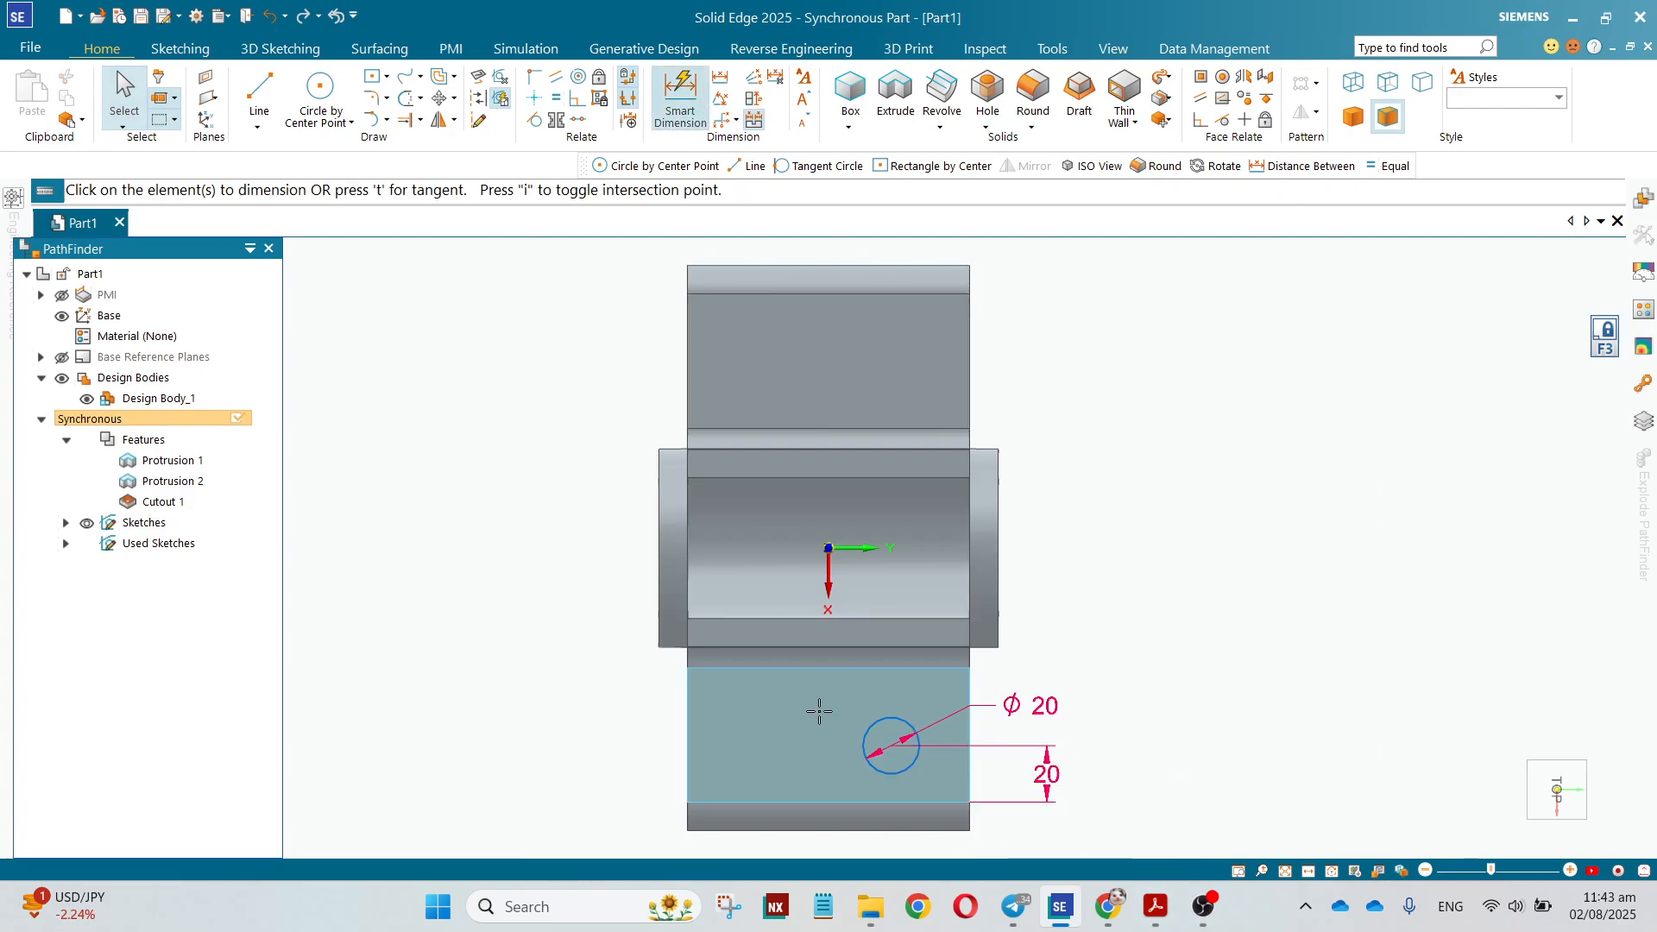
{"action": "left_click", "coordinate": [878, 771]}
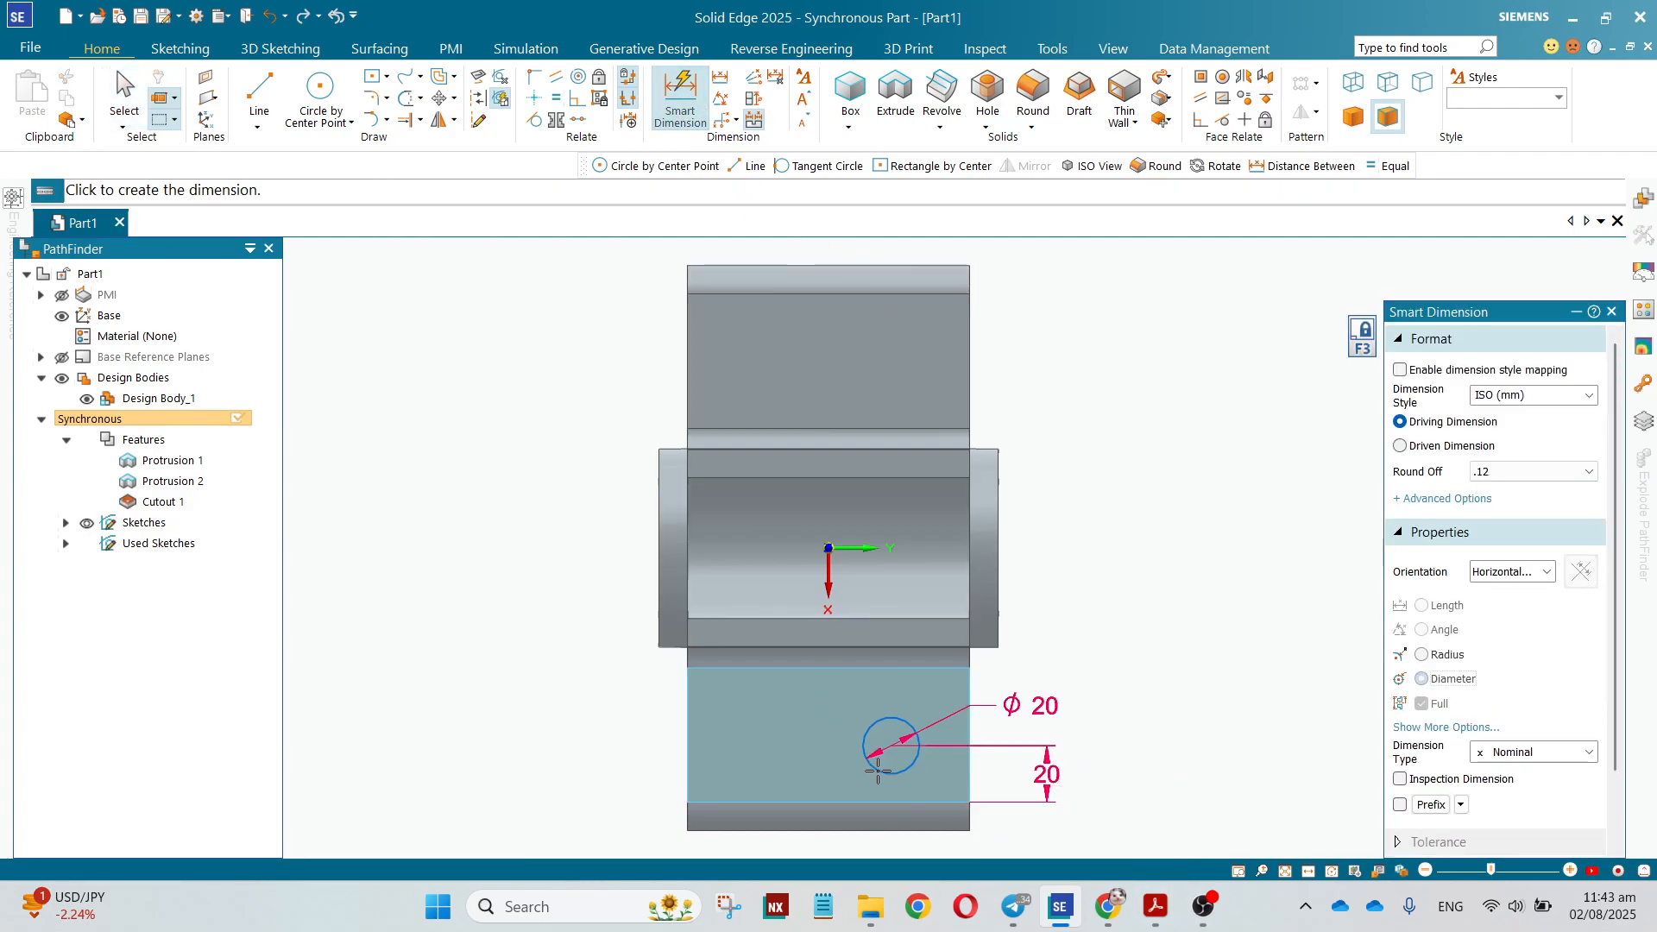
{"action": "left_click", "coordinate": [969, 733]}
{"action": "scroll", "coordinate": [929, 694], "scroll_direction": "down", "scroll_amount": 1}
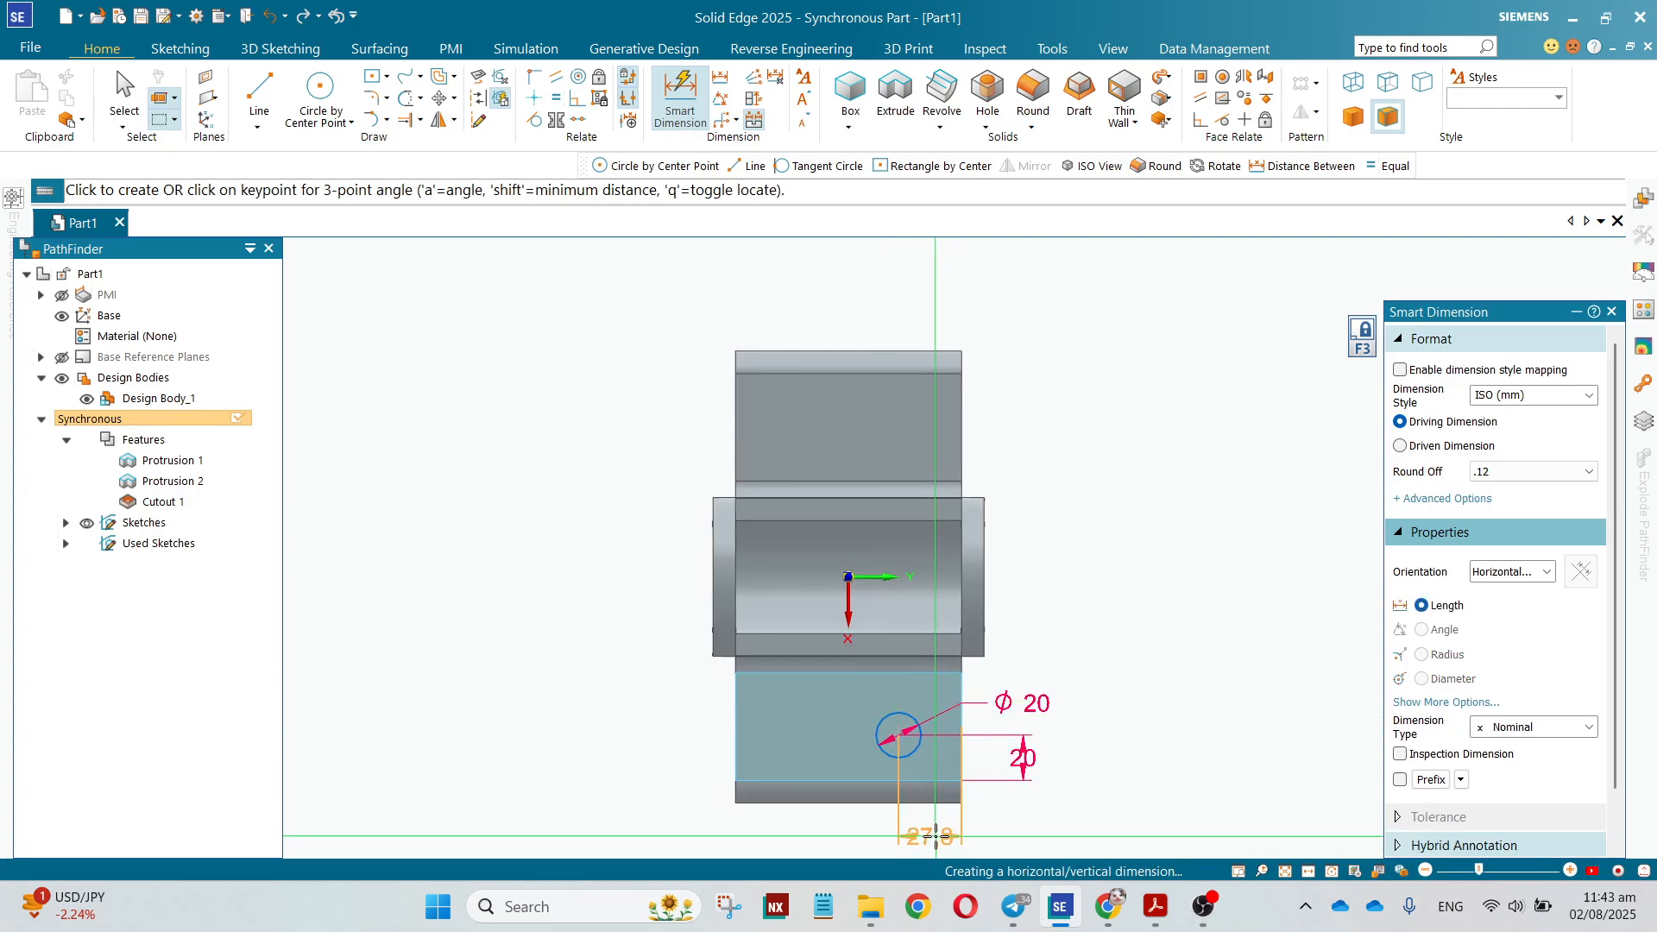
{"action": "left_click", "coordinate": [932, 824]}
{"action": "type", "text": "20"}
{"action": "key", "text": "Return"}
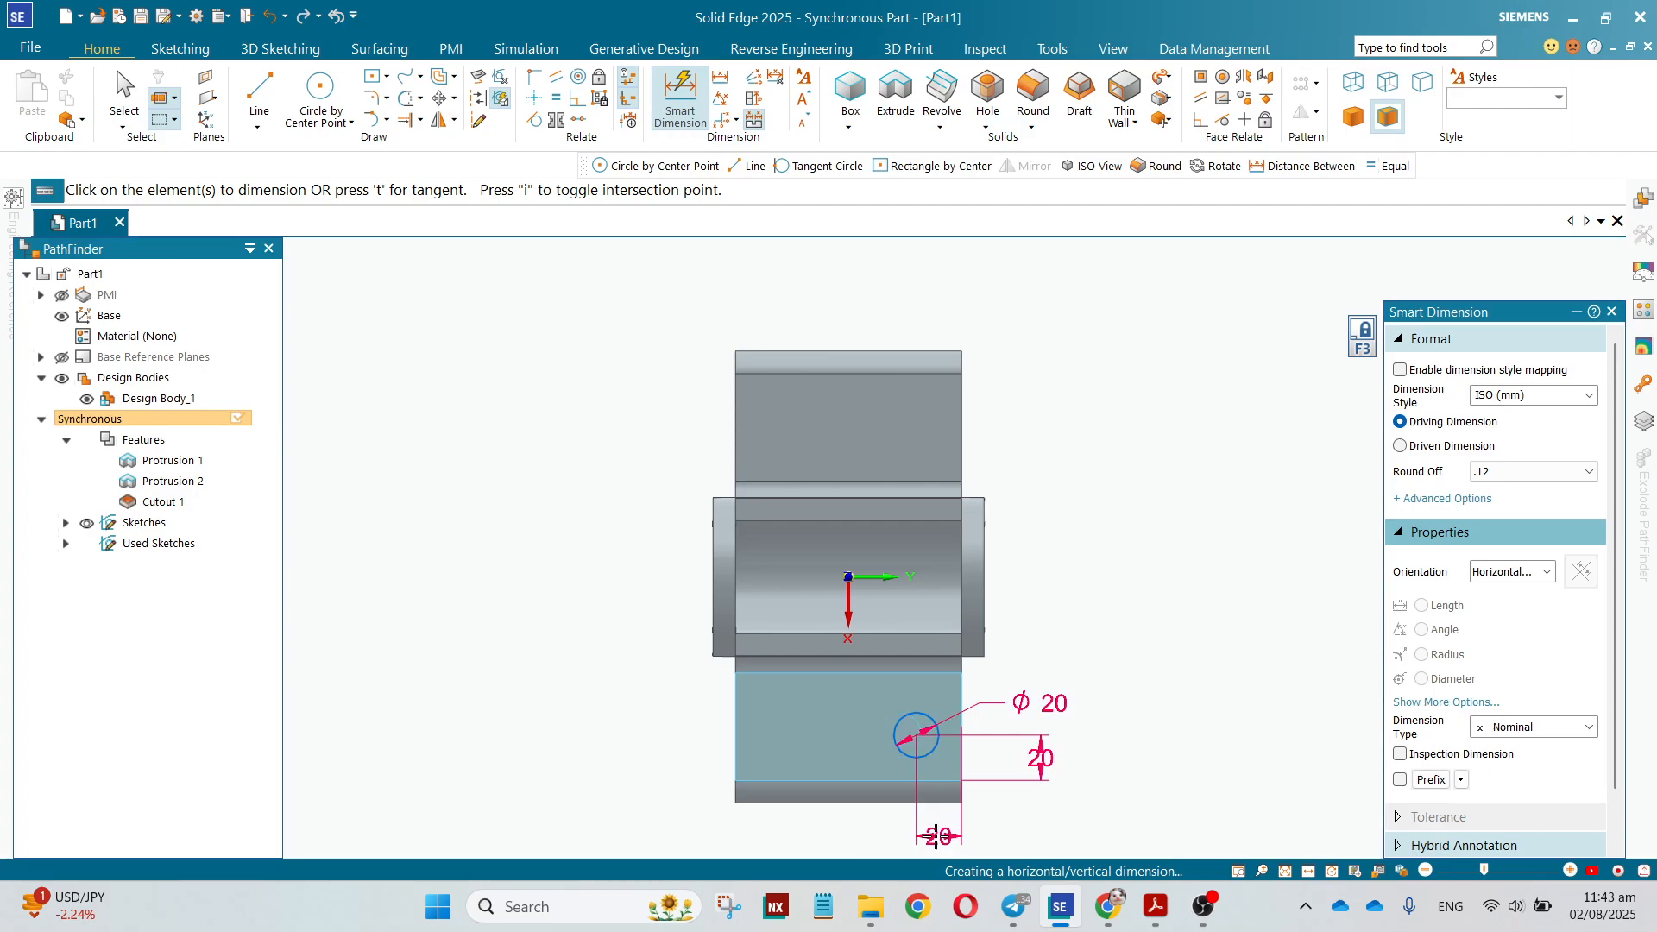
{"action": "key", "text": "Escape"}
{"action": "middle_click_drag", "start_coordinate": [1076, 845], "coordinate": [1044, 764]}
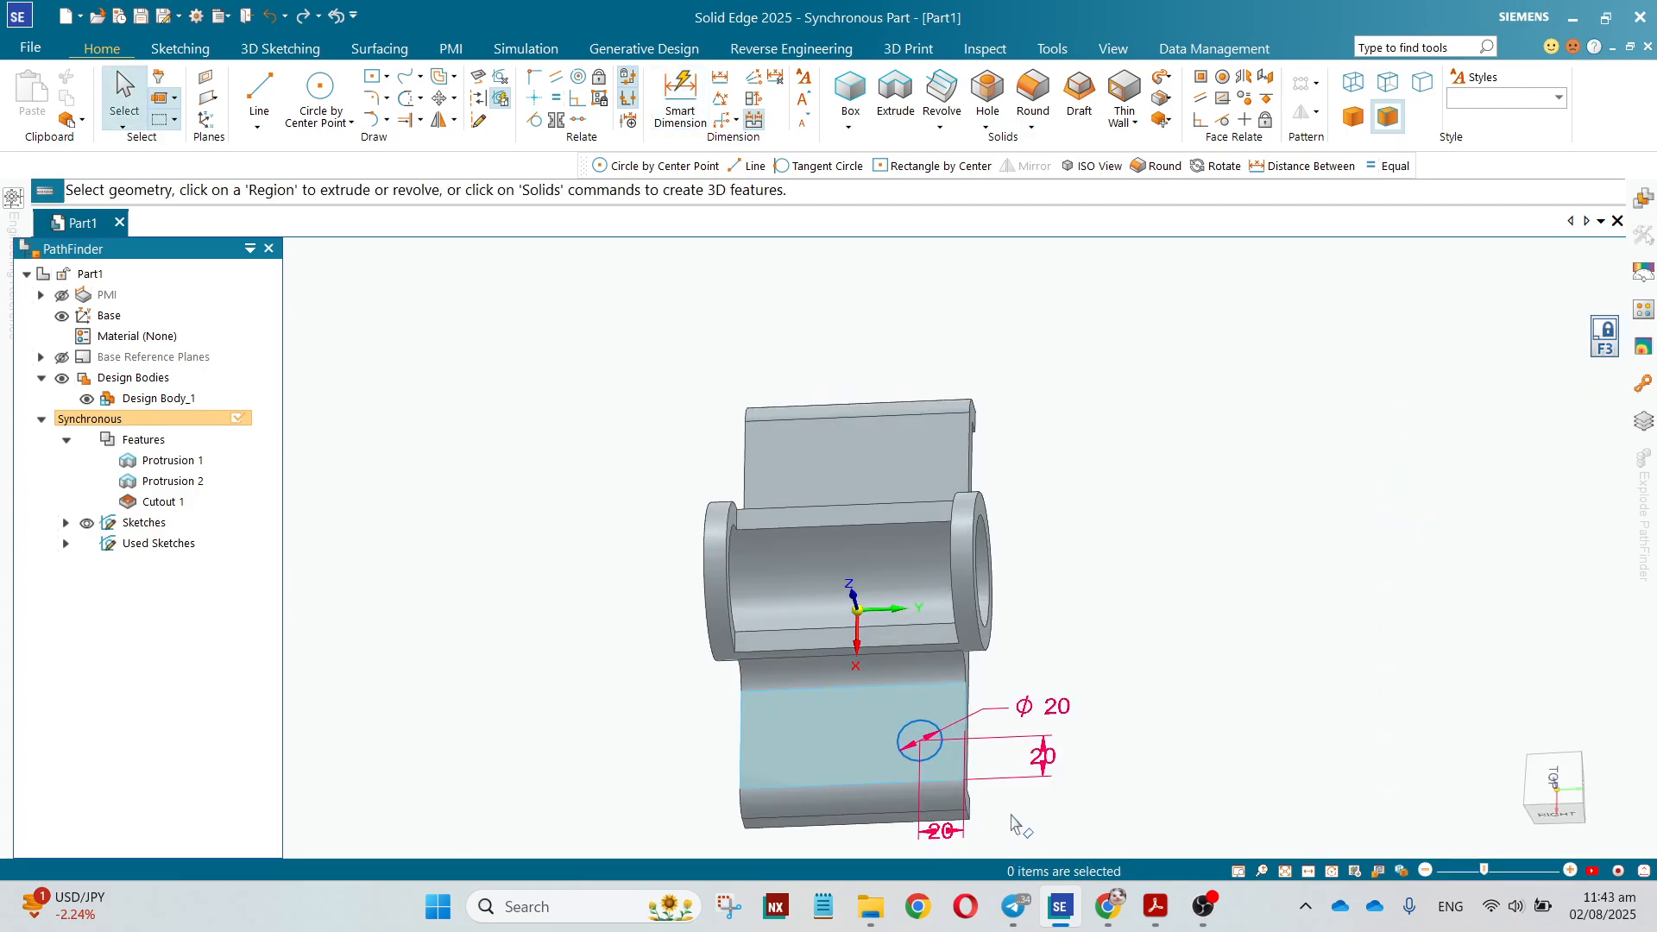
Extrude the 20 mm circle region as a cut through the flange
{"action": "scroll", "coordinate": [1016, 824], "scroll_direction": "up", "scroll_amount": 3}
{"action": "left_click", "coordinate": [839, 664]}
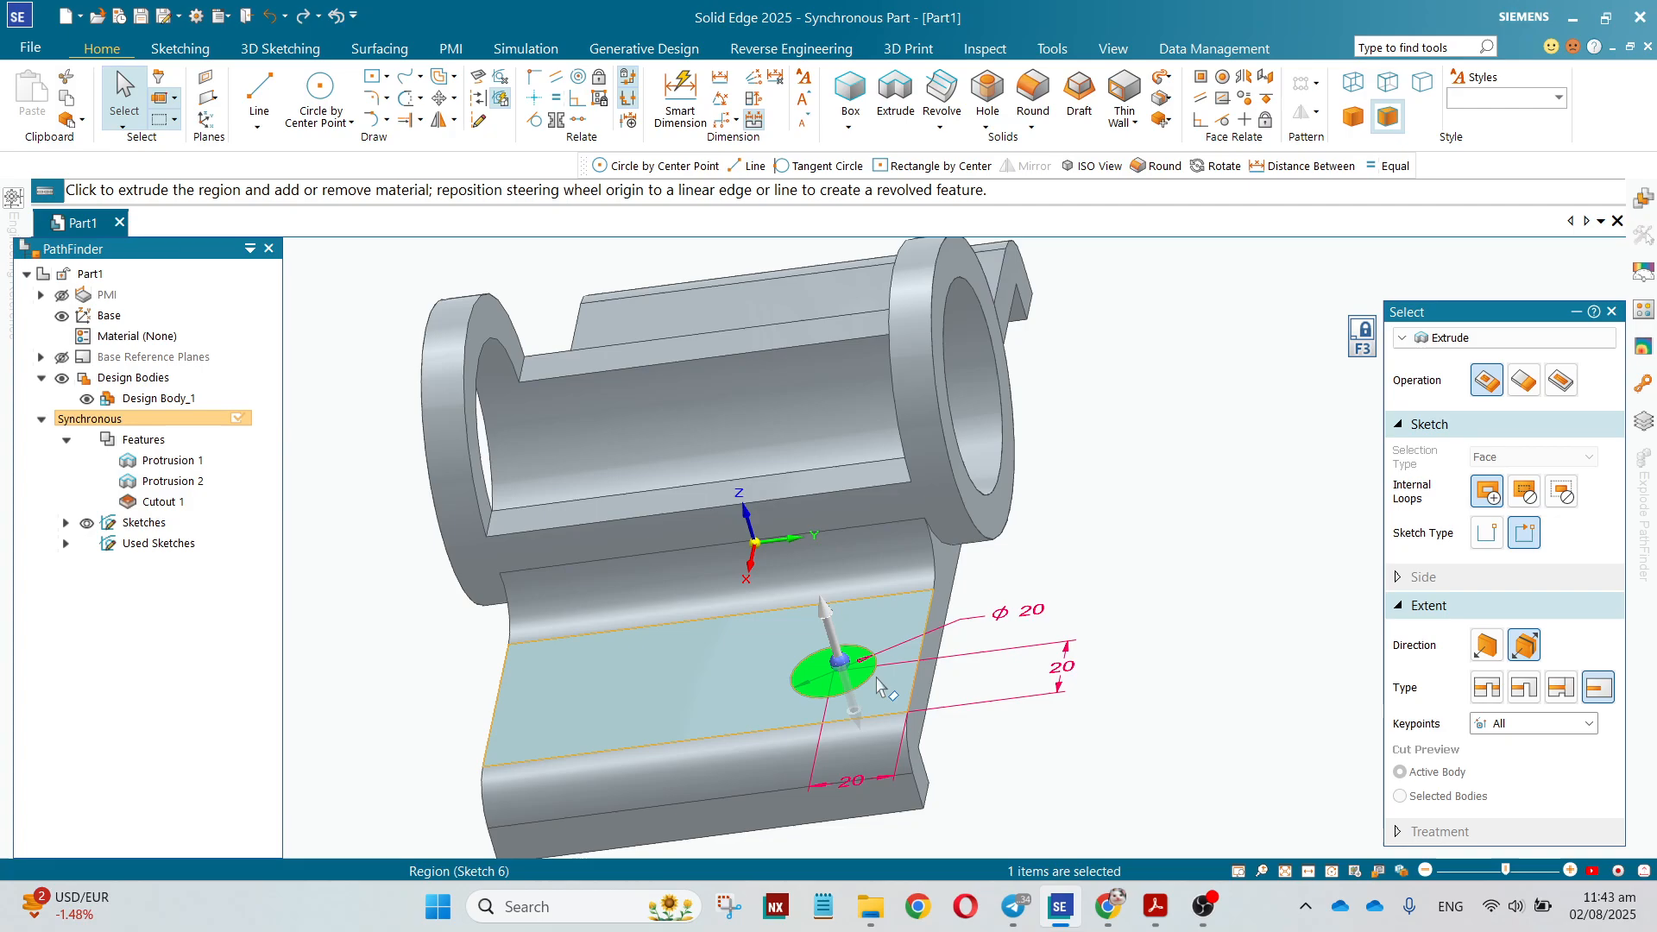
{"action": "left_click", "coordinate": [1006, 769]}
Mirror the flange hole about the base YZ plane onto the opposite flange
{"action": "left_click", "coordinate": [818, 671]}
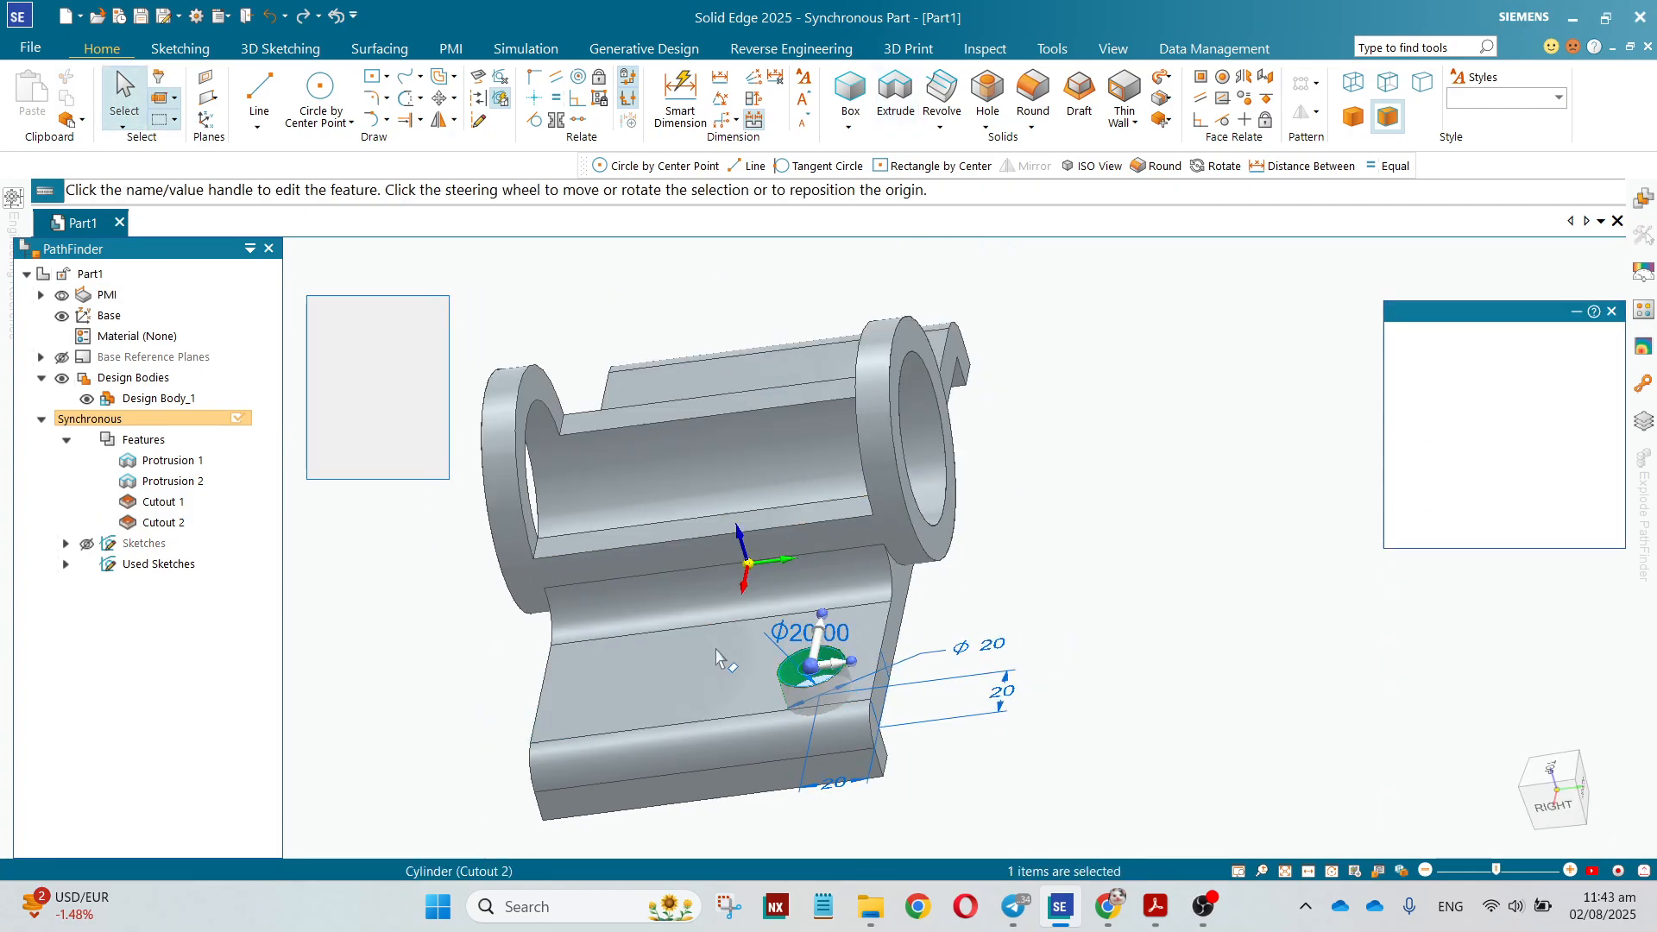
{"action": "left_click", "coordinate": [1301, 112]}
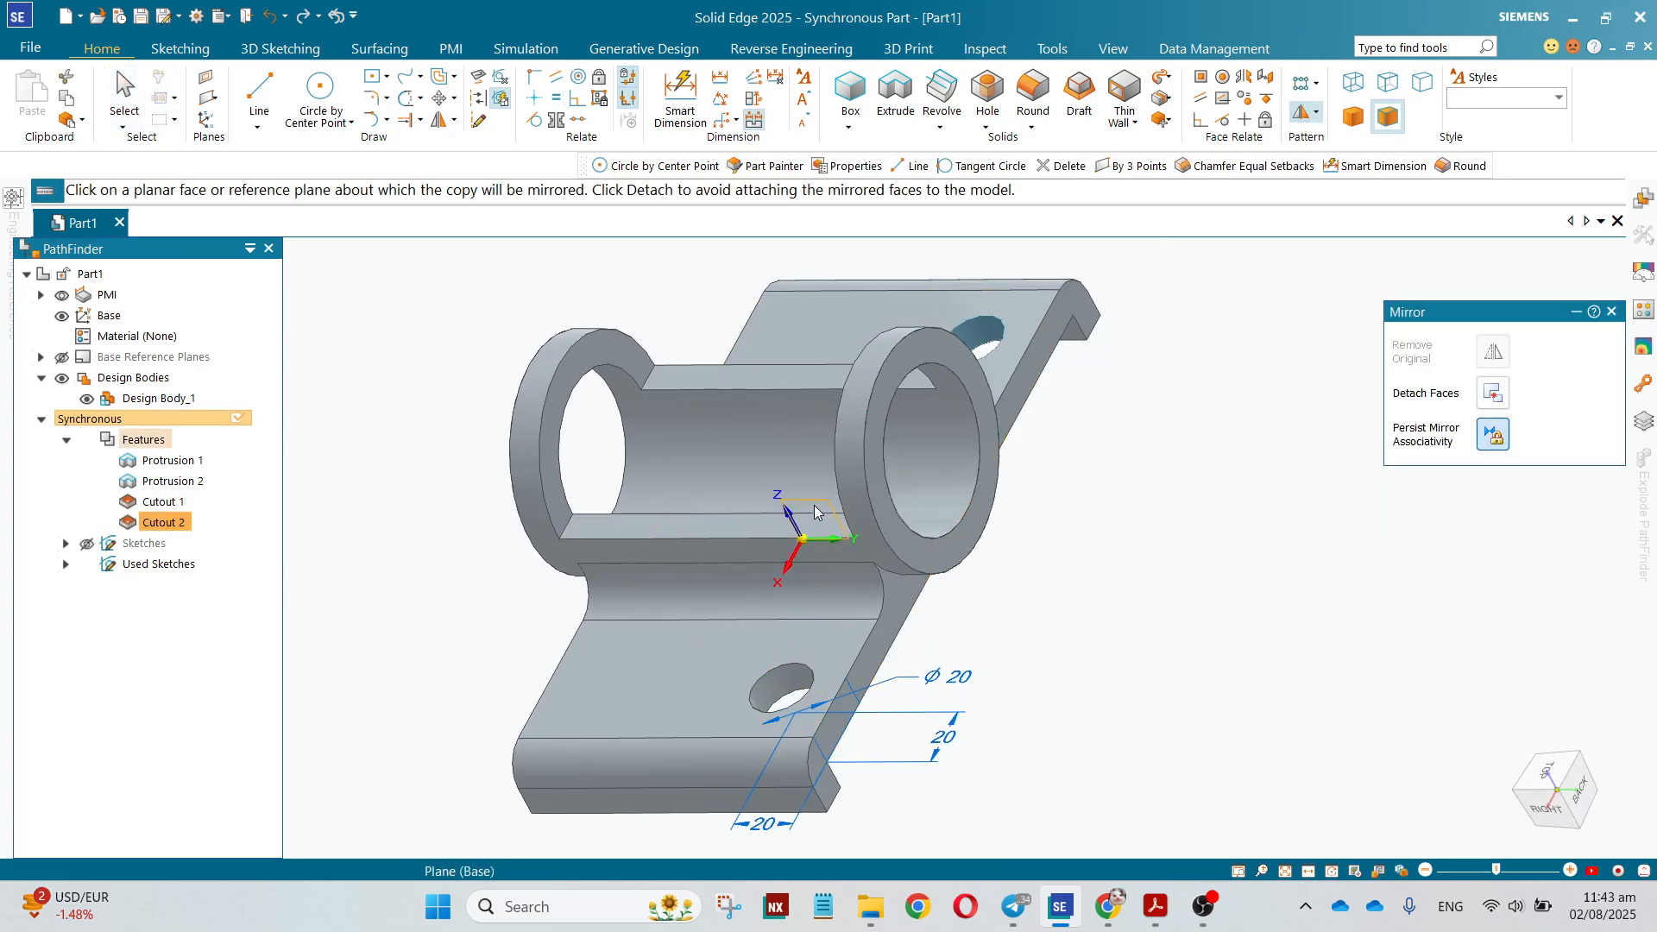
{"action": "left_click", "coordinate": [815, 504]}
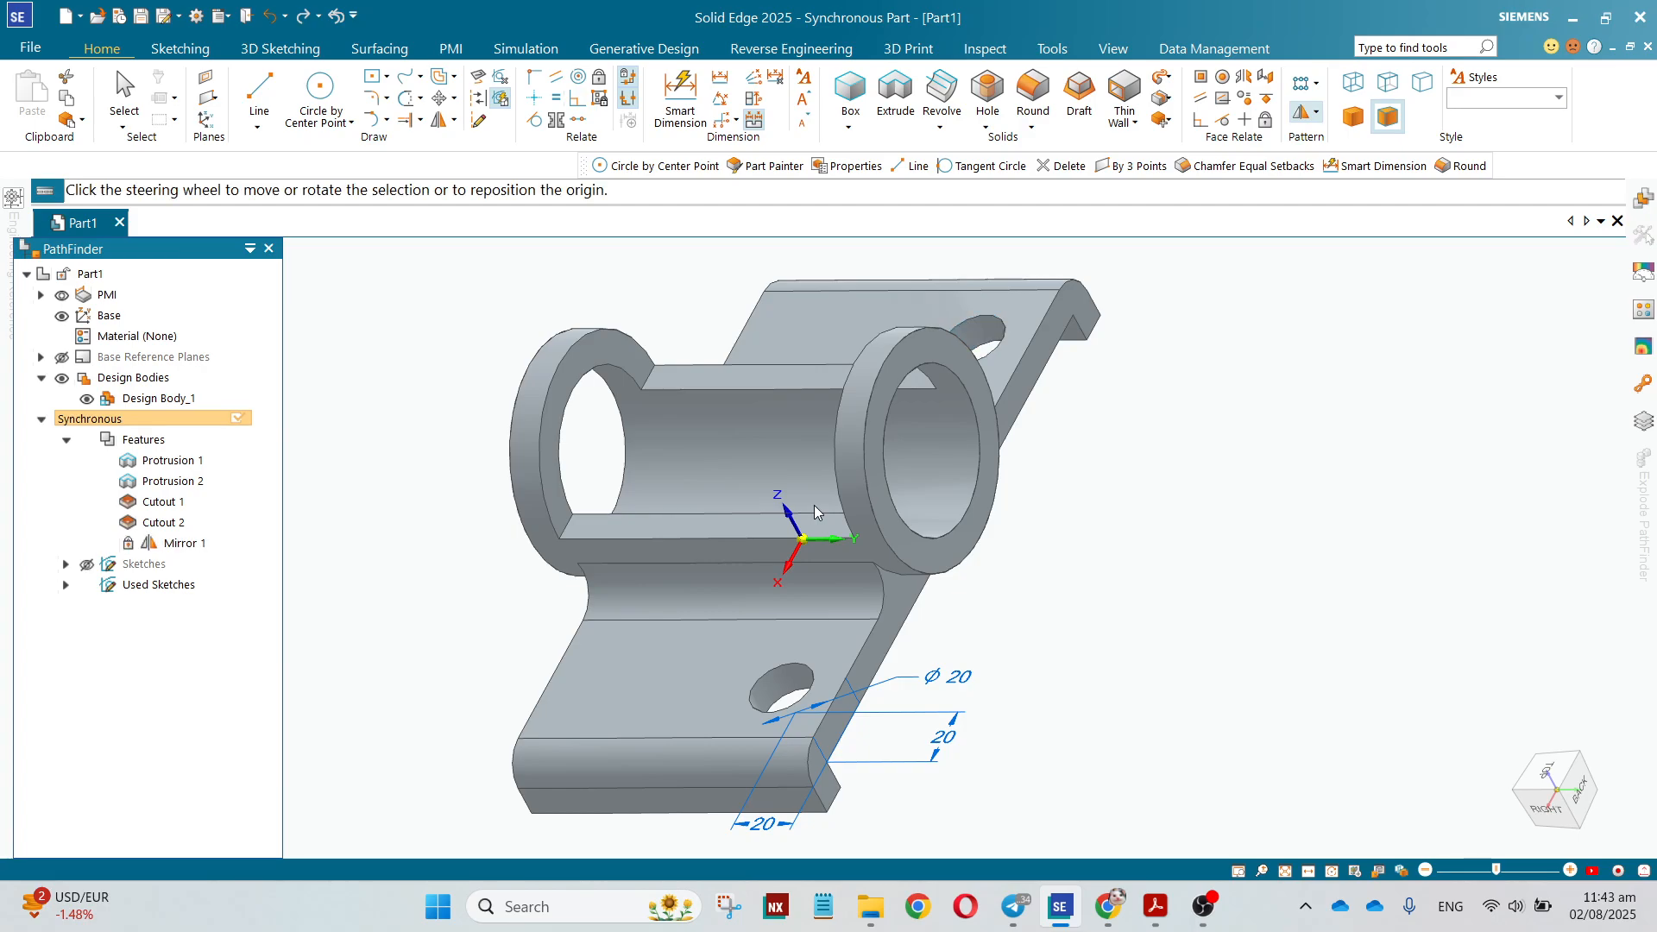
Mirror both flange holes together about the base XZ plane to complete the four-hole pattern
{"action": "left_click", "coordinate": [975, 338], "text": "ctrl"}
{"action": "left_click", "coordinate": [1314, 109]}
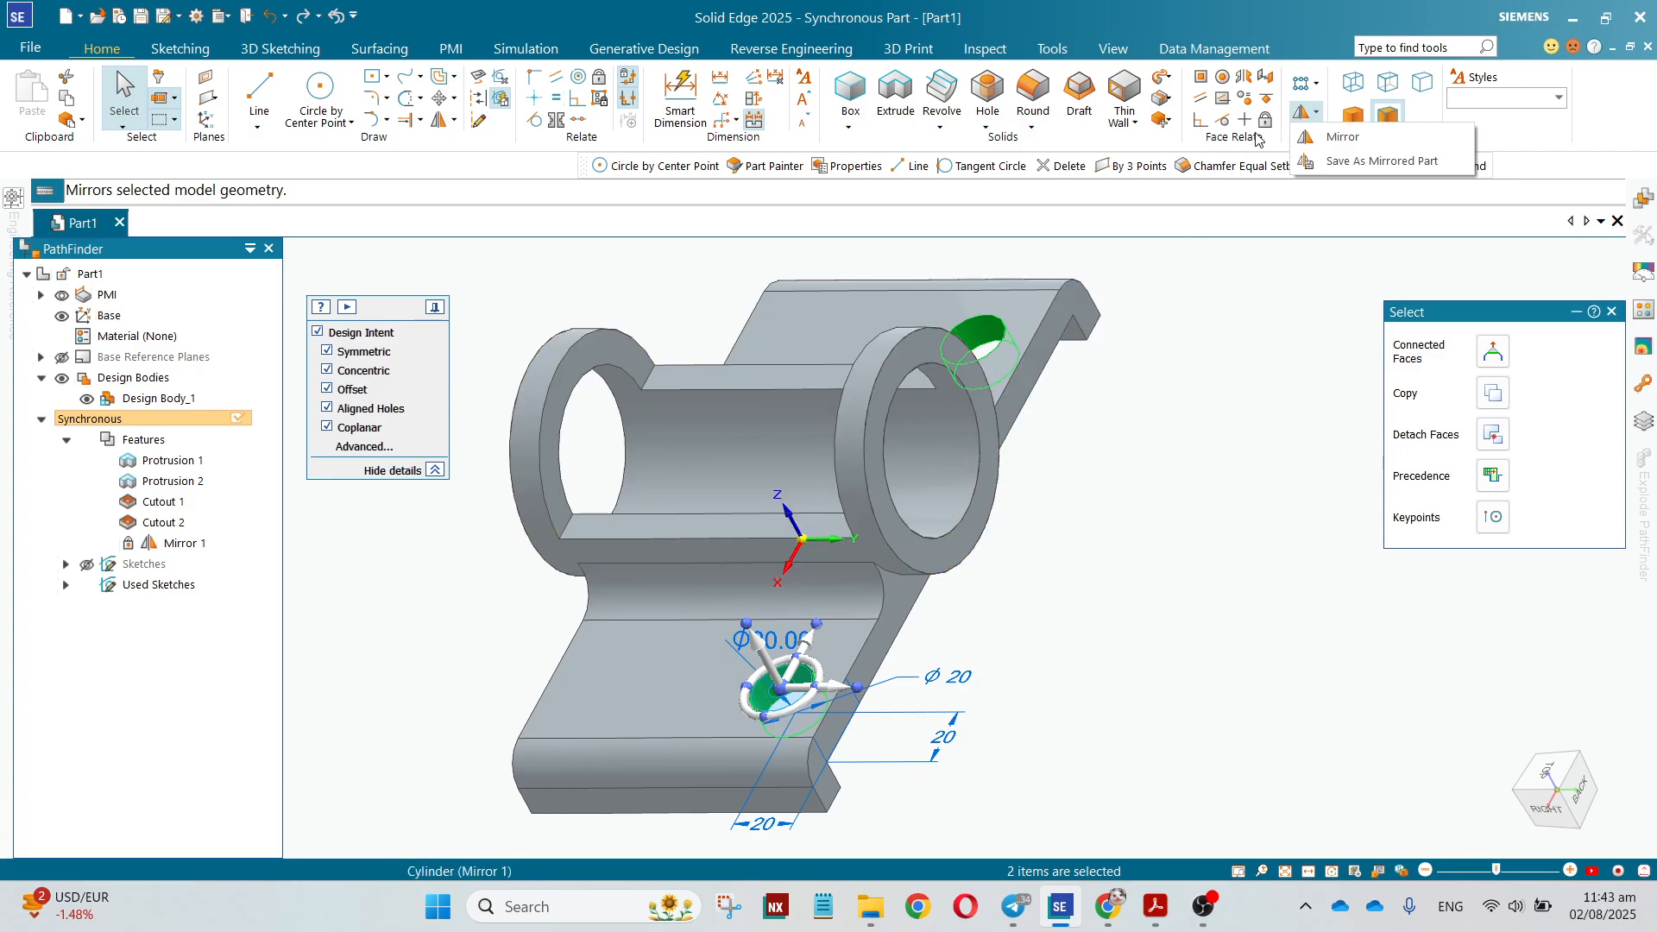
{"action": "left_click", "coordinate": [1341, 136]}
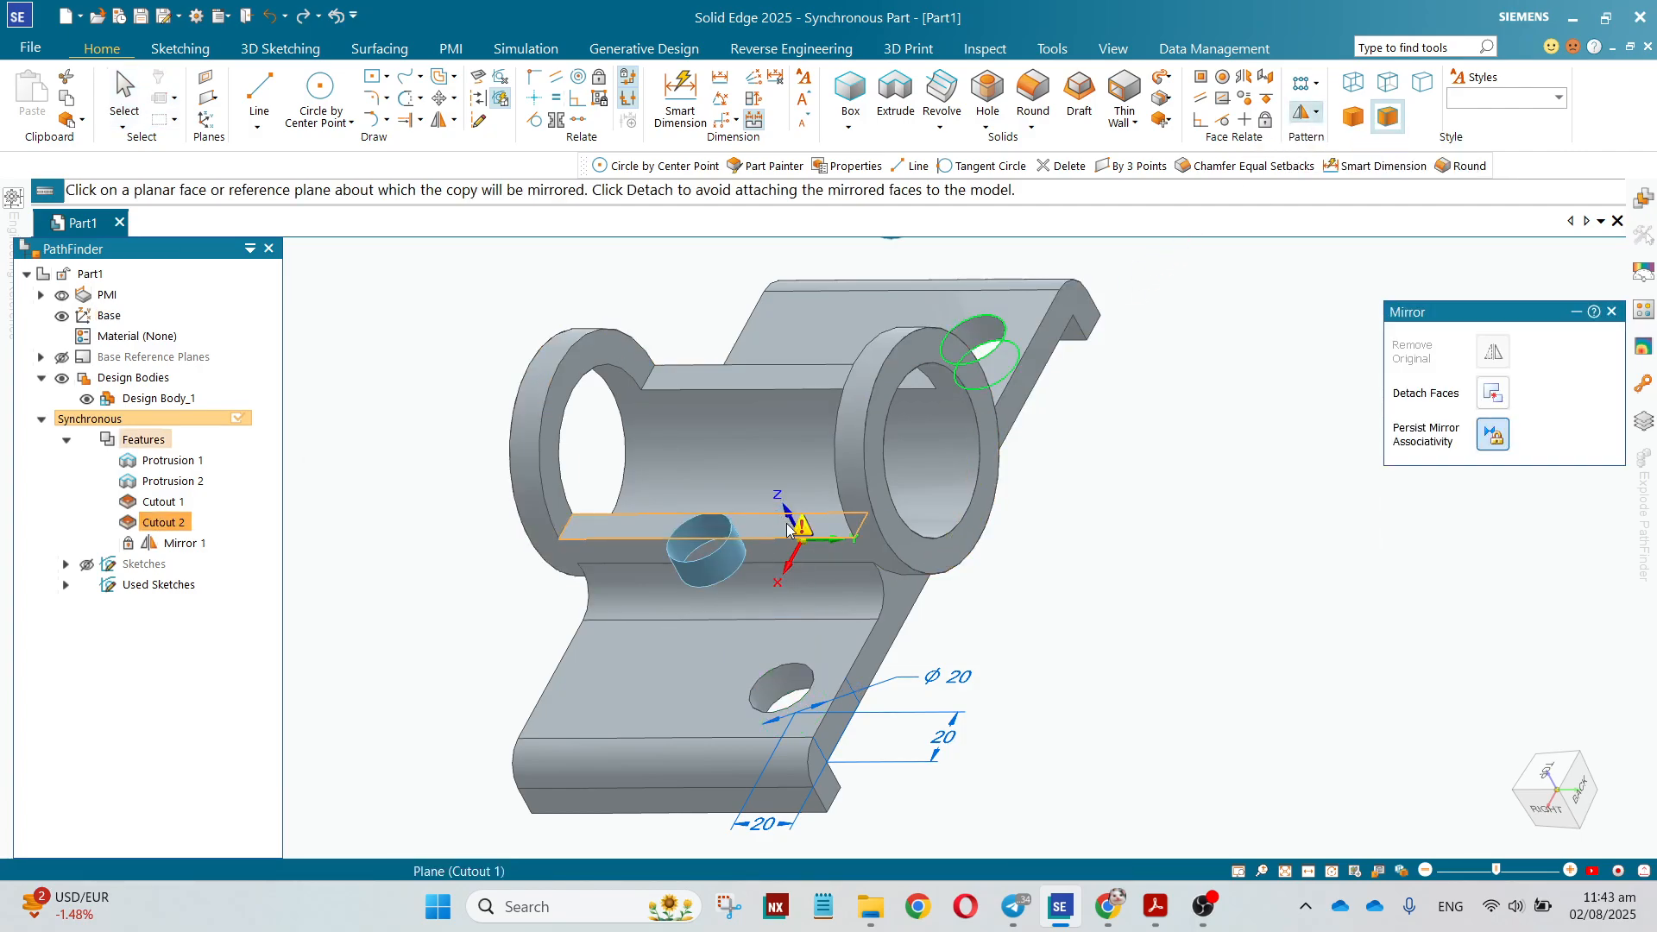
{"action": "left_click", "coordinate": [792, 555]}
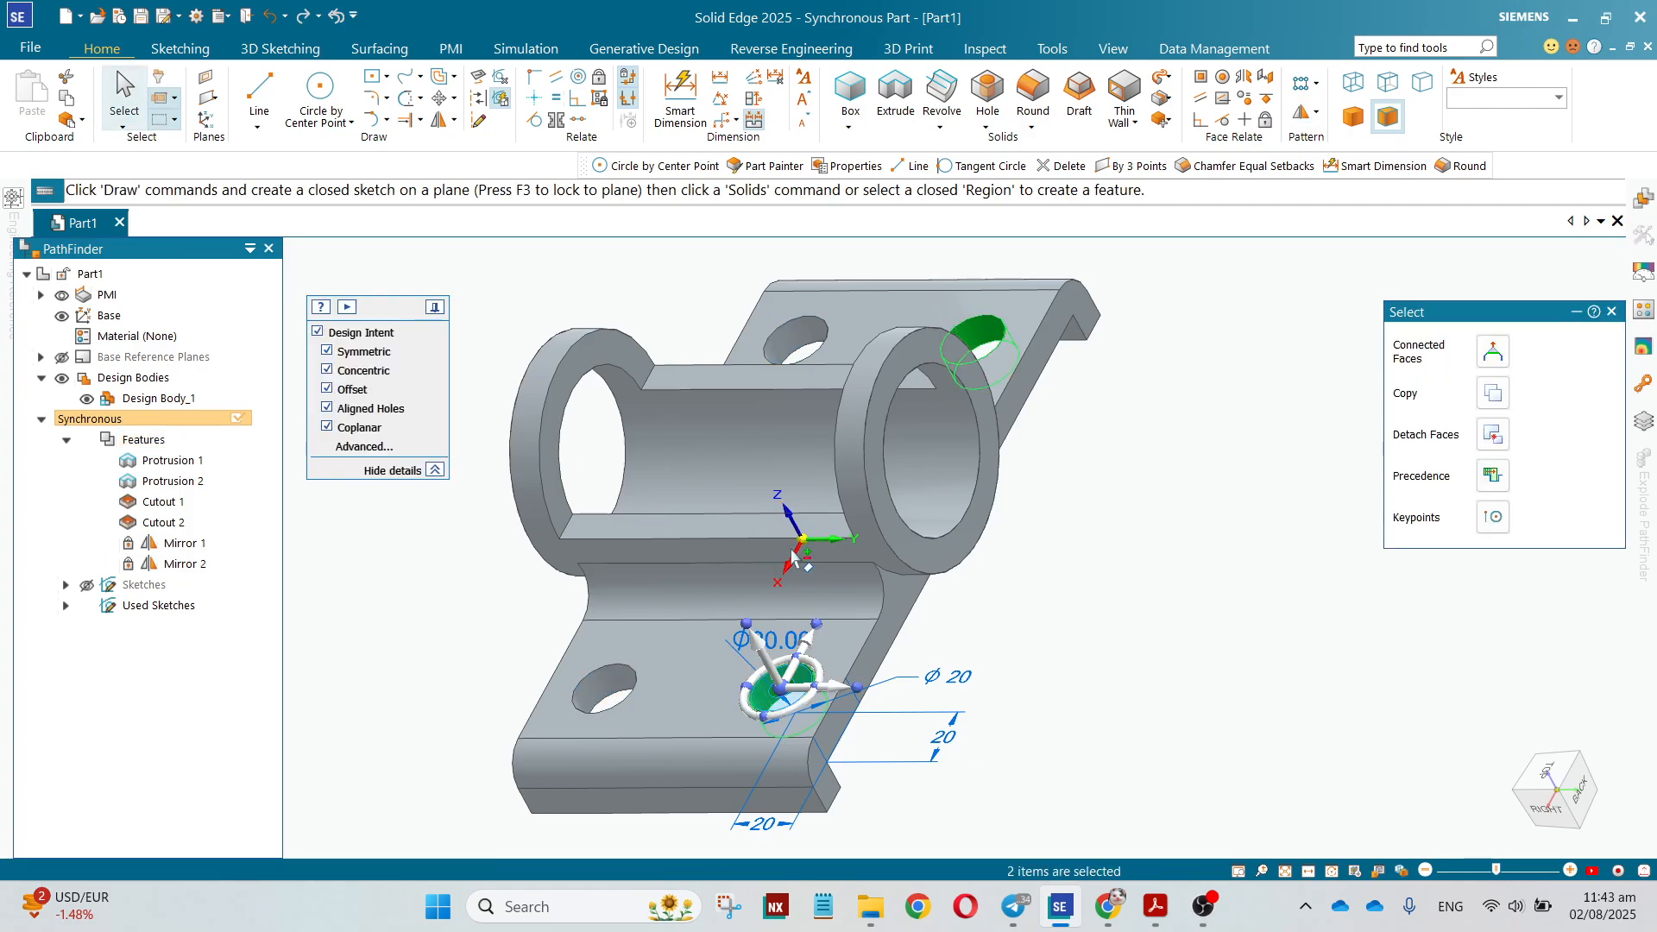
Hide the model's PMI dimensions and check the bracket in isometric view against the Exercise-69 drawing in the PDF reader
{"action": "middle_click_drag", "start_coordinate": [997, 595], "coordinate": [1079, 587]}
{"action": "left_click", "coordinate": [1532, 846]}
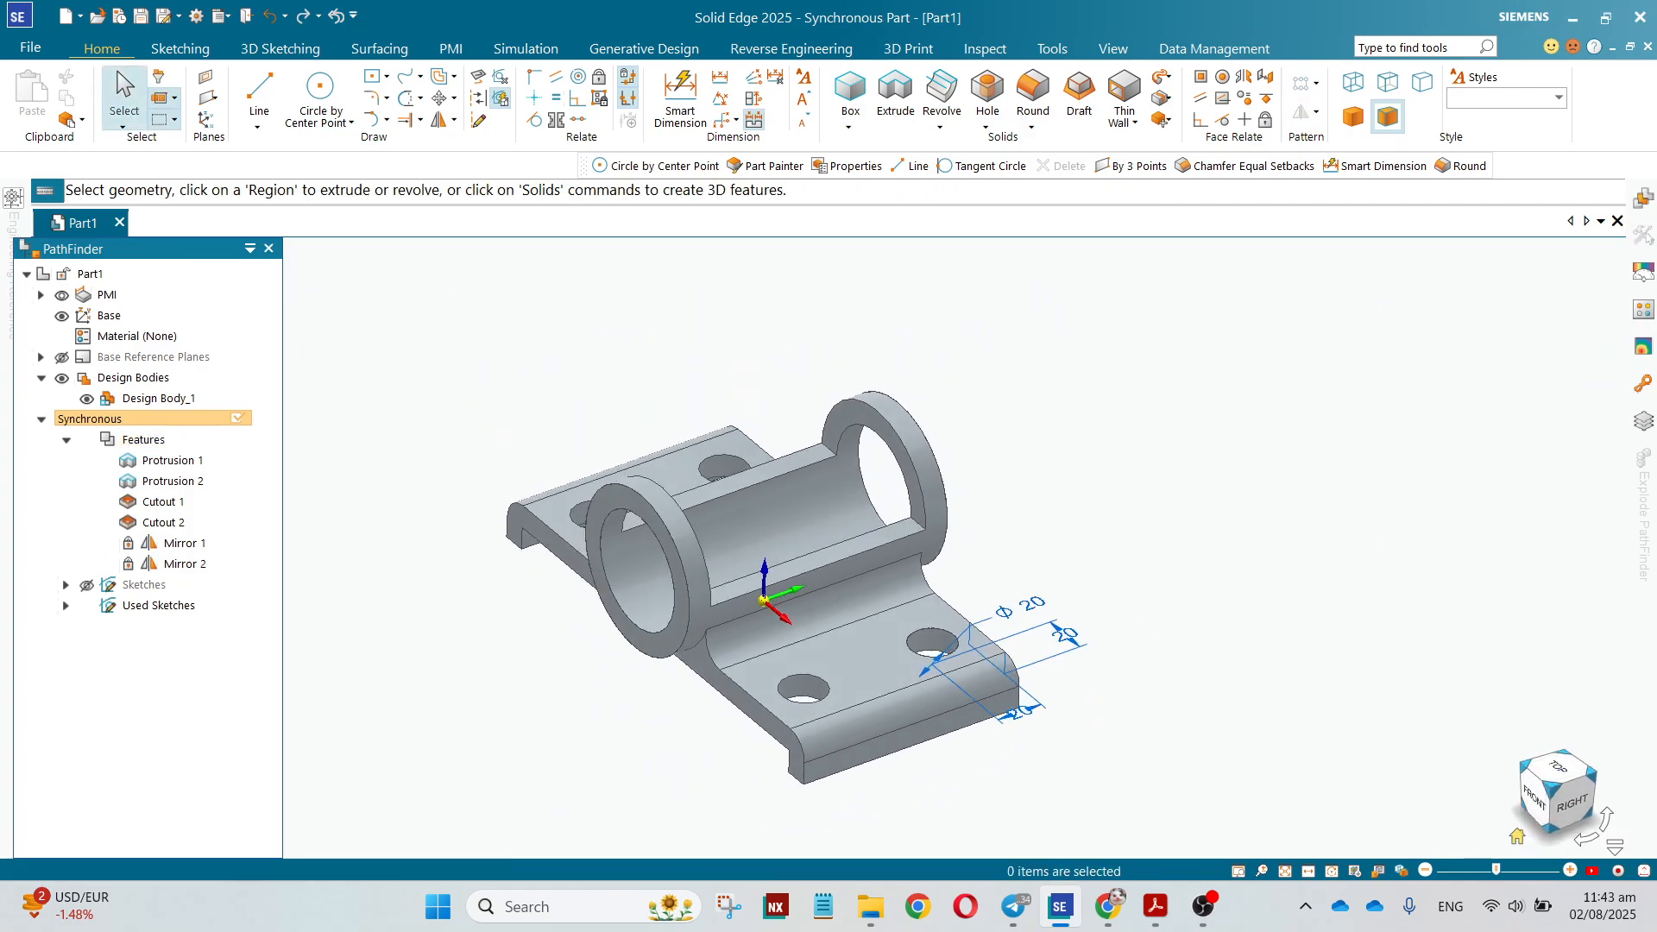
{"action": "left_click", "coordinate": [61, 296]}
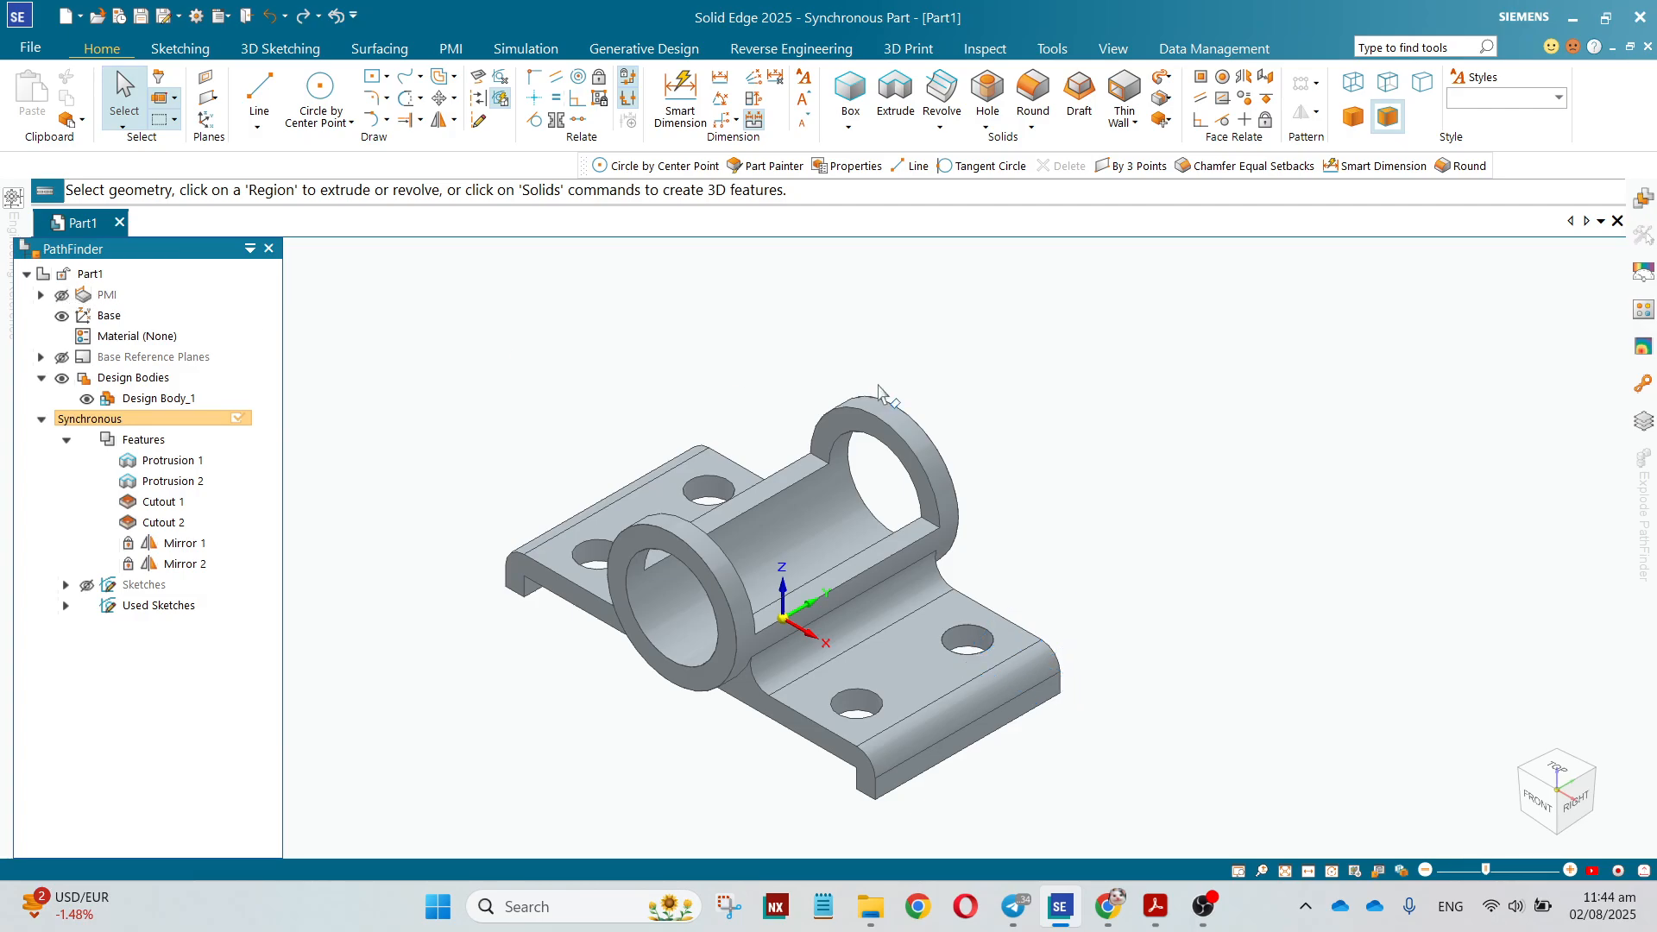
{"action": "scroll", "coordinate": [1086, 412], "scroll_direction": "down", "scroll_amount": 2}
{"action": "scroll", "coordinate": [872, 444], "scroll_direction": "up", "scroll_amount": 2}
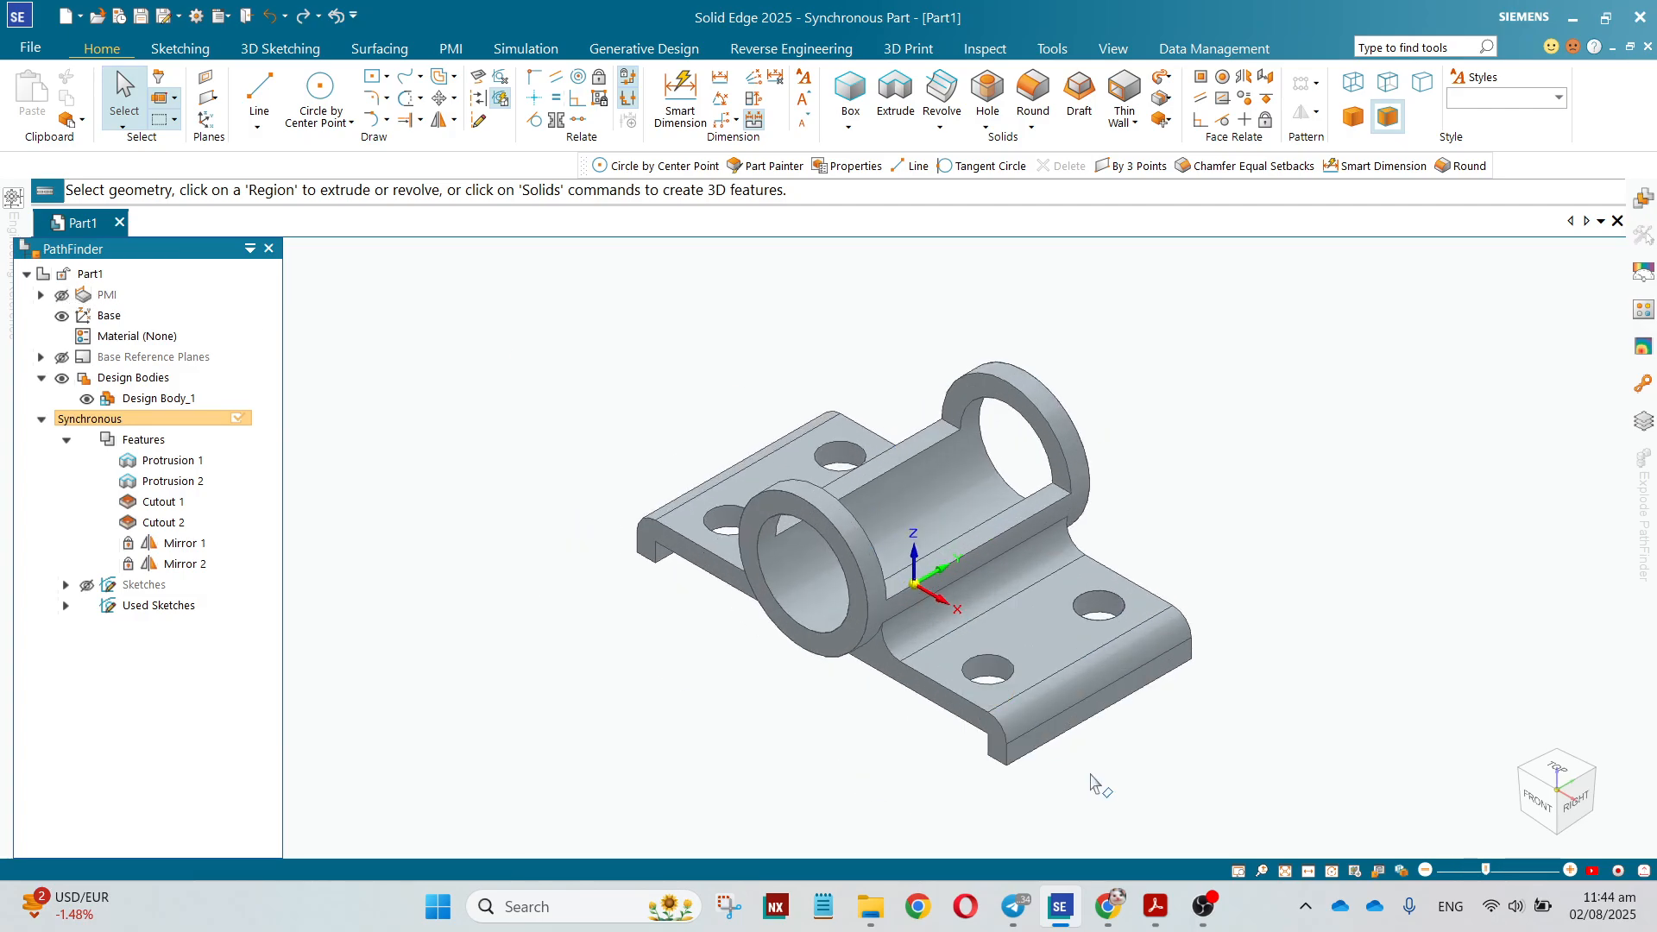
{"action": "left_click", "coordinate": [1159, 906]}
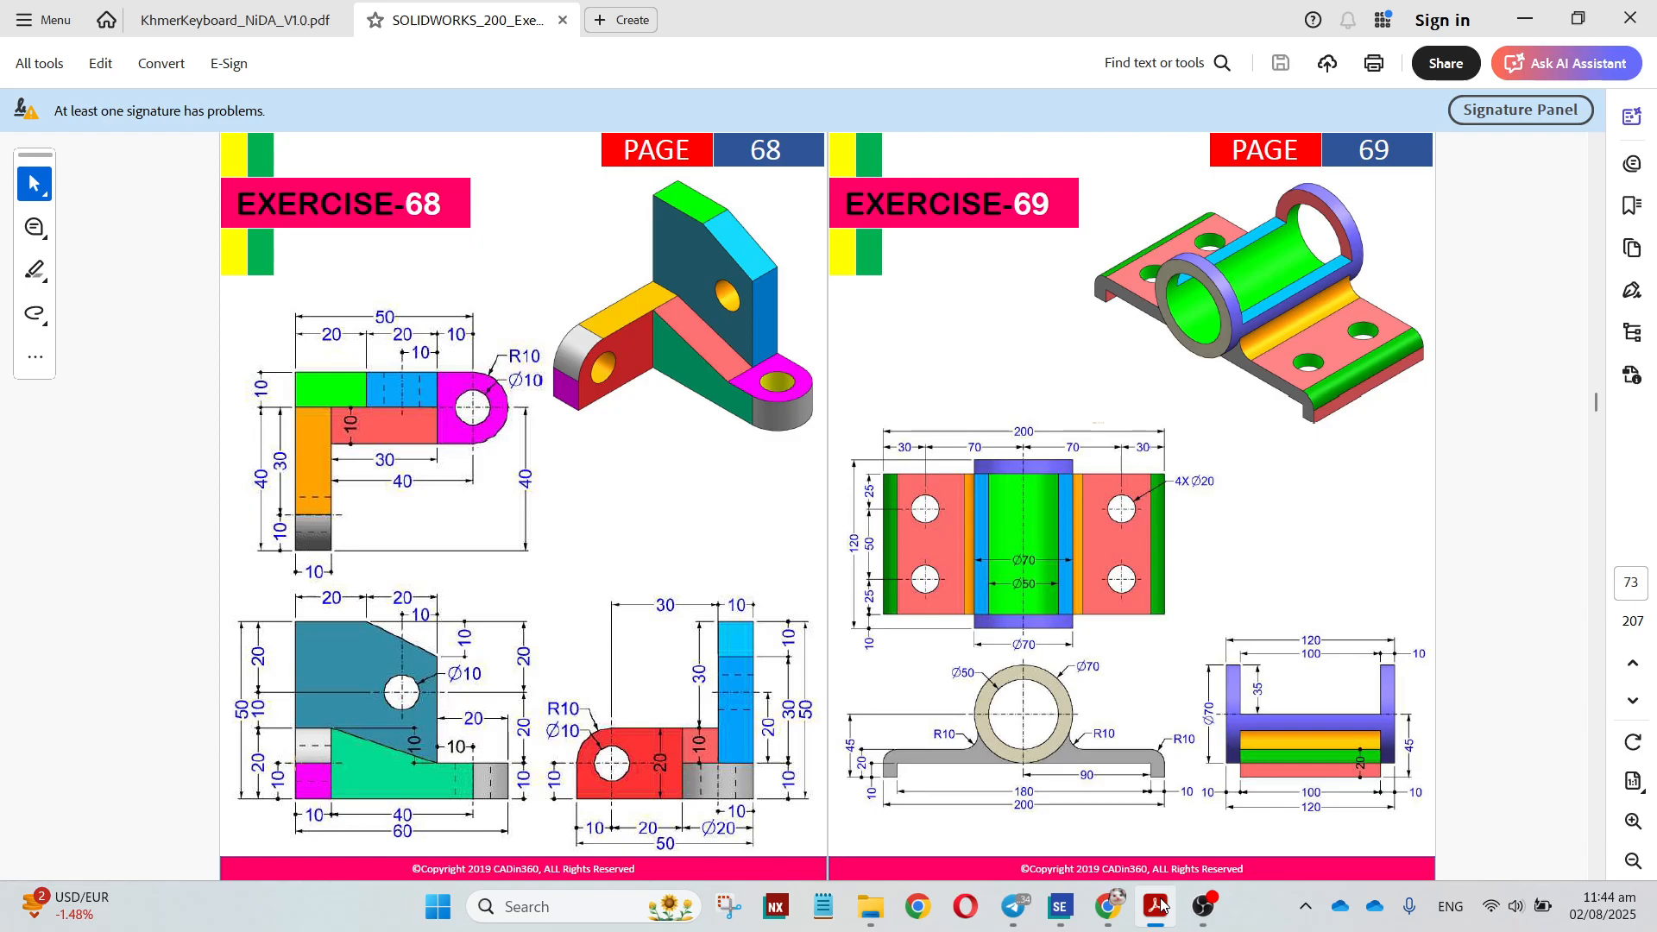
{"action": "left_click", "coordinate": [1160, 906]}
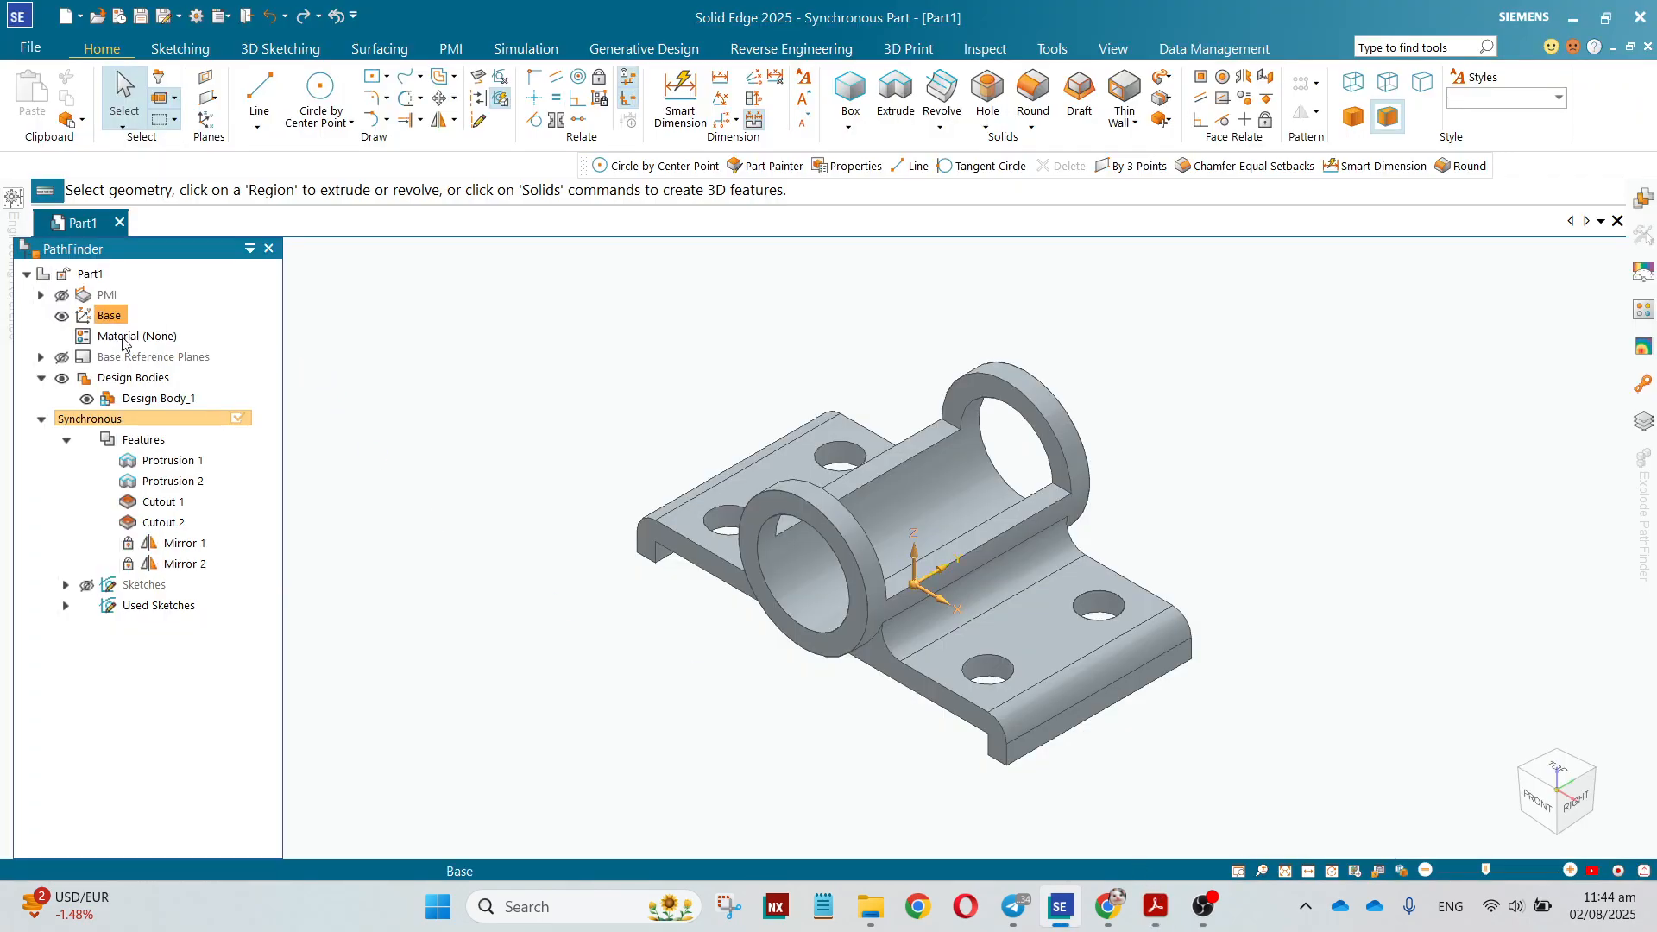
Apply the material Aluminum, 1350 to the bracket model
{"action": "double_click", "coordinate": [123, 336]}
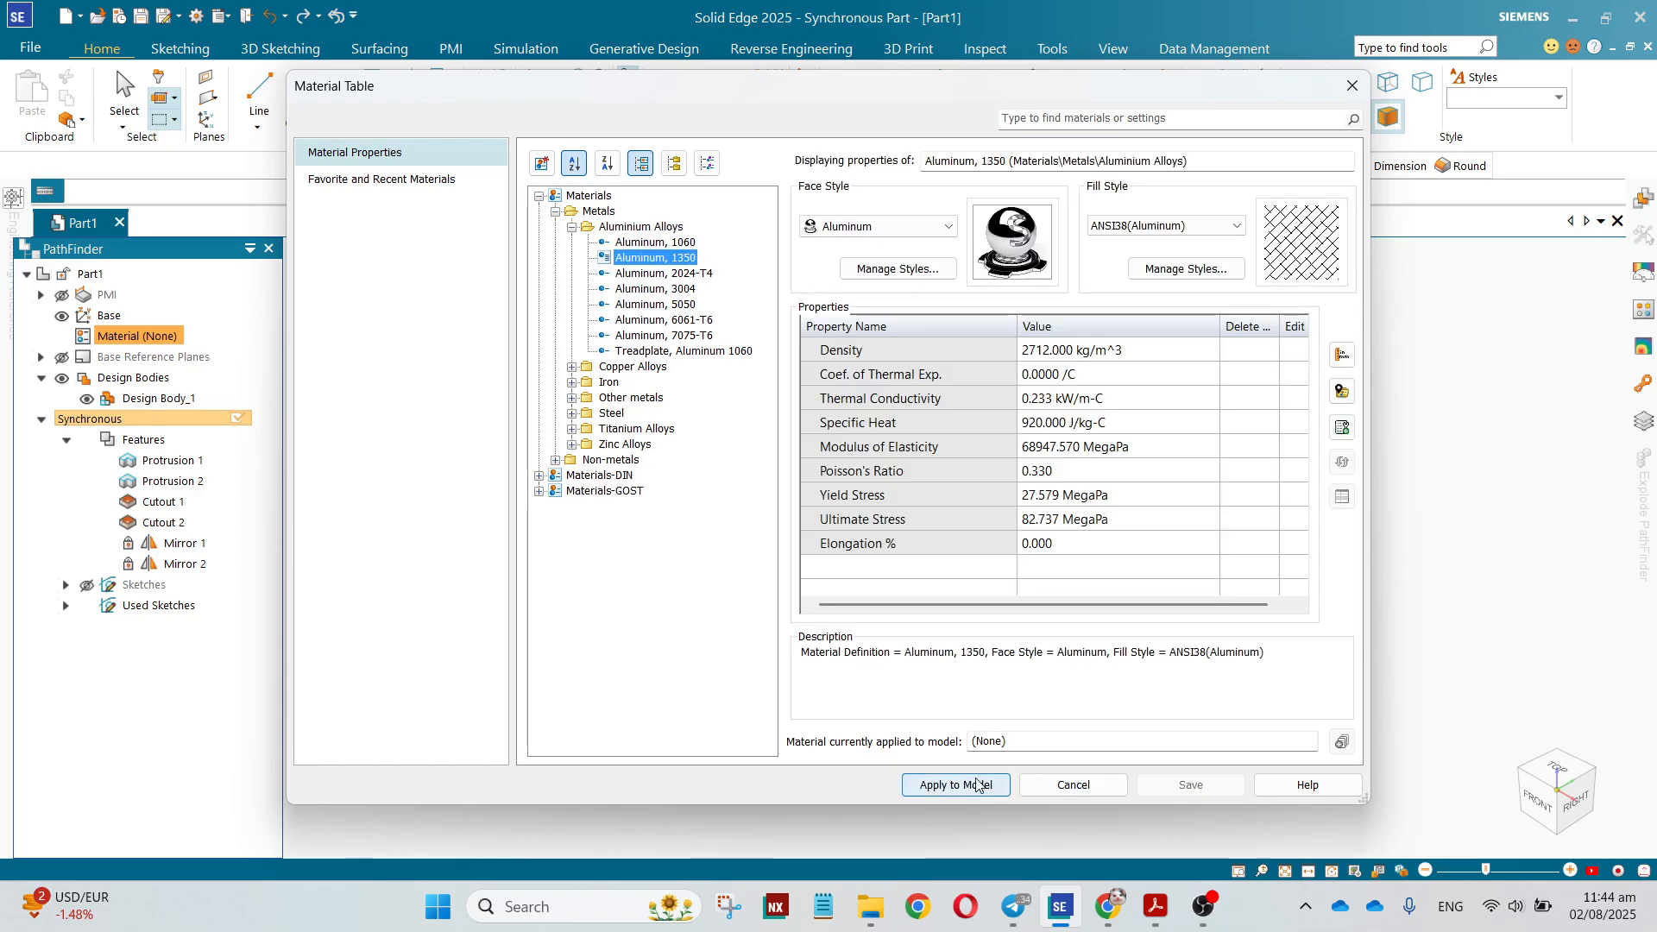
{"action": "left_click", "coordinate": [958, 785]}
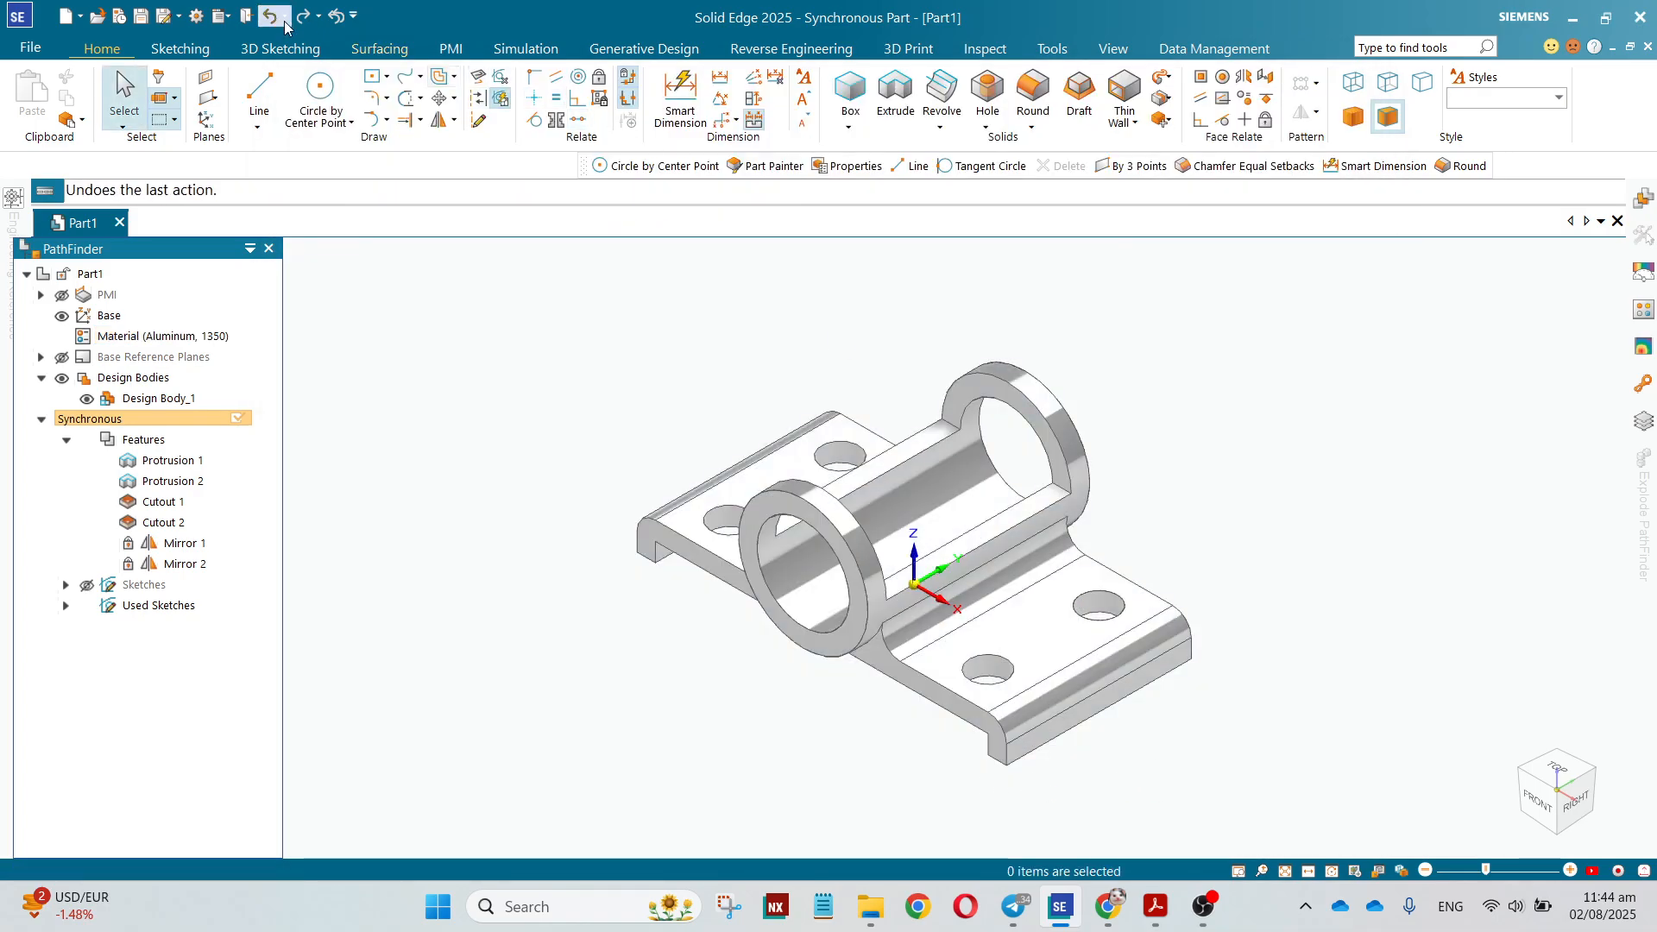